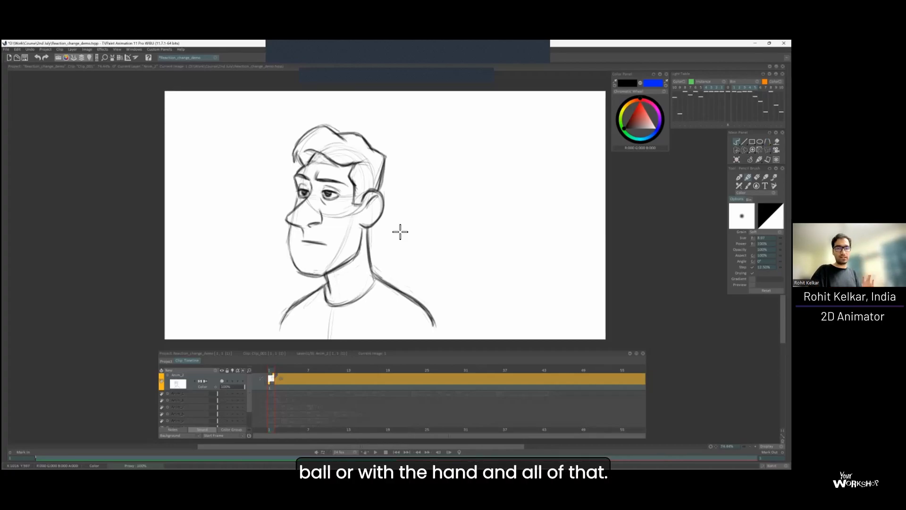
Try out a rough second face beside the character, looking to the right, and undo all its strokes.
left_click_drag(314, 188, 337, 180)
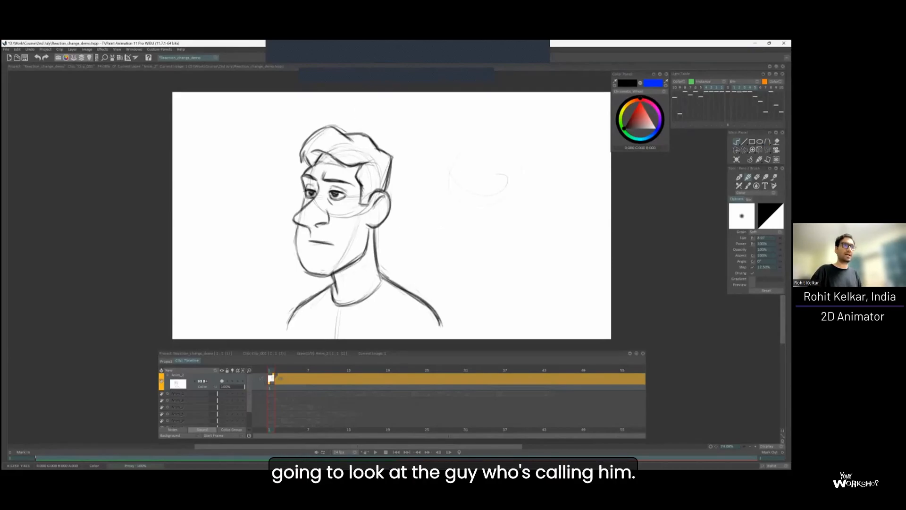
mouse_move(519, 178)
left_mouse_down()
mouse_move(525, 198)
mouse_move(505, 196)
left_mouse_up()
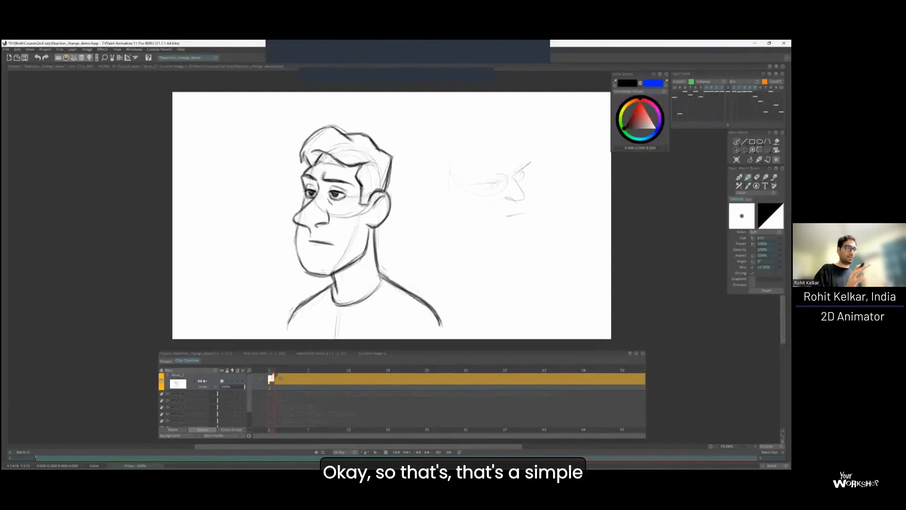
key("ctrl+z")
key("ctrl+z")
key("ctrl+z")
key("ctrl+z")
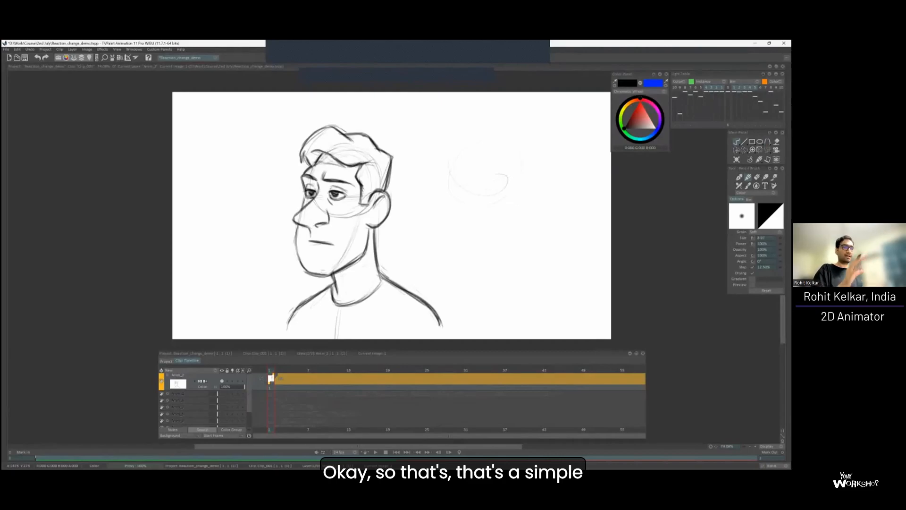
key("ctrl+z")
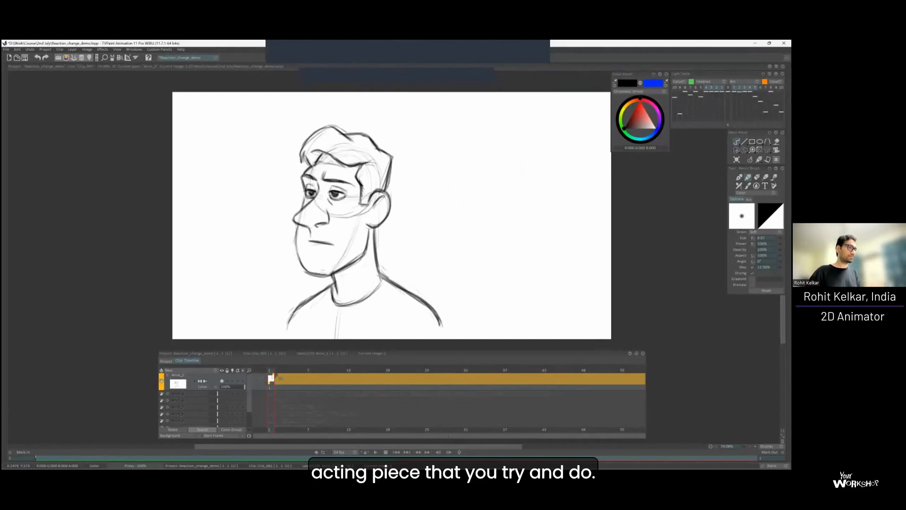
Add a blank drawing at frame 2 and show the first drawing through the light table.
key("Insert")
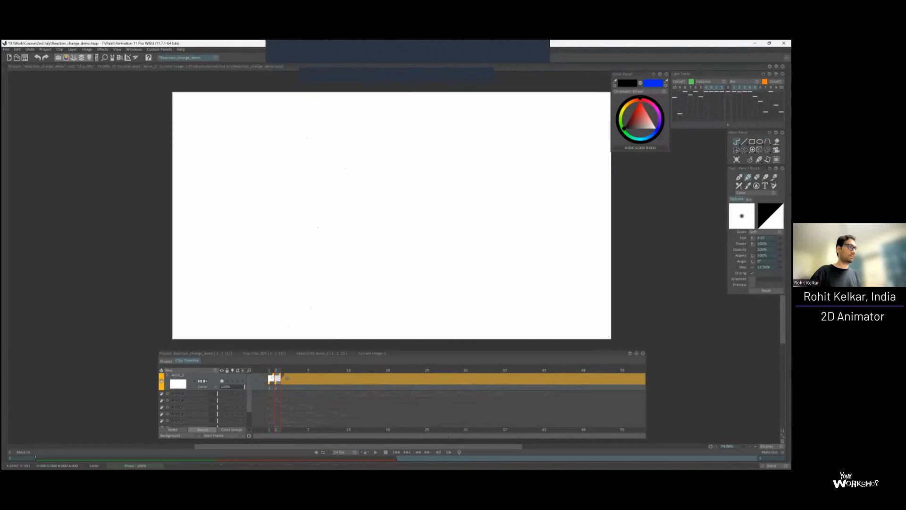
key("l")
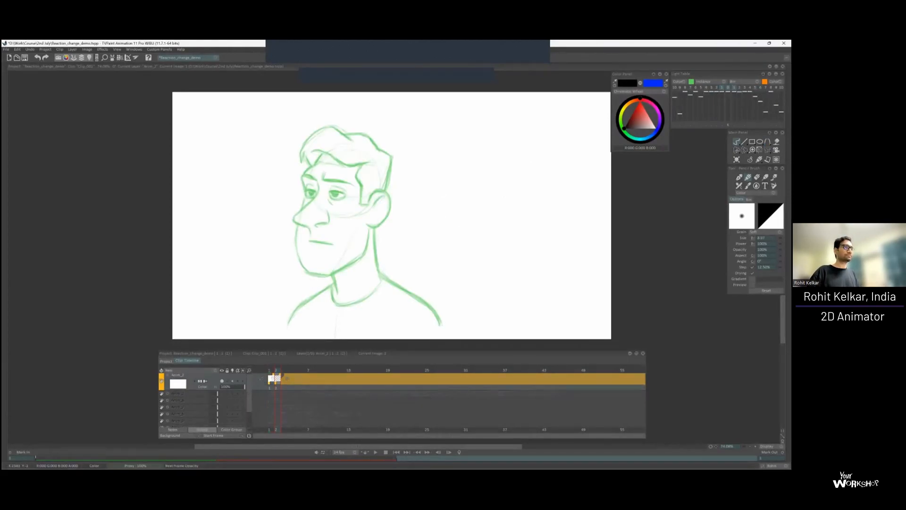
scroll(431, 188, "up", 1)
mouse_move(431, 188)
left_mouse_down()
mouse_move(433, 122)
mouse_move(409, 149)
mouse_move(427, 149)
mouse_move(449, 184)
mouse_move(433, 211)
mouse_move(403, 180)
mouse_move(425, 209)
left_mouse_up()
left_click_drag(418, 143, 460, 143)
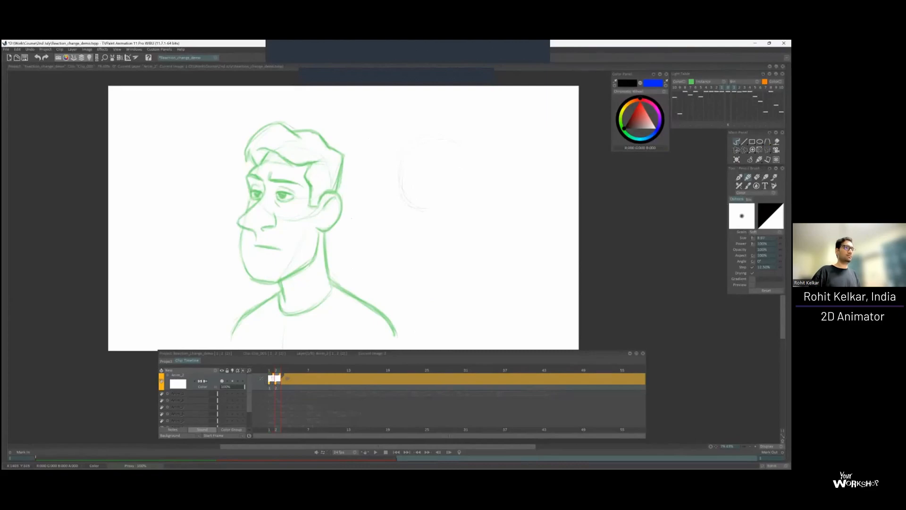
key("Delete")
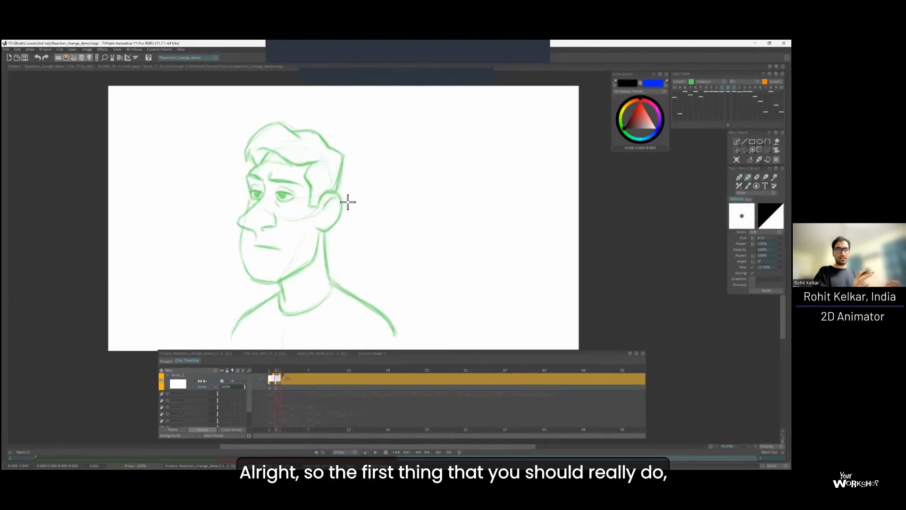
On frame 2, sketch a simplified head over the character, with a cranium ball, eye line, hair outline, eyes, nose and jaw.
left_click_drag(284, 197, 342, 184)
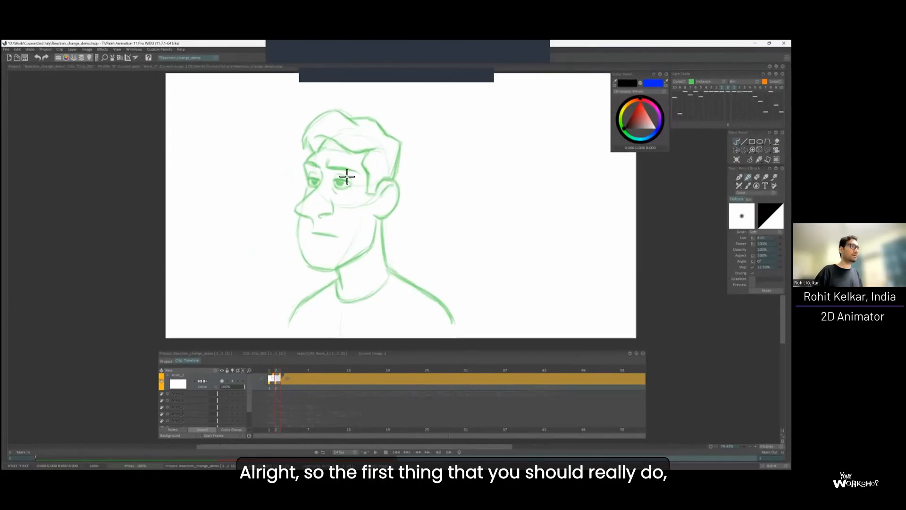
scroll(325, 172, "up", 1)
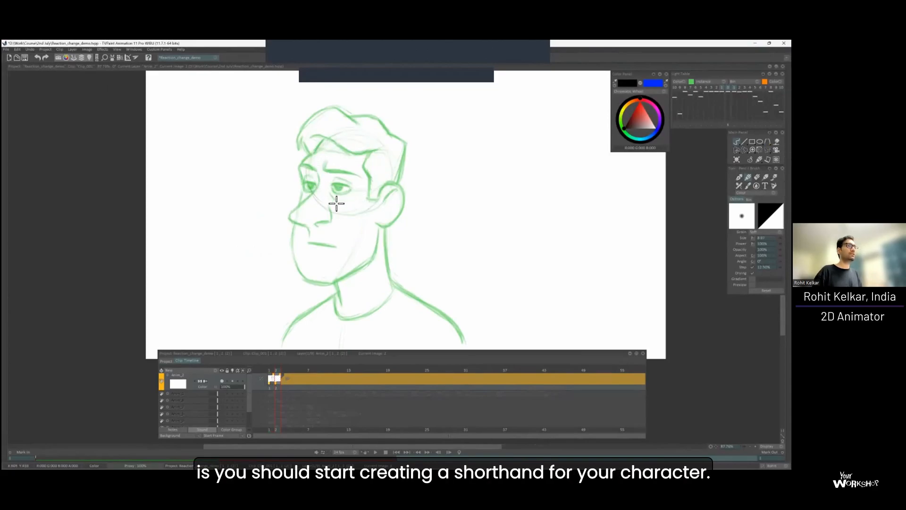
scroll(327, 172, "down", 2)
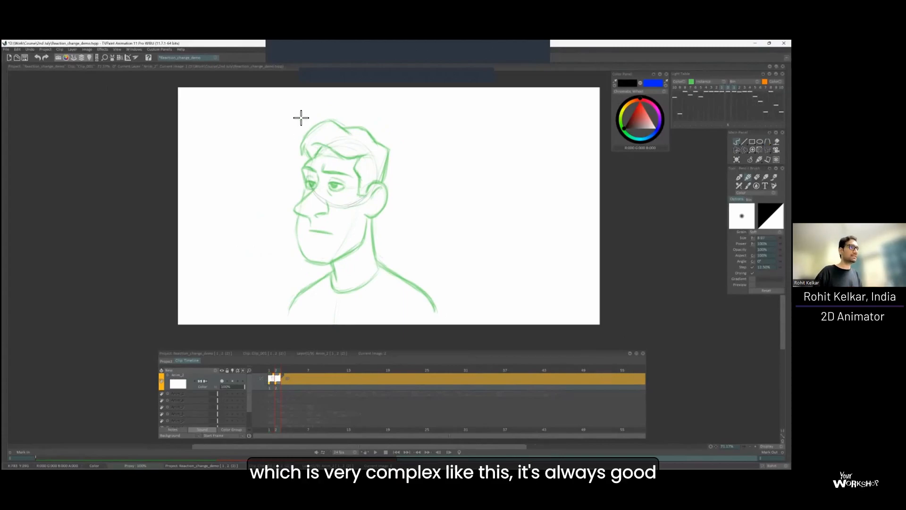
scroll(325, 189, "up", 1)
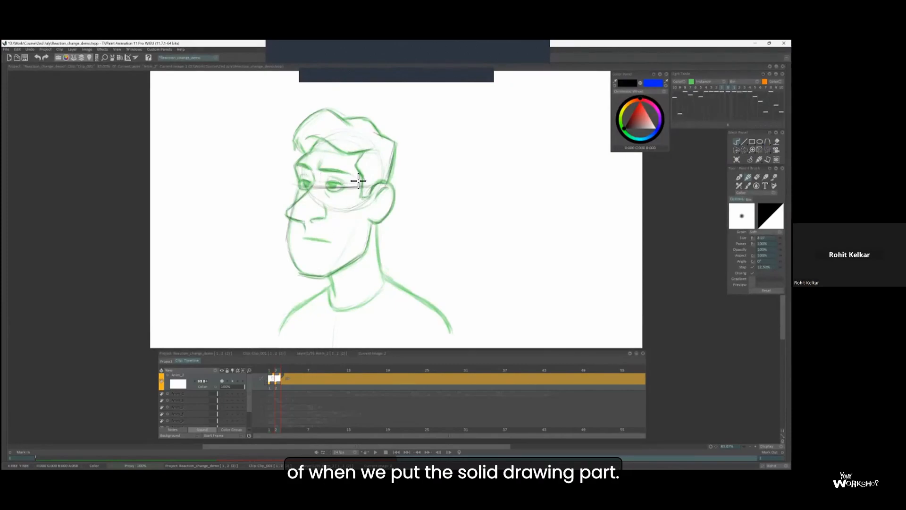
scroll(330, 188, "up", 2)
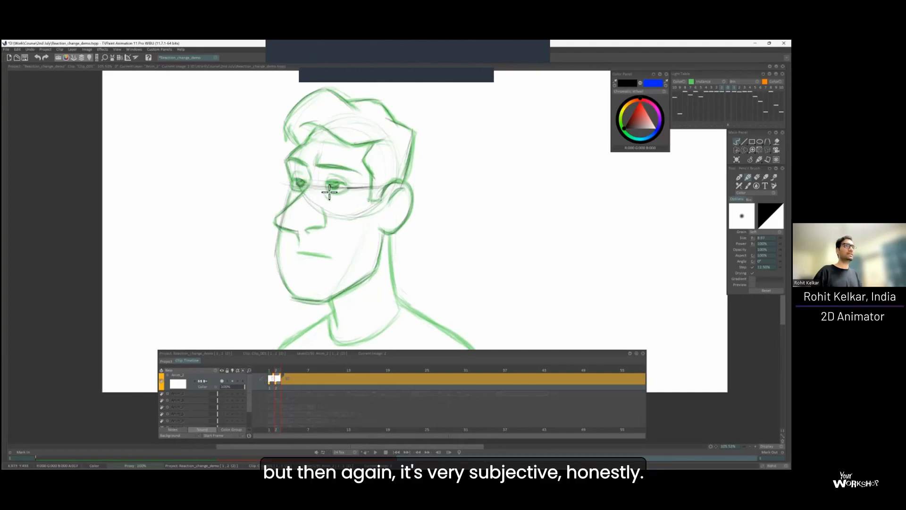
Add the side-plane line from ear to chin and a simple mouth to the shorthand head, checking it without the light table.
left_click(728, 88)
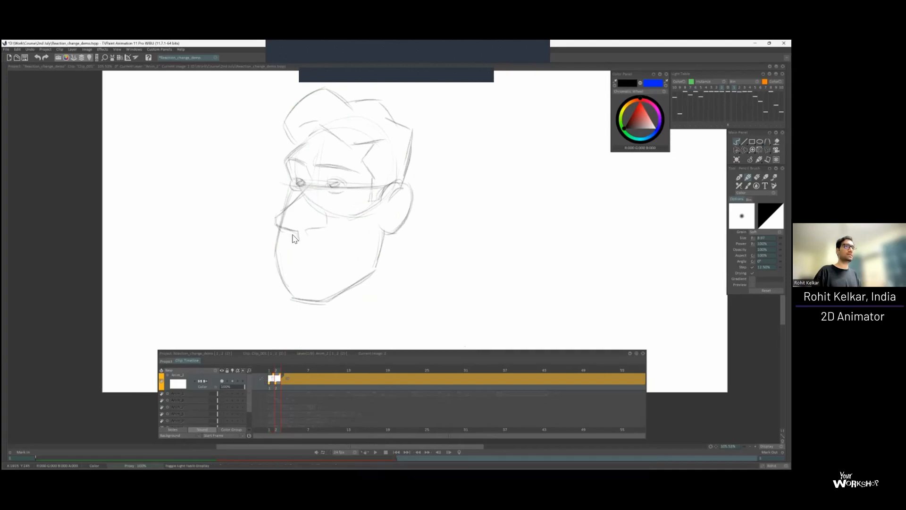
left_click_drag(372, 215, 330, 291)
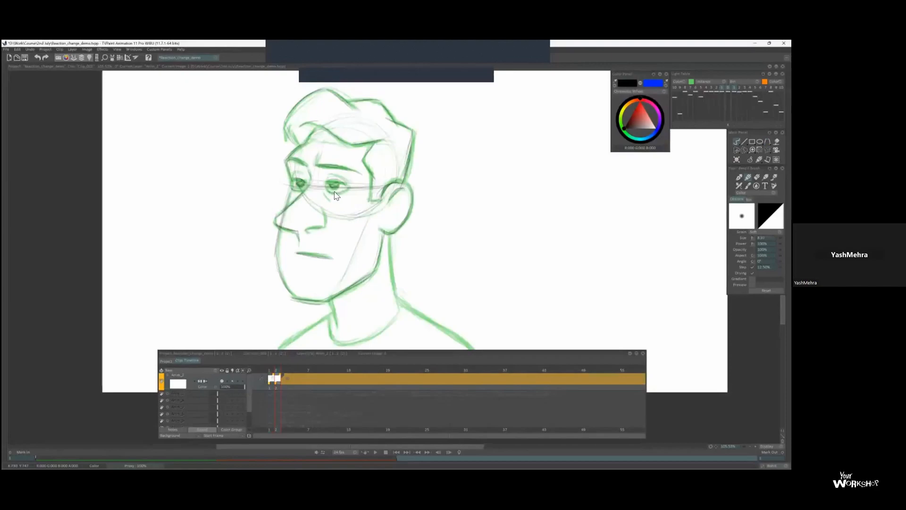
left_click_drag(367, 228, 329, 295)
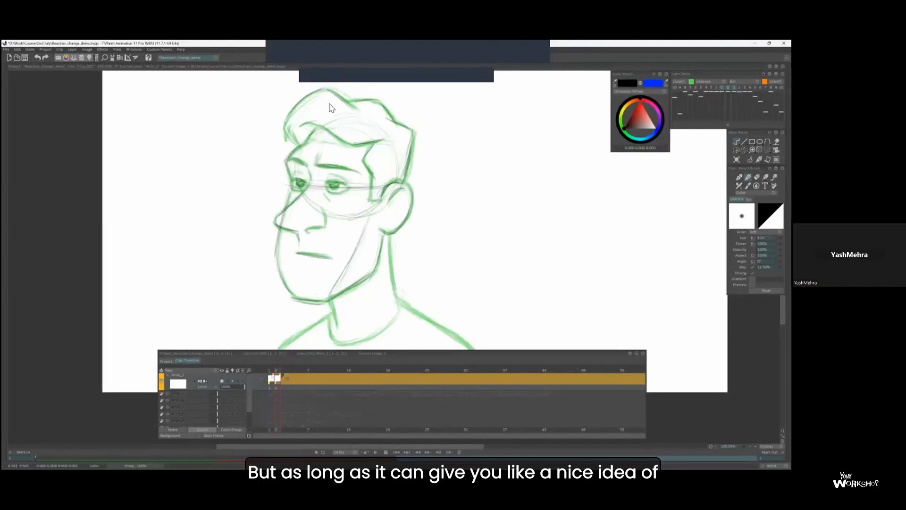
scroll(327, 124, "down", 4)
scroll(320, 137, "up", 5)
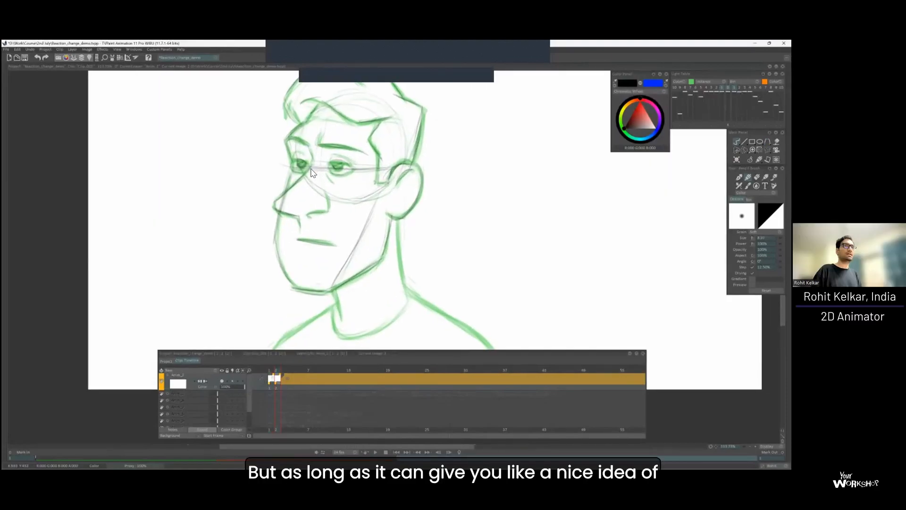
scroll(320, 186, "down", 3)
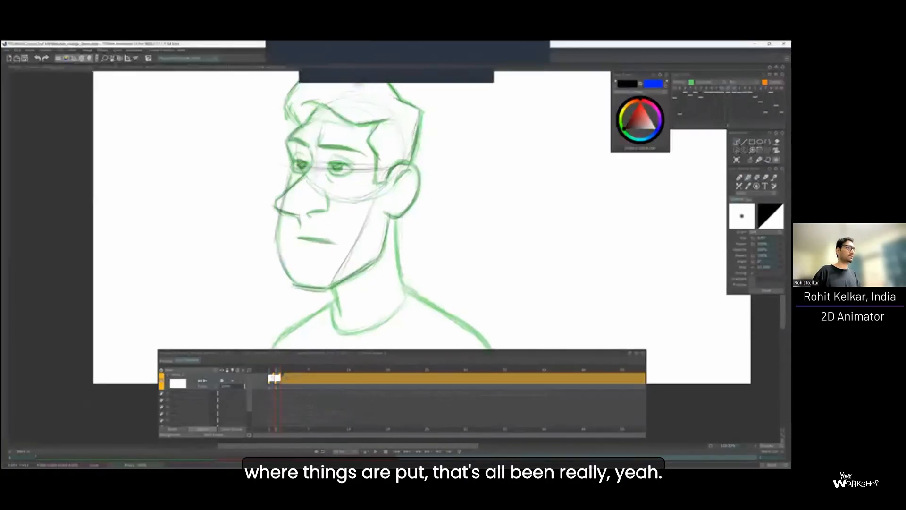
key("l")
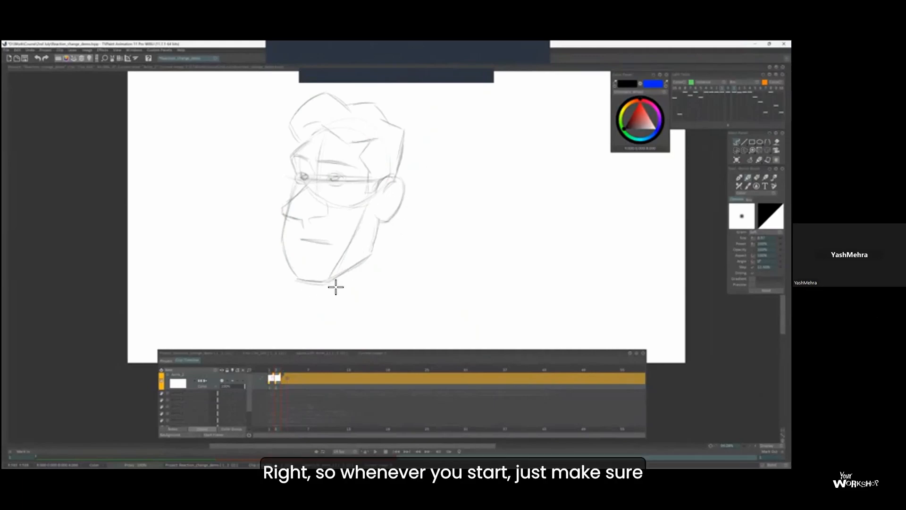
Compare the shorthand head with frame 1, then trace both shoulder lines on frame 2 with the light table on.
key("Left")
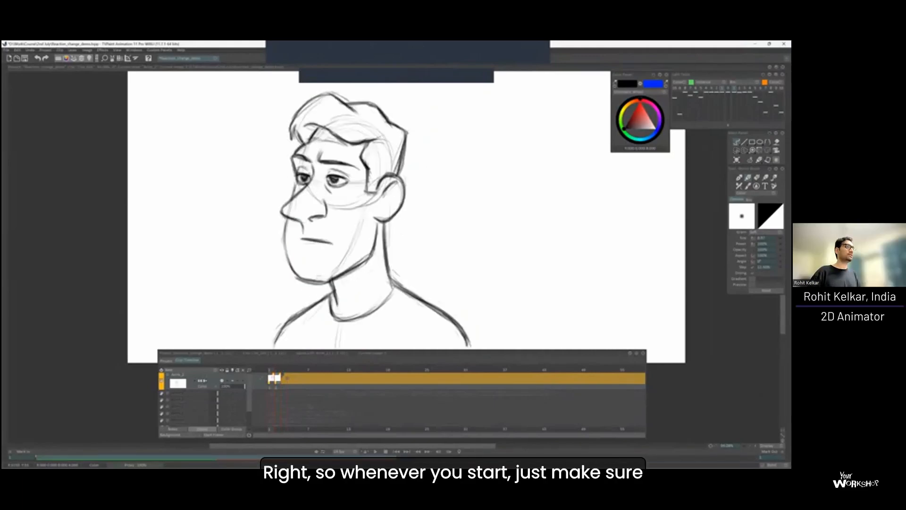
key("Right")
key("l")
left_click_drag(336, 300, 319, 280)
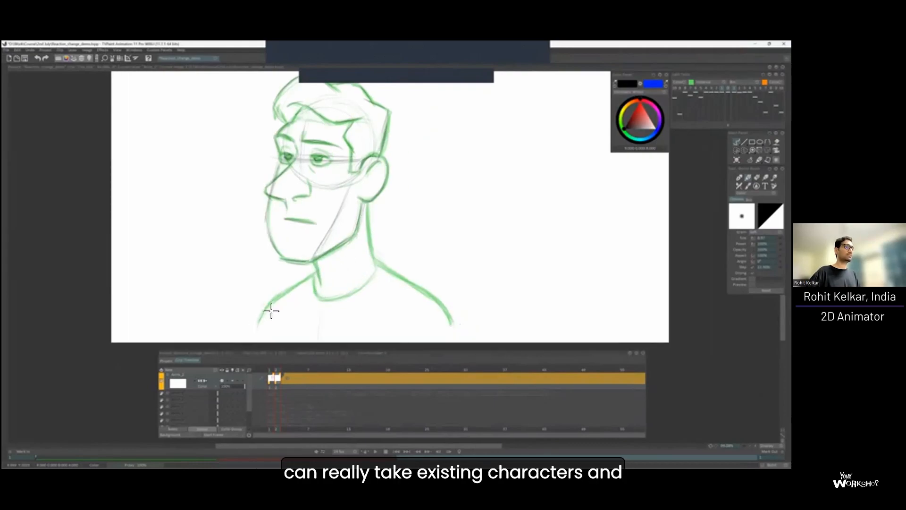
left_click_drag(287, 291, 268, 310)
left_click_drag(356, 255, 352, 253)
left_click_drag(368, 208, 327, 205)
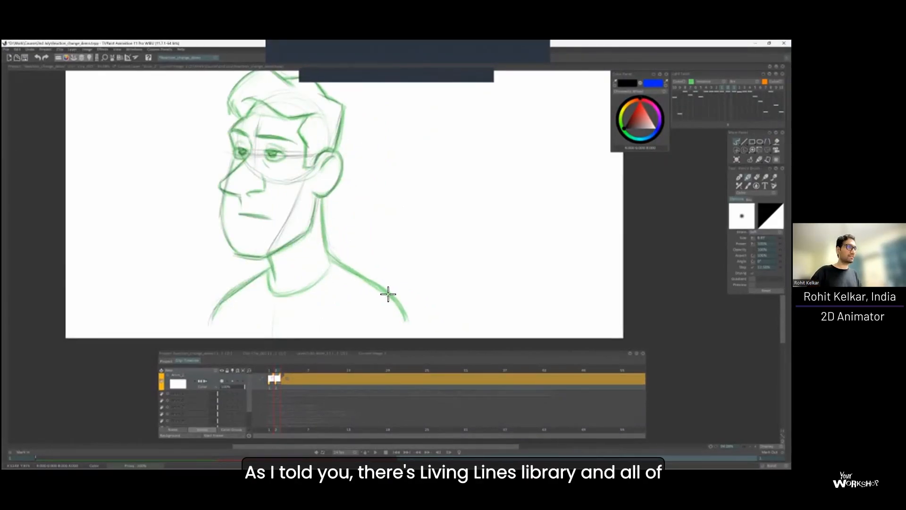
left_click_drag(370, 263, 384, 287)
left_click_drag(367, 205, 393, 233)
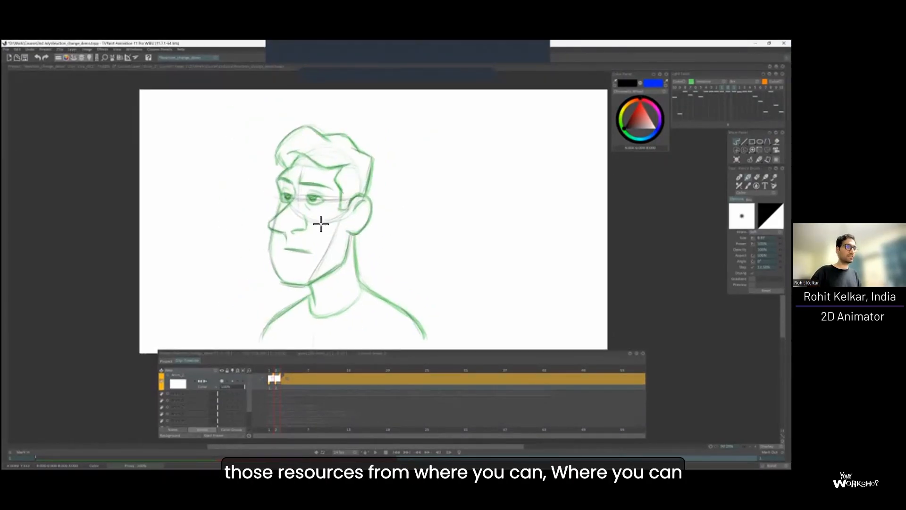
Sketch the neck, collar curve and chest centre line on the frame 2 shorthand drawing.
left_click_drag(315, 305, 323, 295)
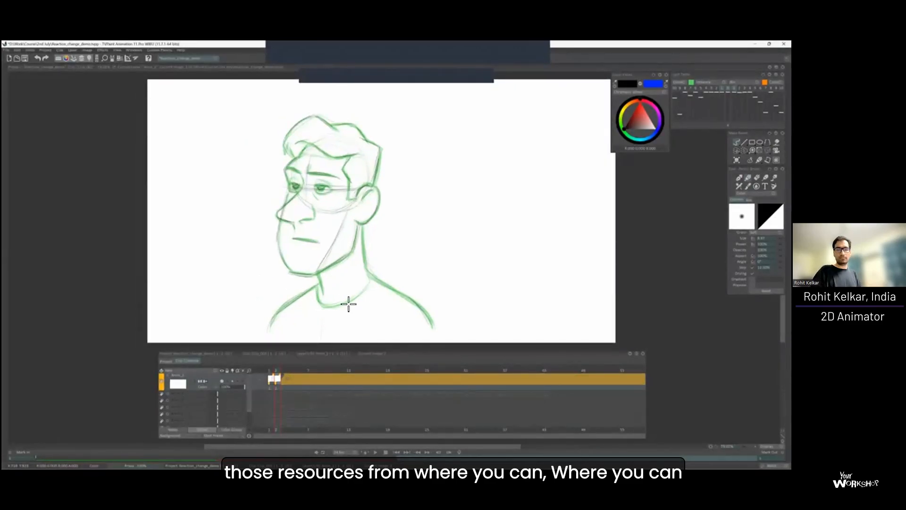
left_click_drag(340, 233, 347, 203)
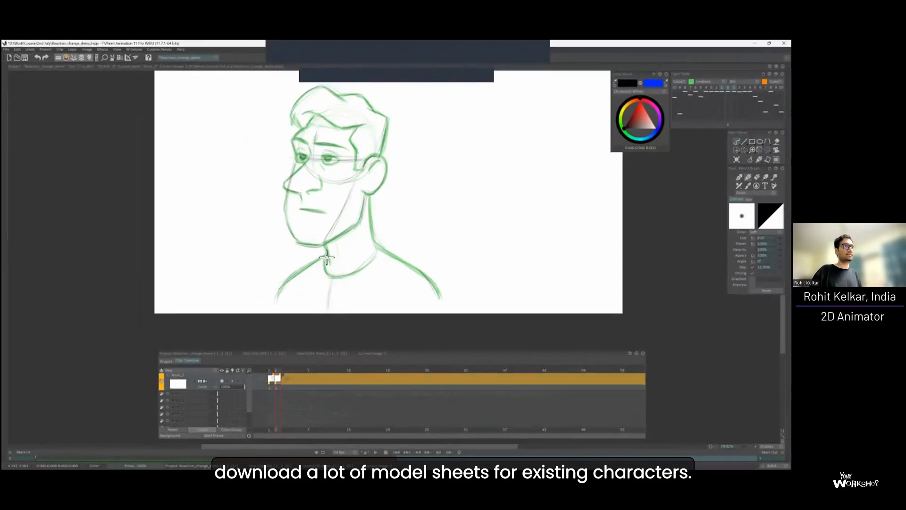
scroll(318, 228, "down", 1)
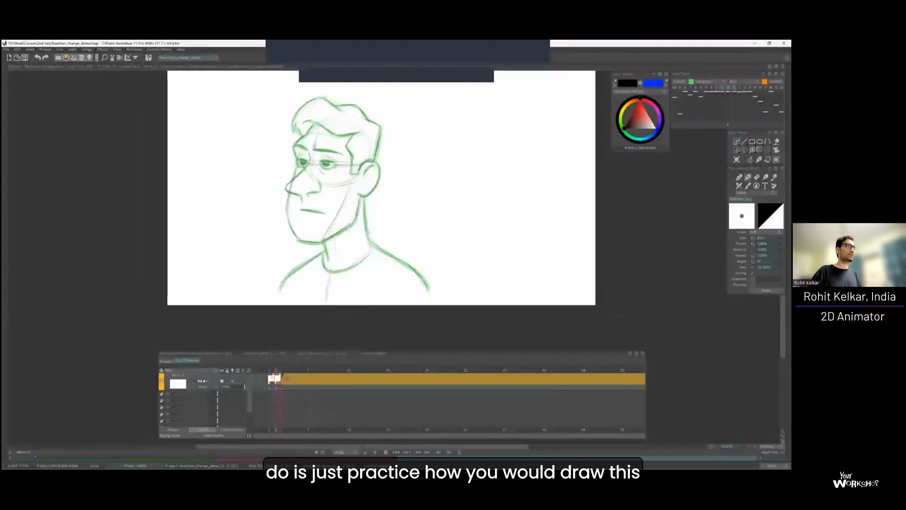
left_click_drag(303, 246, 293, 247)
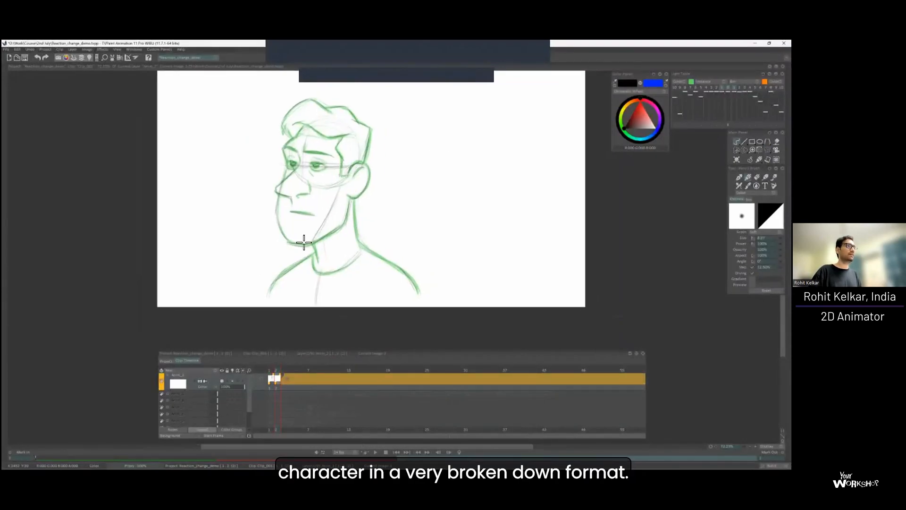
Flip between the finished character on frame 1 and the shorthand on frame 2 to compare their shapes and placement.
key("Left")
key("Right")
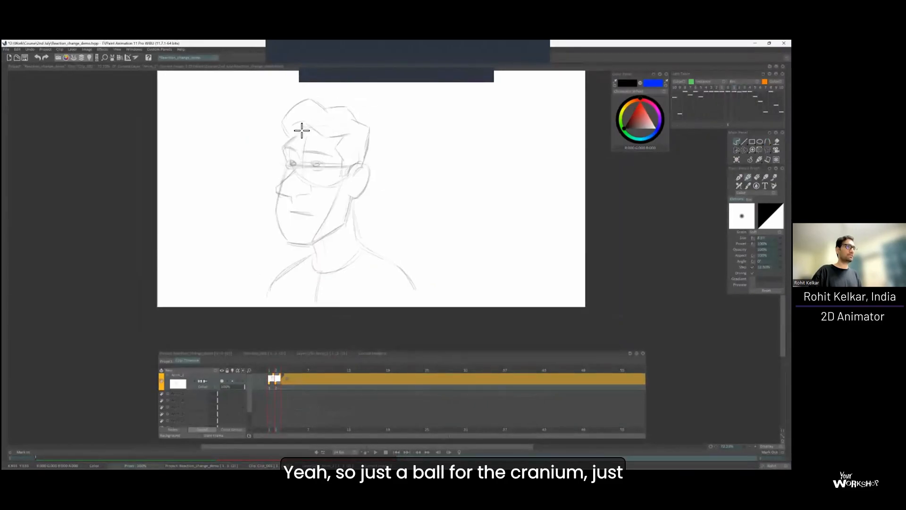
scroll(313, 127, "up", 2)
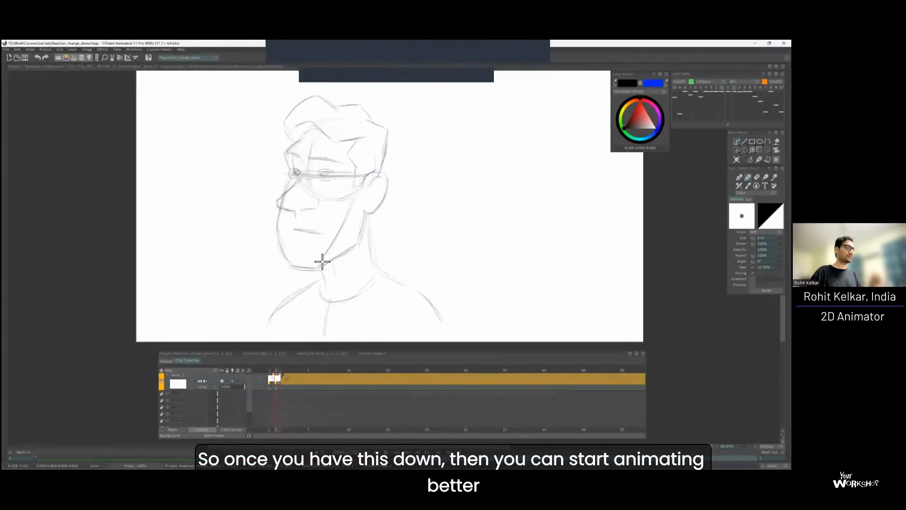
key("l")
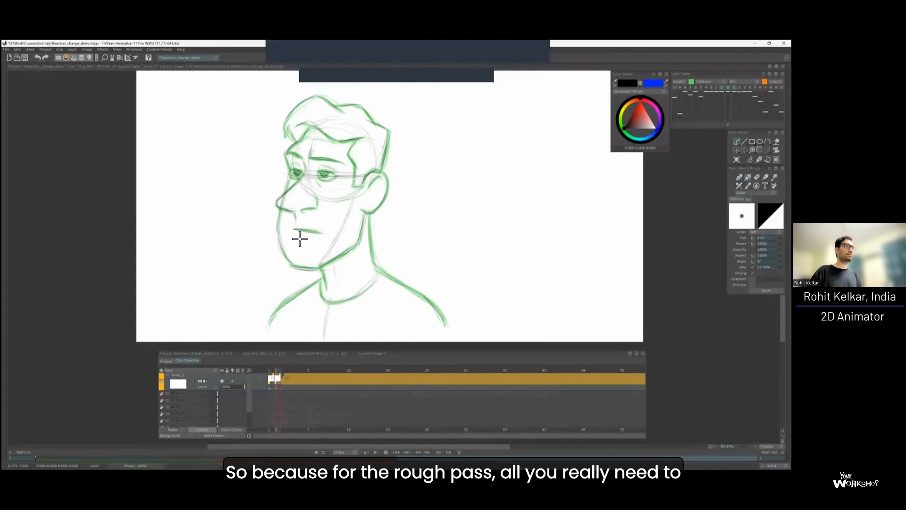
scroll(299, 239, "down", 2)
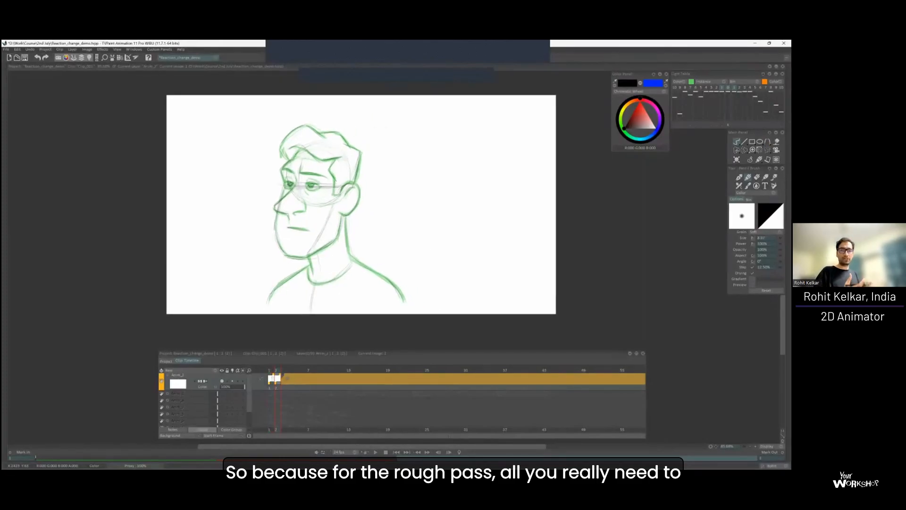
key("Right")
key("Left")
key("Left")
key("Right")
key("Left")
key("Right")
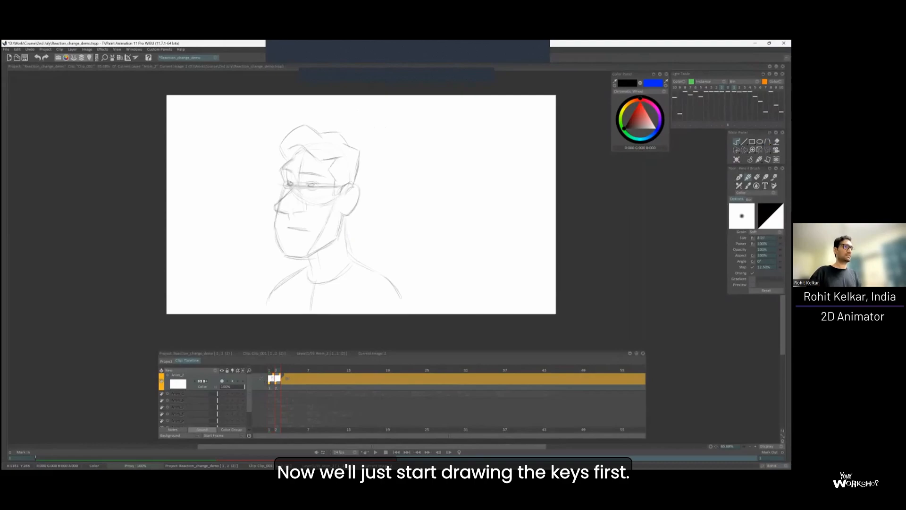
key("Left")
key("Right")
key("Right")
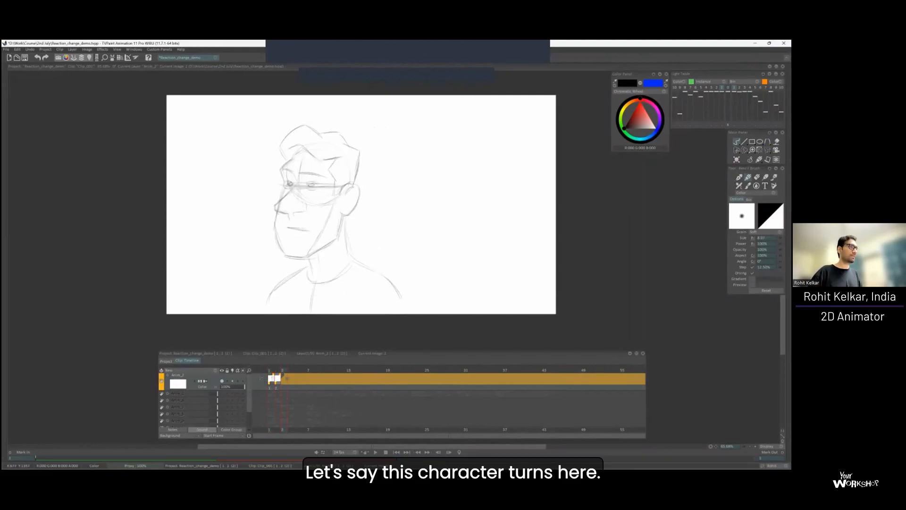
Add a blank drawing at frame 3 and show the frame 1 character through the light table as reference.
key("Insert")
key("l")
mouse_move(398, 148)
left_mouse_down()
mouse_move(404, 180)
mouse_move(371, 278)
left_mouse_up()
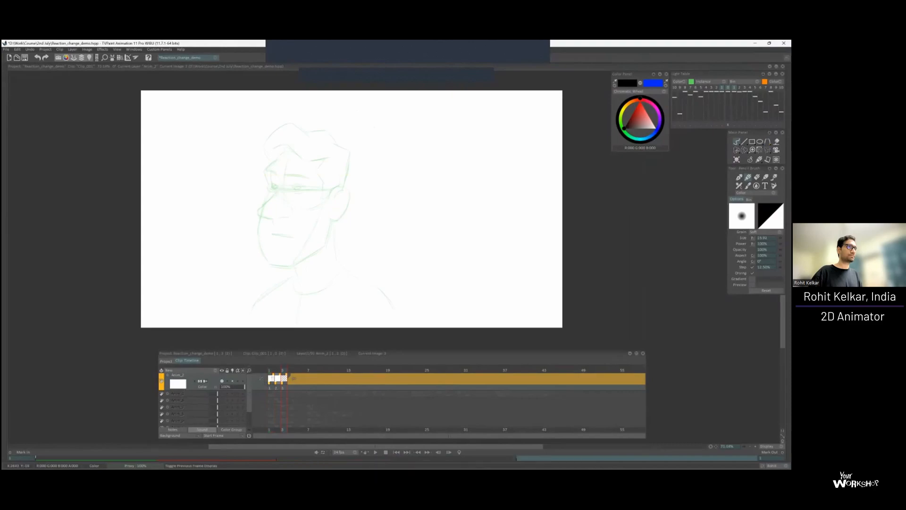
left_click(716, 87)
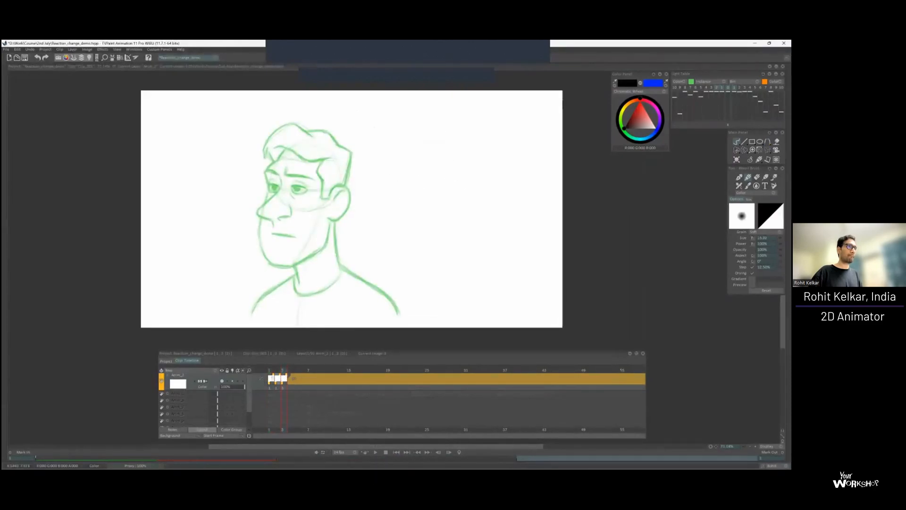
Sketch a rough head circle on frame 3, to the right of the green reference character.
left_click_drag(430, 195, 439, 137)
left_click_drag(407, 163, 426, 198)
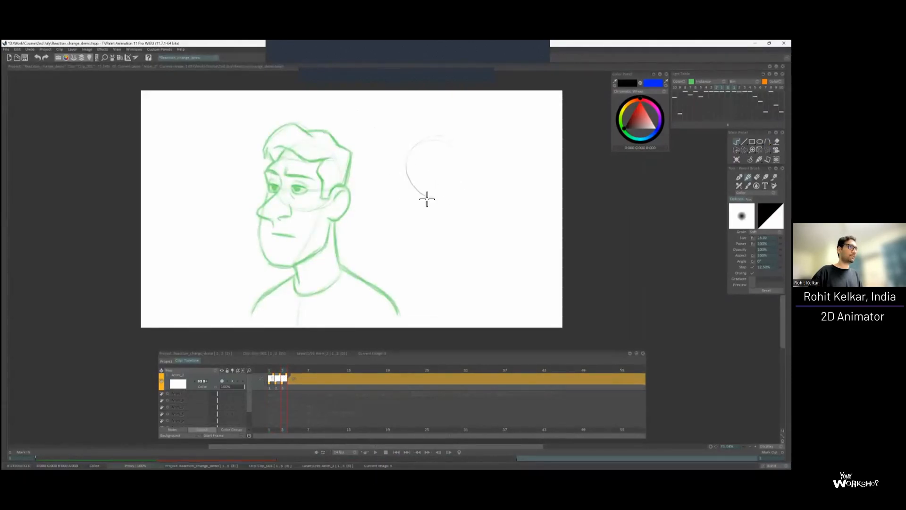
key("ctrl+z")
left_click_drag(435, 138, 423, 195)
left_click_drag(445, 138, 453, 193)
key("ctrl+z")
left_click_drag(402, 171, 446, 198)
left_click_drag(454, 145, 443, 198)
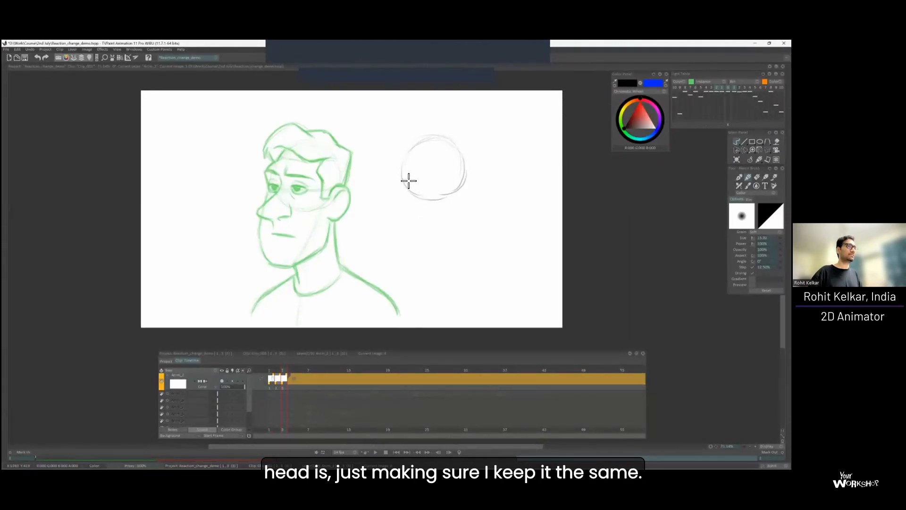
Add a tilted curved guideline across the lower half of the frame 3 head circle, flipping frames to compare.
scroll(416, 182, "up", 1)
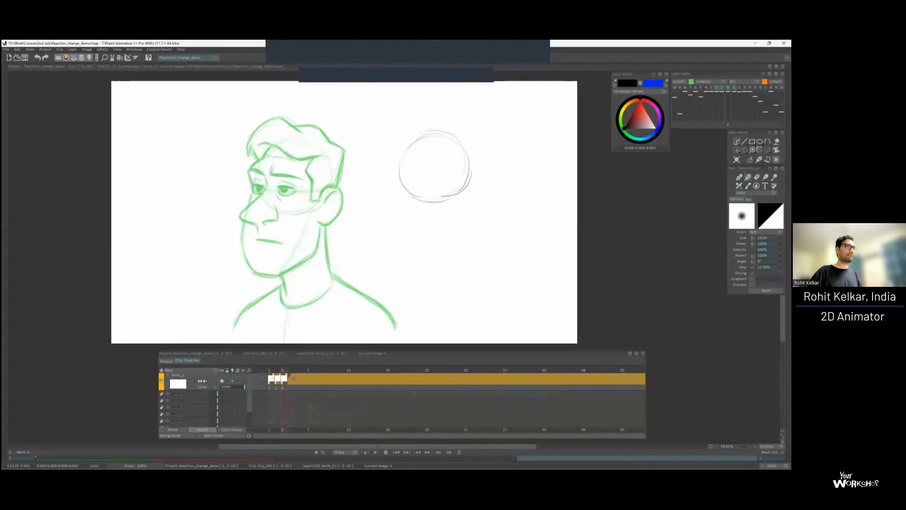
mouse_move(415, 193)
left_mouse_down()
mouse_move(455, 197)
mouse_move(441, 182)
left_mouse_up()
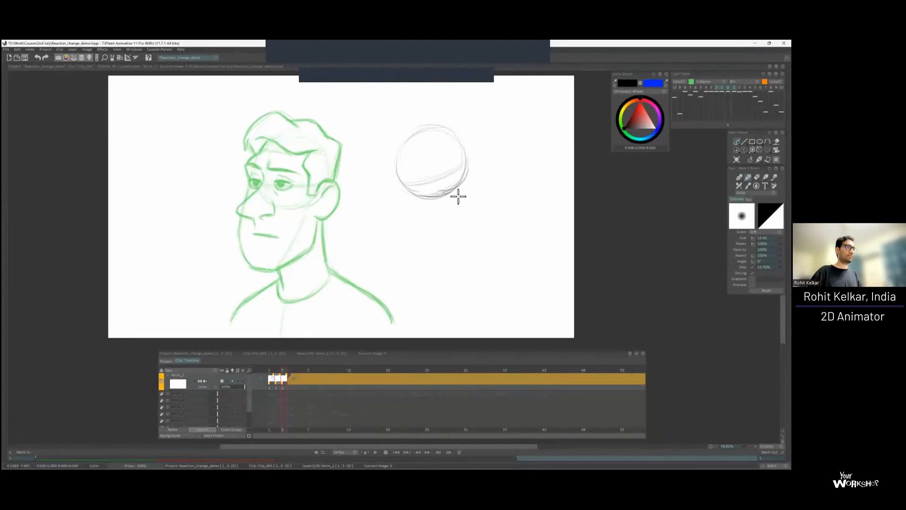
key("Left")
key("Right")
key("Left")
key("Right")
Rough in the near and far eyes and the brow stroke inside the head circle, checking them against the previous drawing.
mouse_move(416, 177)
left_mouse_down()
mouse_move(452, 160)
mouse_move(441, 179)
mouse_move(456, 169)
left_mouse_up()
key("Left")
key("Right")
key("Left")
key("Right")
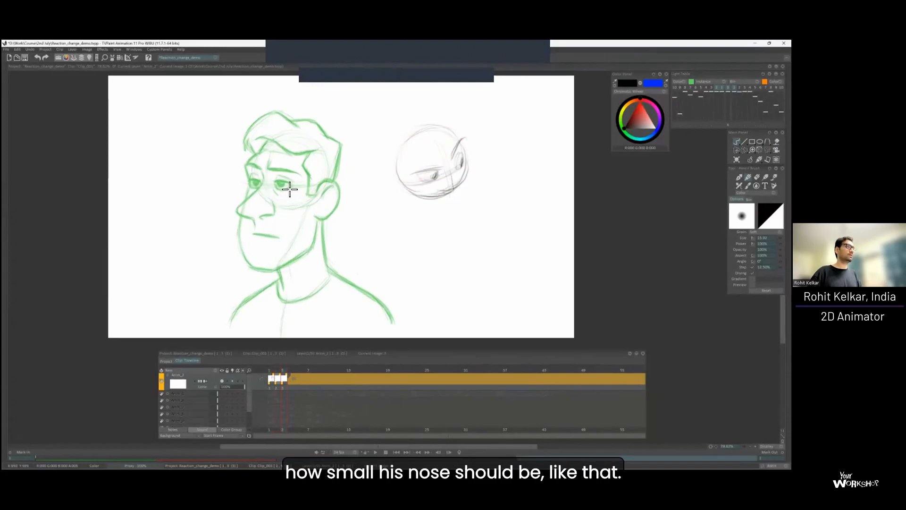
Sketch the nose tip and underside and the raised far eyebrow at the edge of the head circle.
key("Left")
key("Right")
mouse_move(475, 198)
left_mouse_down()
mouse_move(453, 204)
mouse_move(480, 189)
left_mouse_up()
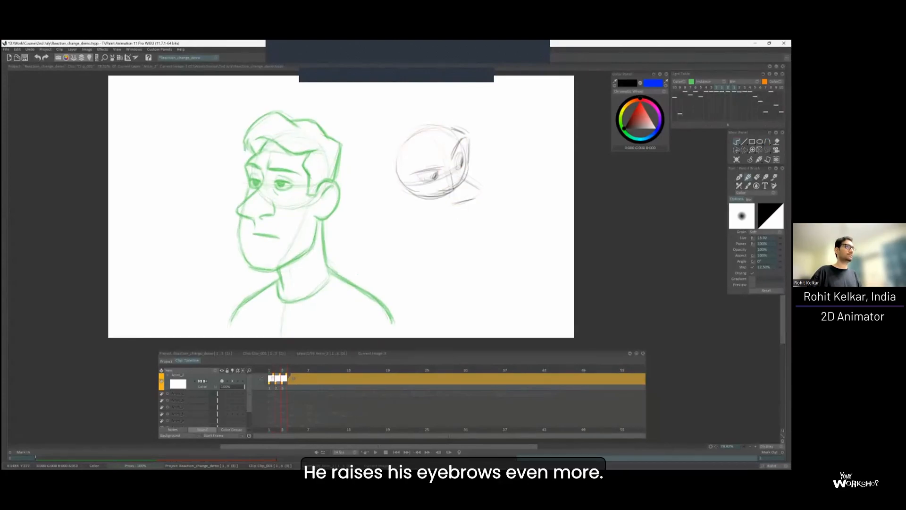
key("Left")
key("Right")
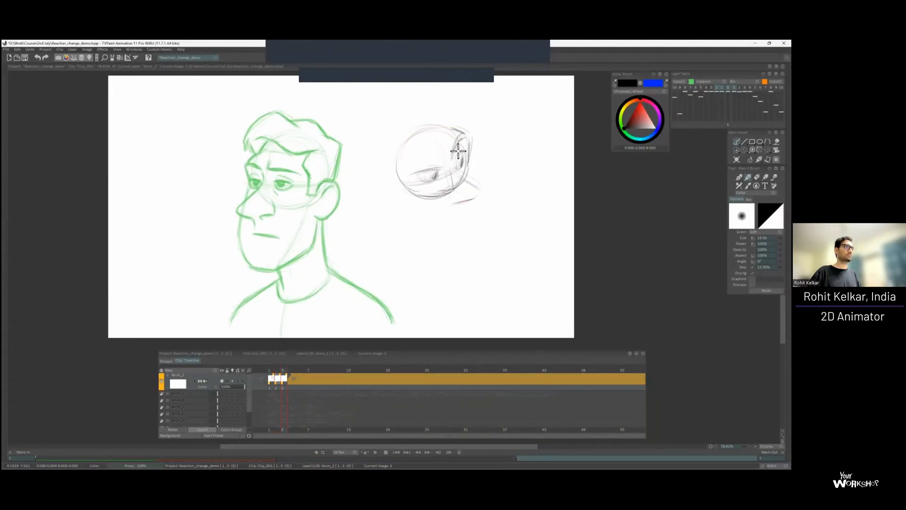
key("Left")
key("Right")
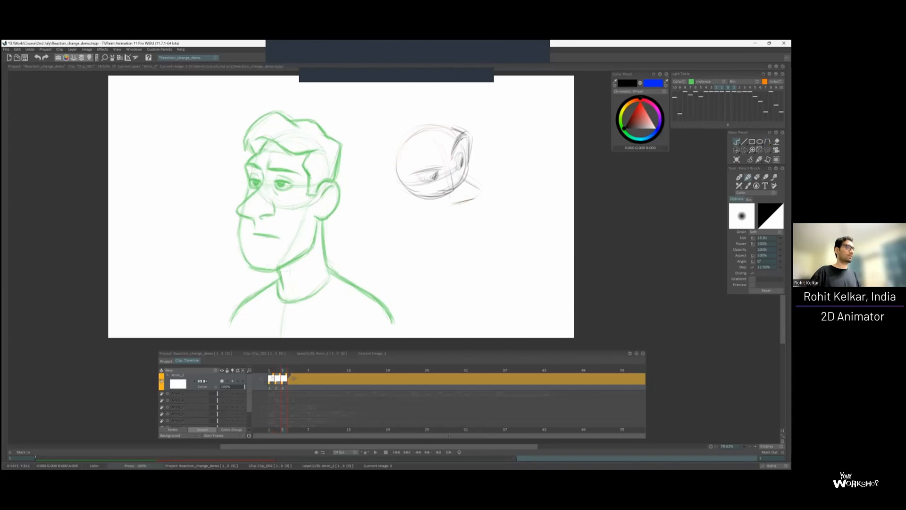
Add the far-side face line from the brow to the nose and darken the near eye line.
key("Left")
key("Right")
key("Left")
key("Right")
key("Left")
key("Right")
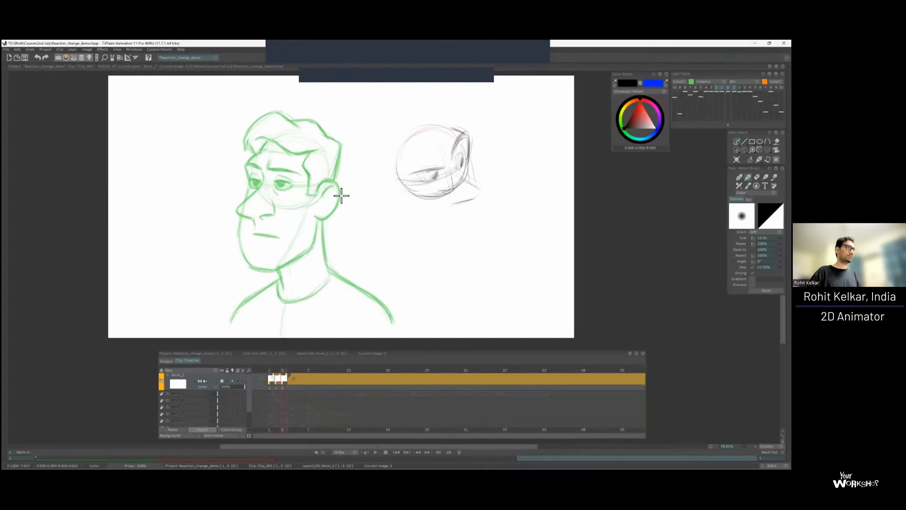
Draw the ear behind the head circle and the near jaw line down toward the chin.
mouse_move(391, 173)
left_mouse_down()
mouse_move(380, 199)
mouse_move(401, 193)
mouse_move(420, 240)
mouse_move(465, 249)
left_mouse_up()
key("Left")
key("Right")
key("Left")
key("Right")
key("Left")
key("Right")
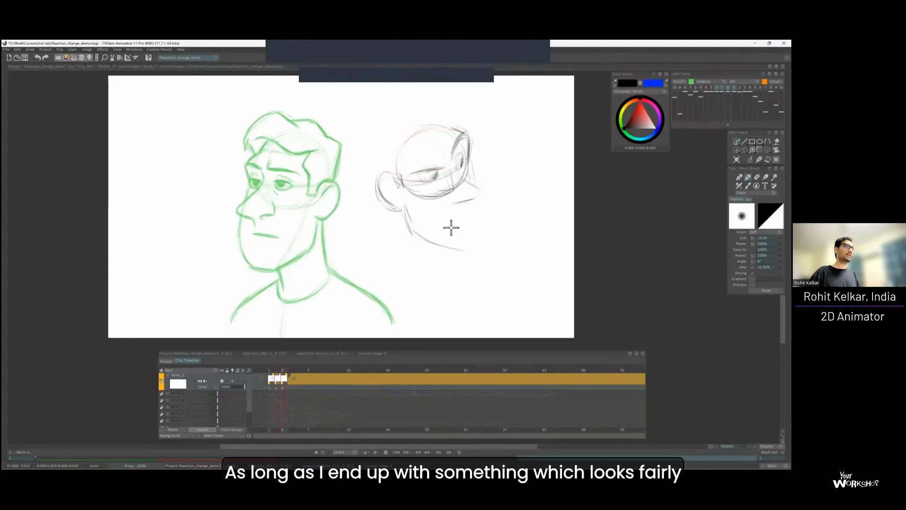
Close the lower face with the far cheek and chin contour, flipping frames to compare the proportions.
key("Left")
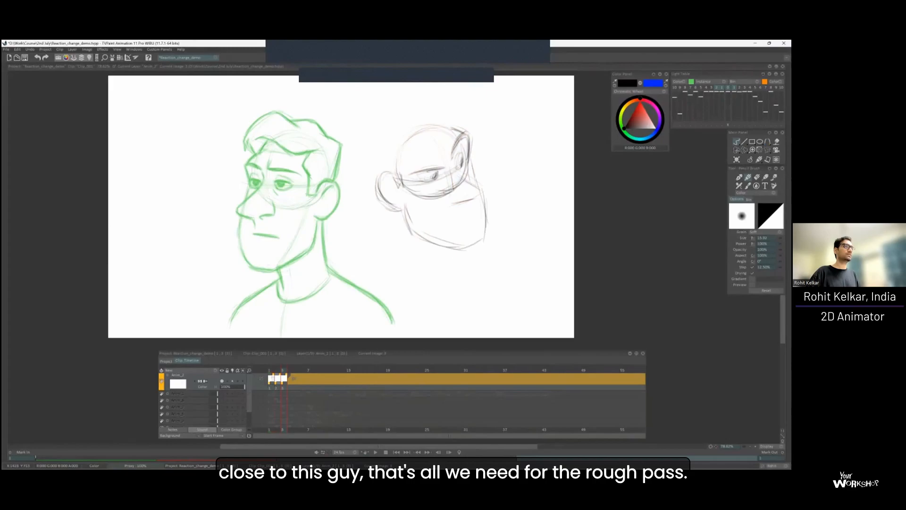
key("Left")
key("Right")
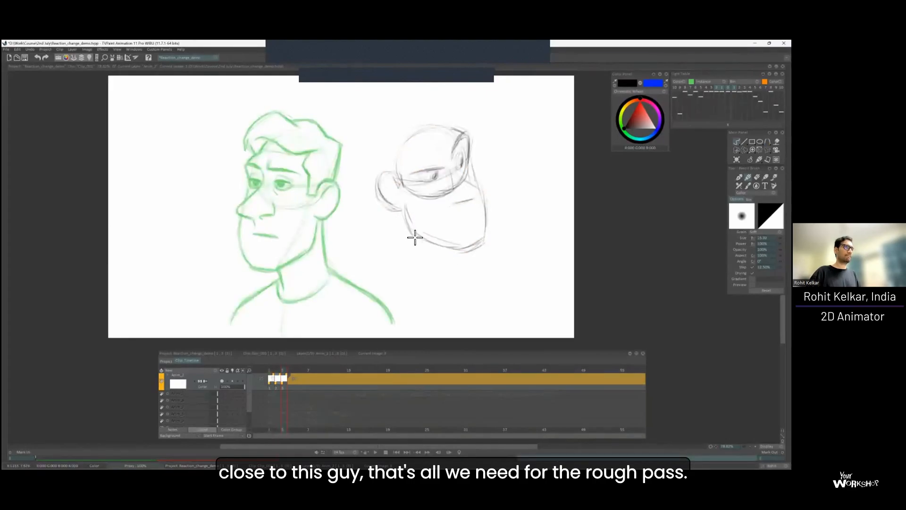
key("Left")
key("Right")
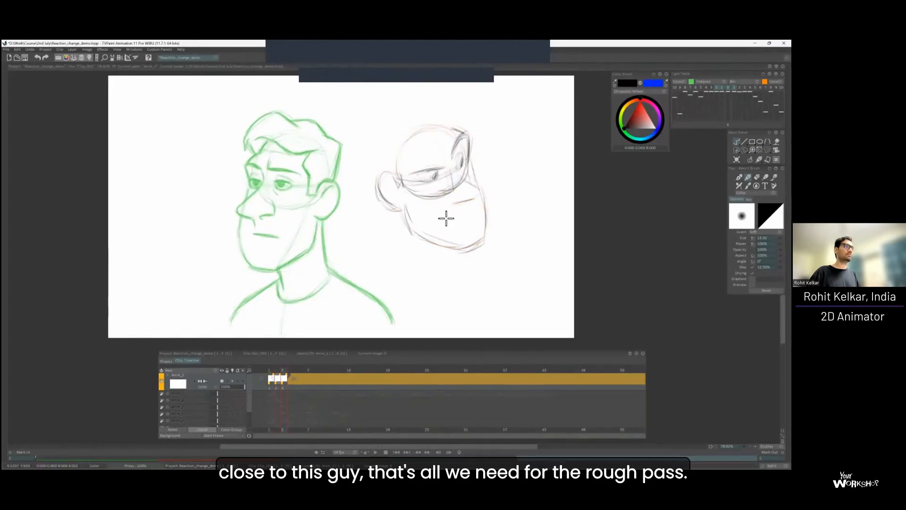
key("Left")
key("Right")
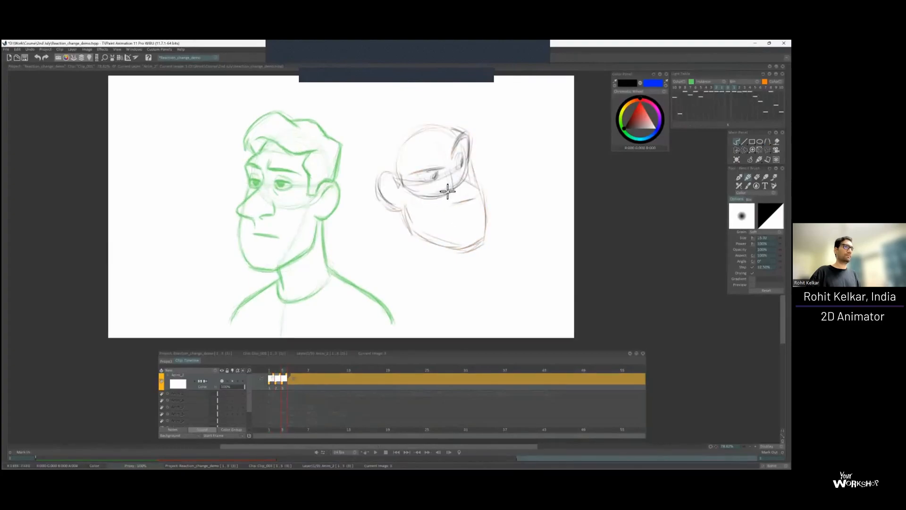
Define the nose bridge and nostril base, and add a light cheek crease beside the mouth area.
left_click_drag(462, 200, 448, 202)
key("Left")
key("Right")
key("Left")
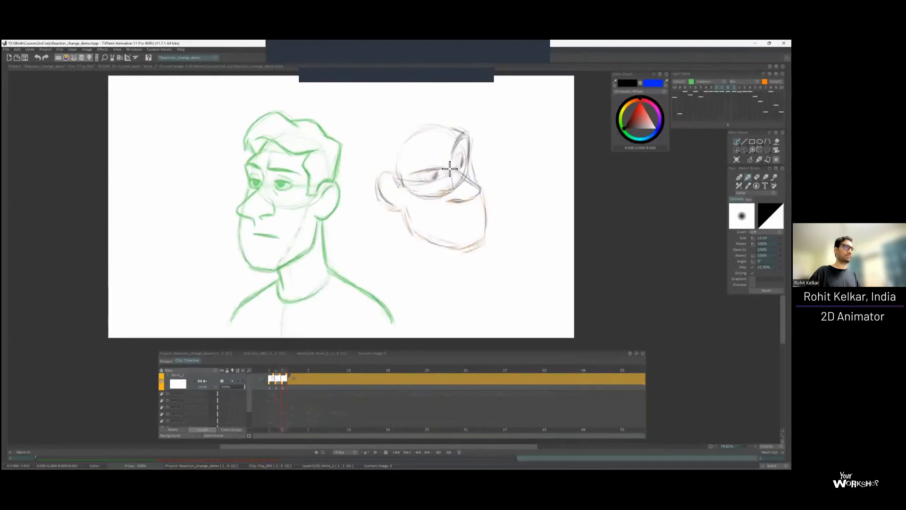
key("Left")
key("Right")
key("Left")
key("Right")
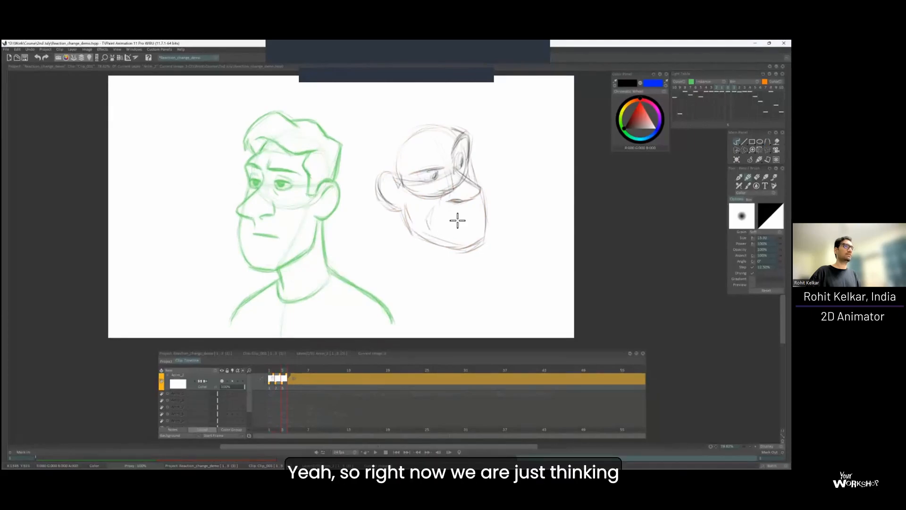
Draw the downturned mouth and a heavy lowered near eyebrow for an angry expression.
key("Left")
key("Right")
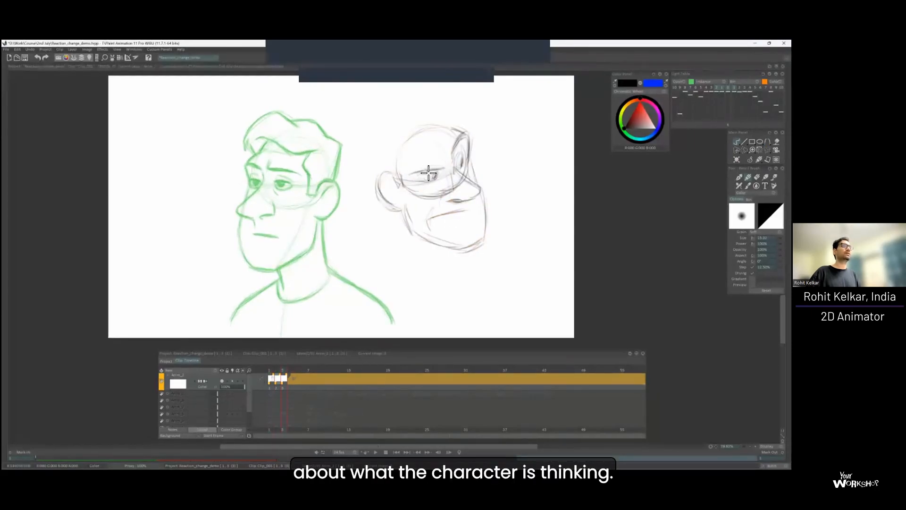
mouse_move(416, 178)
left_mouse_down()
mouse_move(450, 177)
mouse_move(446, 169)
left_mouse_up()
key("Left")
key("Right")
key("Left")
key("Right")
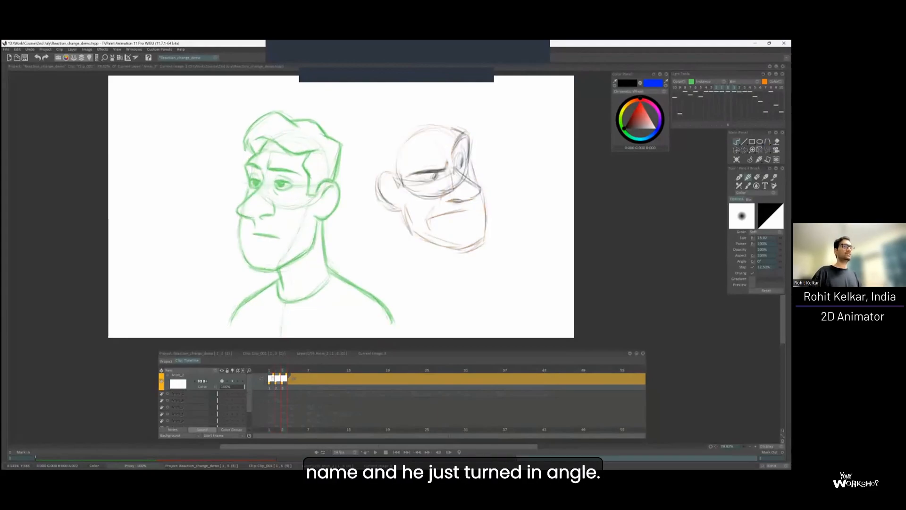
Strengthen the frown by reinforcing the mouth line and brow strokes, flipping between frames to check the expression.
key("Left")
key("Right")
key("Left")
key("Right")
key("Left")
key("Right")
key("Left")
key("Right")
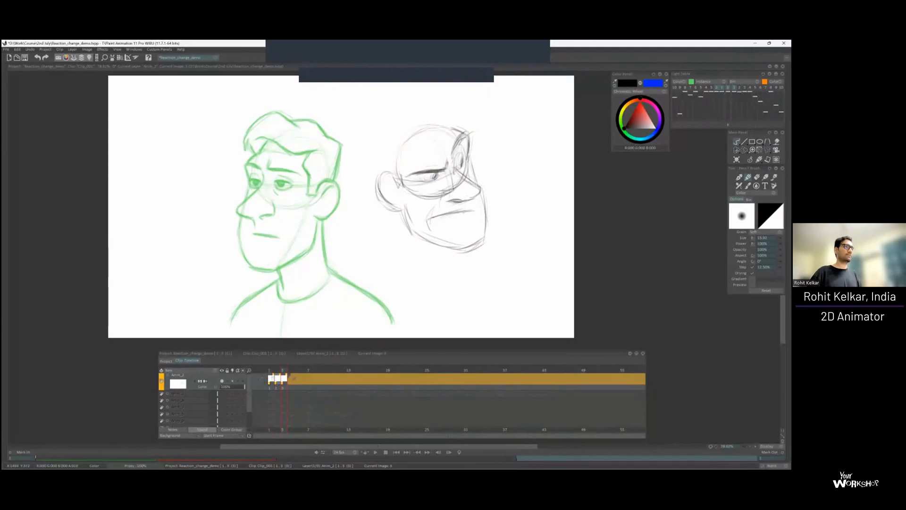
Darken the jaw contour and sketch the two neck lines beneath the frame 3 head.
key("Left")
key("Left")
key("Right")
key("Left")
key("Right")
key("Left")
key("Right")
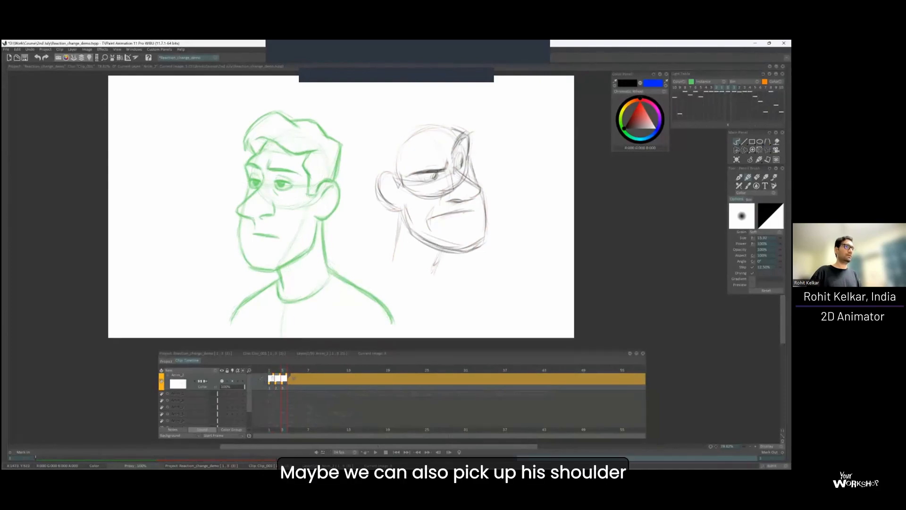
Sketch both shoulders in a slightly raised pose and reinforce the back neck line.
key("Left")
key("Right")
left_click_drag(384, 250, 336, 266)
mouse_move(405, 222)
left_mouse_down()
mouse_move(389, 262)
mouse_move(375, 247)
mouse_move(347, 264)
mouse_move(380, 253)
left_mouse_up()
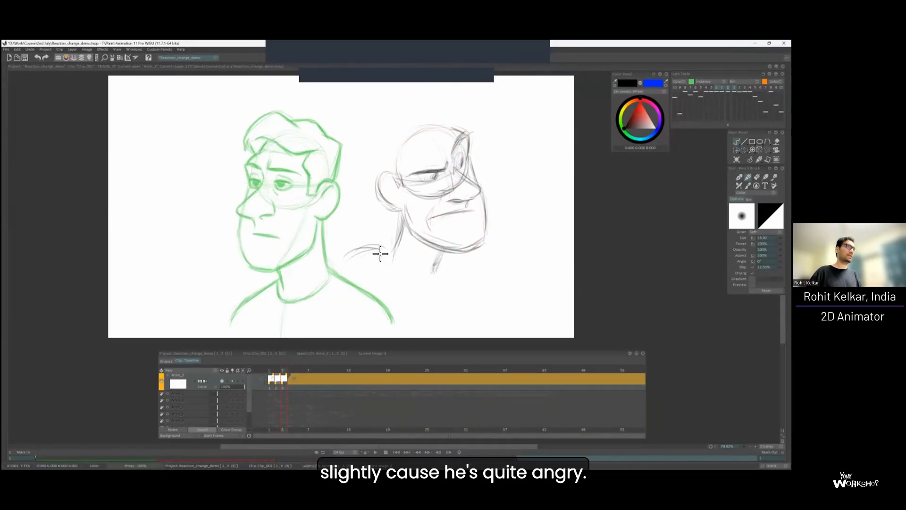
left_click_drag(307, 312, 360, 257)
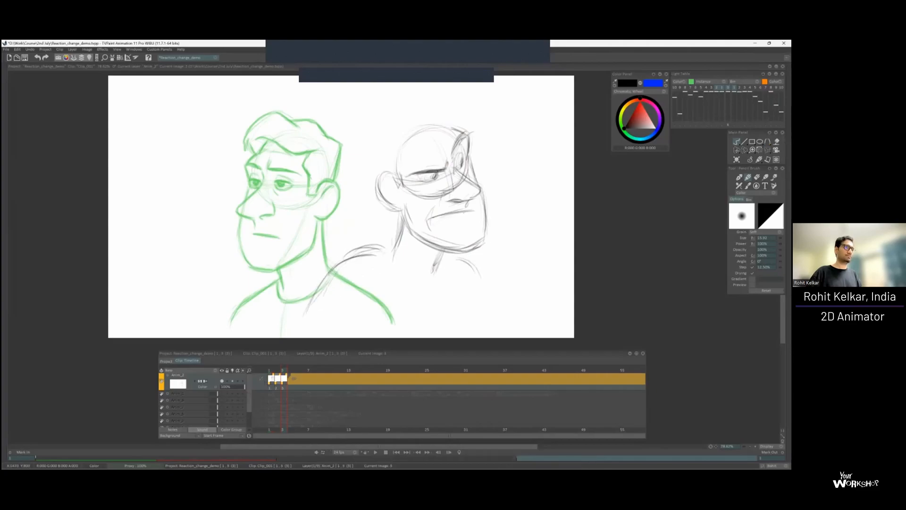
left_click_drag(472, 265, 482, 315)
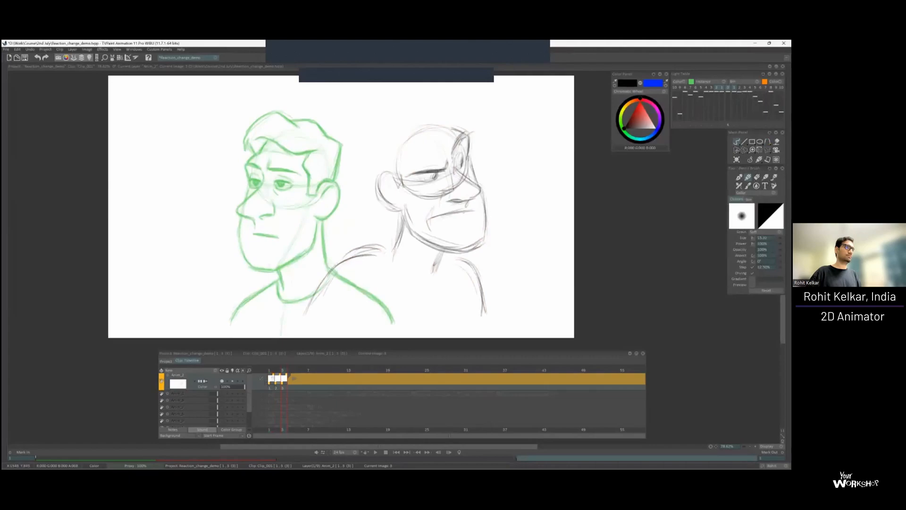
Draw the curved collar at the base of the neck and refine the tops of both shoulders.
mouse_move(386, 255)
left_mouse_down()
mouse_move(421, 282)
mouse_move(440, 274)
left_mouse_up()
key("Left")
key("Right")
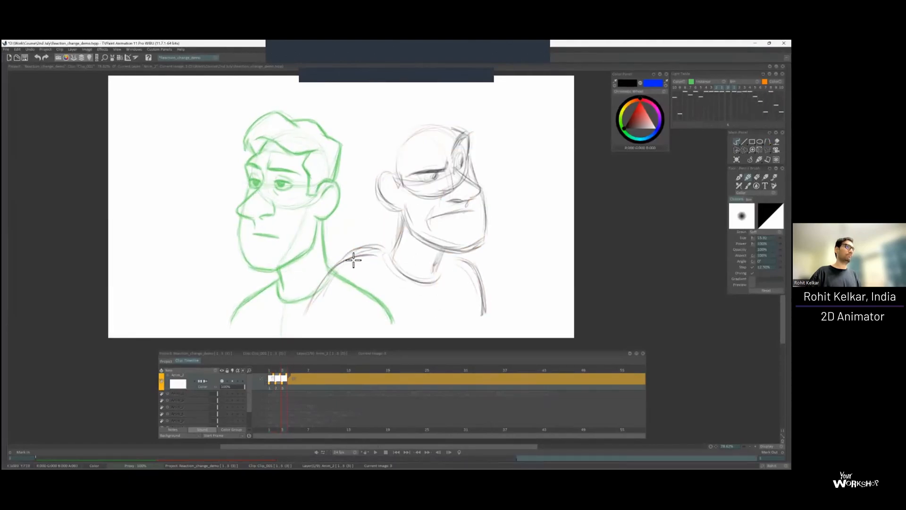
left_click_drag(343, 258, 377, 251)
key("Left")
key("Right")
left_click_drag(442, 257, 471, 263)
key("Left")
key("Right")
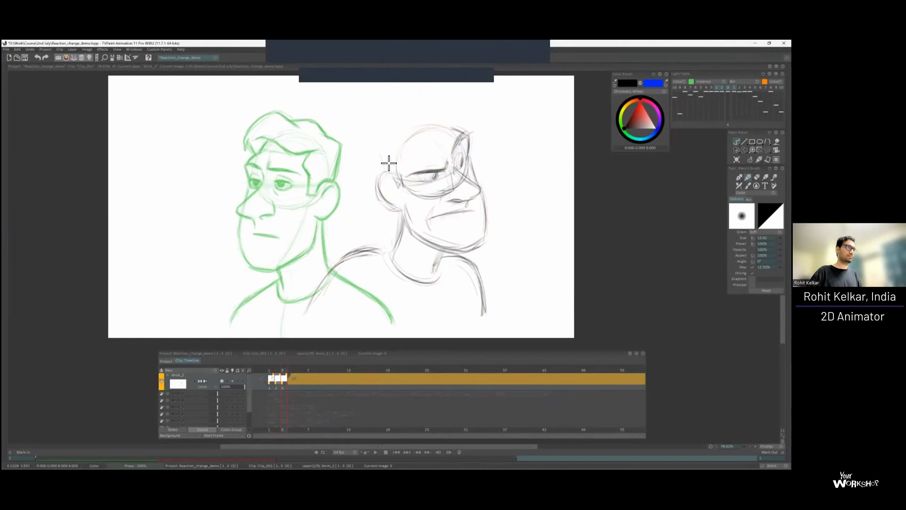
Start the hair with light strokes above the ear and along the back of the head.
left_click_drag(406, 161, 399, 176)
left_click_drag(403, 127, 410, 146)
key("Left")
key("Right")
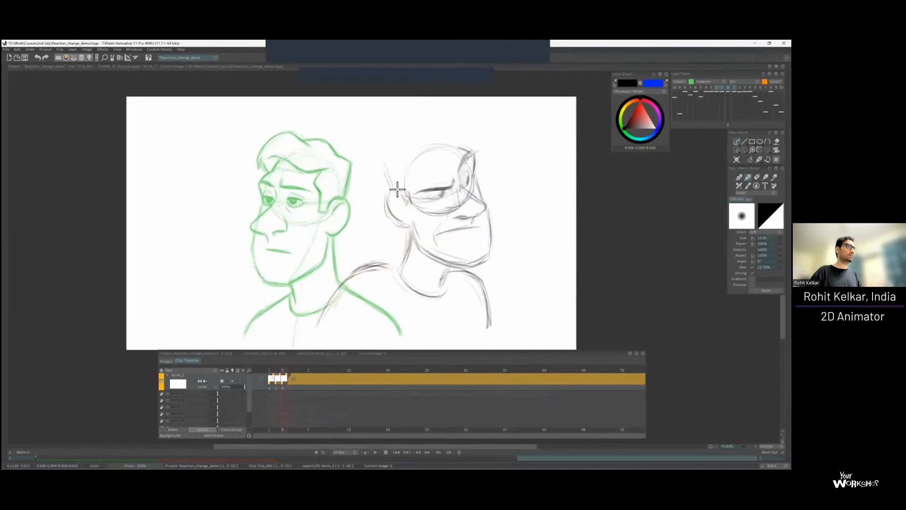
key("Left")
key("Right")
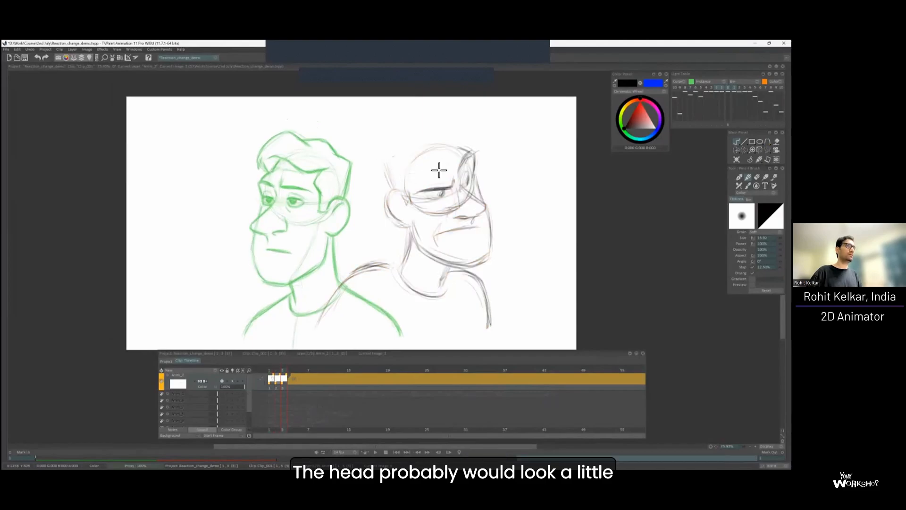
Sketch the front hairline and the raised tuft of hair above the forehead, flipping frames to compare the head shape.
key("Left")
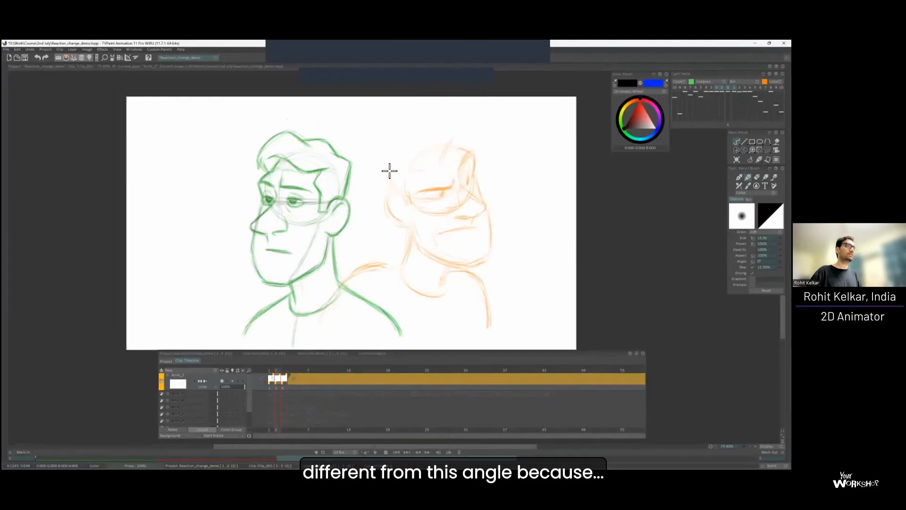
key("Right")
key("Right")
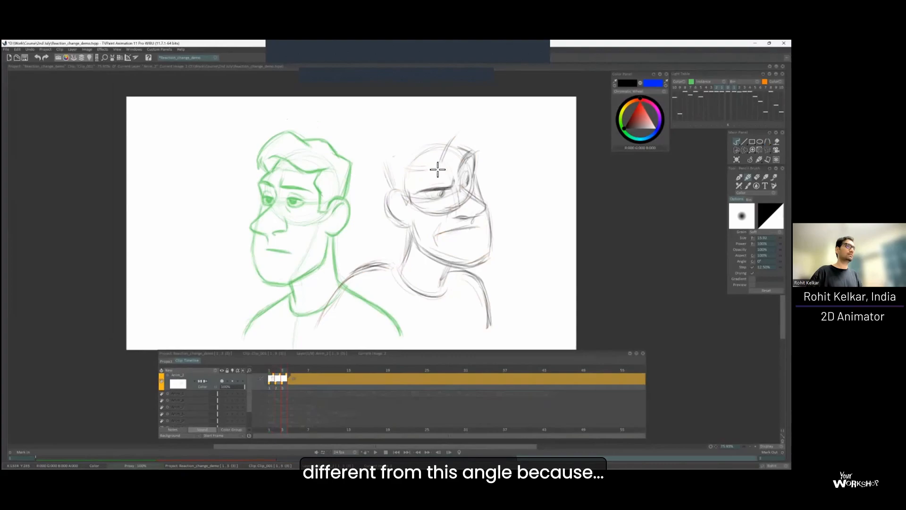
key("Left")
key("Left")
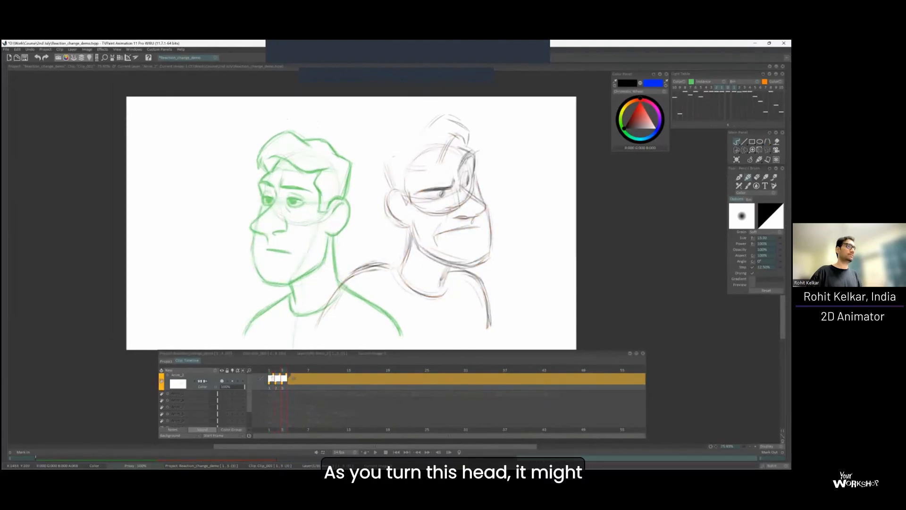
key("Right")
key("Right")
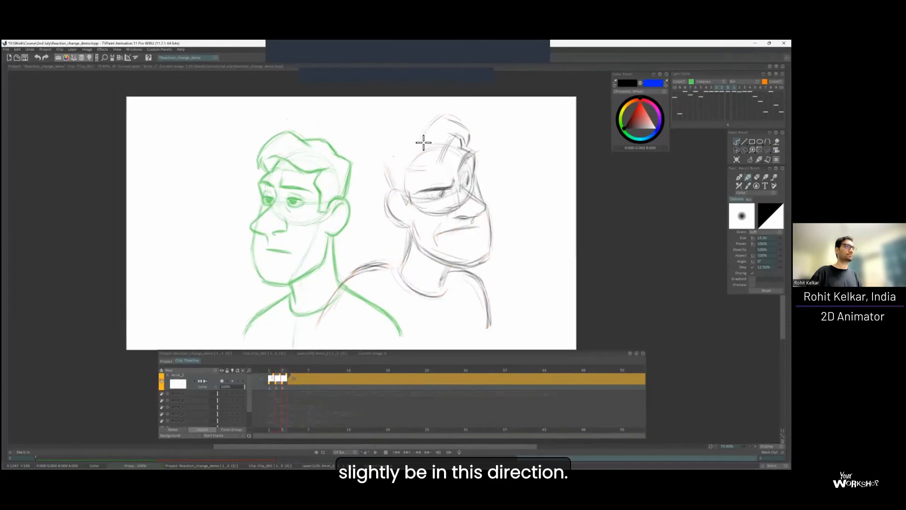
Complete the hair outline from the front tuft across the top and down the back of the head.
key("Left")
key("Right")
left_click_drag(403, 139, 424, 136)
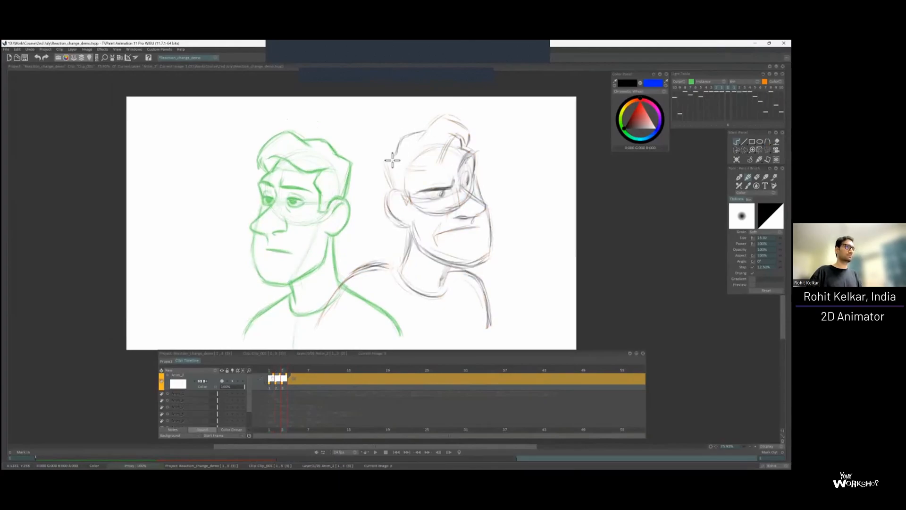
key("Left")
key("Right")
key("Left")
key("Right")
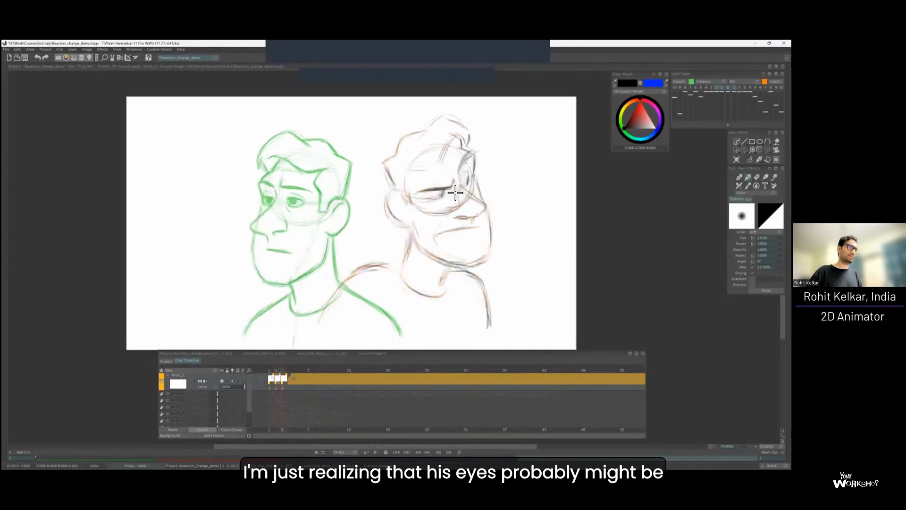
Reposition and redraw the near eye beneath the brow of the turned head, and darken the far pupil and the nose's underside.
key("s")
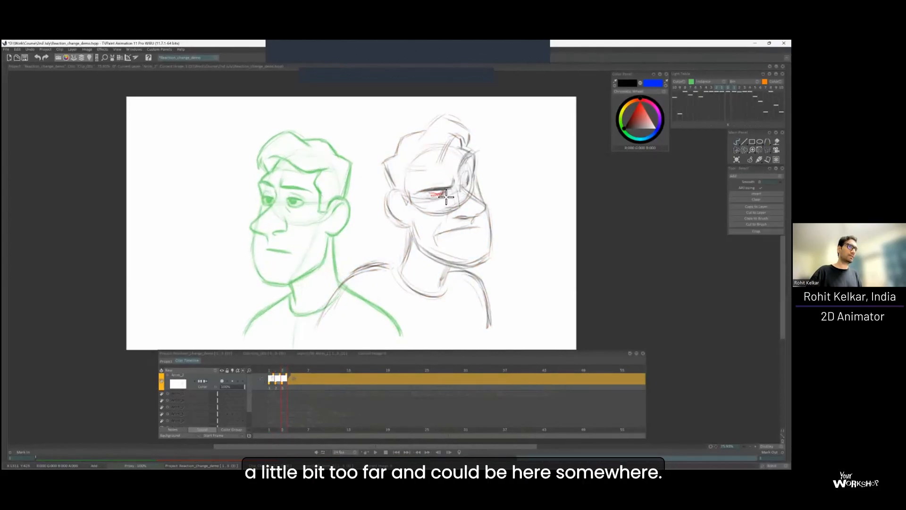
key("b")
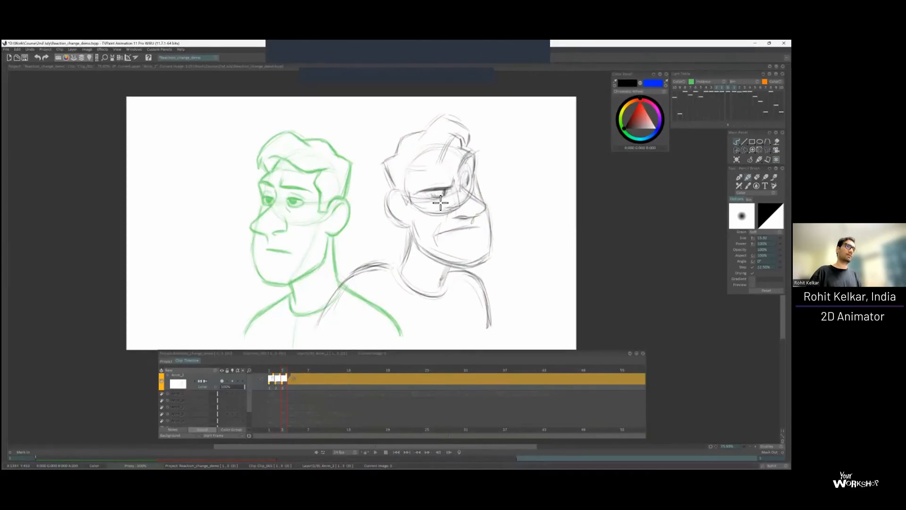
key("Left")
key("Right")
key("Right")
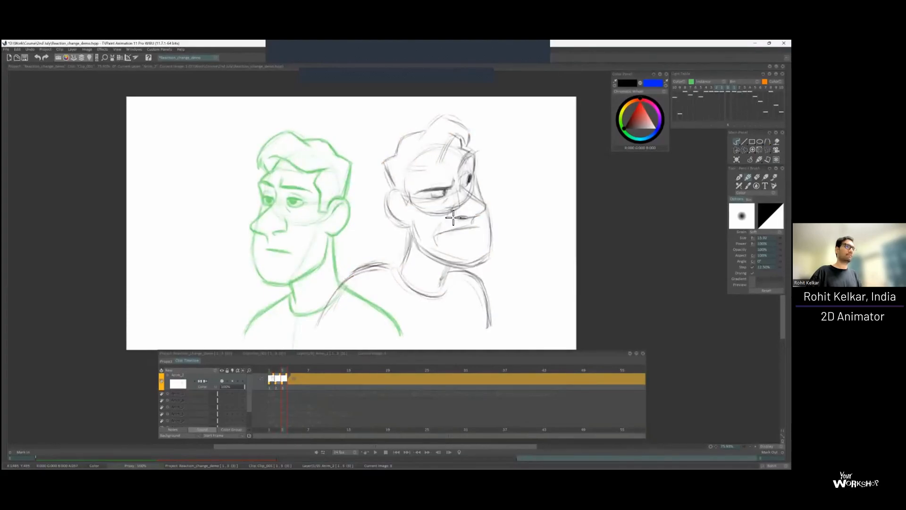
Draw the temple hairline and sideburn in front of the ear on the turned head, flipping frames to compare.
key("Left")
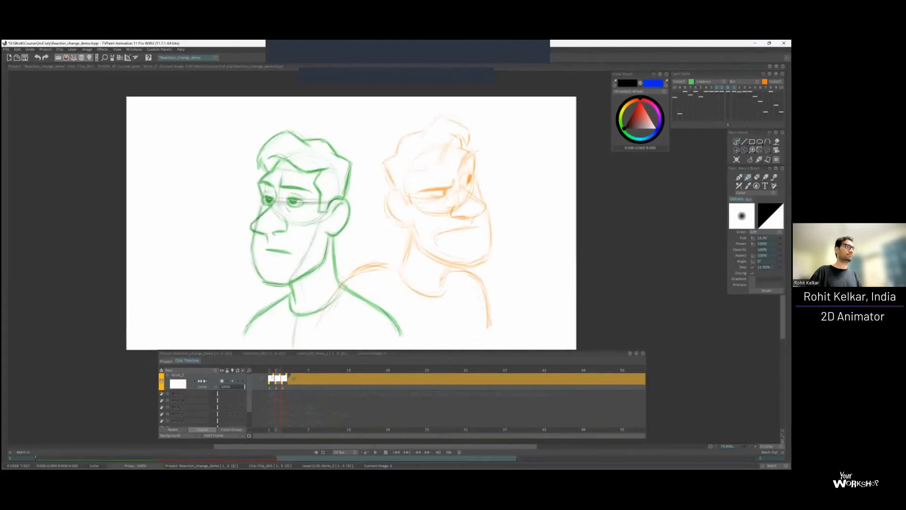
key("Right")
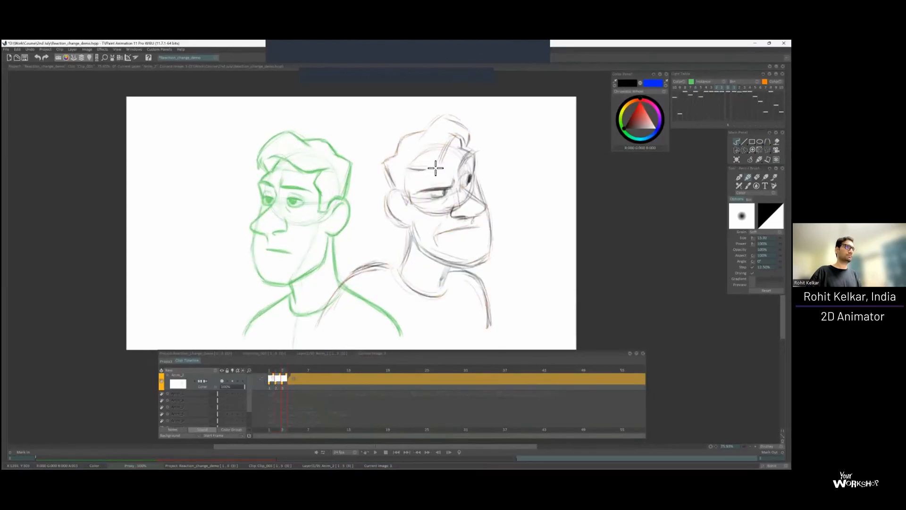
key("Left")
key("Left")
key("Right")
key("Left")
key("Right")
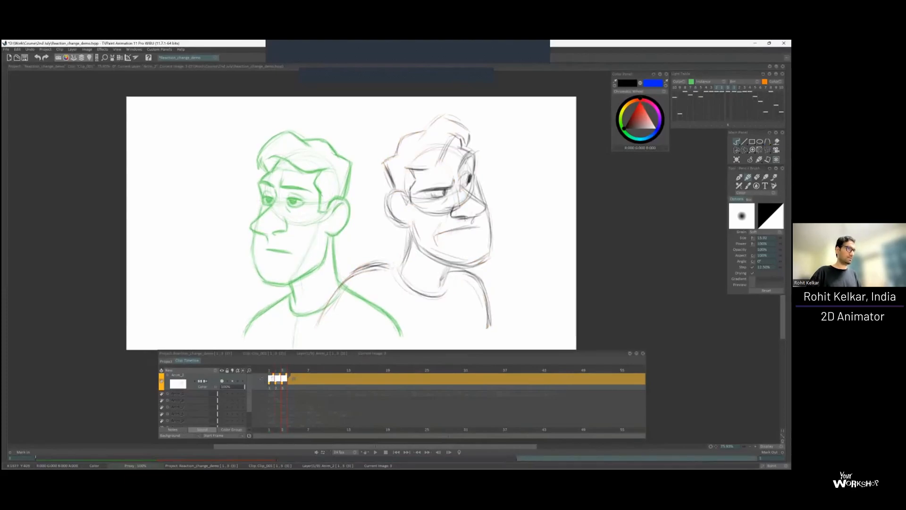
key("Left")
key("Right")
Move the whole turned pose on frame 3 slightly down and touch up the line where the shoulder meets the neck.
key("v")
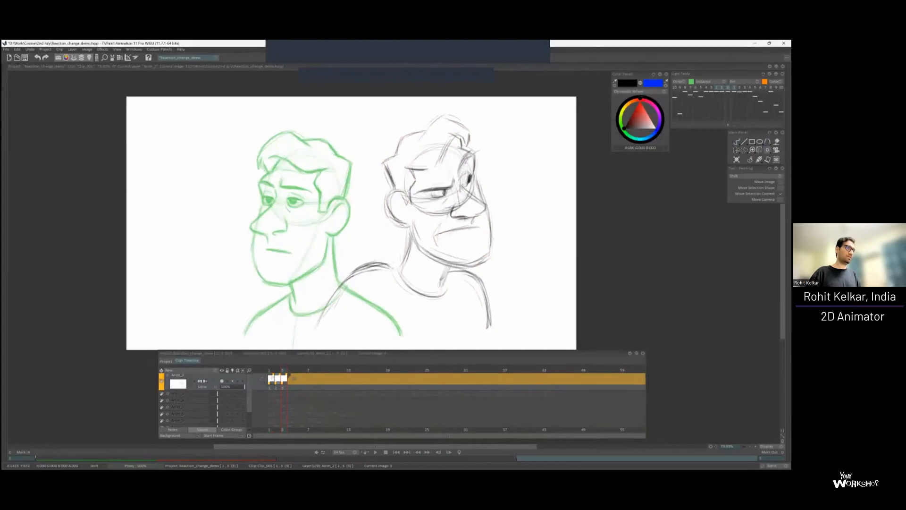
left_click_drag(462, 228, 462, 233)
key("Left")
key("Right")
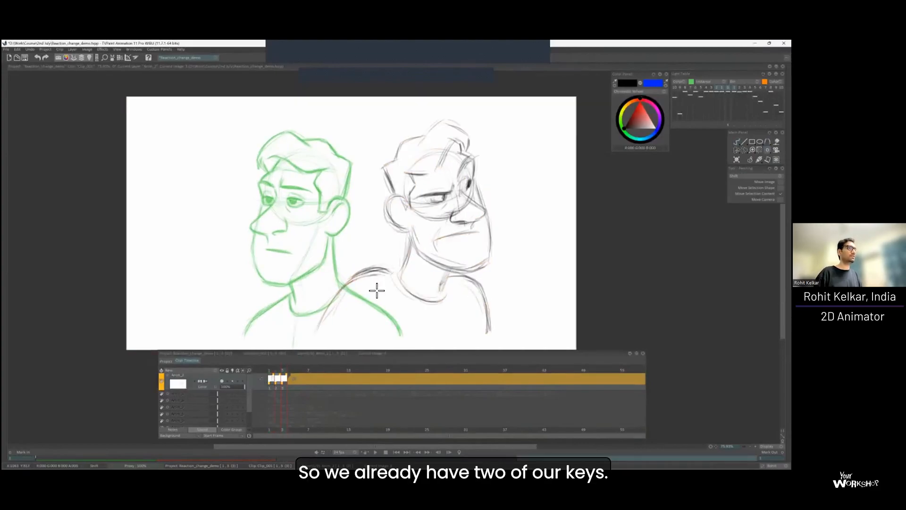
key("b")
mouse_move(387, 276)
left_mouse_down()
mouse_move(348, 287)
mouse_move(389, 275)
left_mouse_up()
key("Left")
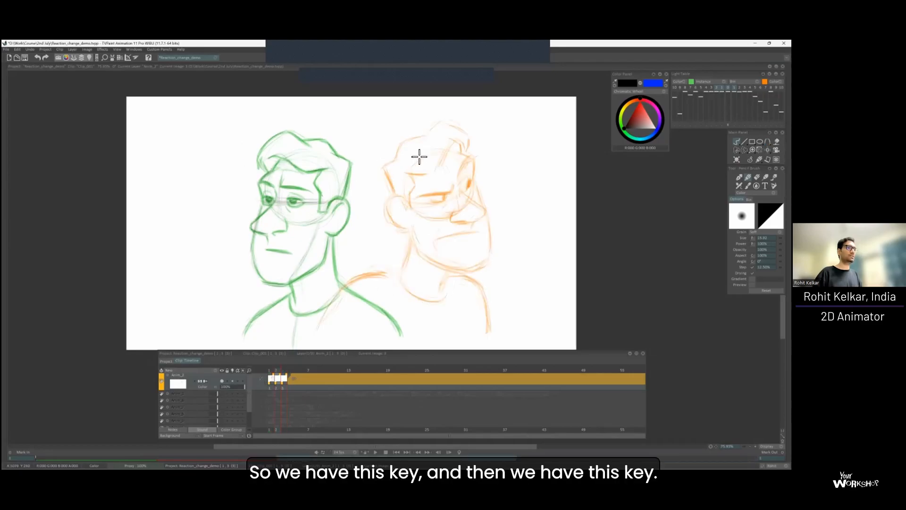
key("Left")
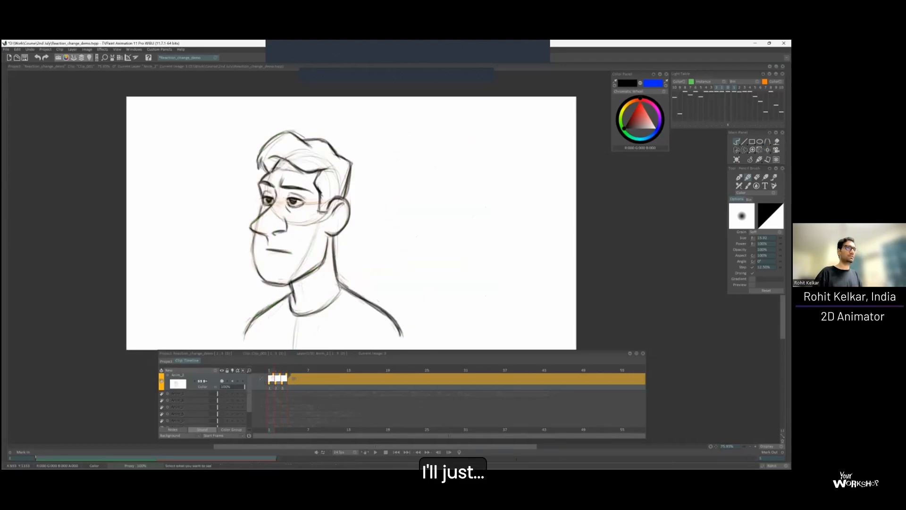
Remove the blank drawing on frame 2 so the first pose holds for two frames, flipping between the two keys.
key("Right")
key("Right")
key("Left")
key("Right")
key("Left")
Draw a small circle in the upper-right corner of the canvas on both poses to mark them as key drawings.
key("Right")
key("Left")
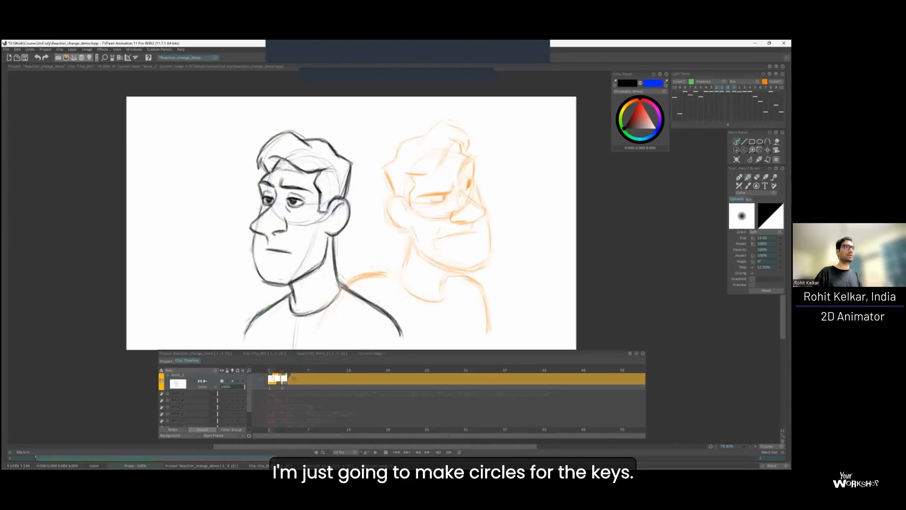
key("Right")
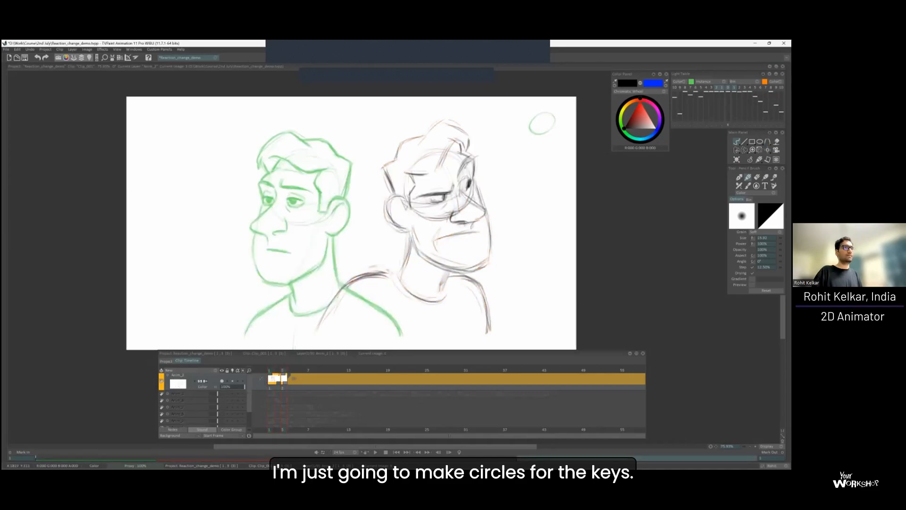
key("Left")
key("Right")
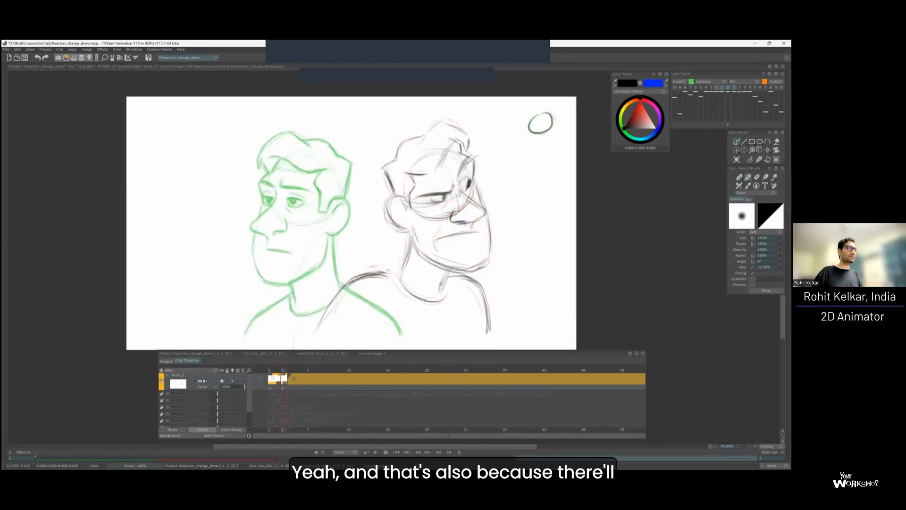
key("Left")
key("Right")
key("Left")
key("Right")
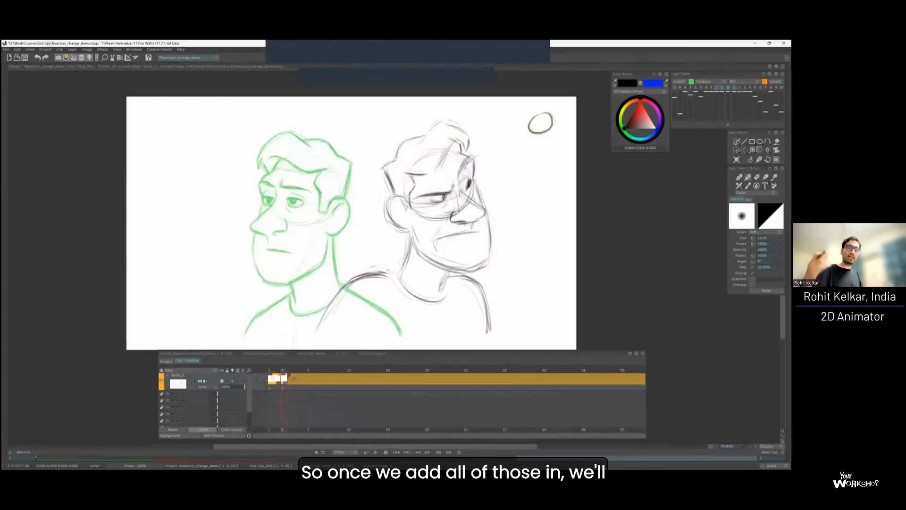
key("Left")
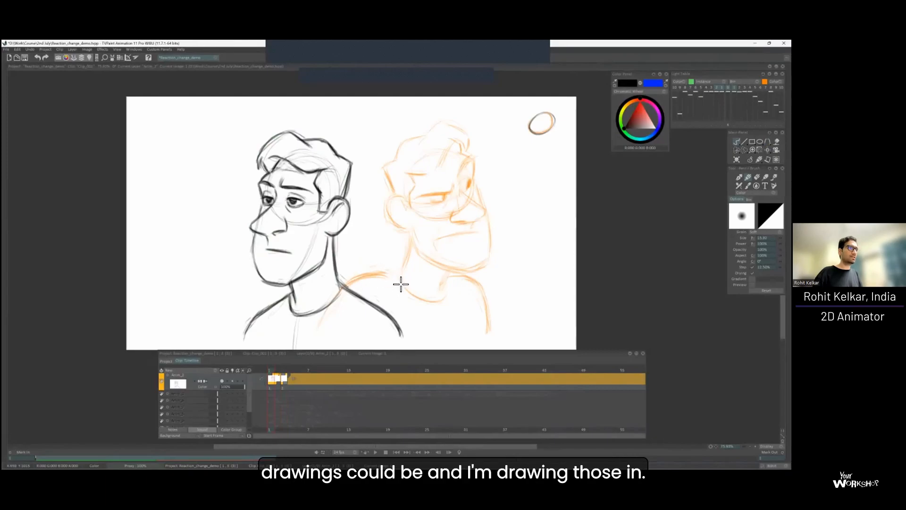
Darken the near shoulder line on frame 3, lasso the head and shift it slightly down, and flip frames to check the change.
key("Right")
left_click_drag(351, 282, 395, 277)
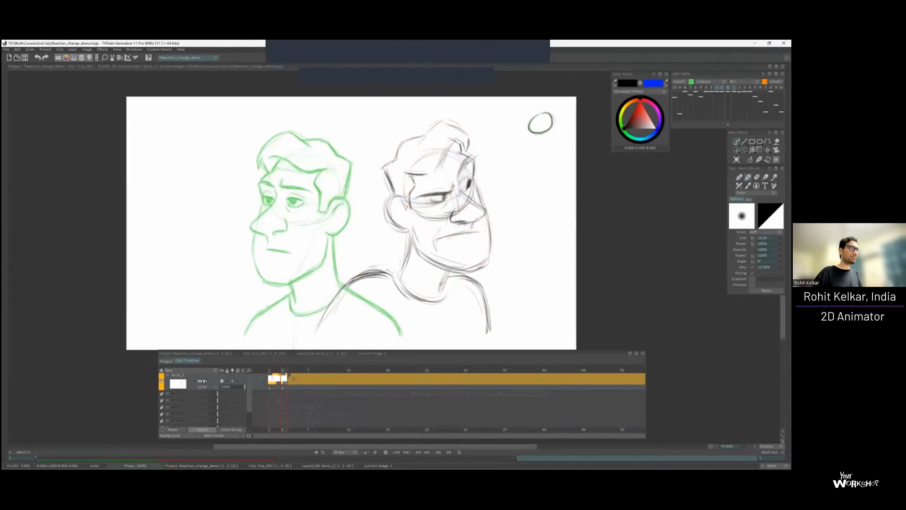
key("s")
mouse_move(508, 231)
left_mouse_down()
mouse_move(421, 259)
mouse_move(377, 225)
left_mouse_up()
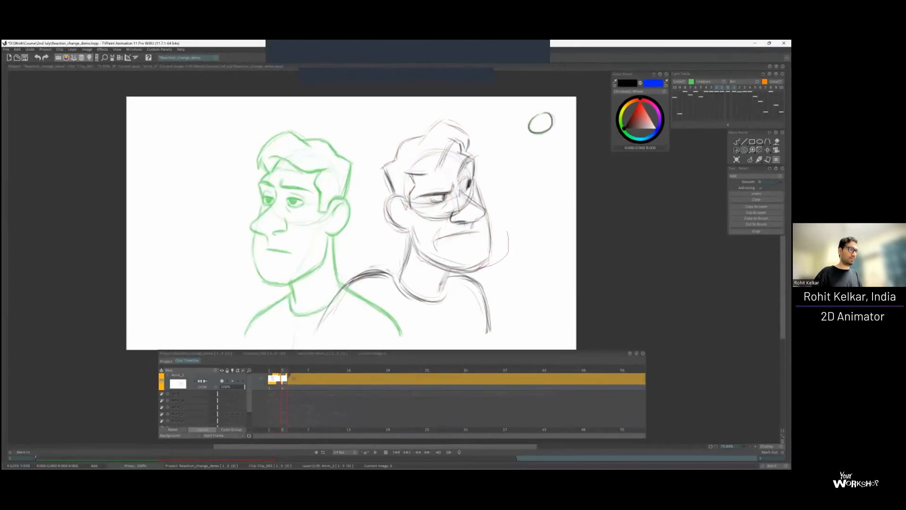
left_click_drag(370, 160, 509, 227)
key("v")
left_click_drag(439, 249, 440, 300)
key("ctrl+d")
key("b")
key("Left")
key("Right")
key("Left")
key("Right")
key("Left")
key("Right")
Extend the layer with a new blank drawing on frame 5 and sketch a cranium circle between the two existing poses.
left_click_drag(286, 382, 301, 376)
key("Left")
key("Right")
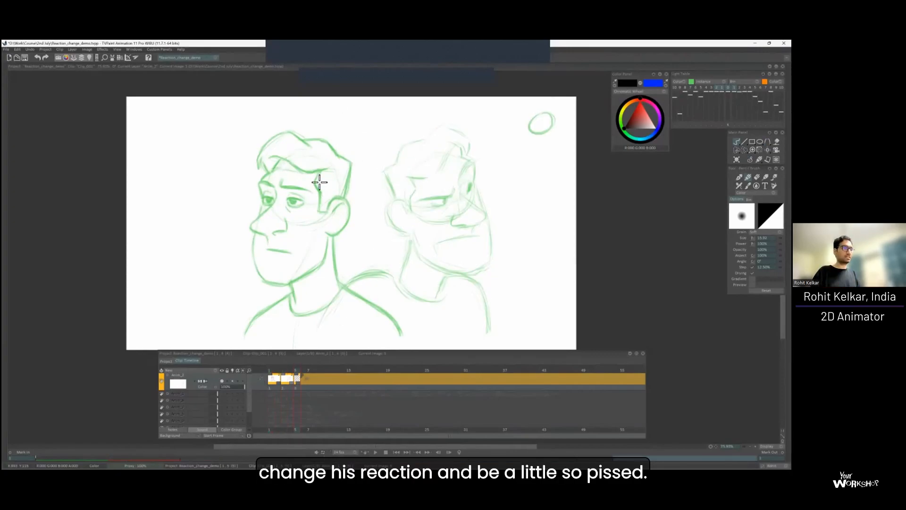
mouse_move(332, 131)
left_mouse_down()
mouse_move(322, 195)
mouse_move(358, 183)
mouse_move(358, 133)
mouse_move(312, 171)
mouse_move(347, 135)
left_mouse_up()
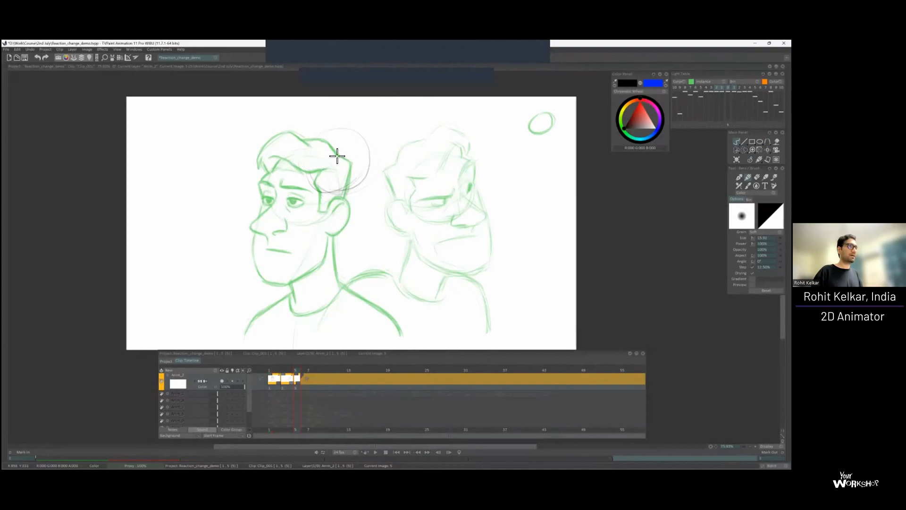
mouse_move(371, 175)
left_mouse_down()
mouse_move(354, 188)
mouse_move(311, 147)
mouse_move(342, 138)
mouse_move(340, 196)
mouse_move(323, 138)
mouse_move(366, 187)
left_mouse_up()
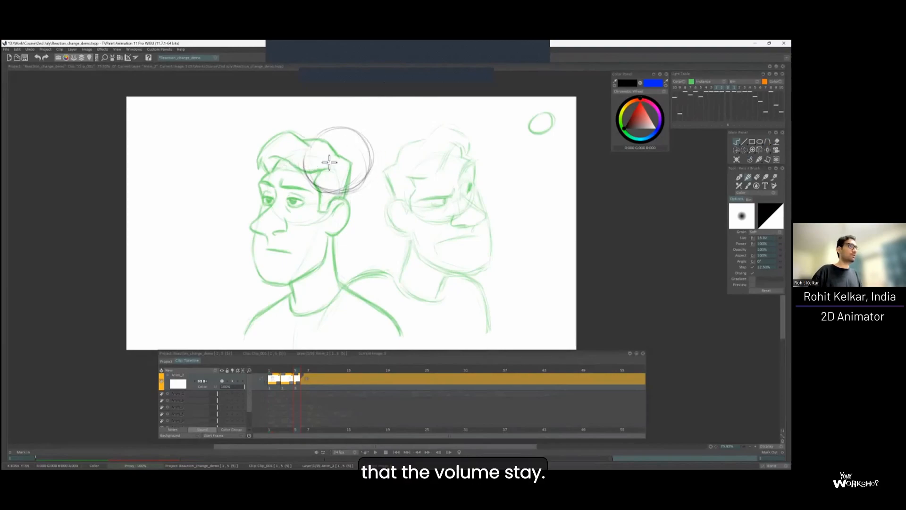
Add the curved eye guideline across the cranium circle and extend its upper outline, flipping frames to keep the head volume consistent.
key("Left")
key("Right")
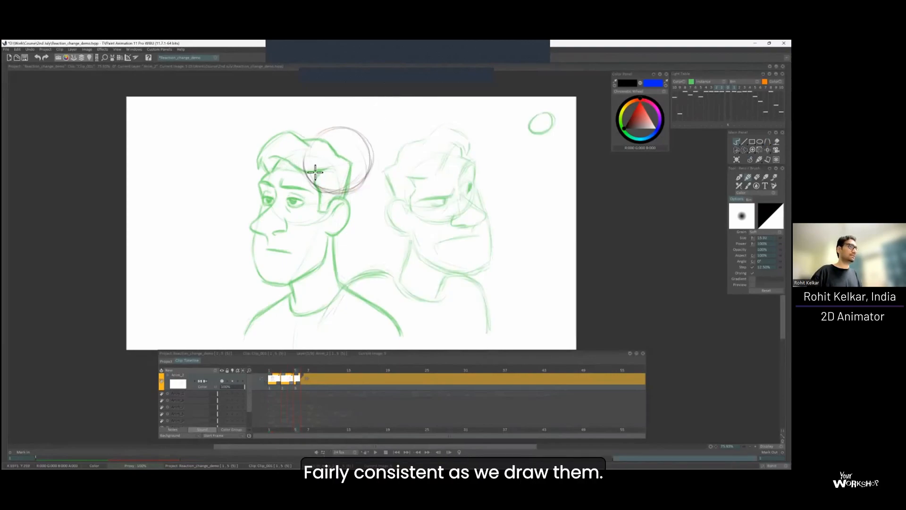
key("Left")
key("Right")
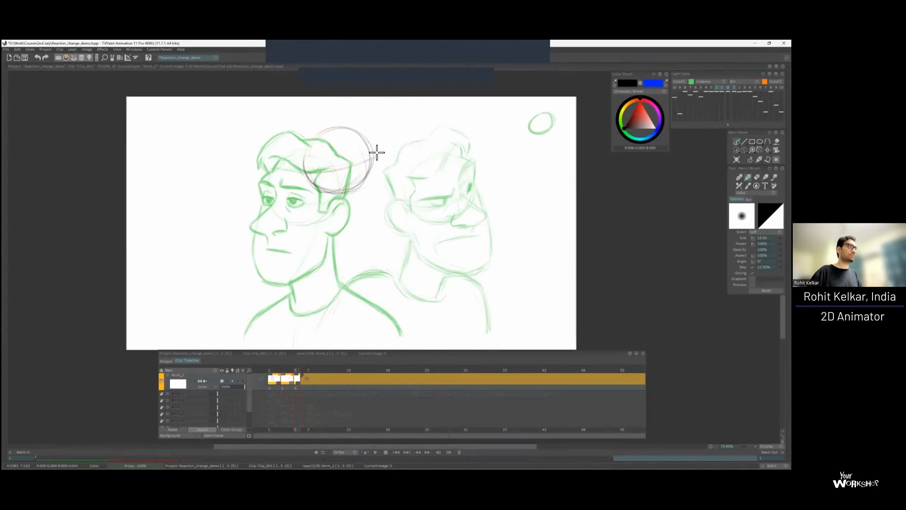
key("Left")
key("Right")
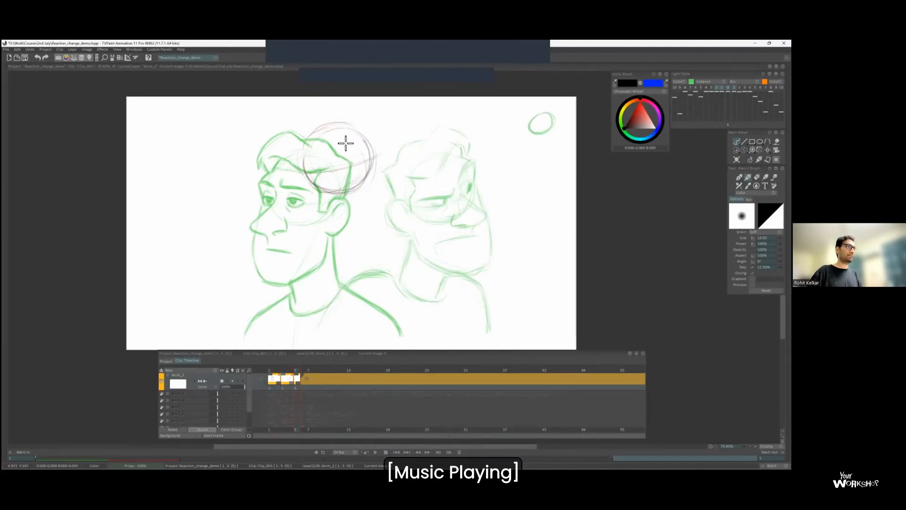
Sketch the wide eyes, nose, frowning mouth, ear and jaw of the upturned head on frame 5.
mouse_move(347, 165)
left_mouse_down()
mouse_move(368, 150)
mouse_move(373, 158)
mouse_move(349, 171)
left_mouse_up()
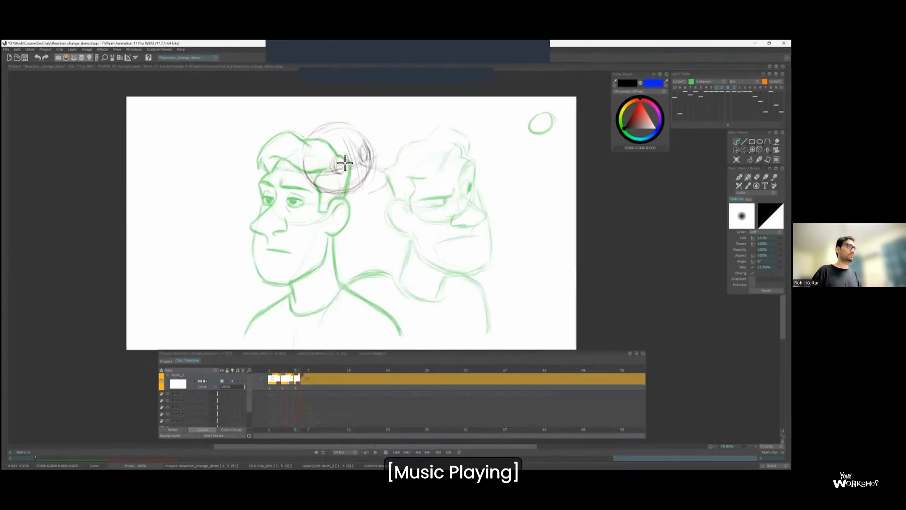
mouse_move(377, 206)
left_mouse_down()
mouse_move(352, 228)
mouse_move(387, 216)
mouse_move(370, 196)
left_mouse_up()
mouse_move(352, 126)
left_mouse_down()
mouse_move(379, 148)
mouse_move(375, 136)
mouse_move(398, 237)
left_mouse_up()
mouse_move(327, 234)
left_mouse_down()
mouse_move(377, 247)
mouse_move(341, 231)
mouse_move(356, 214)
mouse_move(387, 209)
mouse_move(296, 178)
mouse_move(314, 200)
left_mouse_up()
left_click_drag(369, 243, 375, 269)
Reduce the light table strength of a previous drawing and sketch the neck and both shoulders of the frame 5 pose.
left_click(716, 104)
left_click_drag(331, 239, 333, 271)
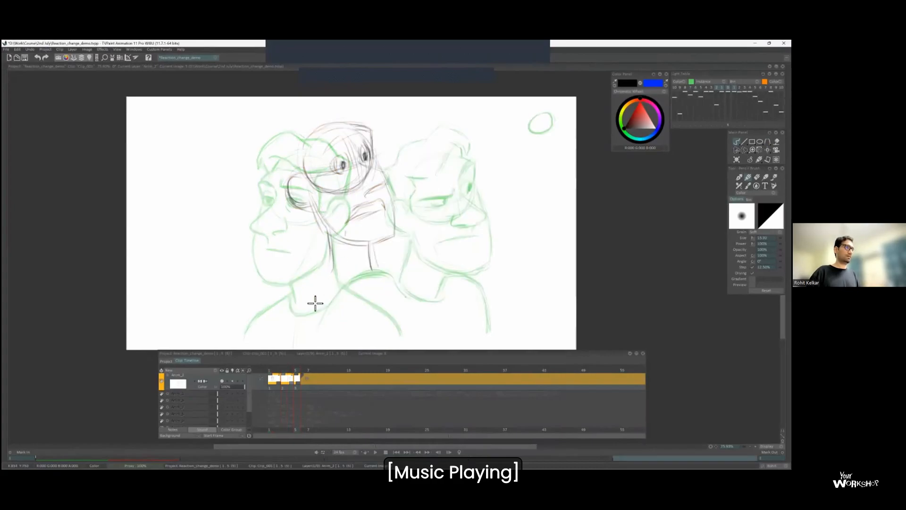
key("Left")
key("Right")
left_click_drag(324, 274, 290, 298)
left_click_drag(389, 271, 425, 302)
Sketch the hair of the frame 5 pose from above the ear to the raised front tuft, including the hairline.
left_click_drag(298, 160, 303, 179)
mouse_move(307, 126)
left_mouse_down()
mouse_move(365, 111)
mouse_move(347, 127)
mouse_move(349, 104)
mouse_move(357, 136)
left_mouse_up()
left_click_drag(362, 167, 362, 169)
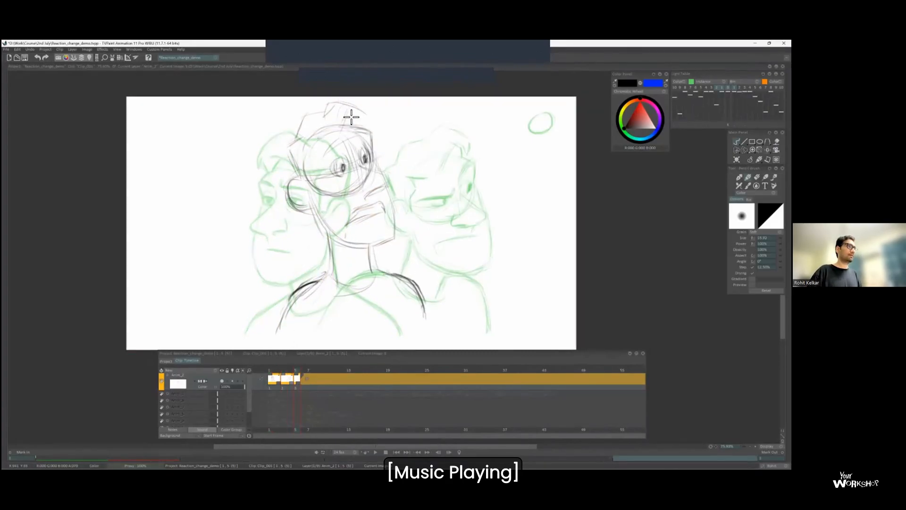
mouse_move(304, 135)
left_mouse_down()
mouse_move(318, 115)
mouse_move(361, 128)
mouse_move(341, 142)
left_mouse_up()
mouse_move(366, 113)
left_mouse_down()
mouse_move(320, 152)
mouse_move(335, 154)
mouse_move(318, 158)
mouse_move(313, 188)
left_mouse_up()
key("Left")
key("Right")
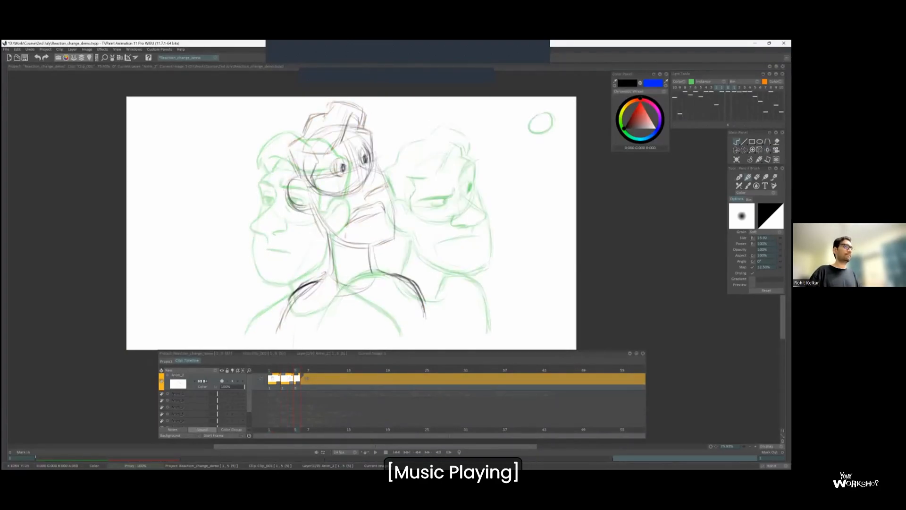
Turn off the light table, flip through the poses and draw the raised near eyebrow on frame 5.
key("Left")
key("Right")
key("Right")
key("Right")
key("Right")
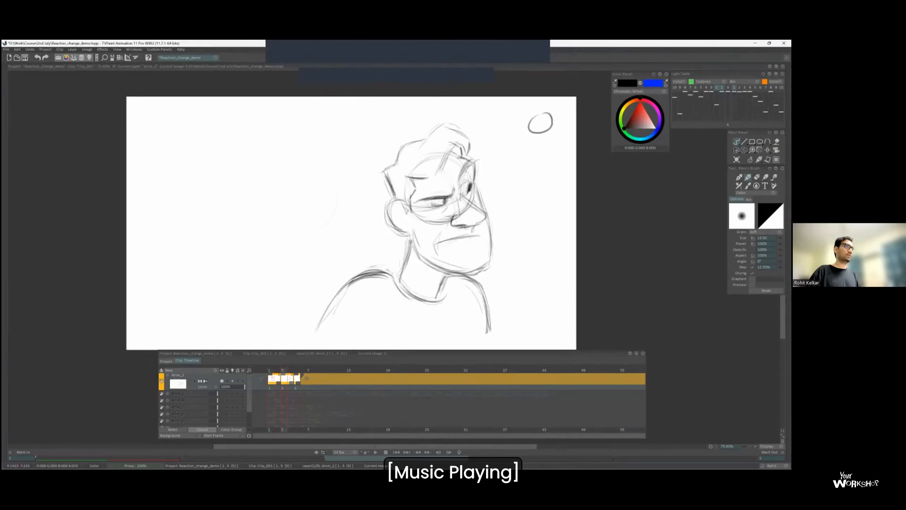
key("Left")
key("Right")
left_click_drag(330, 153, 341, 139)
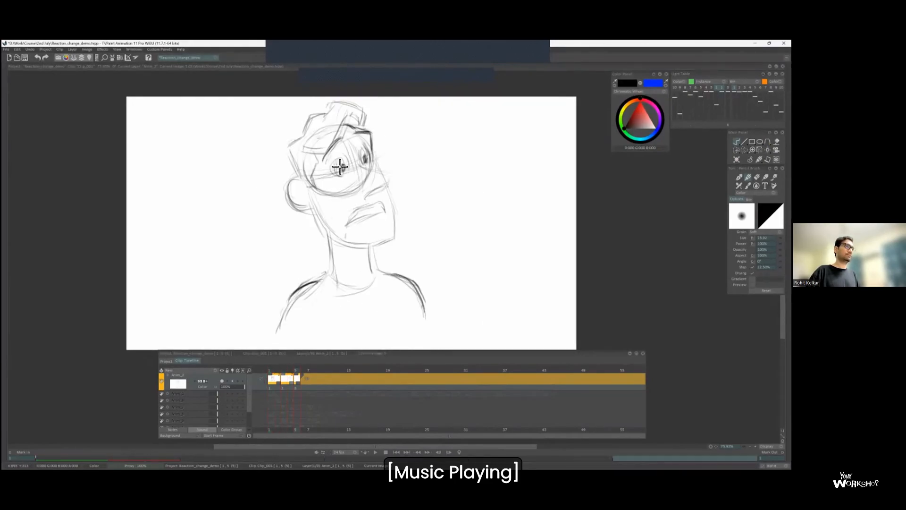
Strengthen the eyes, ear, cheek and jaw lines of the frame 5 head while flipping against the previous pose.
key("Left")
key("Right")
key("Left")
key("Right")
key("Left")
key("Right")
key("Left")
key("Right")
key("Left")
key("Right")
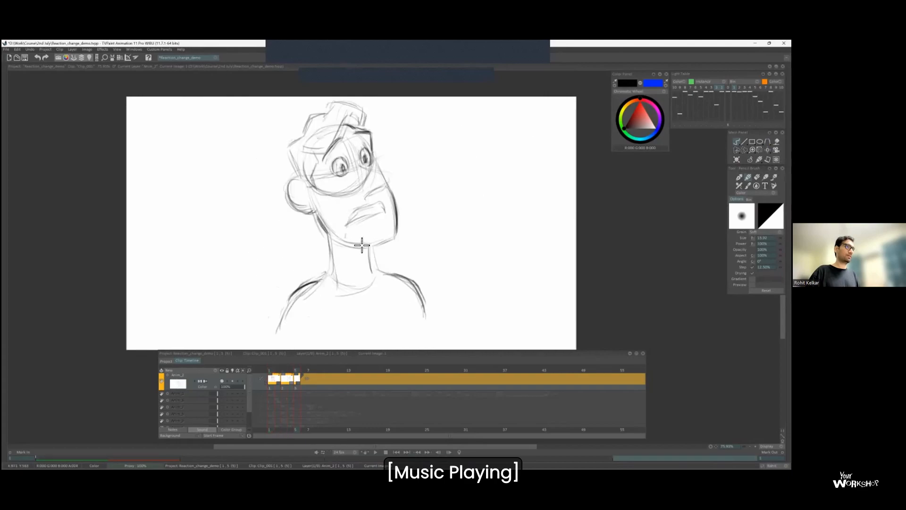
Mark the frame 5 drawing as a key with a small circle in the canvas's upper-right corner, flipping frames to check the motion.
key("Left")
key("Right")
key("Left")
key("Right")
key("Left")
key("Right")
mouse_move(536, 115)
left_mouse_down()
mouse_move(530, 126)
mouse_move(538, 114)
left_mouse_up()
key("Left")
key("Right")
Hold the last drawing for two frames and insert a blank two-frame drawing on frame 3, directly after the first pose.
key("plus")
key("Left")
key("Left")
key("Insert")
key("plus")
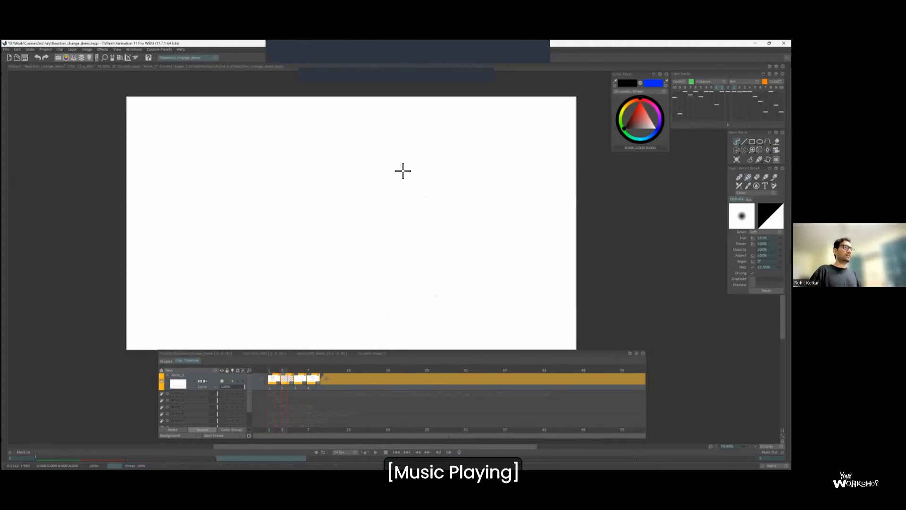
Turn on the light table and draw the far eyebrow and upper eyelid over the first pose's face on frame 3.
scroll(390, 226, "up", 1)
key("l")
left_click_drag(357, 127, 370, 109)
scroll(309, 142, "down", 1)
scroll(309, 127, "up", 1)
key("Left")
key("Right")
left_click_drag(293, 169, 272, 165)
key("Left")
key("Right")
key("Right")
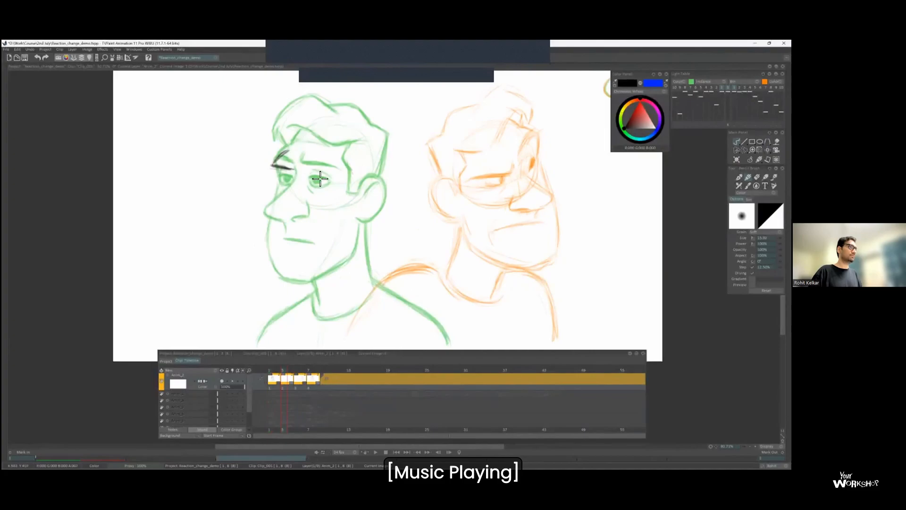
key("Left")
Draw the forehead edge and near upper eyelid on frame 3, and fill in both pupils while flipping against the first pose.
mouse_move(343, 176)
left_mouse_down()
mouse_move(322, 177)
mouse_move(306, 131)
left_mouse_up()
key("Right")
key("v")
key("b")
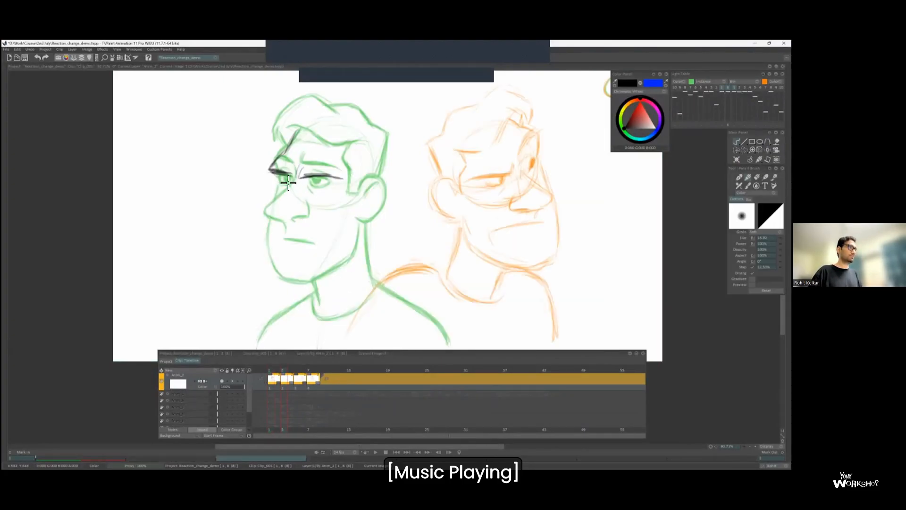
key("Left")
key("Right")
left_click_drag(326, 180, 295, 174)
key("Left")
key("Right")
Draw the nose profile, straight mouth and jaw outline up to the ear on the new frame 3 face.
left_click_drag(271, 209, 328, 241)
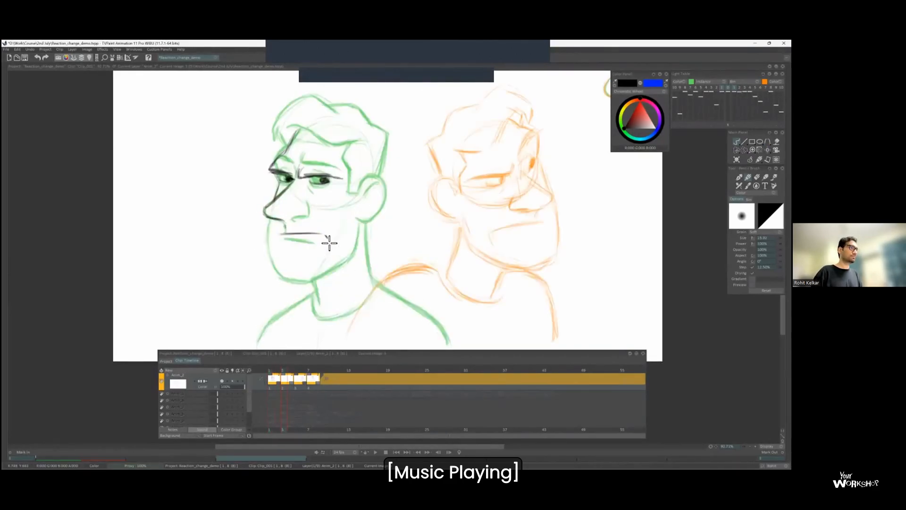
mouse_move(267, 222)
left_mouse_down()
mouse_move(290, 278)
mouse_move(279, 270)
mouse_move(310, 280)
mouse_move(359, 249)
left_mouse_up()
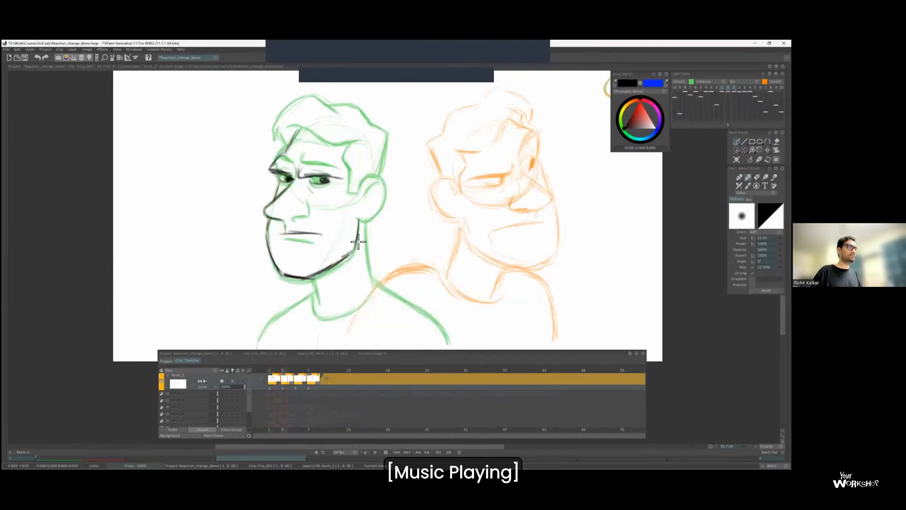
Draw the ear behind the jaw on frame 3, flipping against the first pose to match its placement.
mouse_move(347, 192)
left_mouse_down()
mouse_move(375, 181)
mouse_move(388, 195)
mouse_move(359, 220)
left_mouse_up()
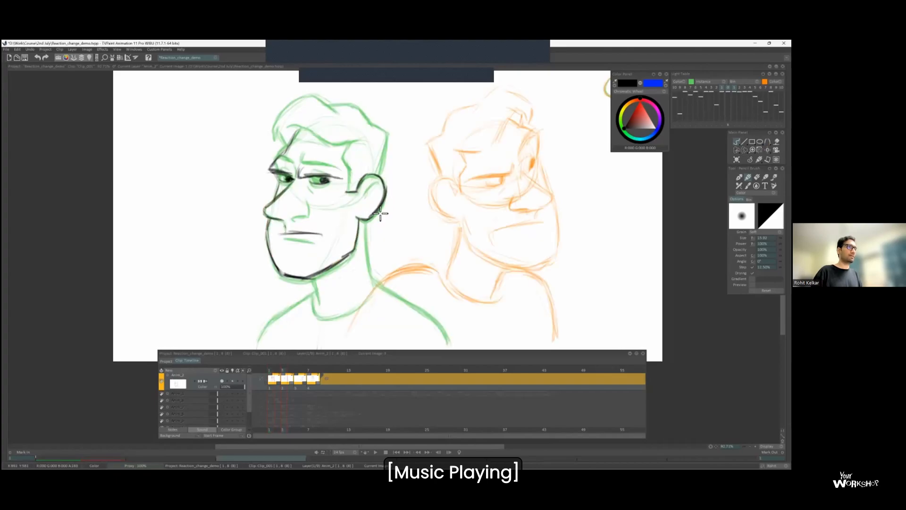
key("Left")
key("Right")
left_click_drag(377, 181, 362, 193)
key("Left")
key("Right")
Draw the sideburn in front of the ear, the light skull curve and the nostril wing on frame 3.
left_click_drag(350, 144, 348, 191)
mouse_move(302, 130)
left_mouse_down()
mouse_move(286, 155)
mouse_move(375, 171)
left_mouse_up()
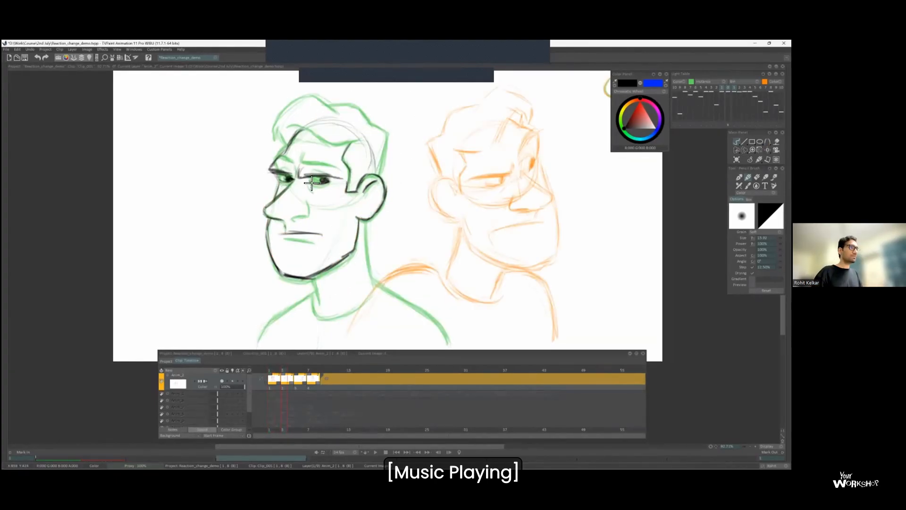
key("Left")
key("Right")
mouse_move(307, 198)
left_mouse_down()
mouse_move(310, 208)
mouse_move(291, 219)
left_mouse_up()
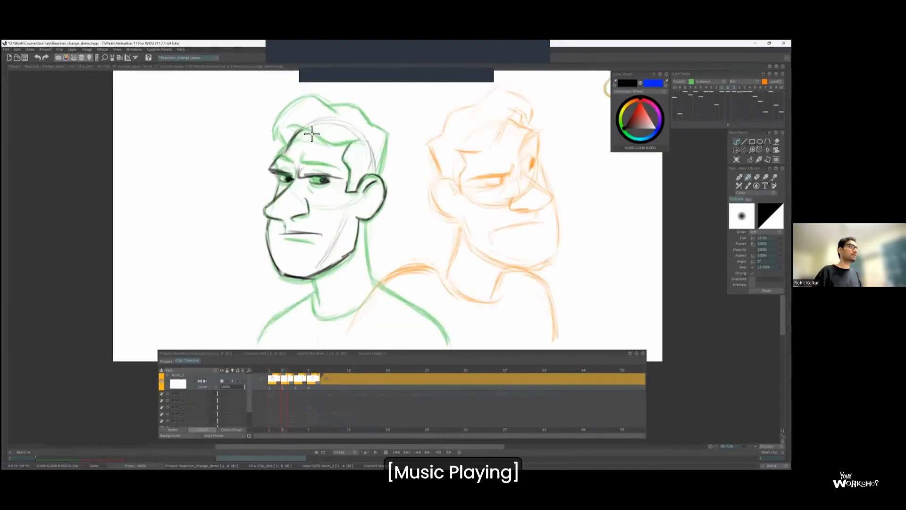
key("Left")
key("Right")
Draw the wavy hair outline and hairline over the skull on frame 3.
mouse_move(282, 134)
left_mouse_down()
mouse_move(292, 114)
mouse_move(322, 140)
mouse_move(335, 107)
mouse_move(390, 136)
mouse_move(378, 174)
left_mouse_up()
key("Left")
key("Right")
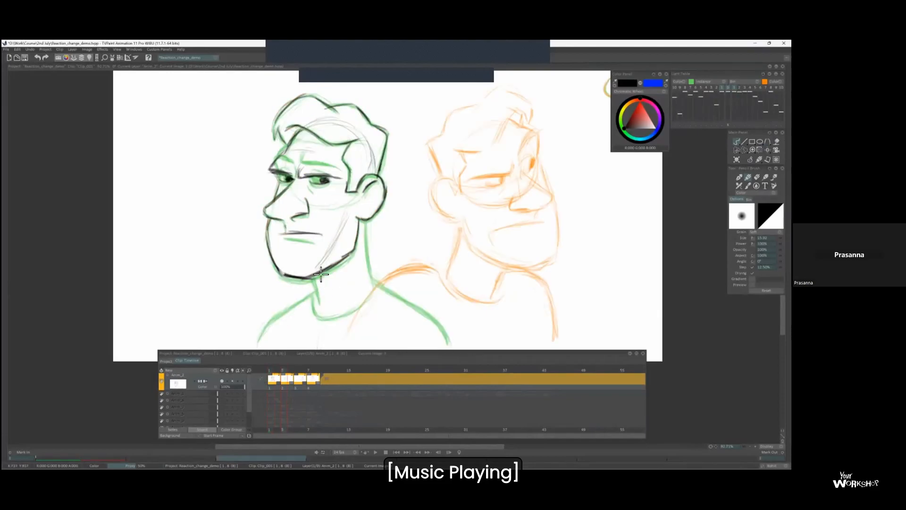
Compare frame 3 with the first pose by flipping between them, with the light table off and on.
left_click_drag(323, 279, 312, 248)
scroll(312, 249, "down", 2)
key("Left")
key("Right")
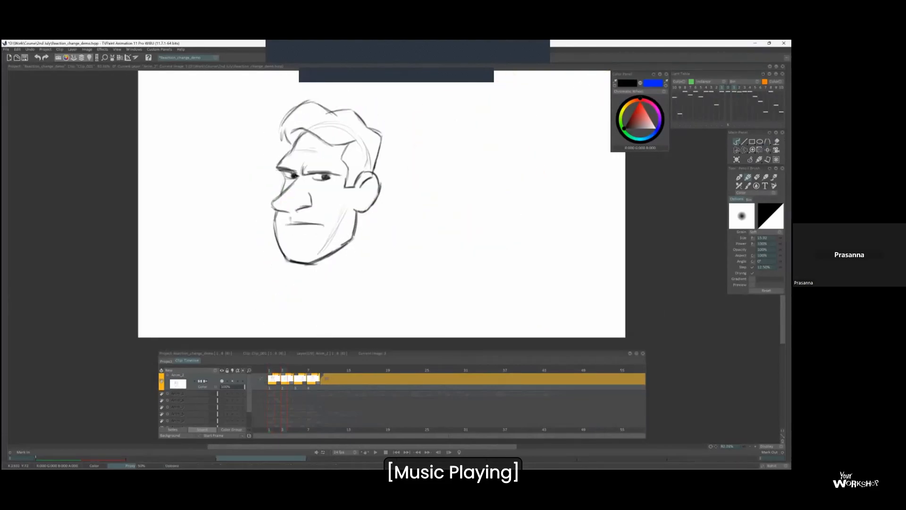
key("Left")
key("Right")
left_click(722, 88)
key("Left")
key("Right")
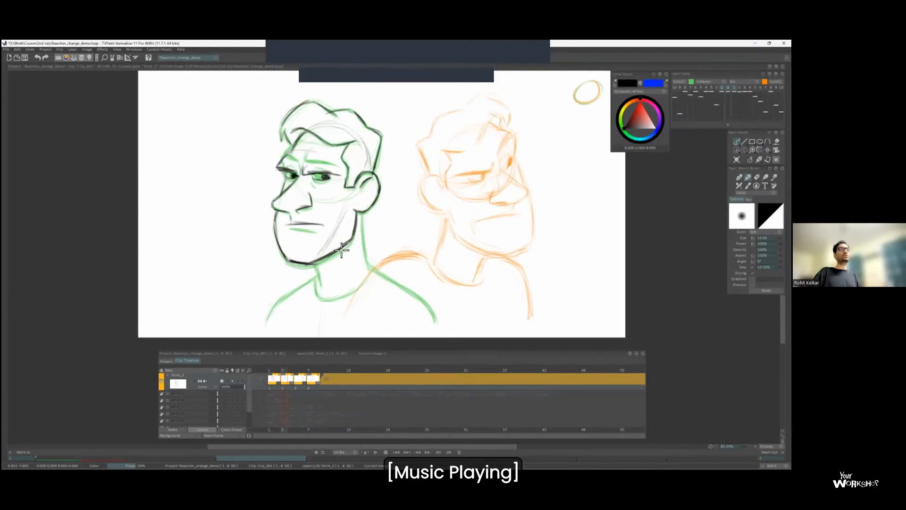
key("Left")
key("Right")
key("Left")
key("Right")
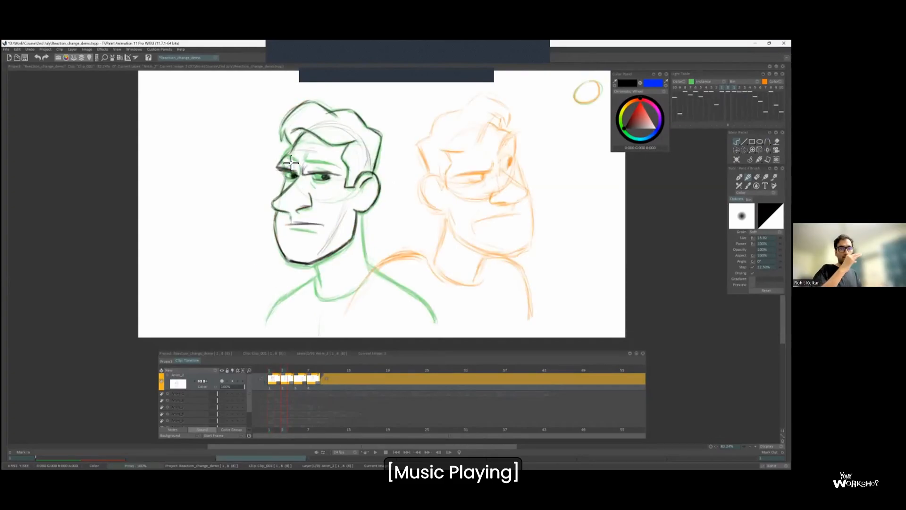
key("Left")
key("Right")
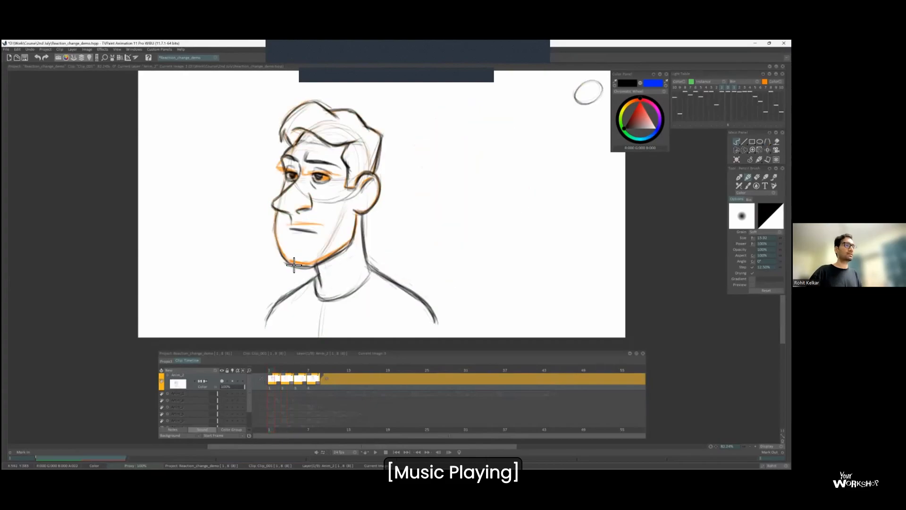
Touch up the ear and chin on frame 3, and draw the neck, both shoulders and the shirt neckline.
left_click_drag(350, 183, 357, 184)
mouse_move(337, 249)
left_mouse_down()
mouse_move(329, 218)
mouse_move(312, 264)
left_mouse_up()
left_click_drag(355, 184, 362, 241)
mouse_move(250, 303)
left_mouse_down()
mouse_move(279, 271)
mouse_move(306, 273)
left_mouse_up()
left_click_drag(369, 240, 439, 301)
left_click_drag(305, 262, 362, 256)
Check the completed frame 3 drawing by flipping it against the first pose with and without the light table.
key("Left")
key("Right")
key("l")
left_click_drag(313, 186, 313, 196)
key("Left")
key("Right")
key("Left")
key("Right")
key("l")
scroll(354, 282, "down", 1)
key("Left")
key("Right")
Insert a blank two-frame drawing on frame 5, directly after the frame 3 drawing.
key("Insert")
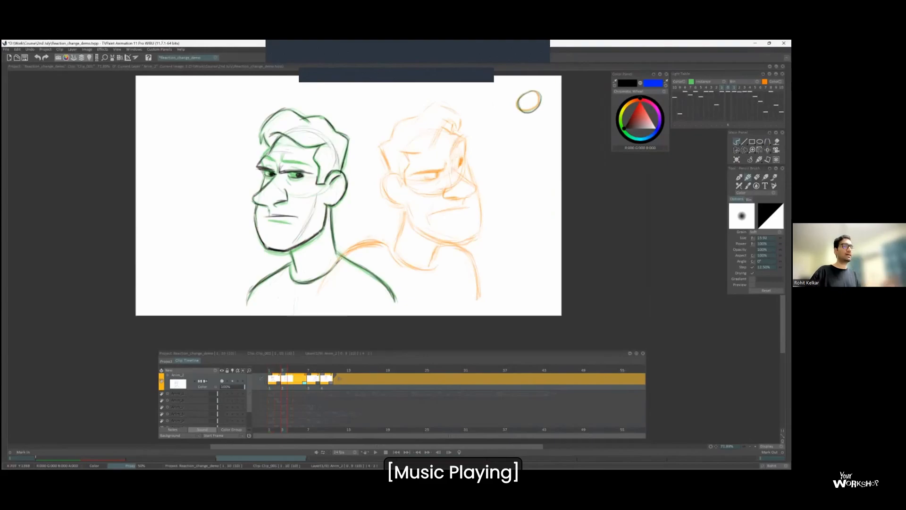
key("Left")
key("Right")
key("Left")
scroll(359, 155, "up", 1)
key("Right")
Sketch a cranium circle between the two neighbouring heads on frame 5, with light arc guides for the head turn.
left_click_drag(401, 200, 346, 195)
key("Left")
key("Right")
mouse_move(413, 182)
left_mouse_down()
mouse_move(377, 151)
mouse_move(357, 176)
mouse_move(400, 206)
mouse_move(368, 212)
left_mouse_up()
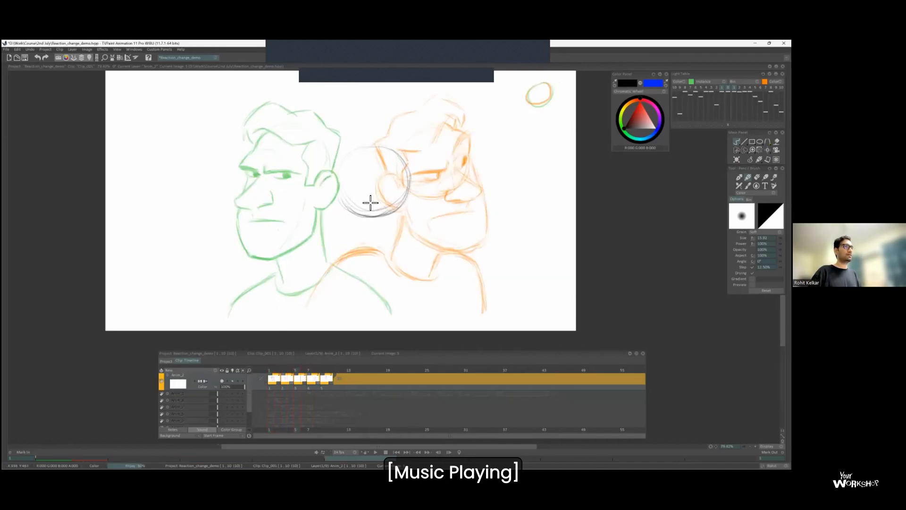
key("Left")
key("Right")
mouse_move(278, 202)
left_mouse_down()
mouse_move(357, 220)
mouse_move(444, 205)
mouse_move(338, 216)
mouse_move(409, 216)
left_mouse_up()
key("ctrl+z")
key("Left")
key("Right")
Draw two short slanted strokes over the small oval in the canvas corner on frame 5, and flip through the neighbouring drawings.
key("b")
left_click_drag(522, 108, 542, 101)
left_click_drag(527, 112, 542, 105)
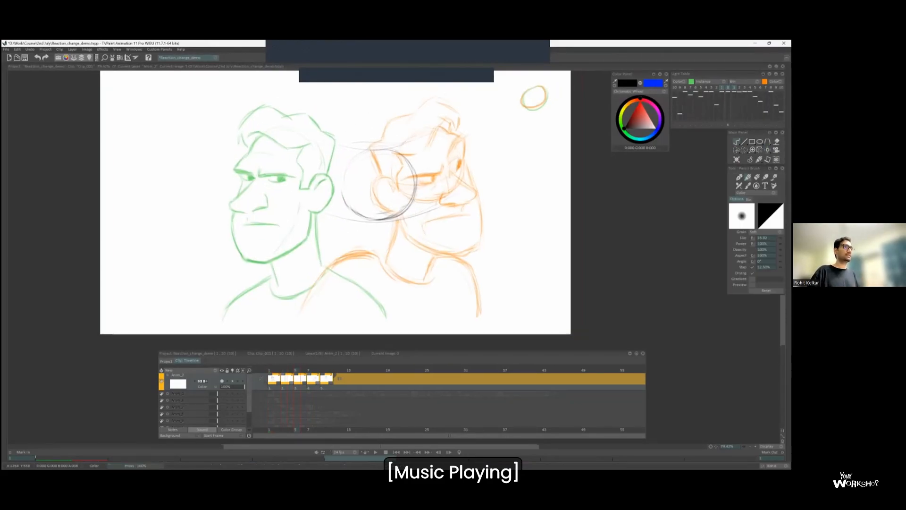
key("Left")
key("Right")
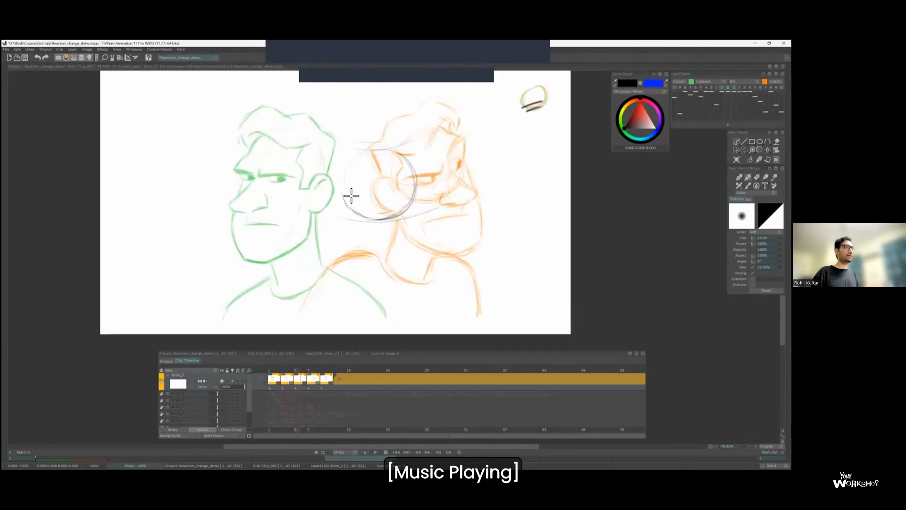
key("Left")
key("Right")
key("Left")
key("Right")
key("Right")
key("Left")
Sketch the eye-line arc, angled brows, nose bridge and nostrils over the cranium circle on frame 5.
left_click_drag(356, 192, 397, 201)
left_click_drag(344, 190, 370, 199)
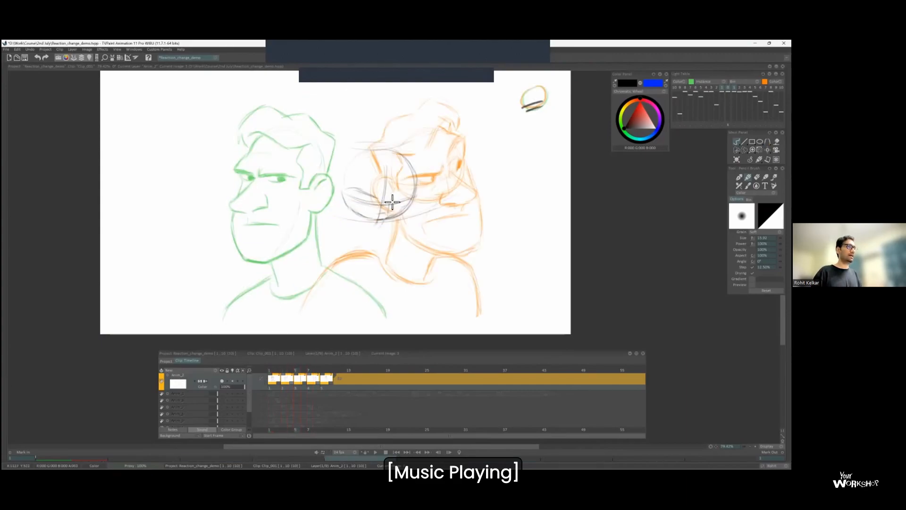
key("Left")
key("Right")
left_click_drag(391, 227, 383, 238)
key("Left")
key("Right")
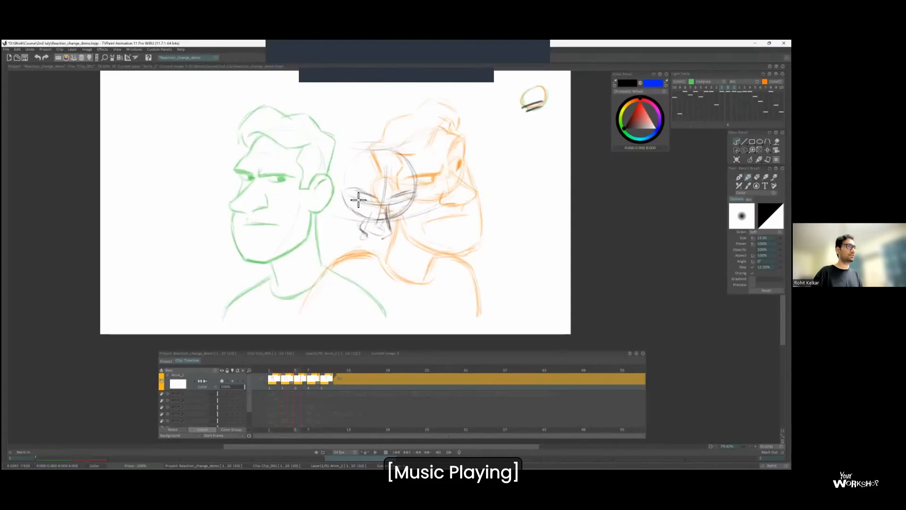
Draw both glaring eyes, the near ear and cheek, and the far temple on frame 5.
key("Left")
key("Right")
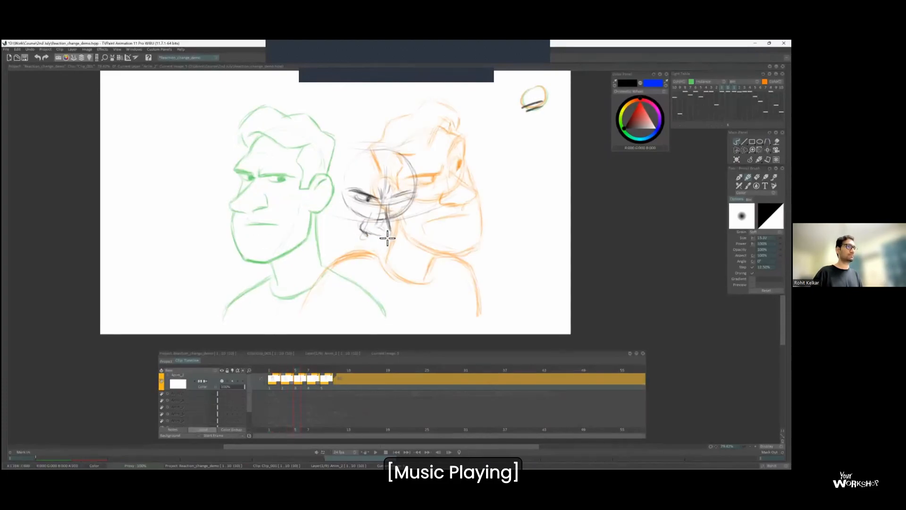
key("Left")
key("Right")
mouse_move(327, 180)
left_mouse_down()
mouse_move(336, 207)
mouse_move(341, 180)
mouse_move(331, 239)
left_mouse_up()
left_click_drag(339, 204, 330, 246)
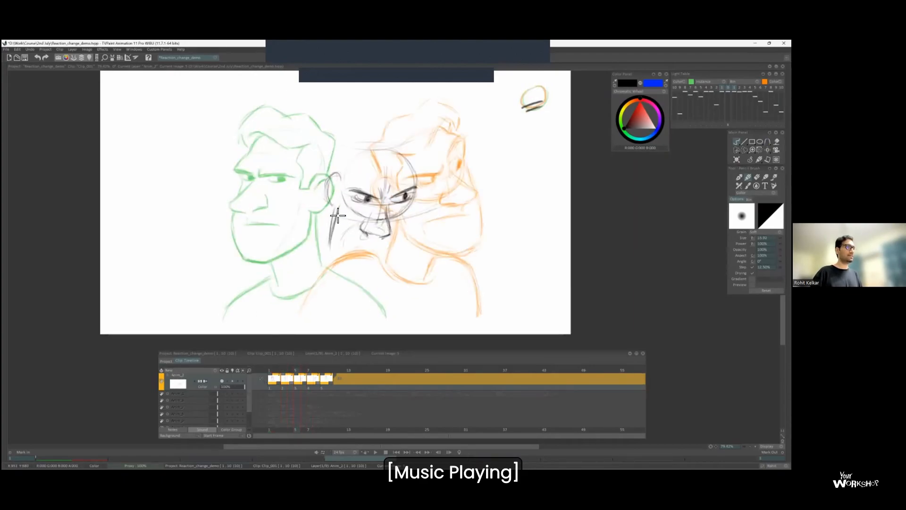
left_click_drag(411, 163, 421, 194)
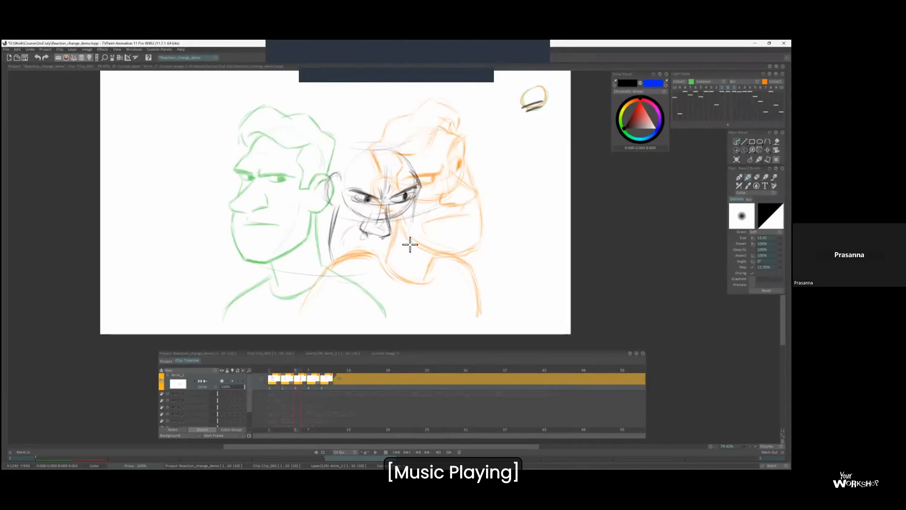
Draw both sides of the jaw, the chin and the slanted frowning mouth on frame 5, strengthening the near jaw line.
mouse_move(330, 242)
left_mouse_down()
mouse_move(372, 285)
mouse_move(385, 279)
left_mouse_up()
left_click_drag(413, 232, 386, 282)
left_click_drag(346, 237, 384, 247)
key("l")
key("Right")
key("Left")
mouse_move(335, 207)
left_mouse_down()
mouse_move(329, 228)
mouse_move(336, 212)
mouse_move(330, 226)
mouse_move(353, 283)
left_mouse_up()
Refine the nose, mouth crease and lower jaw on frame 5 while flipping against the neighbouring drawings.
key("Right")
key("Left")
key("Right")
key("Left")
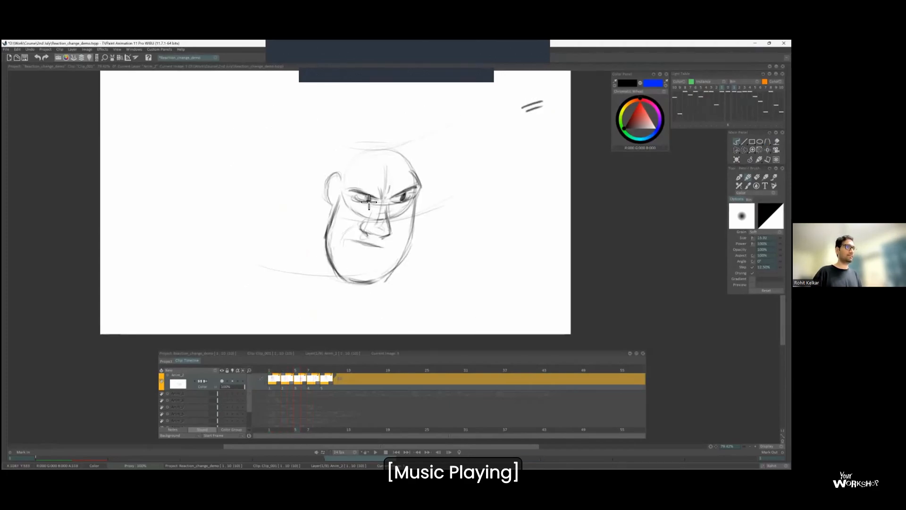
key("Right")
key("Left")
mouse_move(374, 232)
left_mouse_down()
mouse_move(391, 233)
mouse_move(379, 285)
left_mouse_up()
key("Right")
key("Left")
key("Right")
key("Left")
Turn the light table back on and draw the hairline, near side hair and top hair outline on frame 5.
key("Left")
key("Right")
key("l")
mouse_move(339, 180)
left_mouse_down()
mouse_move(332, 209)
mouse_move(353, 162)
mouse_move(386, 168)
left_mouse_up()
key("Left")
key("Right")
left_click_drag(344, 145, 339, 174)
mouse_move(344, 138)
left_mouse_down()
mouse_move(394, 135)
mouse_move(420, 154)
left_mouse_up()
left_click_drag(363, 131, 349, 139)
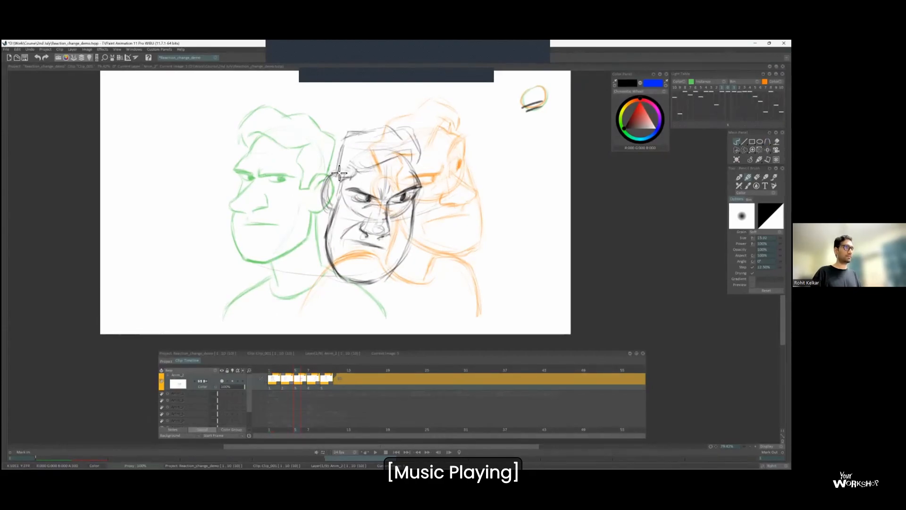
Flip between the drawings on frames 3, 5 and 7 to check the head turn.
key("Left")
key("Right")
key("Right")
key("Left")
key("Left")
key("Right")
key("Right")
key("Left")
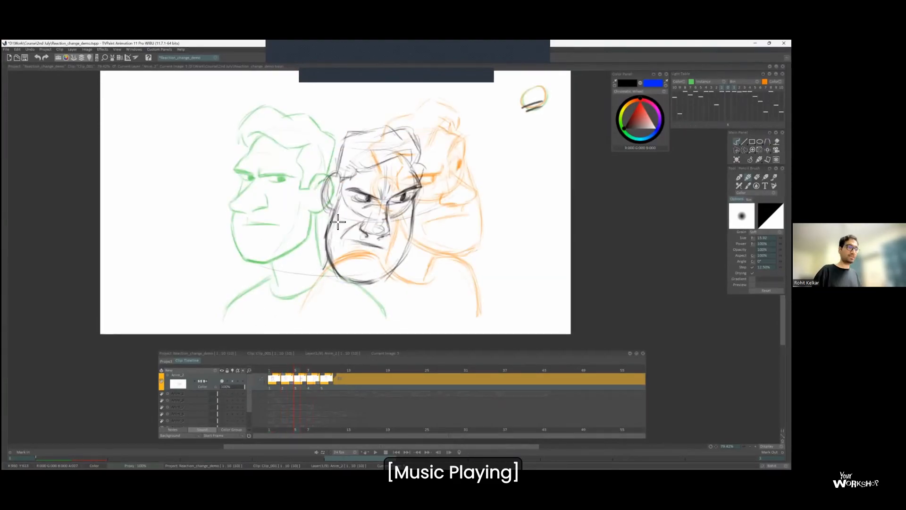
Draw both shoulders and the curved shirt neckline below the head on frame 5.
mouse_move(298, 282)
left_mouse_down()
mouse_move(250, 320)
mouse_move(316, 278)
left_mouse_up()
left_click_drag(395, 279, 430, 320)
left_click_drag(417, 288, 440, 318)
key("Left")
key("Right")
mouse_move(333, 283)
left_mouse_down()
mouse_move(357, 305)
mouse_move(378, 302)
left_mouse_up()
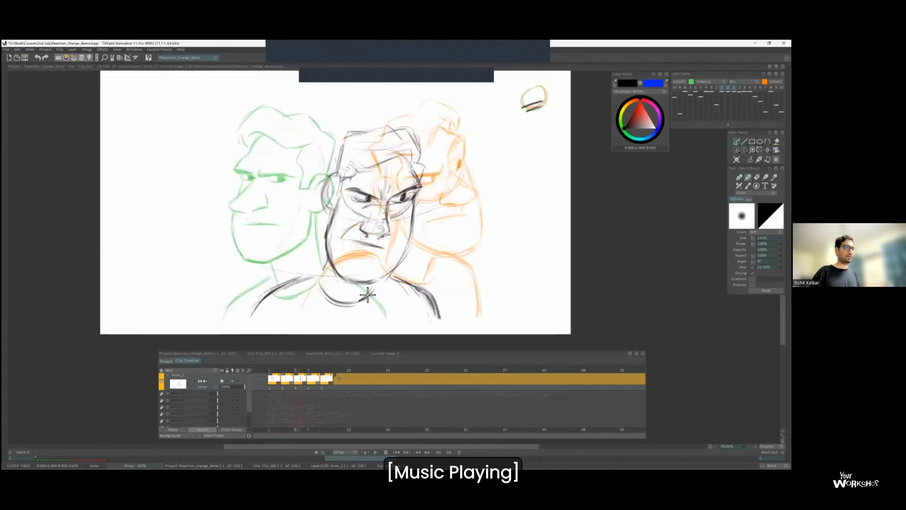
Lasso and nudge the shoulder lines on frame 5, and shift the eyes slightly lower on the face.
key("b")
mouse_move(448, 289)
left_mouse_down()
mouse_move(430, 282)
mouse_move(447, 294)
left_mouse_up()
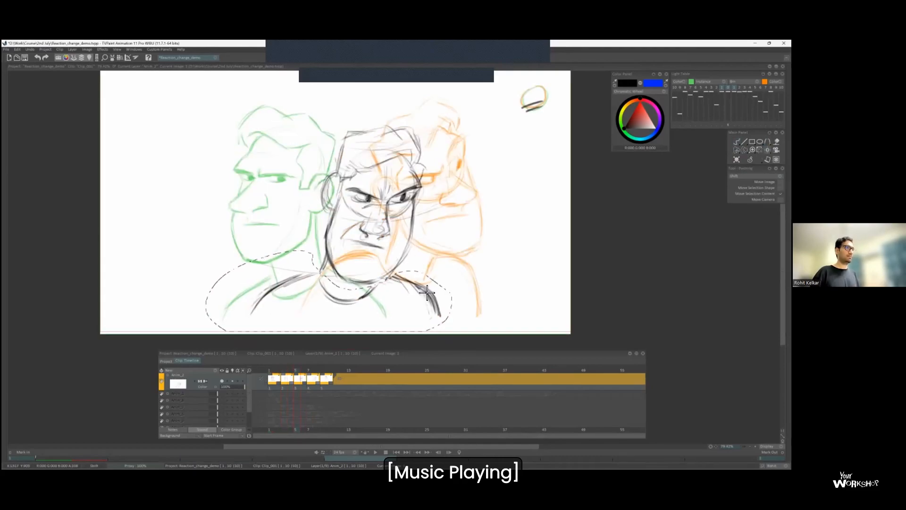
key("Right")
key("Left")
key("b")
mouse_move(427, 183)
left_mouse_down()
mouse_move(375, 218)
mouse_move(420, 182)
mouse_move(427, 197)
left_mouse_up()
key("b")
left_click_drag(411, 145, 398, 149)
key("b")
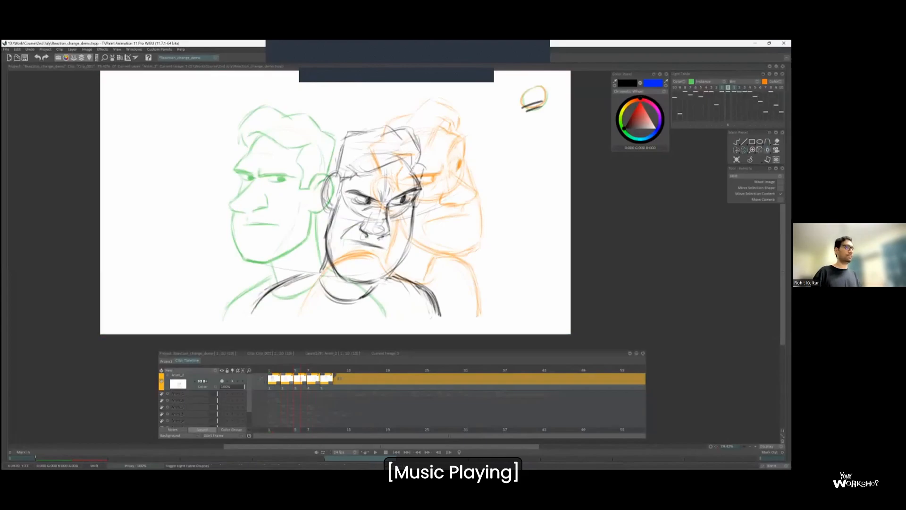
Review the turn by flipping back and forth through the drawings around frame 5 without the light table overlay.
key("Right")
key("Left")
key("b")
key("Right")
key("Left")
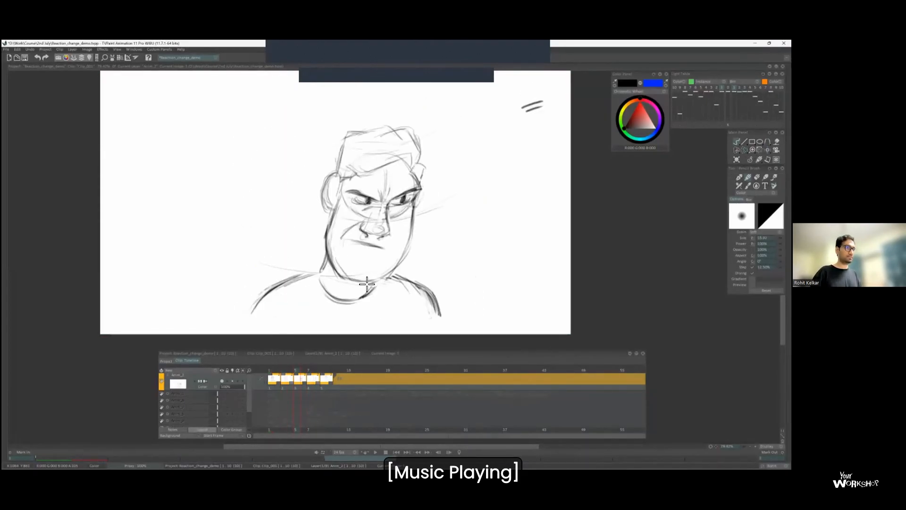
key("Left")
key("Left")
key("Right")
key("Right")
key("Right")
key("Right")
key("Left")
key("Left")
key("Right")
key("Right")
key("Left")
Insert a blank two-frame drawing on frame 9, between the turned glaring pose and the upturned reaction pose.
left_click_drag(362, 180, 411, 197)
key("Right")
key("Left")
key("Right")
key("Left")
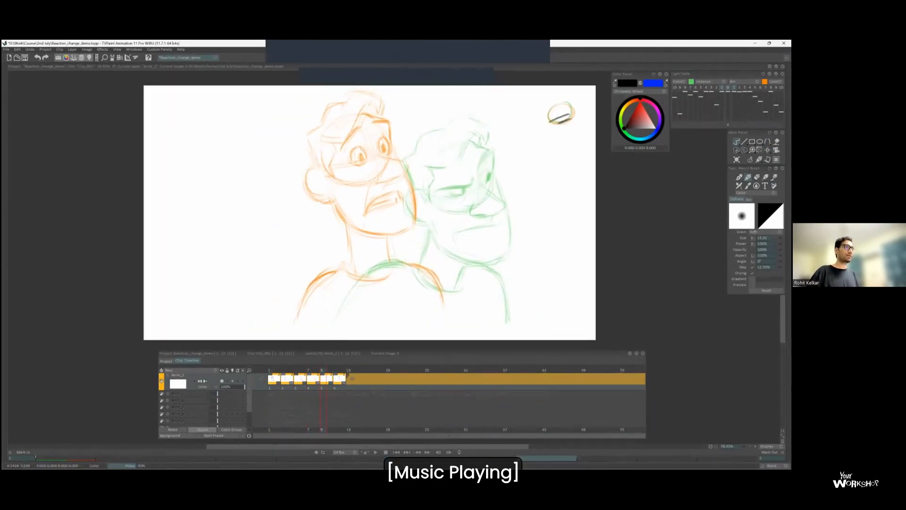
Rough in a low head circle with a curved eye guideline on frame 9, between the glaring and upturned poses.
key("Right")
key("Right")
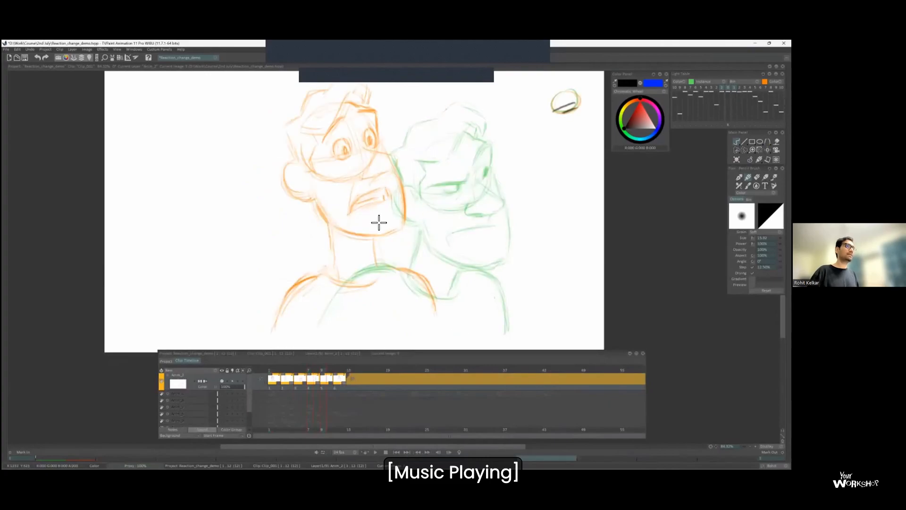
mouse_move(377, 197)
left_mouse_down()
mouse_move(448, 209)
mouse_move(372, 221)
mouse_move(417, 208)
mouse_move(427, 179)
left_mouse_up()
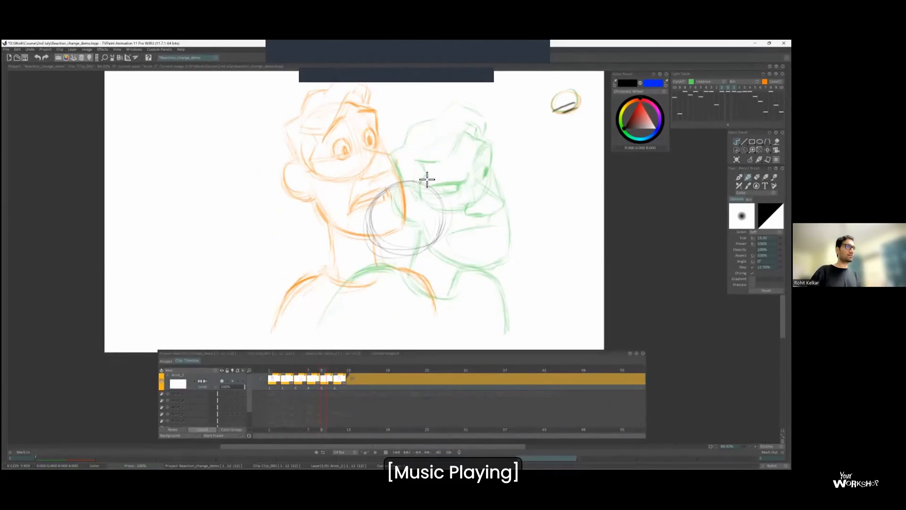
mouse_move(454, 220)
left_mouse_down()
mouse_move(384, 253)
mouse_move(410, 196)
left_mouse_up()
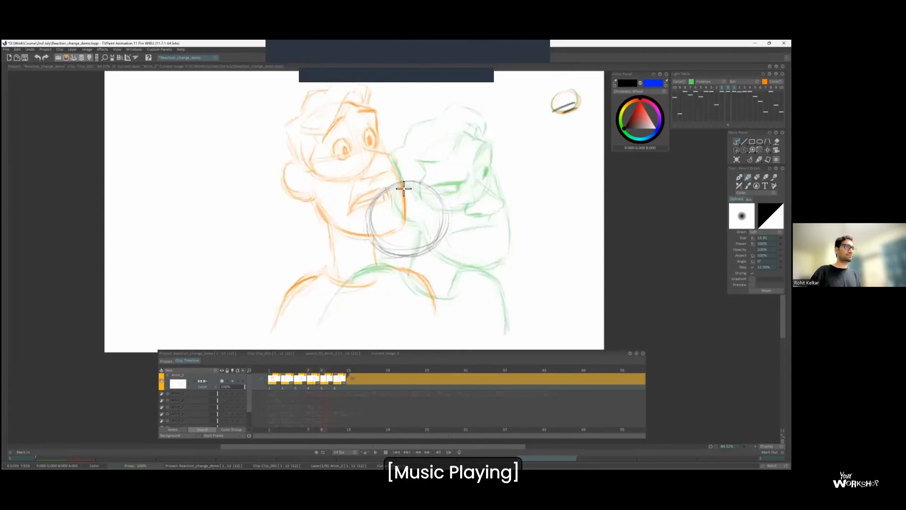
key("Left")
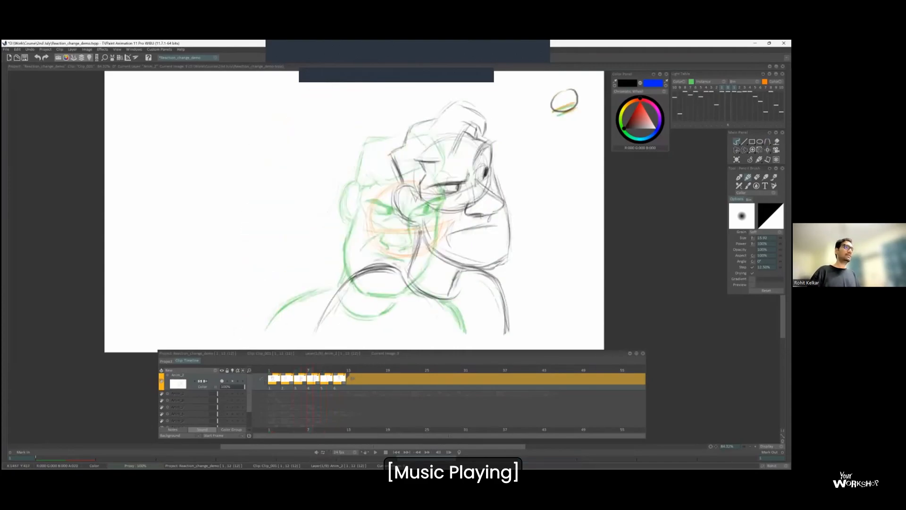
key("Right")
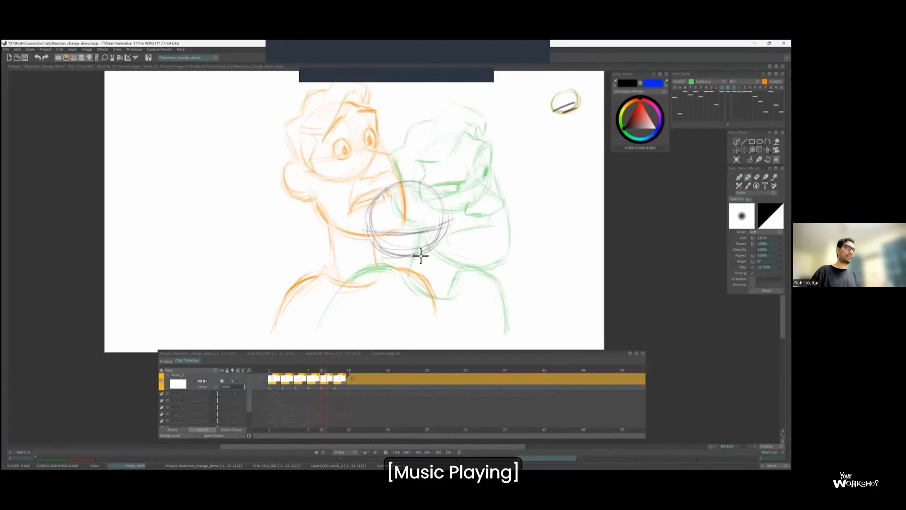
Draw the squeezed-shut eyes and frowning brow along the eye guideline on frame 9.
key("Left")
left_click_drag(406, 214, 531, 159)
key("ctrl+z")
key("Right")
key("Left")
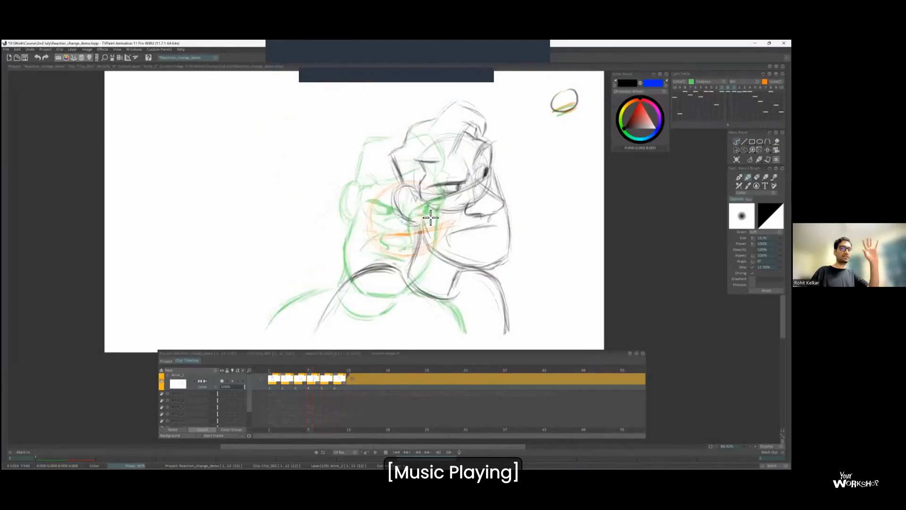
key("Right")
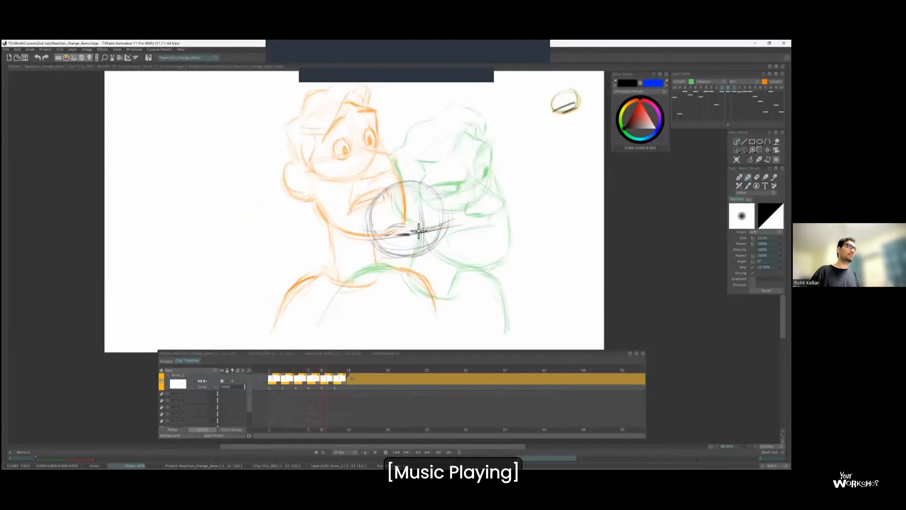
left_click_drag(440, 219, 451, 215)
left_click_drag(437, 194, 455, 214)
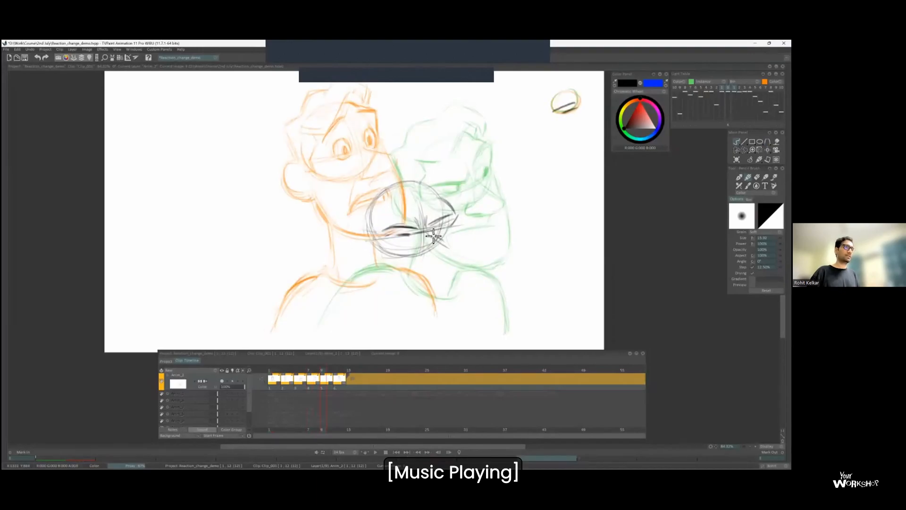
Draw the nose and the wide clenched mouth with a dark corner on frame 9.
key("Left")
mouse_move(424, 261)
left_mouse_down()
mouse_move(390, 282)
mouse_move(440, 272)
mouse_move(392, 281)
left_mouse_up()
key("Right")
left_click_drag(439, 273, 446, 271)
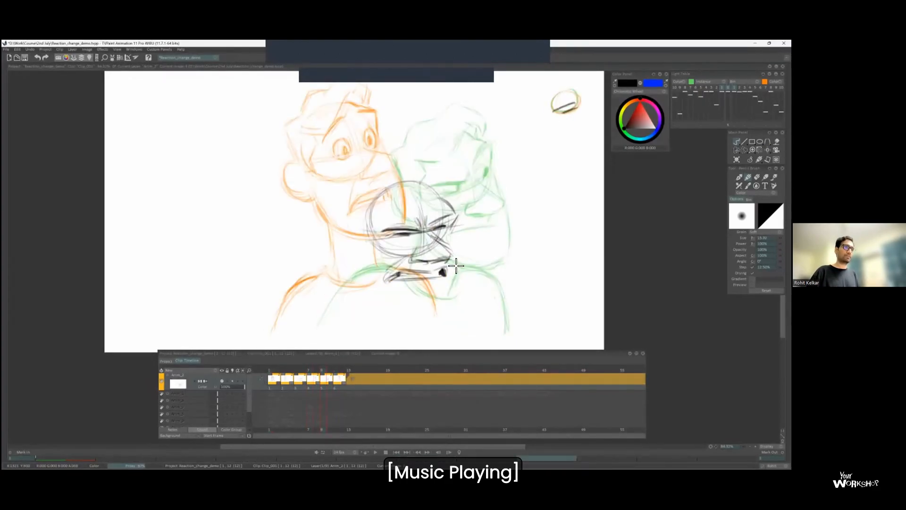
key("ctrl+z")
Draw the ear and the full jaw outline around the squashed face on frame 9, checking against neighbouring drawings.
left_click_drag(378, 250, 372, 291)
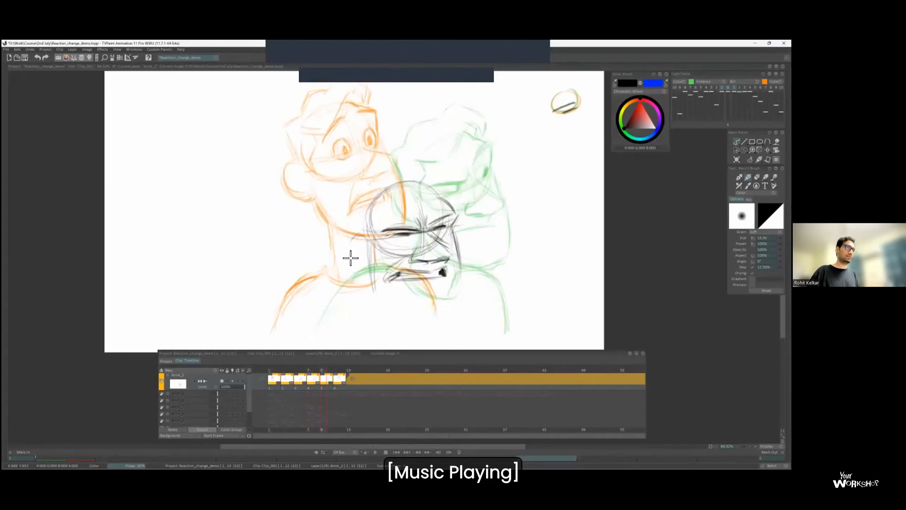
left_click_drag(363, 231, 360, 266)
key("Left")
key("Left")
key("Left")
key("Right")
key("Right")
key("Right")
key("Left")
key("Right")
key("Left")
key("Right")
key("Right")
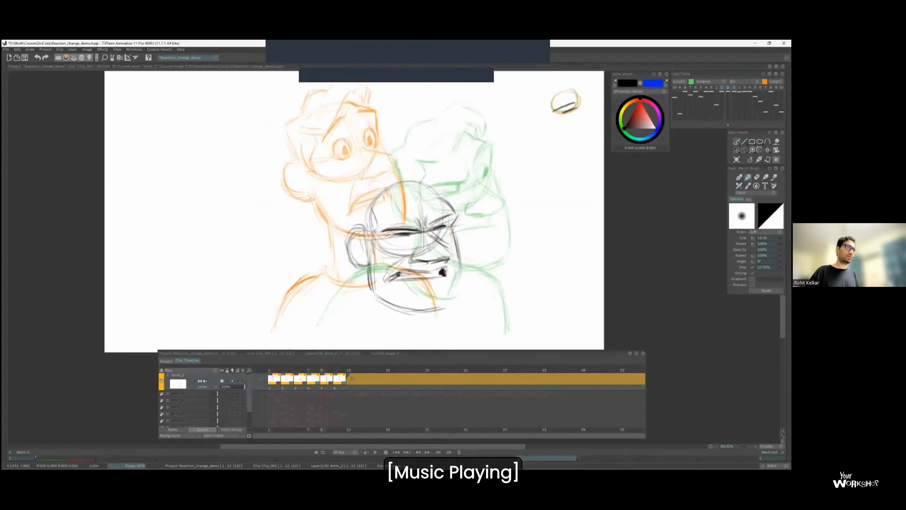
left_click_drag(465, 261, 441, 311)
key("Left")
key("Right")
key("Left")
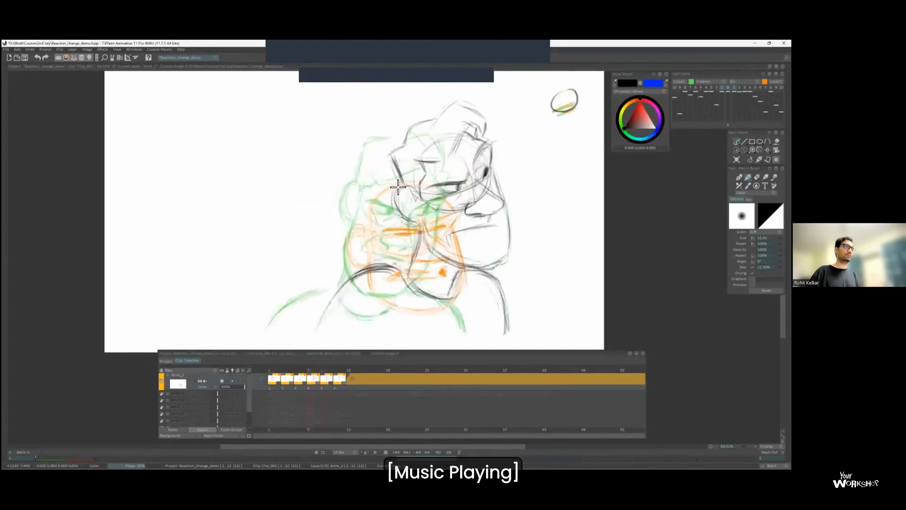
Sketch the front hairline across the forehead on frame 9 and check it against the neighbouring drawings.
key("Right")
left_click_drag(394, 192, 377, 194)
left_click_drag(427, 177, 439, 185)
key("Left")
key("Right")
key("Left")
key("Right")
key("Right")
key("Left")
Add the outer hair volume and the side of the hair above the ear on frame 9.
key("Left")
key("Right")
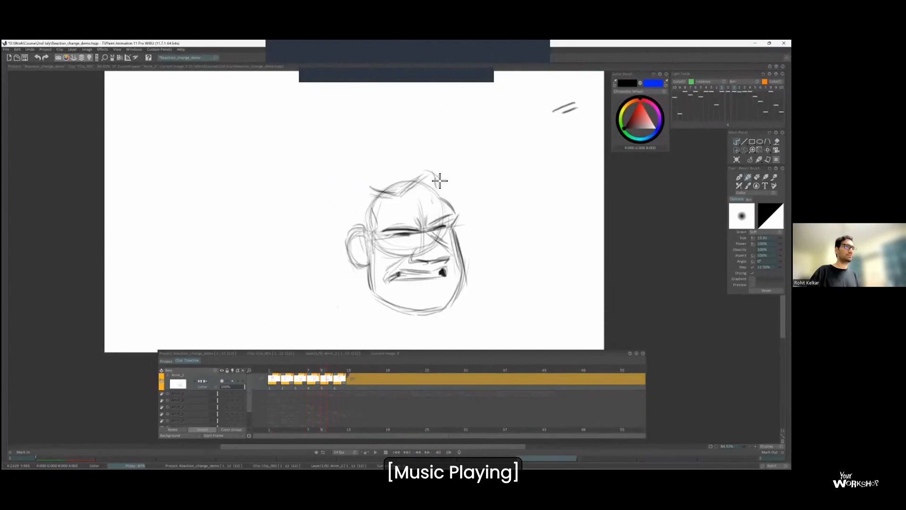
key("Left")
mouse_move(350, 187)
left_mouse_down()
mouse_move(359, 219)
mouse_move(366, 177)
left_mouse_up()
key("Right")
key("Right")
key("Left")
key("Right")
key("Left")
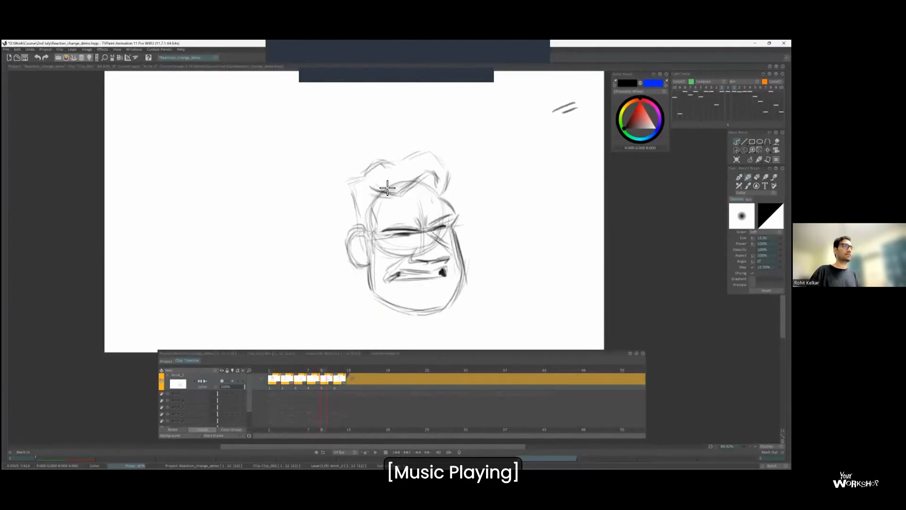
key("Left")
key("Right")
key("Left")
key("Right")
Restore the light table overlay and draw both shoulders beneath the squashed head on frame 9.
key("l")
scroll(386, 217, "down", 1)
key("v")
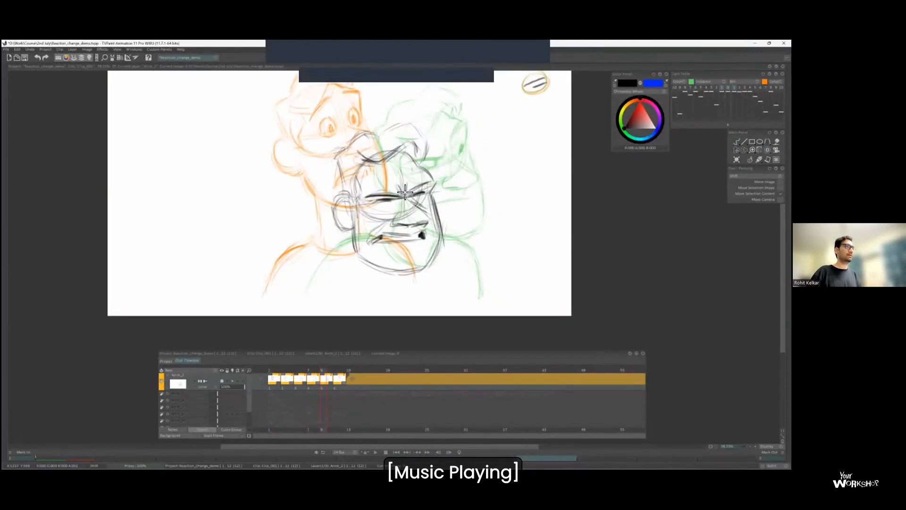
key("b")
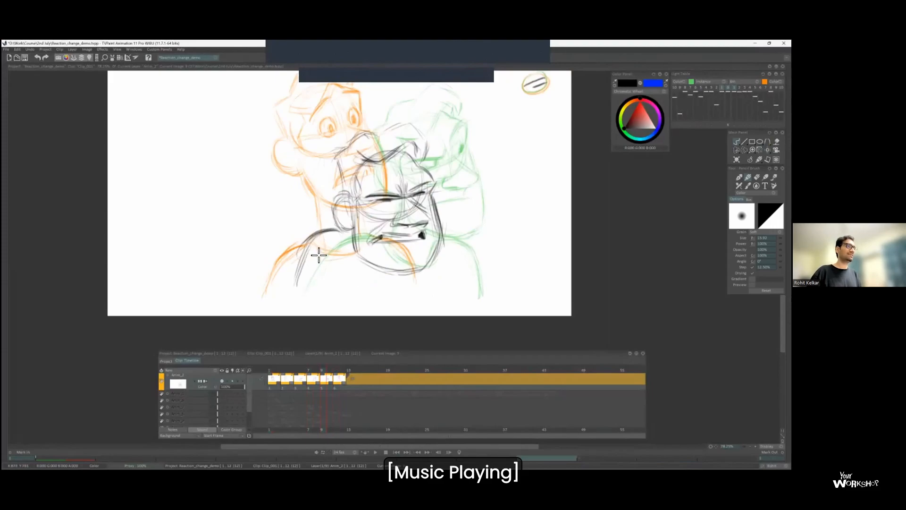
key("Left")
key("Right")
key("Left")
key("Right")
scroll(431, 192, "down", 2)
scroll(430, 192, "up", 1)
key("Left")
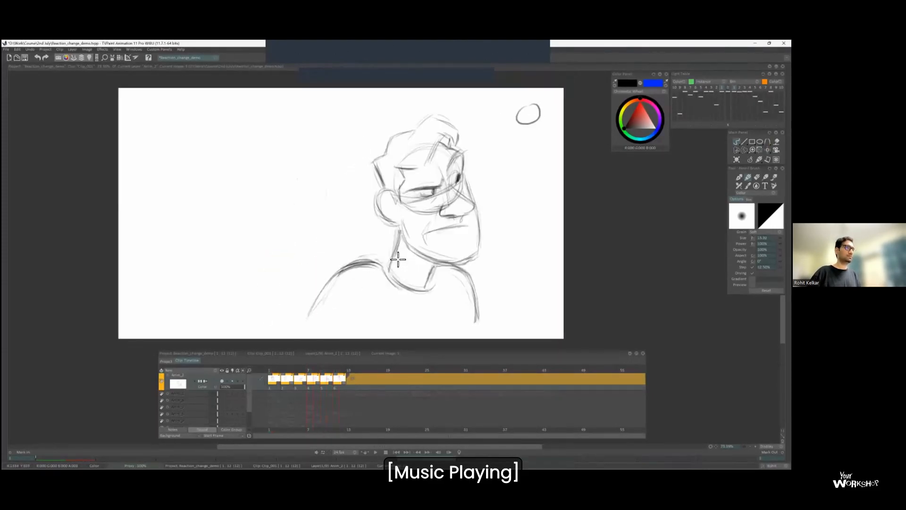
key("Right")
key("Right")
key("Left")
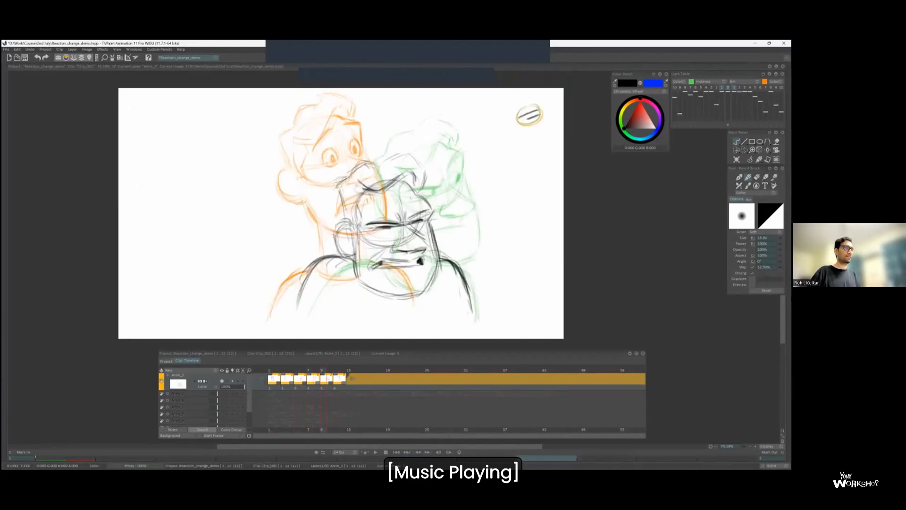
Replace the two-dash corner note on frame 9 with a circle.
key("Return")
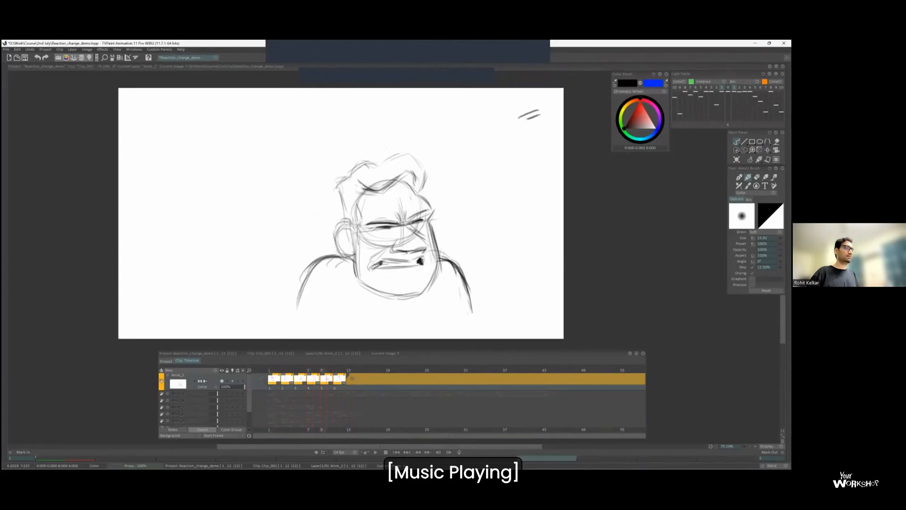
key("s")
left_click_drag(514, 106, 545, 123)
key("Delete")
key("b")
left_click_drag(524, 106, 527, 105)
Insert a blank two-frame drawing on frame 11, mark its corner note with two dashes, and show the neighbouring drawings through the light table.
left_click_drag(332, 381, 344, 381)
left_click(338, 377)
left_click_drag(518, 119, 534, 115)
left_click_drag(520, 125, 534, 121)
left_click(727, 88)
key("Left")
key("Left")
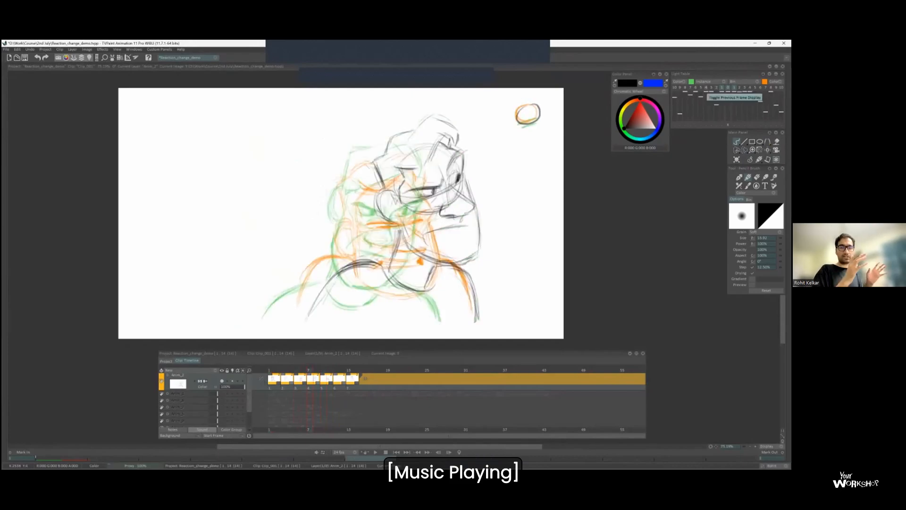
key("Right")
key("Right")
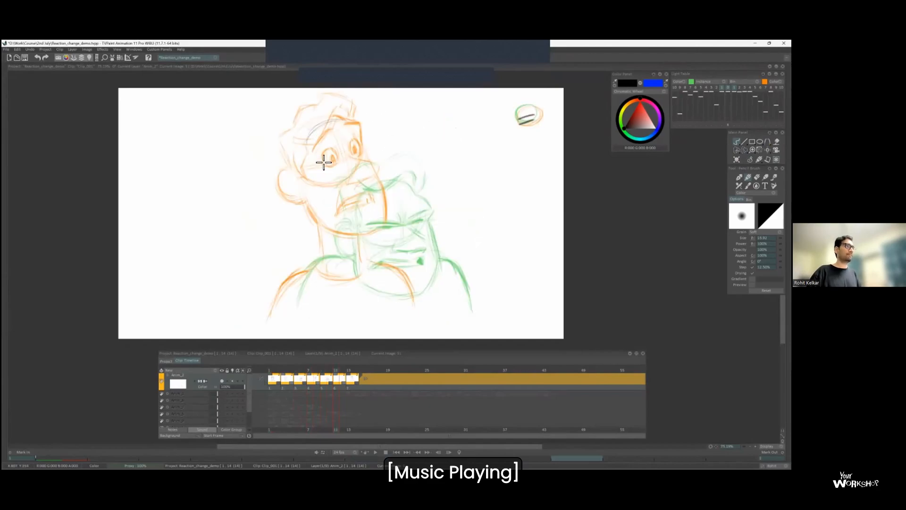
Rough in the tilted head circle, ear and jaw line on frame 11, close to the upturned pose.
mouse_move(318, 125)
left_mouse_down()
mouse_move(317, 171)
mouse_move(370, 152)
mouse_move(322, 187)
mouse_move(363, 176)
mouse_move(301, 163)
left_mouse_up()
mouse_move(296, 200)
left_mouse_down()
mouse_move(327, 210)
mouse_move(366, 254)
left_mouse_up()
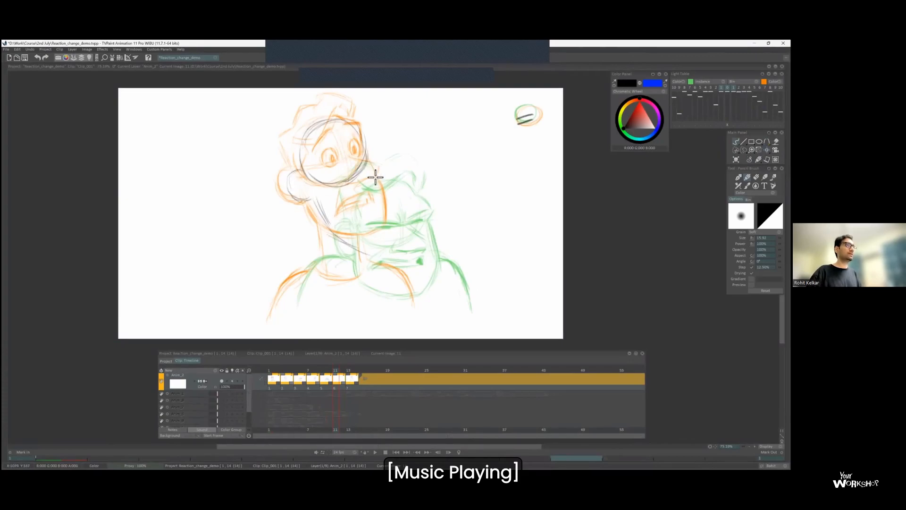
key("Left")
key("Right")
key("Right")
key("Left")
Sketch the raised eyebrows on frame 11, adjust them with the transform tool, and compare with the upturned pose.
left_click_drag(315, 150, 328, 128)
key("Left")
key("Right")
key("Right")
key("Left")
key("s")
key("ctrl+t")
key("Right")
key("Left")
key("Return")
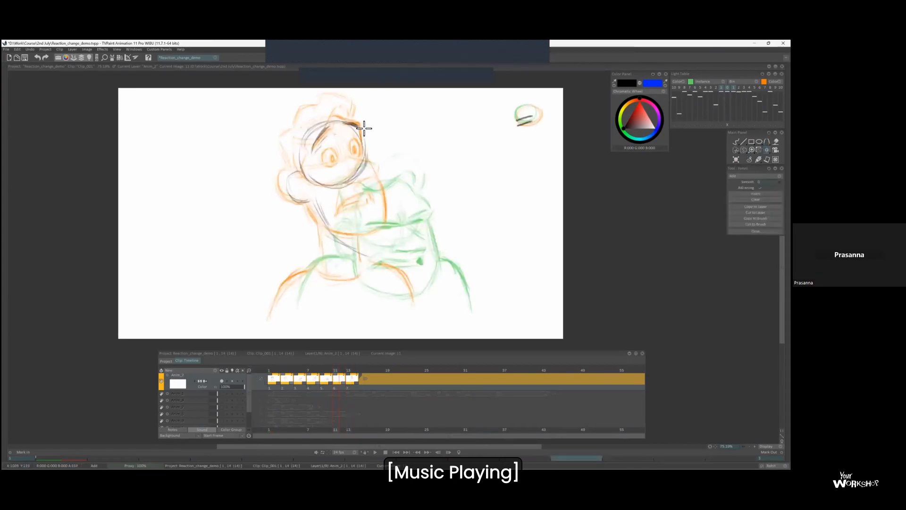
key("b")
scroll(370, 125, "up", 1)
key("Right")
key("Left")
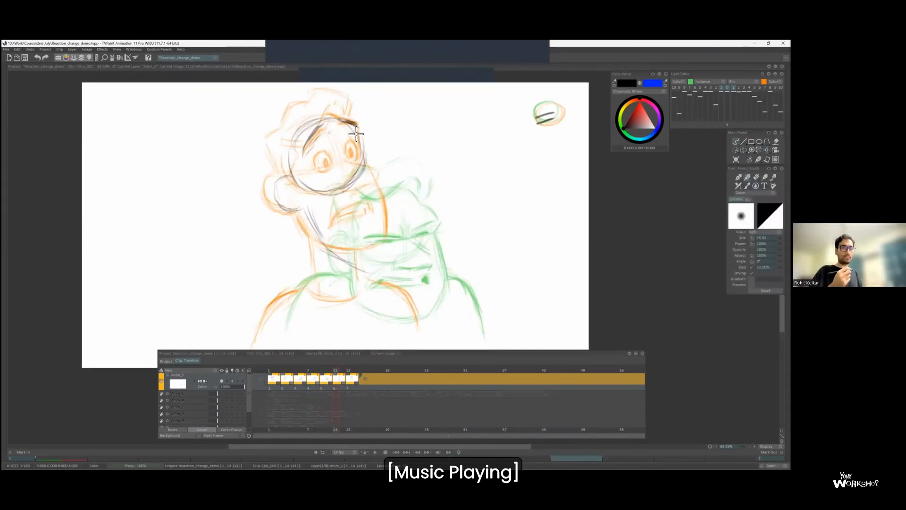
Try shifting the whole frame 11 sketch away from the upturned pose and back.
key("ctrl+t")
left_click_drag(354, 186, 327, 179)
key("b")
left_click(723, 88)
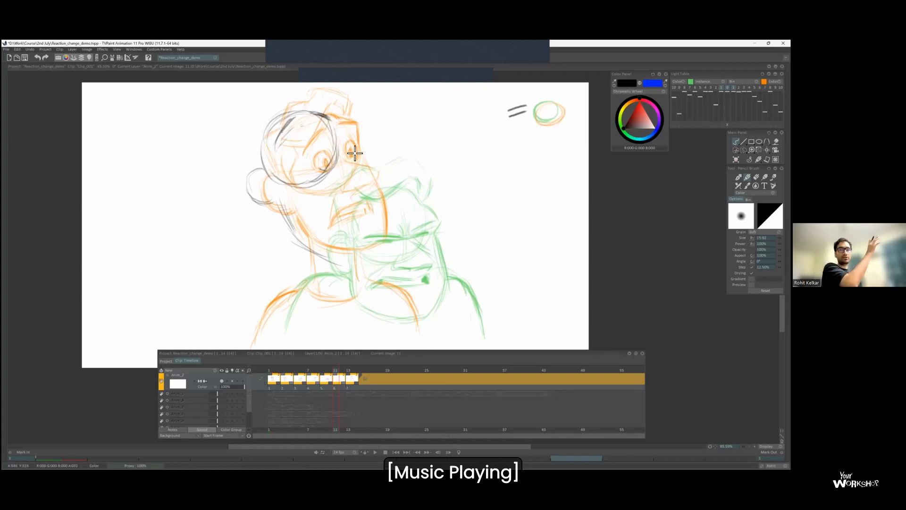
key("v")
left_click_drag(337, 170, 362, 178)
key("b")
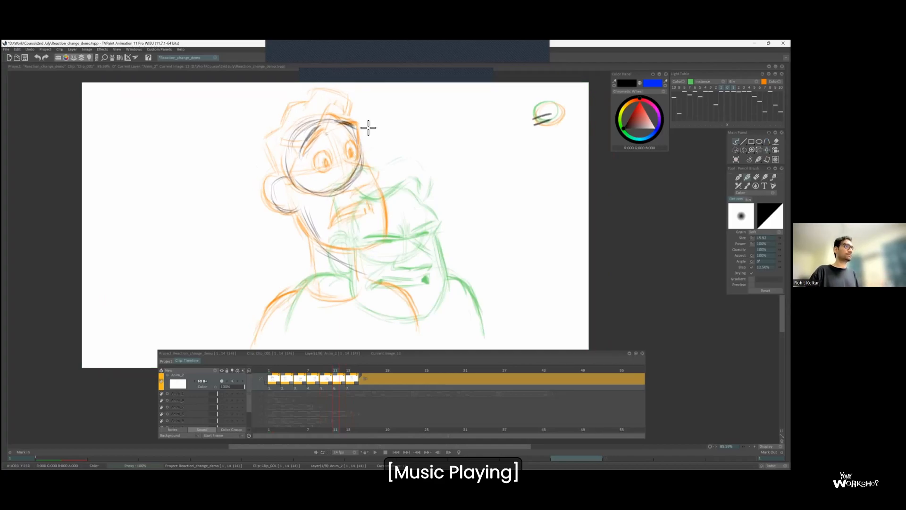
Strengthen the raised eyebrows and draw the front edge of the forehead on frame 11.
left_click_drag(317, 135, 306, 155)
key("Left")
key("Right")
mouse_move(340, 126)
left_mouse_down()
mouse_move(361, 127)
mouse_move(363, 158)
left_mouse_up()
key("Left")
key("Right")
key("Left")
key("Right")
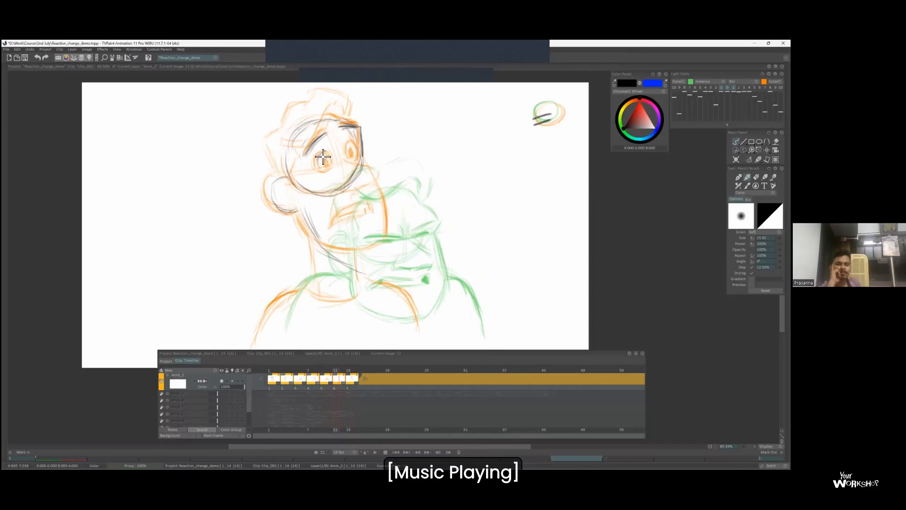
Add the wide eyes, nose and open mouth on frame 11, and draw the jaw outline around them.
key("Right")
key("Left")
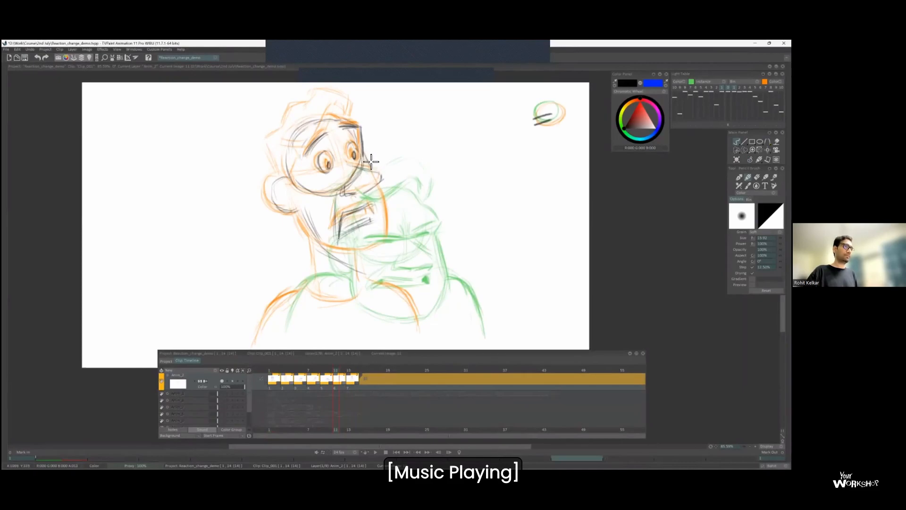
left_click_drag(302, 212, 385, 259)
left_click_drag(387, 213, 392, 252)
key("Left")
key("Right")
key("Right")
key("Left")
key("Right")
key("Left")
Sketch the hair over the head on frame 11, checking it against the adjacent drawings.
key("Left")
mouse_move(296, 107)
left_mouse_down()
mouse_move(323, 104)
mouse_move(310, 153)
mouse_move(344, 110)
mouse_move(303, 121)
mouse_move(329, 95)
mouse_move(355, 117)
left_mouse_up()
key("Right")
key("Right")
Refine the front of the chin and rework the back line of the neck on frame 11.
key("Left")
key("Left")
key("Right")
left_click_drag(321, 246, 320, 288)
key("Left")
key("Right")
left_click_drag(389, 227, 408, 212)
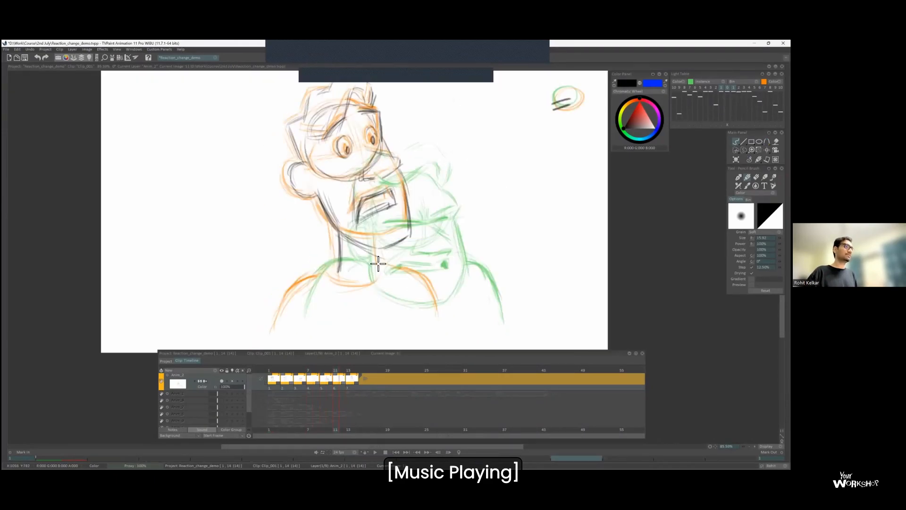
key("ctrl+z")
left_click_drag(339, 232, 343, 270)
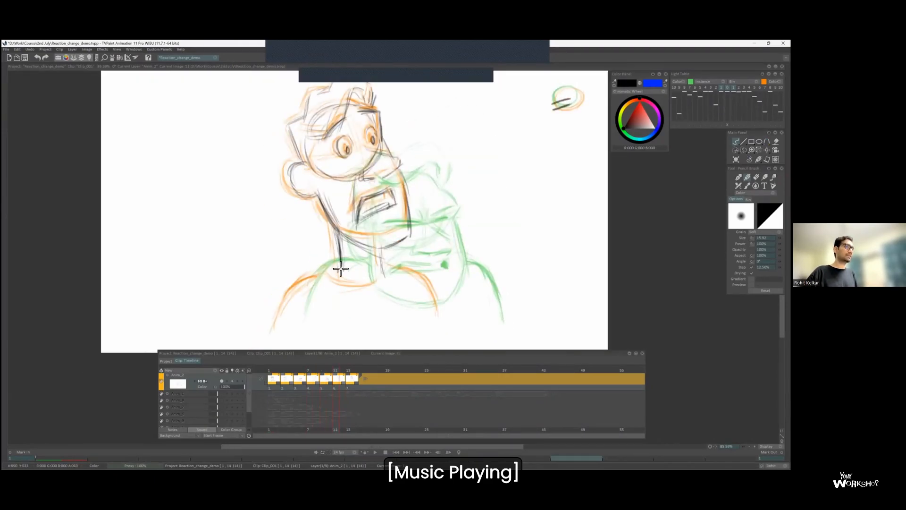
key("Left")
key("Right")
key("ctrl+z")
Draw the neck, both shoulders and the shirt neckline on frame 11.
left_click_drag(315, 310, 311, 282)
mouse_move(300, 275)
left_mouse_down()
mouse_move(314, 270)
mouse_move(277, 309)
left_mouse_up()
left_click_drag(331, 245, 275, 315)
mouse_move(380, 241)
left_mouse_down()
mouse_move(444, 295)
mouse_move(456, 271)
left_mouse_up()
Review the motion into frame 11 by flipping between it and the previous drawing without the light table overlay.
key("l")
key("Left")
key("Right")
key("Left")
key("Right")
scroll(445, 265, "down", 1)
key("Left")
key("Right")
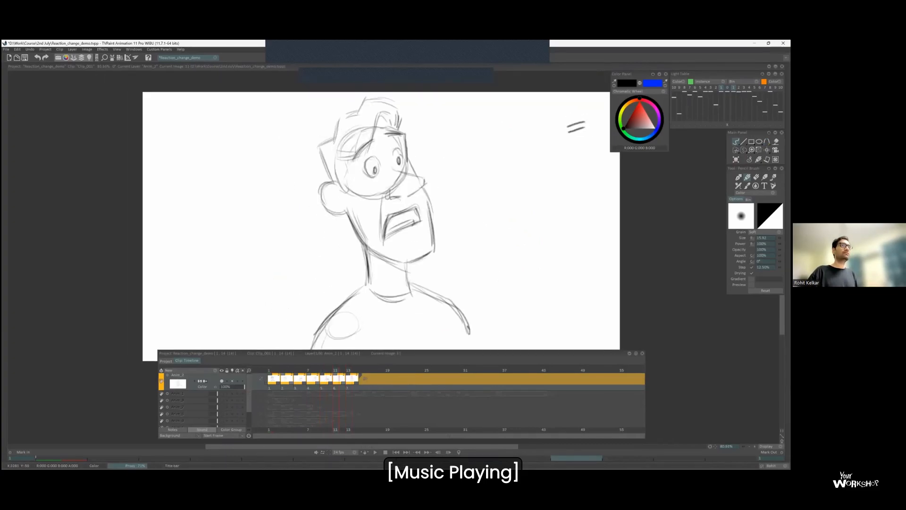
Compare the drawings on frames 11 and 13 by flipping between them with the light table overlay off.
key("l")
scroll(364, 167, "down", 2)
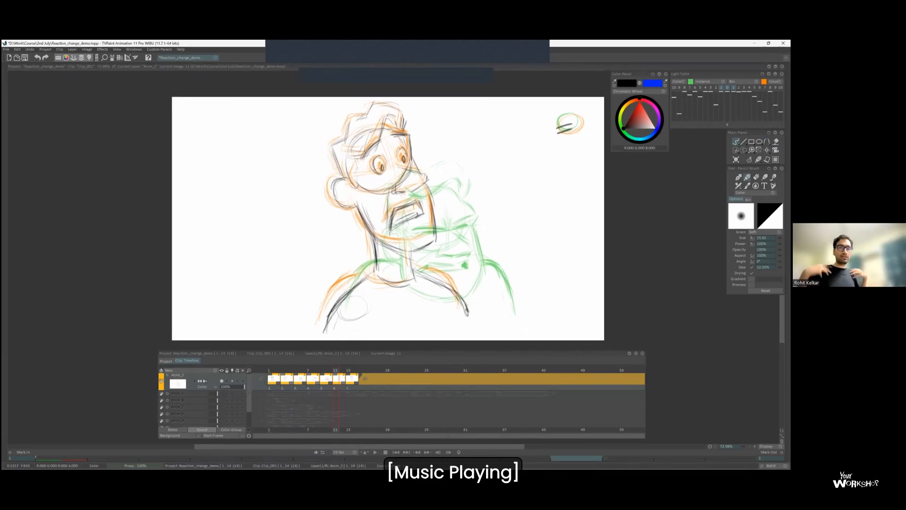
left_click(727, 87)
key("Right")
key("Left")
key("Right")
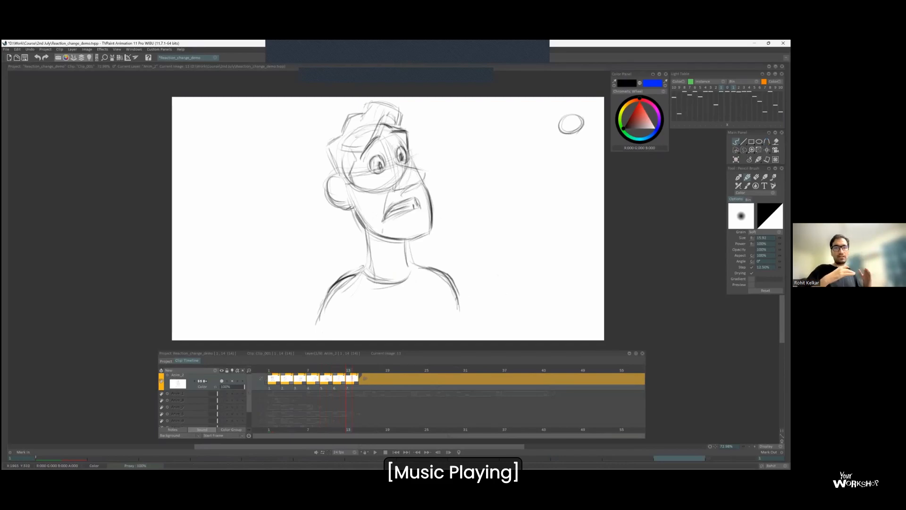
key("Left")
key("Right")
key("Left")
key("Right")
key("Left")
key("Right")
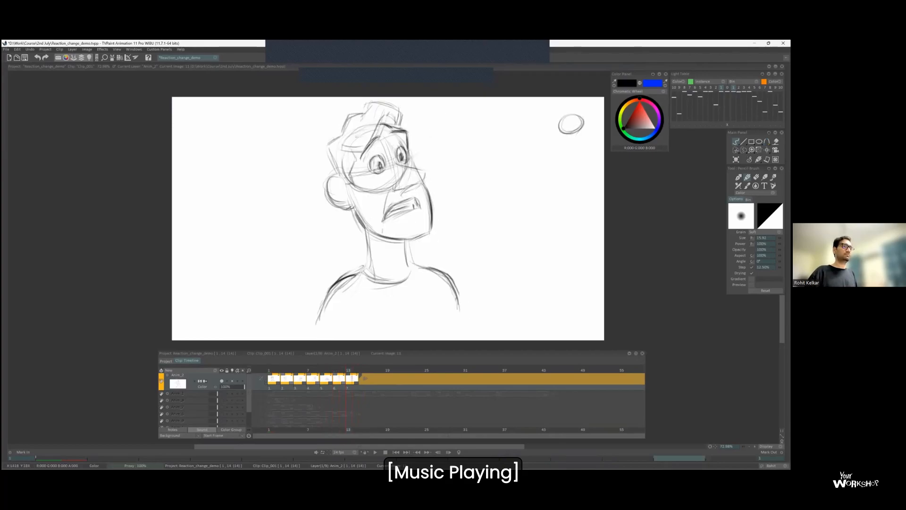
Play back the head-turn sequence to review its timing.
key("Return")
scroll(511, 167, "down", 1)
scroll(512, 167, "up", 1)
scroll(512, 167, "down", 1)
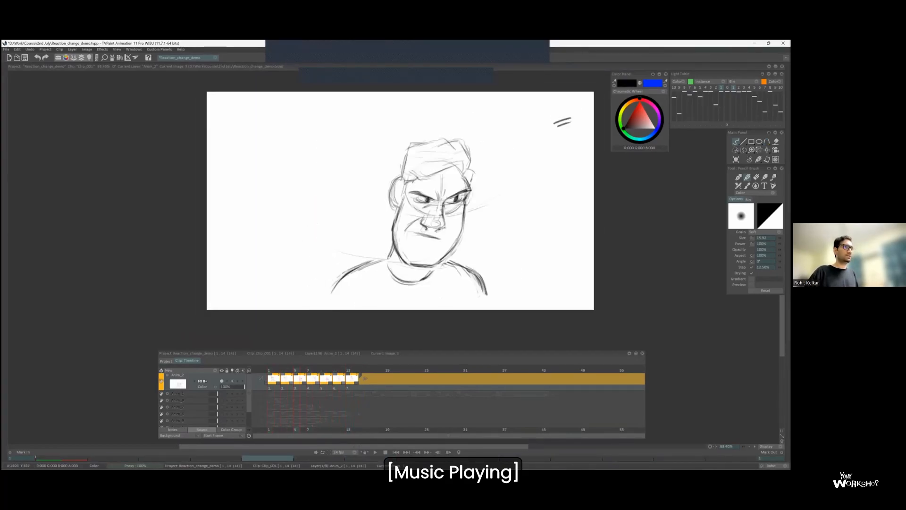
Lasso the facial features of the glaring drawing on frame 5, nudge them down slightly and clear the selection.
key("Left")
key("s")
key("Right")
mouse_move(491, 162)
left_mouse_down()
mouse_move(484, 185)
mouse_move(440, 161)
mouse_move(483, 170)
left_mouse_up()
key("p")
left_click_drag(484, 176, 485, 179)
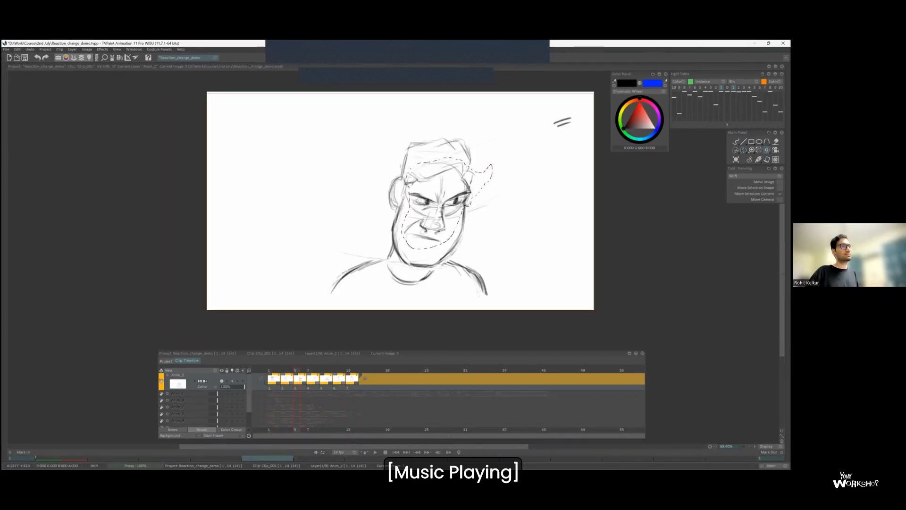
key("ctrl+d")
Check the frame 5 glare against its neighbouring drawings and play back the motion.
key("Right")
key("Left")
key("Left")
key("s")
key("Right")
key("Return")
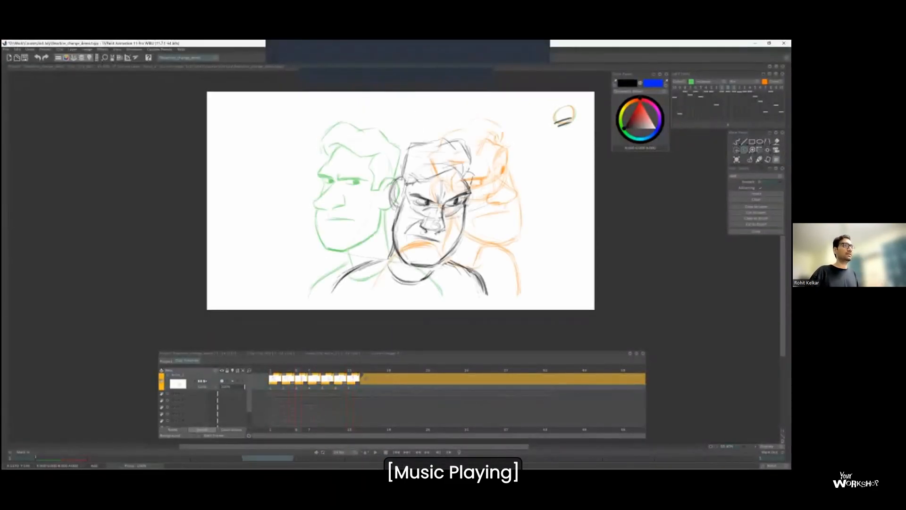
Return to the pencil brush and undo the last three edits.
scroll(435, 154, "up", 1)
key("b")
key("ctrl+z")
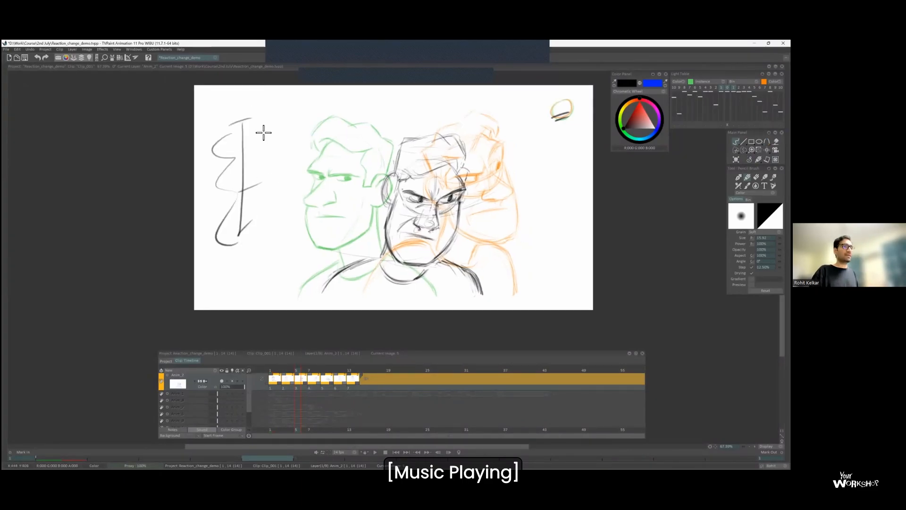
key("ctrl+z")
key("ctrl+z")
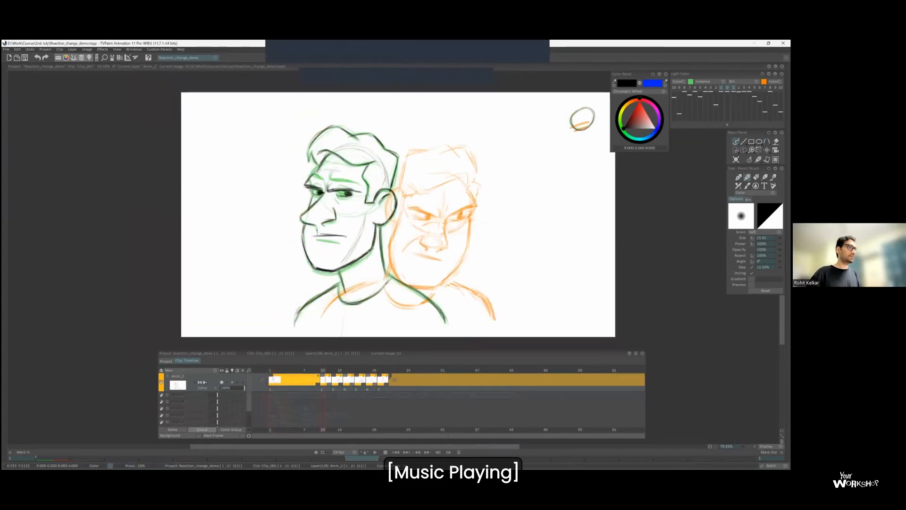
Draw the lowered, frowning eyebrow on frame 13, checking it against the previous drawing.
scroll(334, 165, "up", 3)
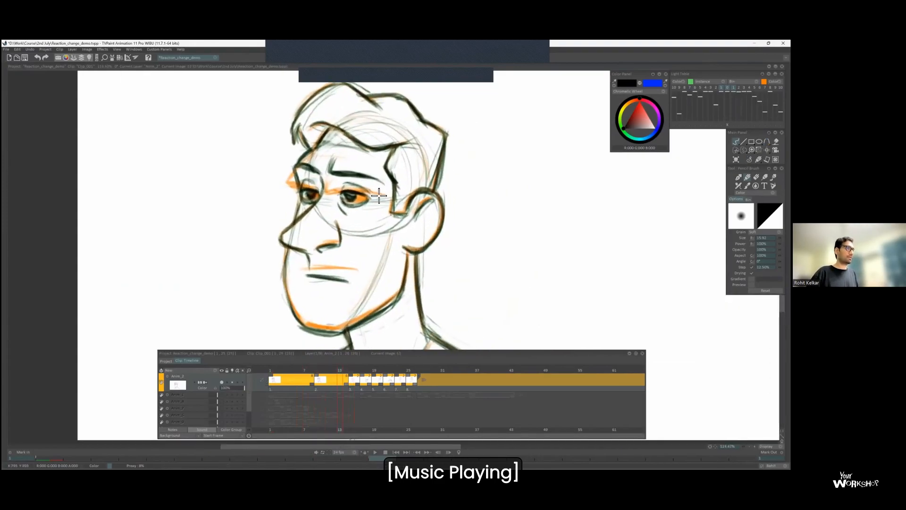
key("Left")
key("Left")
key("Left")
key("Left")
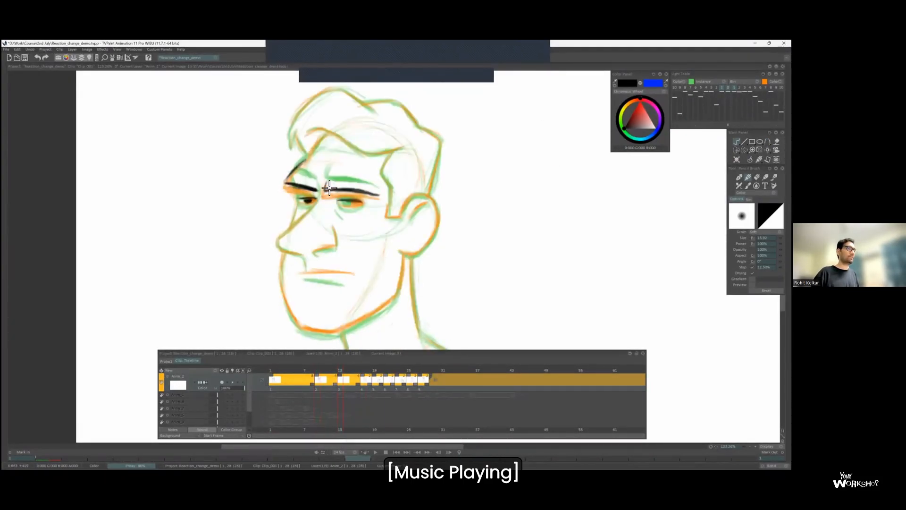
left_click_drag(330, 187, 378, 198)
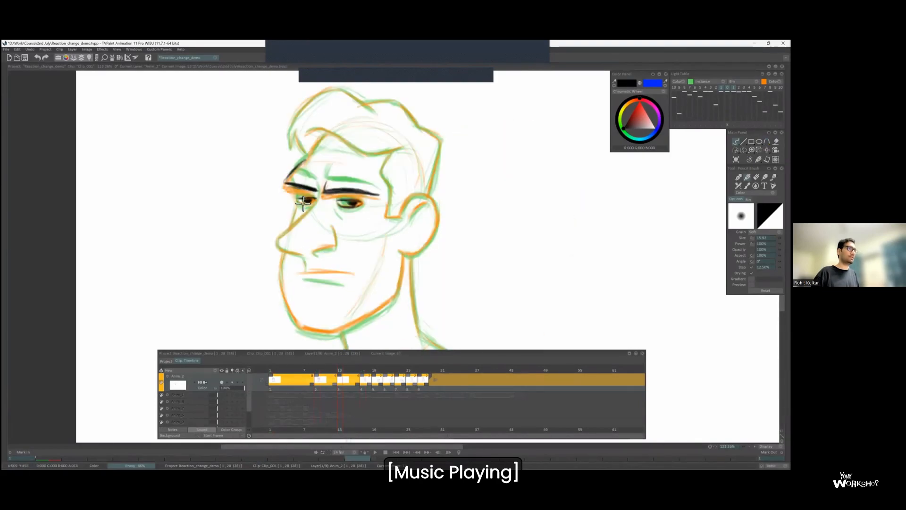
key("Left")
key("Right")
Draw the nose on frame 13, flipping to the previous drawing to judge its shift.
mouse_move(287, 252)
left_mouse_down()
mouse_move(321, 260)
mouse_move(336, 240)
left_mouse_up()
key("Left")
key("Right")
key("Left")
key("Right")
key("Left")
key("Right")
Draw the mouth line on frame 13 between the neighbouring mouth positions, checking both adjacent drawings.
scroll(304, 257, "down", 1)
scroll(310, 250, "up", 1)
key("Right")
key("Left")
key("Left")
key("Right")
key("Left")
key("Right")
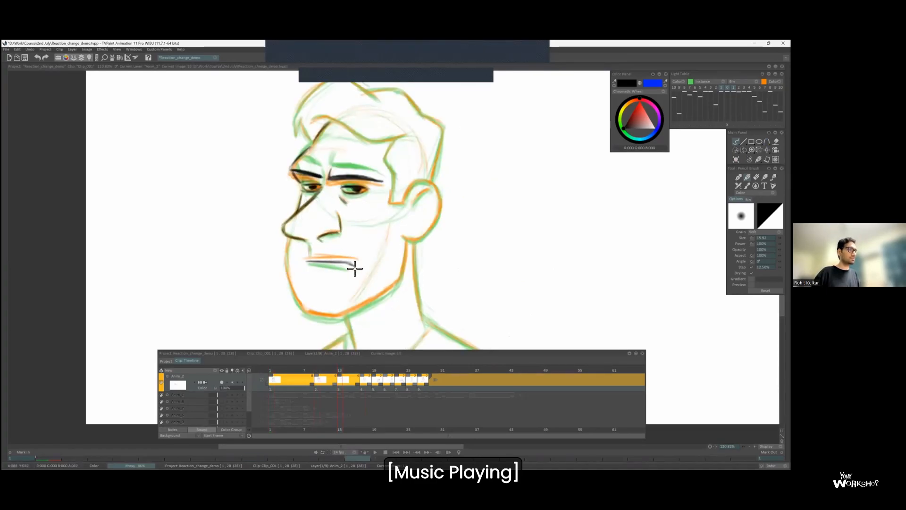
key("Left")
key("Right")
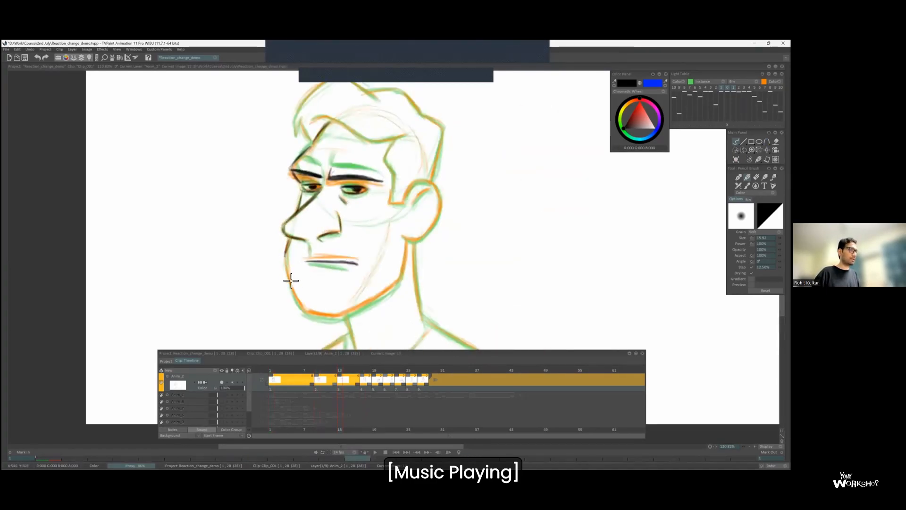
Draw the chin and jaw line up to the ear on frame 13, checking it against the previous drawing.
mouse_move(322, 319)
left_mouse_down()
mouse_move(348, 320)
mouse_move(397, 288)
left_mouse_up()
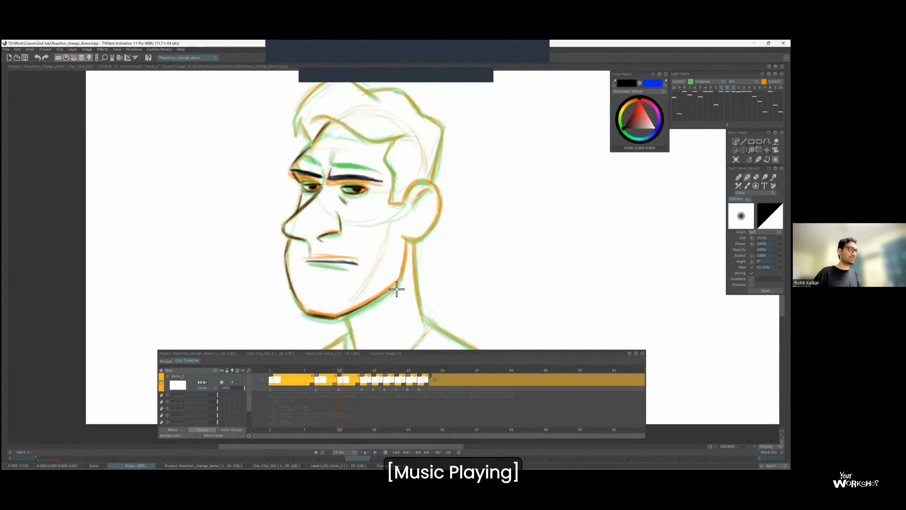
left_click_drag(406, 243, 398, 283)
key("Left")
key("Right")
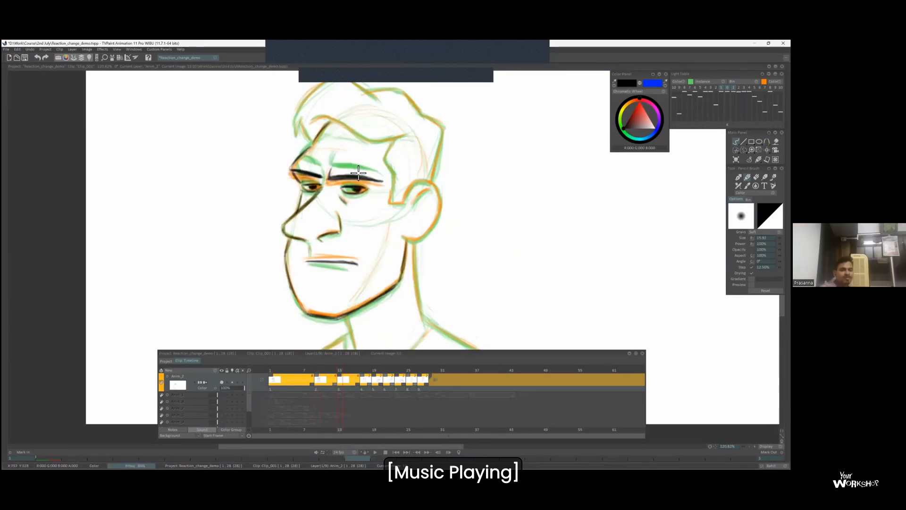
scroll(306, 217, "down", 2)
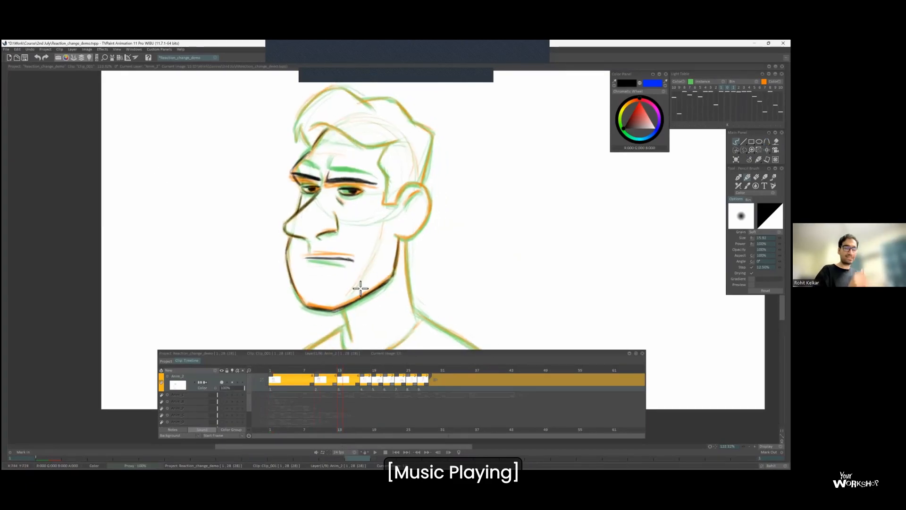
Draw the sideburn, ear and hair on frame 13.
scroll(390, 150, "up", 1)
left_click_drag(389, 146, 390, 179)
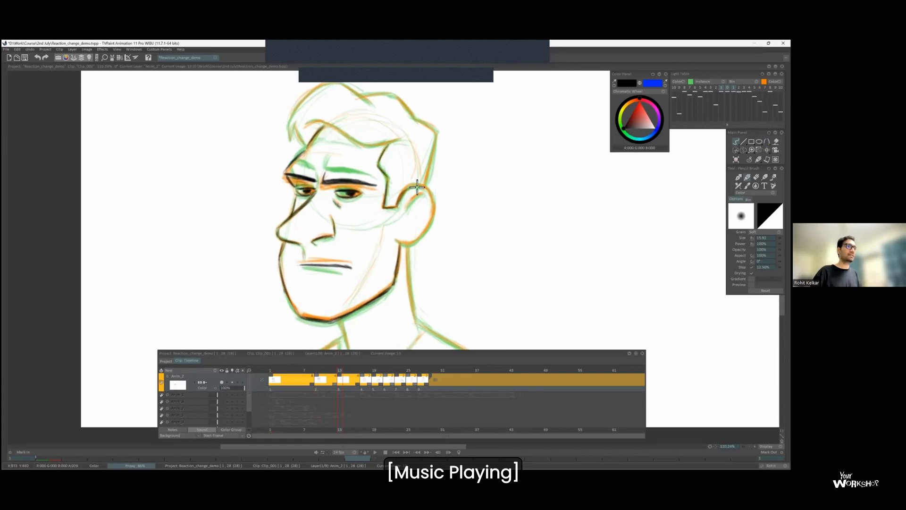
mouse_move(400, 247)
left_mouse_down()
mouse_move(433, 215)
mouse_move(427, 194)
left_mouse_up()
scroll(427, 193, "down", 2)
left_click(728, 88)
key("Left")
key("Right")
scroll(323, 138, "down", 1)
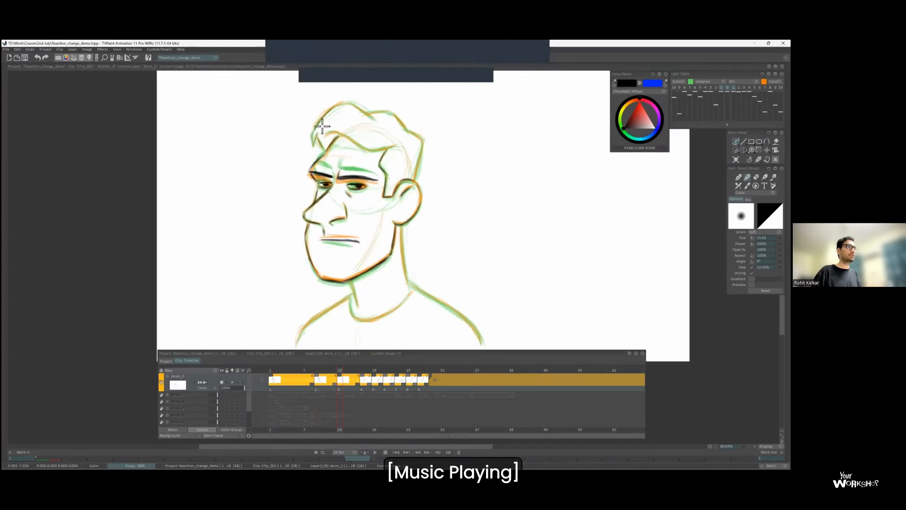
left_click_drag(351, 144, 348, 113)
Draw the neck, shirt neckline and both shoulders on frame 13.
left_click_drag(349, 250, 354, 276)
left_click_drag(398, 195, 405, 248)
left_click_drag(353, 275, 407, 261)
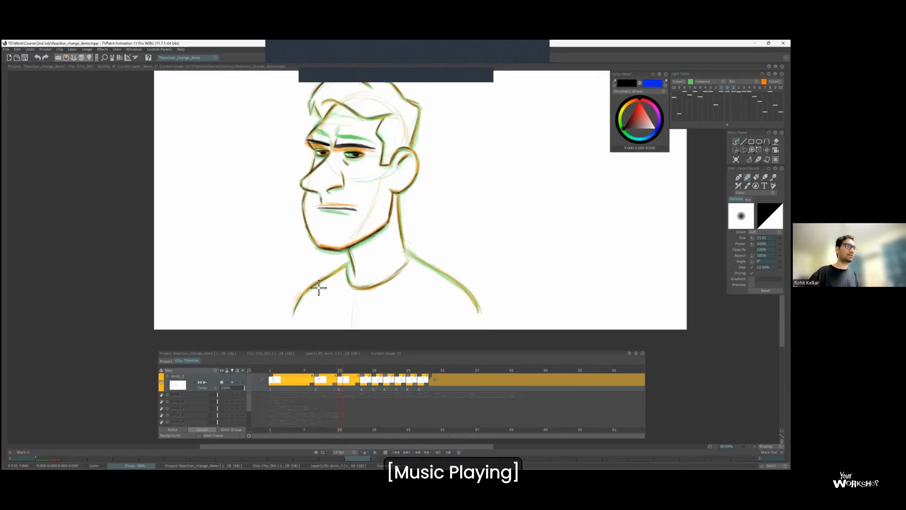
scroll(488, 302, "down", 1)
key("Left")
key("Right")
key("Right")
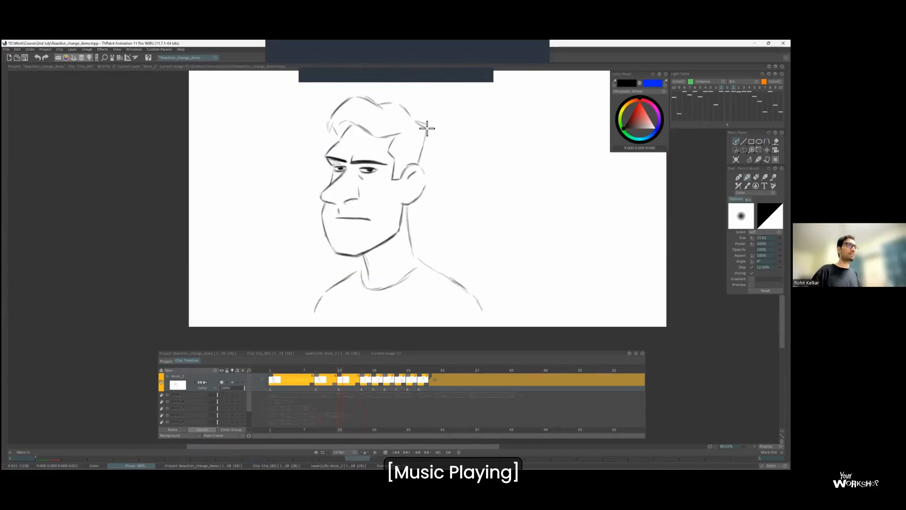
Review the motion through frame 13 by flipping repeatedly between it and both neighbouring drawings.
scroll(421, 122, "up", 1)
key("l")
scroll(404, 140, "up", 1)
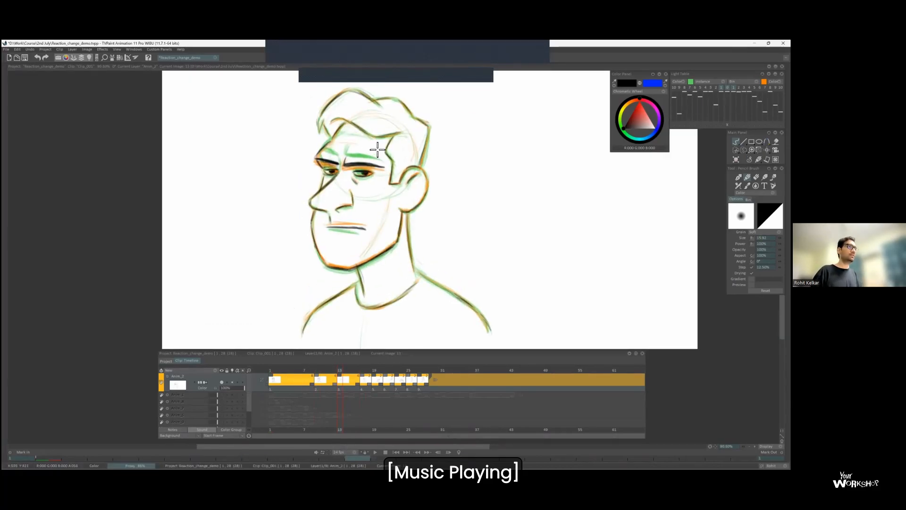
key("Right")
key("Left")
key("Left")
key("Right")
key("Right")
key("Left")
key("Left")
key("Right")
key("Right")
key("Left")
key("Left")
key("Right")
key("Right")
key("Left")
scroll(411, 178, "down", 1)
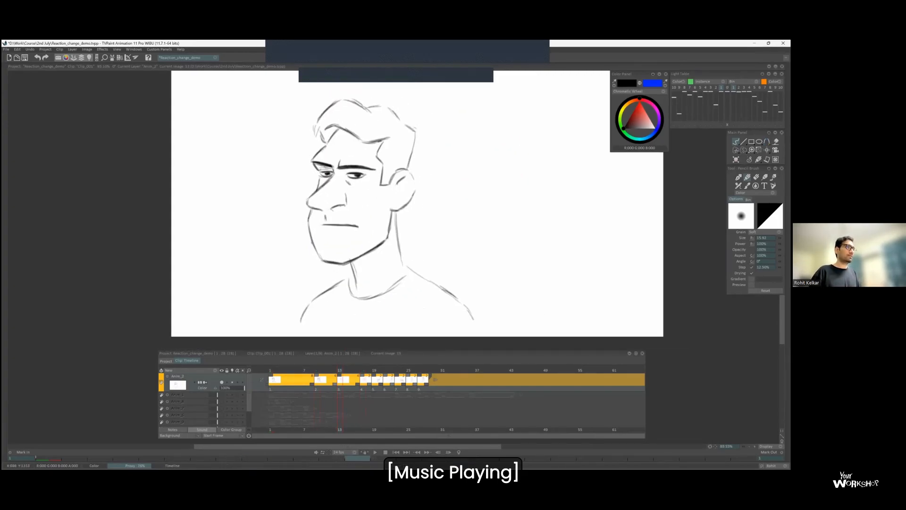
Sketch a vertical timing chart with a circle at each end beside the character on frame 9.
key("Left")
scroll(411, 178, "down", 2)
key("Right")
key("Left")
key("Left")
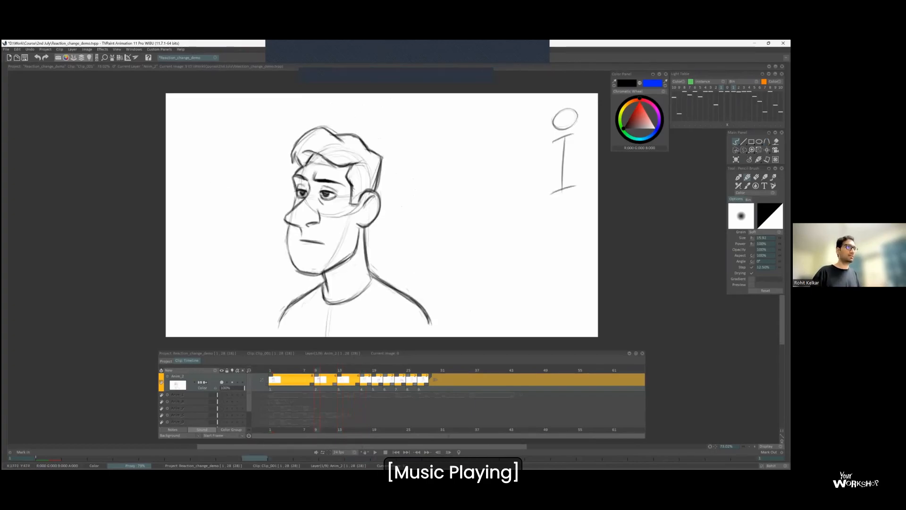
key("Right")
key("Left")
key("Right")
Mark a slanted tick at the middle of the frame 9 timing chart and add two short strokes beside it.
key("Left")
key("Right")
scroll(455, 177, "up", 2)
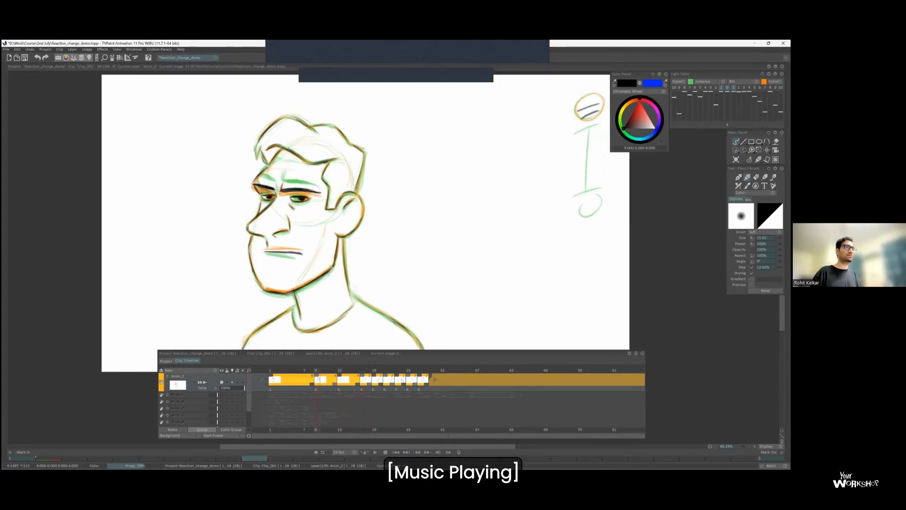
key("Left")
scroll(341, 217, "down", 1)
left_click_drag(513, 166, 548, 154)
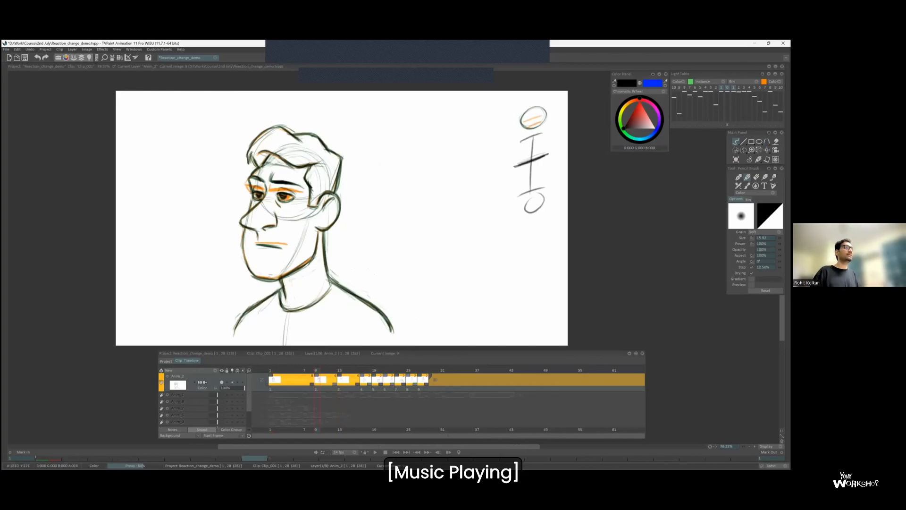
key("Right")
scroll(258, 257, "up", 1)
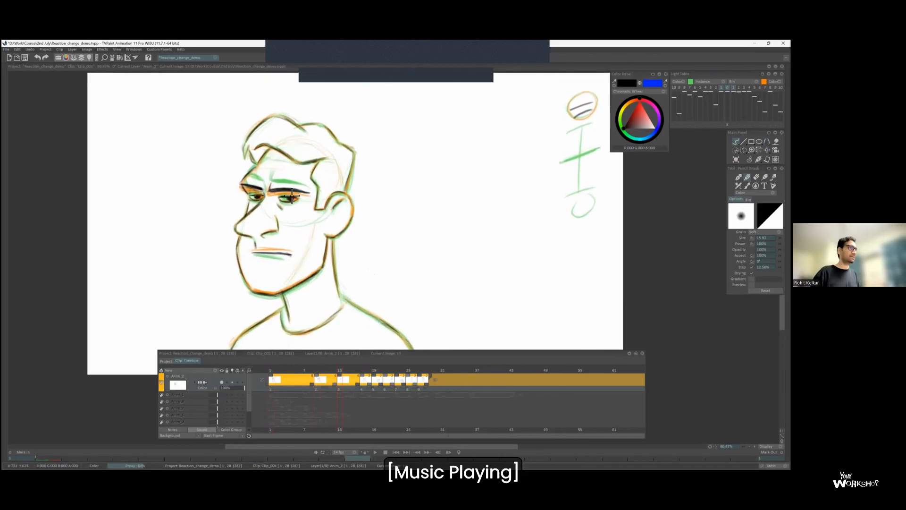
key("Left")
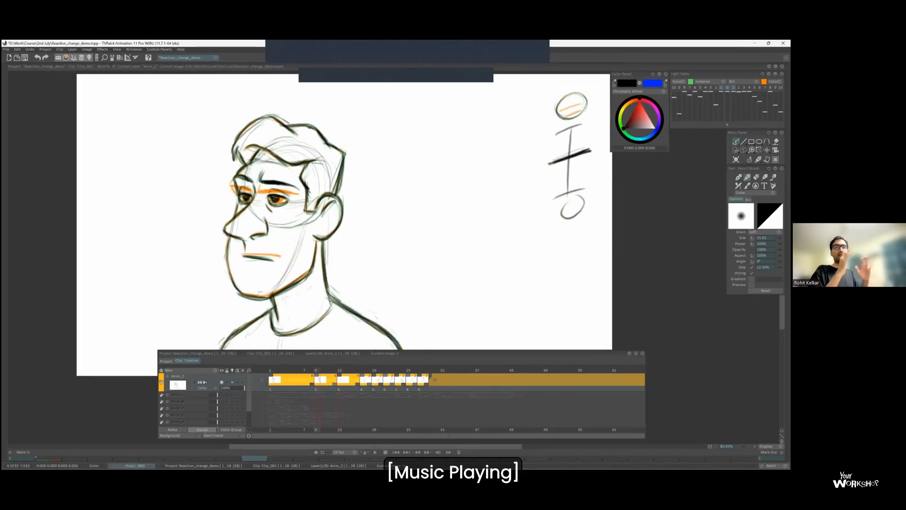
left_click_drag(564, 145, 544, 146)
left_click_drag(571, 154, 582, 150)
left_click_drag(571, 159, 584, 152)
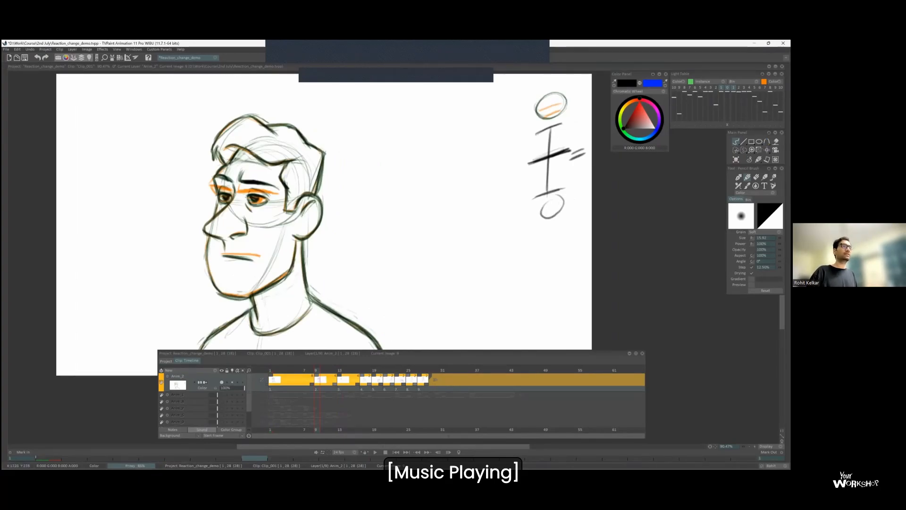
Insert a blank drawing at frame 15, before the frame 17 drawing, with the light table on.
key("Right")
scroll(390, 141, "down", 1)
scroll(366, 193, "up", 2)
left_click_drag(366, 198, 404, 211)
key("Left")
key("Right")
key("Right")
key("Left")
left_click(352, 379)
key("Insert")
key("l")
scroll(364, 176, "up", 1)
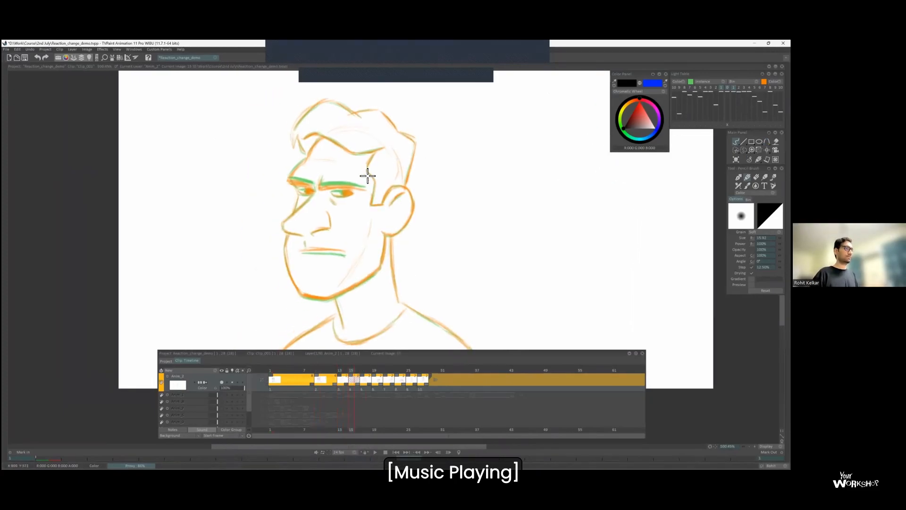
Draw the eyebrows, eyes, nose and mouth on frame 15, flipping through the adjacent drawings for placement.
scroll(327, 189, "up", 2)
key("Right")
key("Right")
key("Left")
key("Left")
key("Right")
key("Right")
key("Left")
key("Left")
key("Right")
key("Right")
key("Left")
key("Left")
mouse_move(300, 202)
left_mouse_down()
mouse_move(273, 238)
mouse_move(293, 251)
left_mouse_up()
scroll(299, 277, "down", 1)
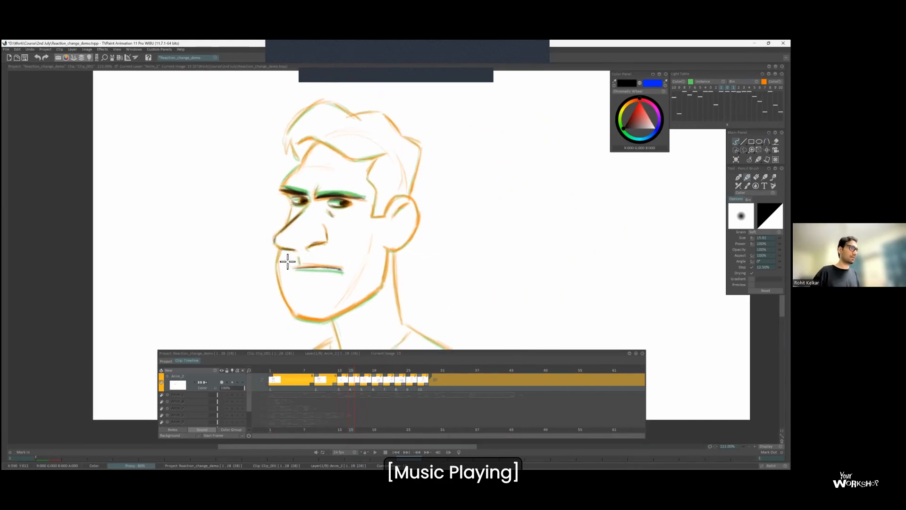
Draw the jaw, neck, shoulders, hair and ear on frame 15.
left_click_drag(311, 321, 388, 257)
scroll(299, 178, "down", 1)
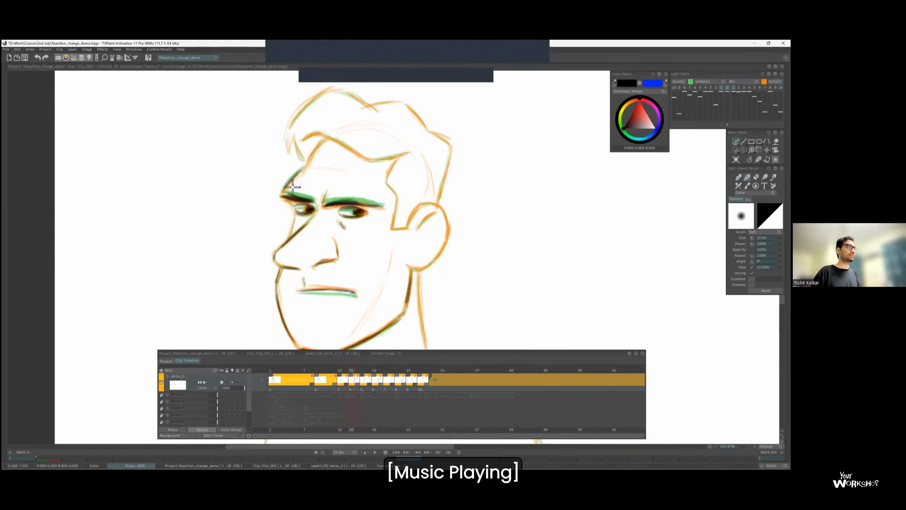
scroll(299, 145, "down", 1)
mouse_move(398, 250)
left_mouse_down()
mouse_move(406, 202)
mouse_move(408, 257)
left_mouse_up()
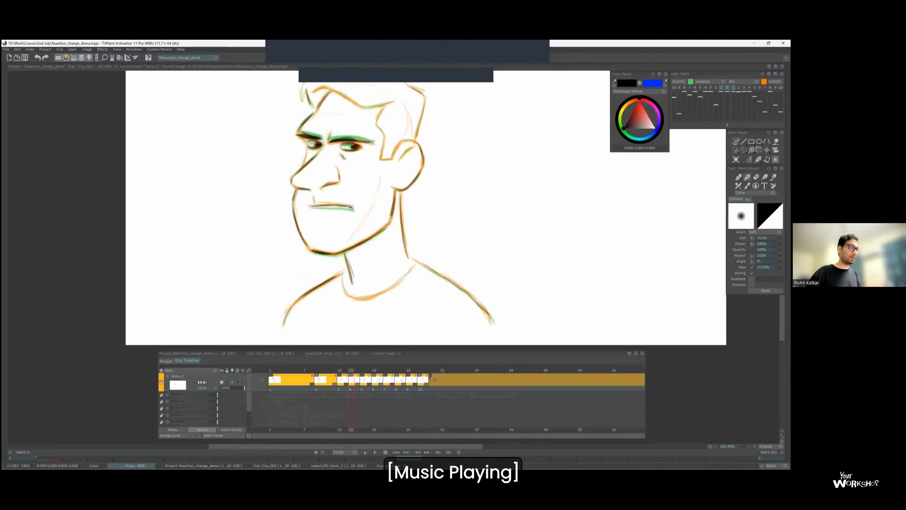
scroll(351, 116, "down", 1)
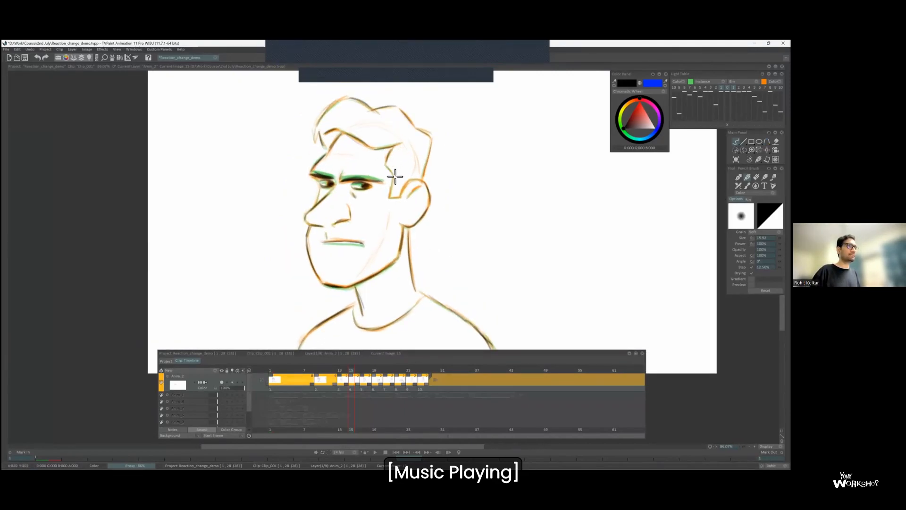
scroll(329, 182, "up", 1)
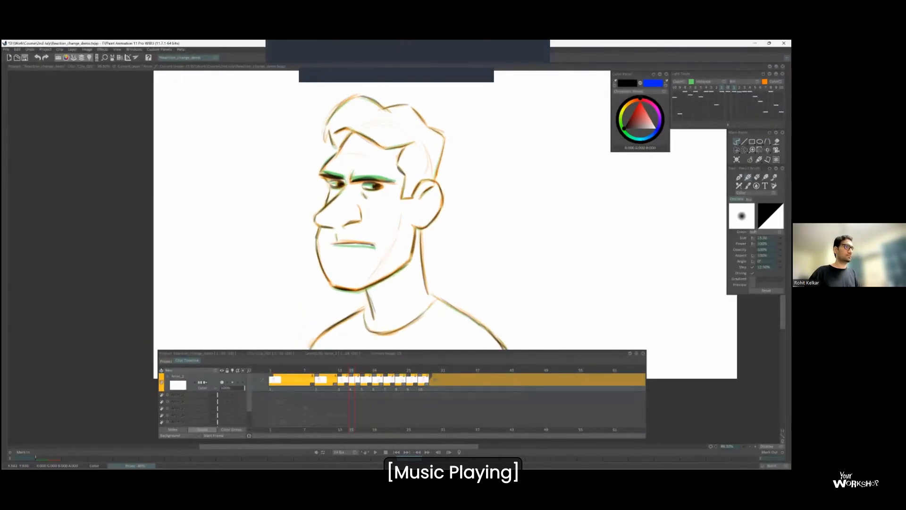
Add a new drawing at frame 11, between the frame 9 and frame 13 drawings, and draw the eyebrows over the light table reference.
key("Left")
key("Left")
key("Left")
key("Left")
scroll(386, 128, "up", 1)
mouse_move(330, 171)
left_mouse_down()
mouse_move(311, 169)
mouse_move(319, 147)
left_mouse_up()
scroll(350, 99, "up", 2)
key("Left")
key("Right")
left_click_drag(310, 191, 322, 191)
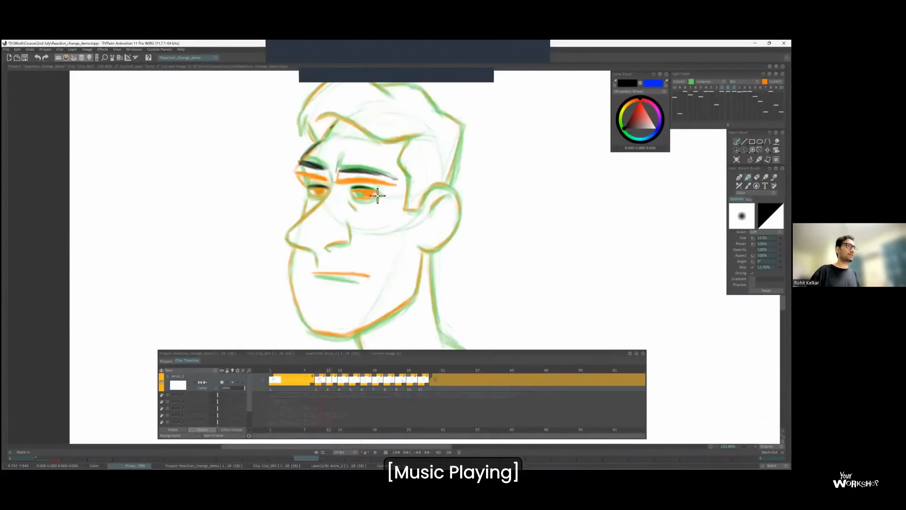
Draw the eyes, nose and mouth on frame 11, toggling the next drawing in the light table and flipping for placement.
key("Left")
key("Right")
left_click(734, 87)
key("Left")
mouse_move(361, 190)
left_mouse_down()
mouse_move(369, 193)
mouse_move(321, 192)
left_mouse_up()
key("Right")
key("Left")
key("Right")
key("Left")
key("Right")
left_click(734, 87)
key("Left")
key("Right")
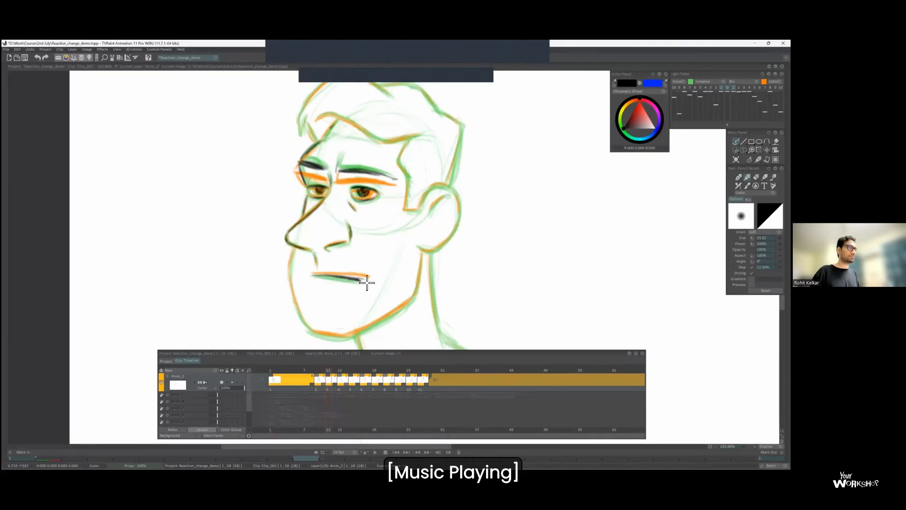
Draw the jaw, hair, ear, neck and shoulders on frame 11.
key("Right")
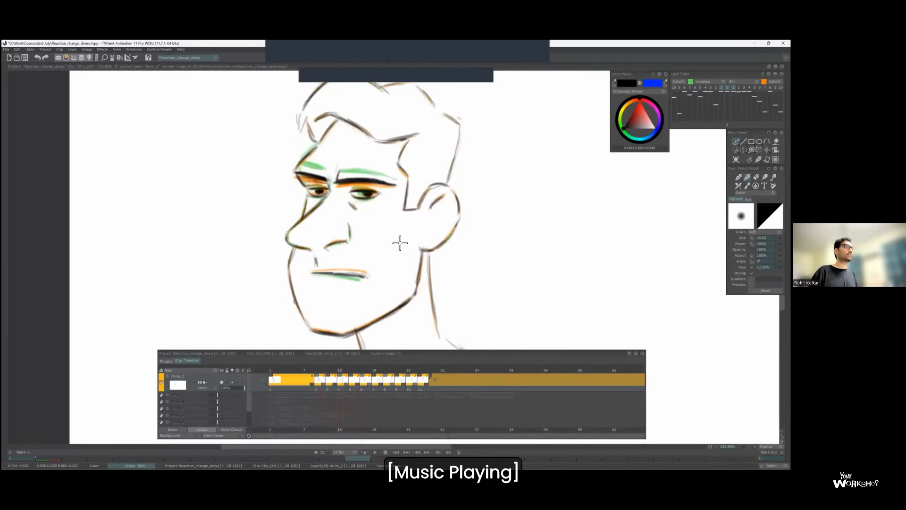
key("Left")
mouse_move(271, 259)
left_mouse_down()
mouse_move(301, 323)
mouse_move(374, 318)
mouse_move(403, 276)
mouse_move(398, 298)
left_mouse_up()
scroll(398, 297, "down", 2)
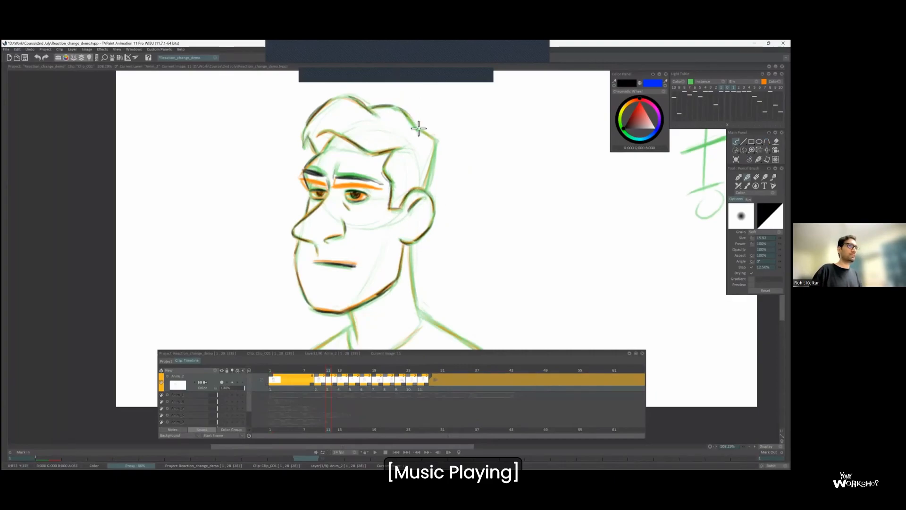
scroll(434, 174, "down", 1)
mouse_move(414, 192)
left_mouse_down()
mouse_move(429, 258)
mouse_move(498, 312)
left_mouse_up()
scroll(484, 268, "down", 1)
Delete the frame 9 drawing so that the frame 1 drawing holds until frame 11.
key("Left")
key("Left")
key("Right")
key("Right")
key("Left")
key("Delete")
key("Right")
key("Right")
key("Right")
key("Right")
scroll(387, 302, "down", 2)
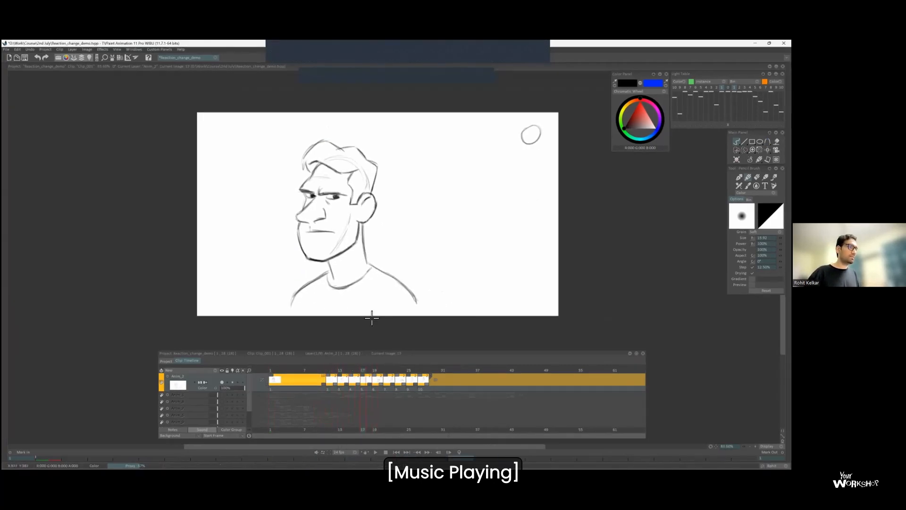
Extend the exposure of the frame 17 frowning drawing so it holds through frame 24.
scroll(385, 302, "up", 2)
scroll(388, 295, "down", 2)
key("plus")
key("plus")
key("plus")
key("plus")
key("plus")
key("plus")
left_click_drag(390, 286, 356, 296)
Flip between the held frowning drawing and the head-turn drawings to examine the movement between the poses.
key("Right")
key("Left")
key("Left")
key("Right")
key("Right")
key("Right")
key("Left")
scroll(329, 215, "up", 2)
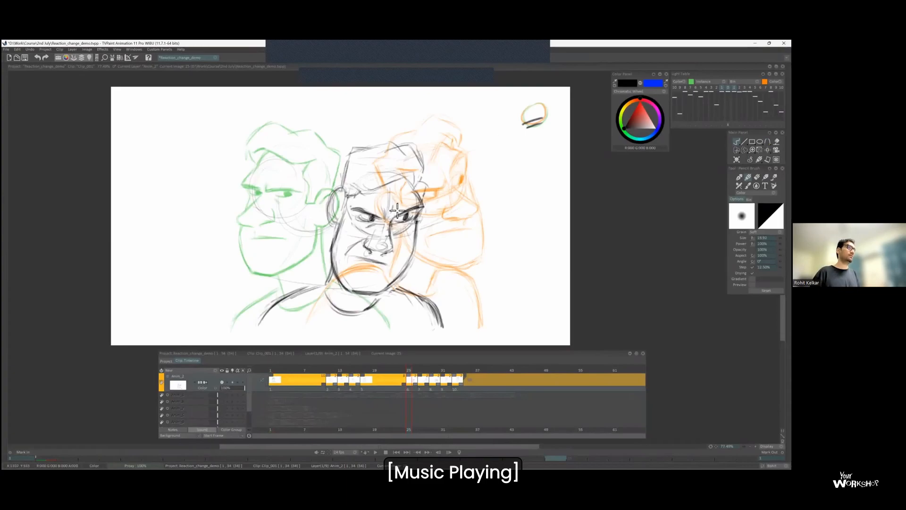
key("Left")
key("Right")
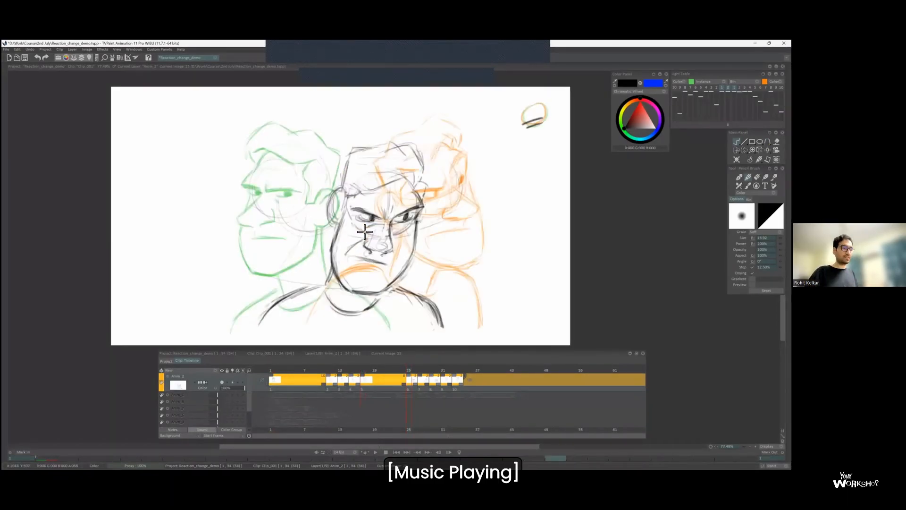
key("Left")
key("Right")
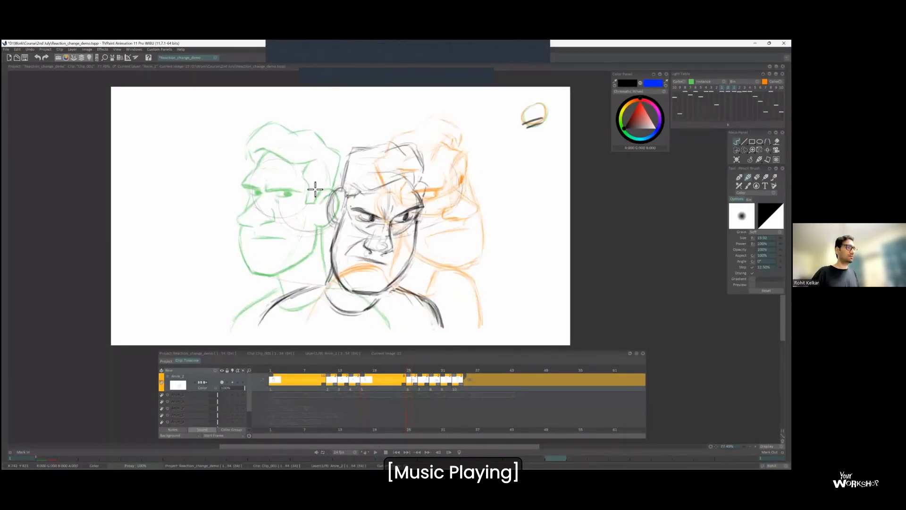
Insert a blank drawing between the held frowning pose and the first head-turn drawing, and sketch a cranium circle for the head.
key("Insert")
scroll(372, 152, "up", 1)
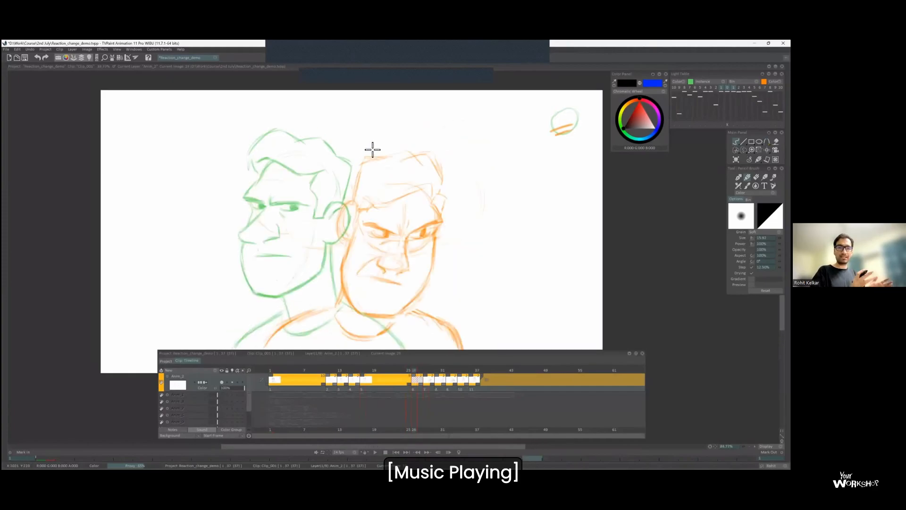
mouse_move(290, 221)
left_mouse_down()
mouse_move(352, 191)
mouse_move(299, 248)
mouse_move(339, 179)
left_mouse_up()
key("Left")
key("Right")
key("Right")
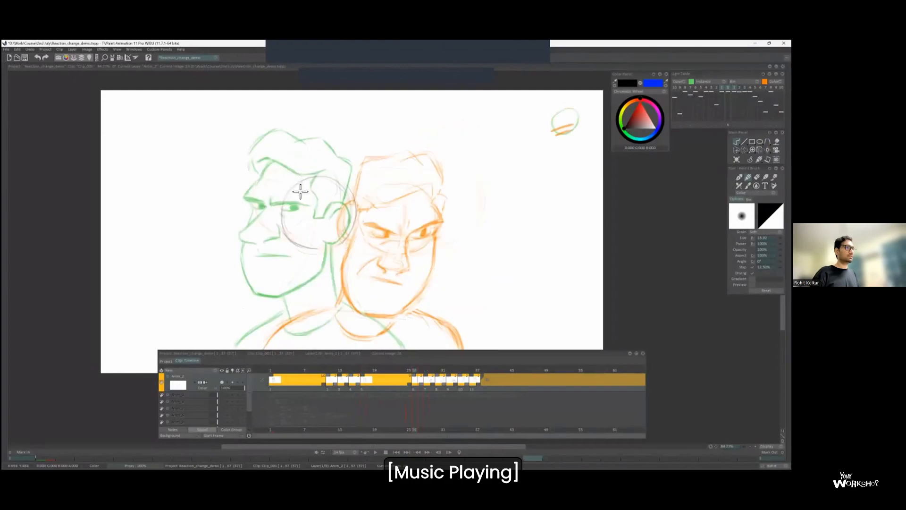
Nudge the cranium circle into place and add the curved eye line and facial centre line down to the chin.
key("Left")
key("ctrl+t")
left_click_drag(344, 231, 341, 229)
key("Return")
left_click_drag(378, 189, 370, 247)
left_click_drag(278, 160, 256, 188)
key("l")
left_click_drag(400, 289, 401, 283)
key("Delete")
key("ctrl+z")
key("Left")
key("Right")
key("Left")
key("Right")
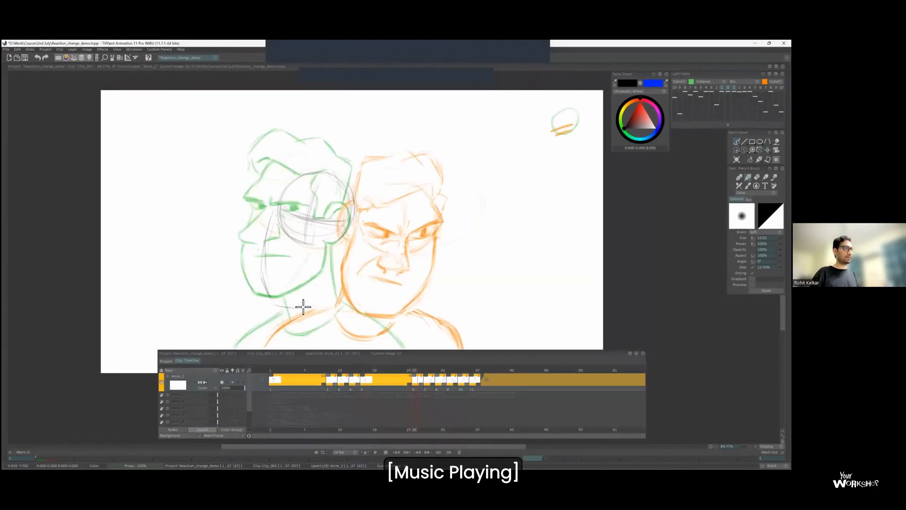
Sketch the jaw and ear of the inbetween head and begin the eyes along the eye line.
mouse_move(264, 286)
left_mouse_down()
mouse_move(344, 239)
mouse_move(356, 243)
left_mouse_up()
key("Left")
key("Right")
key("Left")
key("Right")
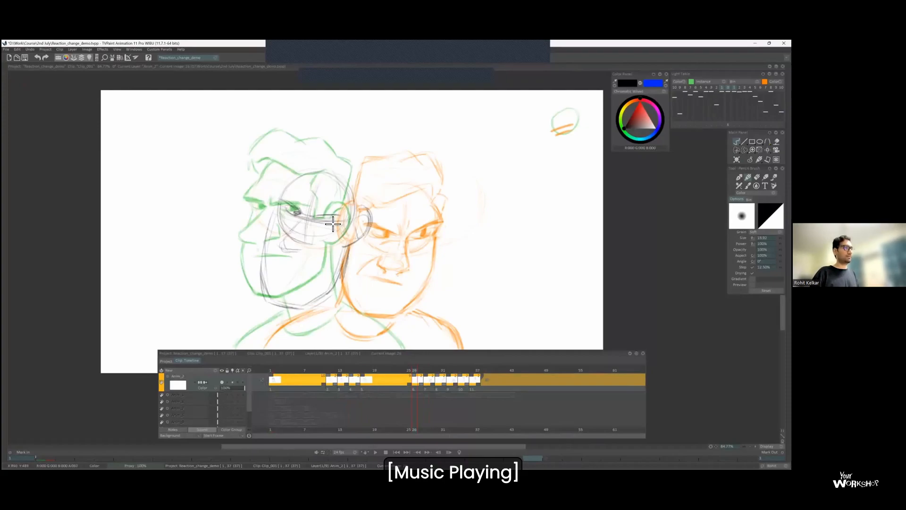
Rough in the eyes, nose and mouth of the inbetween head, flipping against the adjacent drawings.
left_click_drag(281, 262, 314, 266)
key("Left")
key("Right")
key("Left")
key("Right")
key("Right")
key("Left")
Shift and rotate the previous and next light table drawings so both heads overlap the inbetween head.
left_click(721, 125)
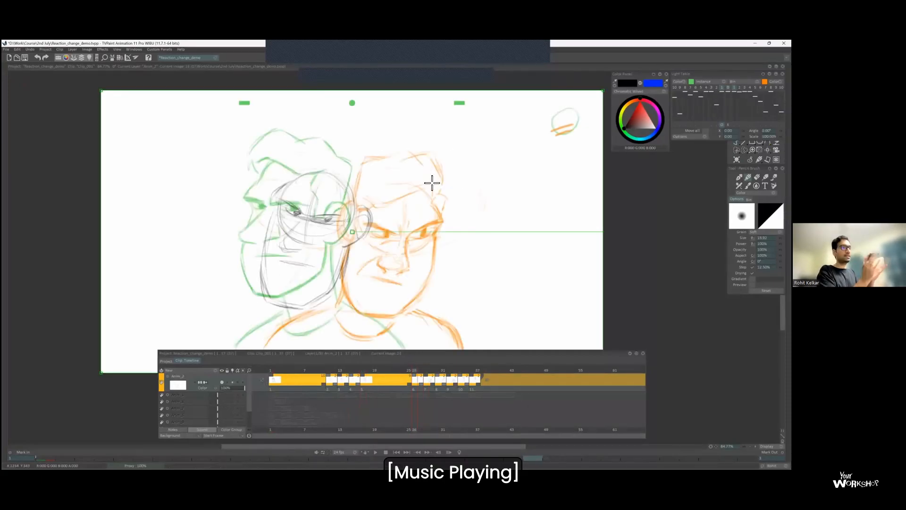
left_click_drag(292, 217, 310, 232)
left_click_drag(621, 245, 617, 281)
left_click(734, 125)
left_click_drag(392, 231, 270, 222)
left_click_drag(521, 223, 521, 231)
left_click(733, 125)
Adjust the rough facial features against the aligned reference drawings and reinforce the back of the jaw.
left_click_drag(285, 237, 307, 236)
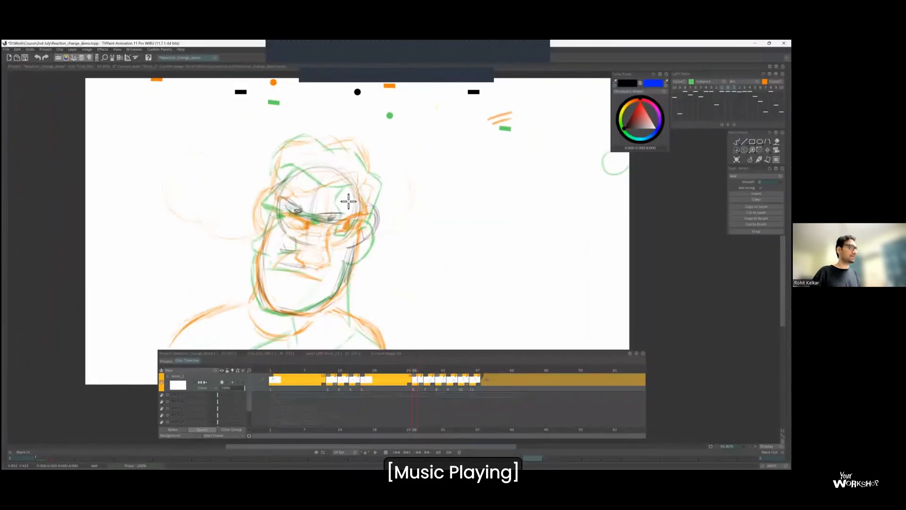
mouse_move(294, 296)
left_mouse_down()
mouse_move(320, 314)
mouse_move(351, 281)
left_mouse_up()
key("Left")
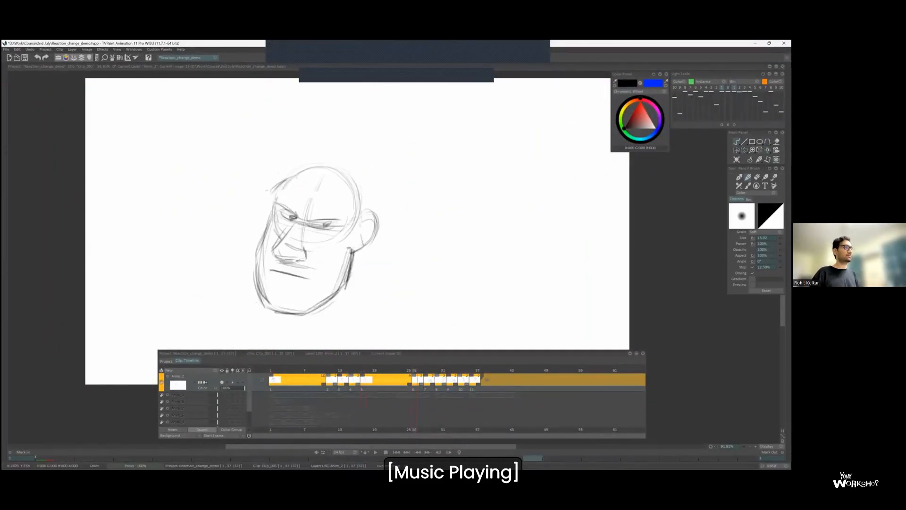
key("Left")
key("Right")
Strengthen the brow and nose of the inbetween face and redraw the mouth, flipping to check the motion.
mouse_move(272, 203)
left_mouse_down()
mouse_move(296, 217)
mouse_move(272, 251)
mouse_move(306, 260)
mouse_move(303, 277)
left_mouse_up()
key("Left")
key("Right")
key("Left")
key("Right")
key("Left")
key("Right")
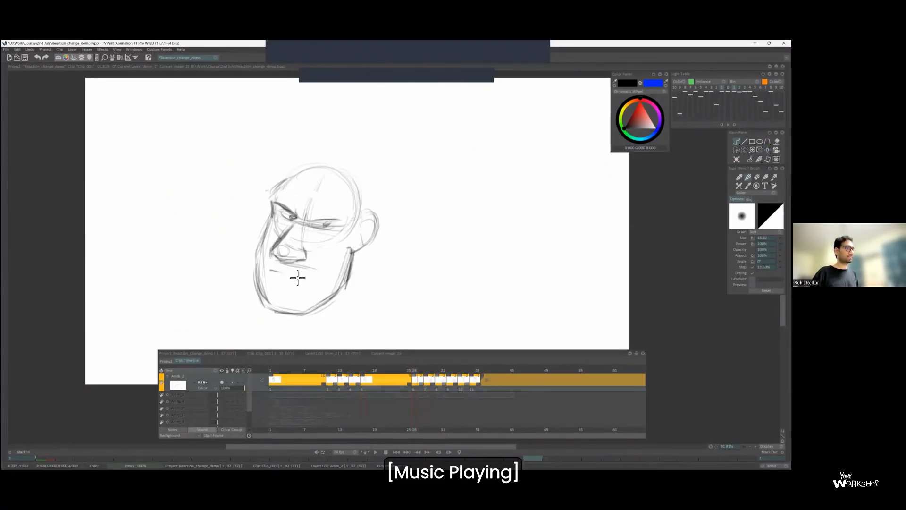
key("Left")
key("Right")
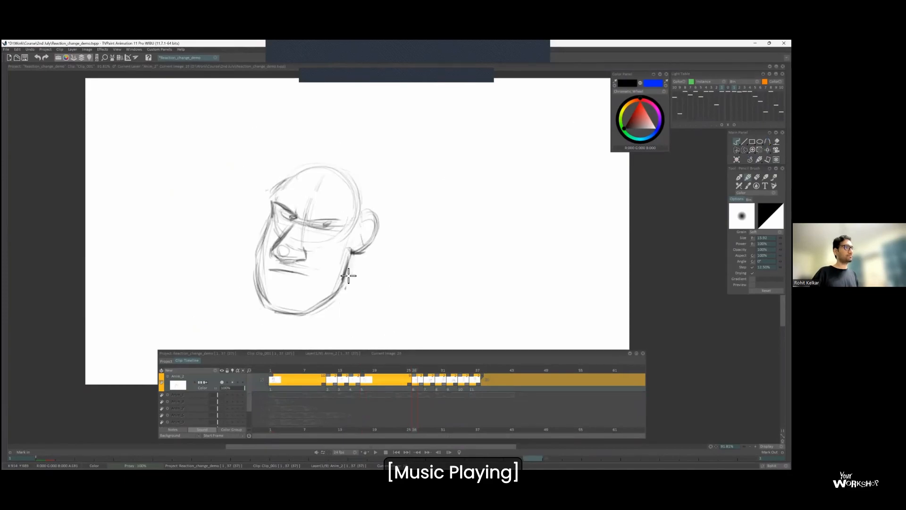
key("Left")
key("Right")
Darken the eye, temple and ear, and return the light table drawings to their original positions.
mouse_move(343, 222)
left_mouse_down()
mouse_move(302, 218)
mouse_move(291, 179)
left_mouse_up()
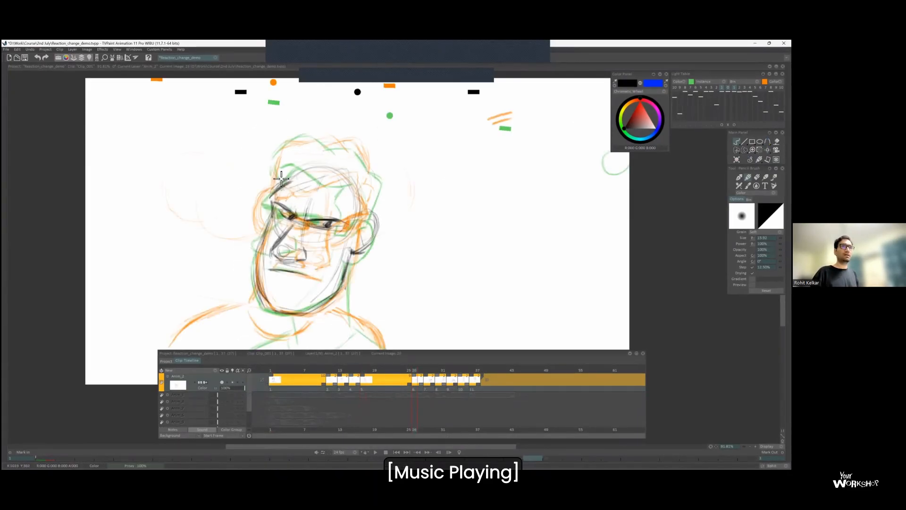
left_click_drag(374, 193, 364, 219)
key("o")
key("Left")
key("Right")
key("Left")
key("Right")
Draw the hairline across the forehead and refine the ear of the inbetween head.
left_click_drag(357, 179, 342, 192)
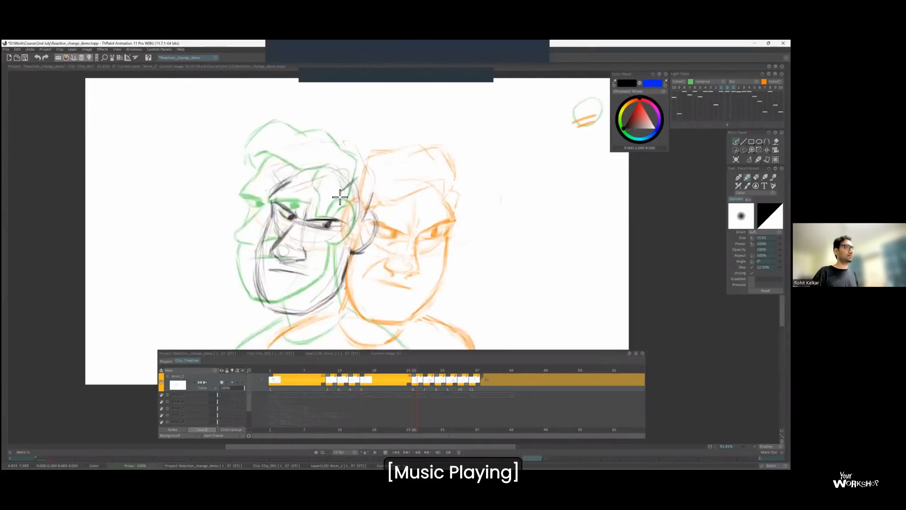
left_click_drag(380, 229, 369, 245)
key("Left")
key("Right")
left_click_drag(299, 178, 352, 185)
key("Left")
key("Right")
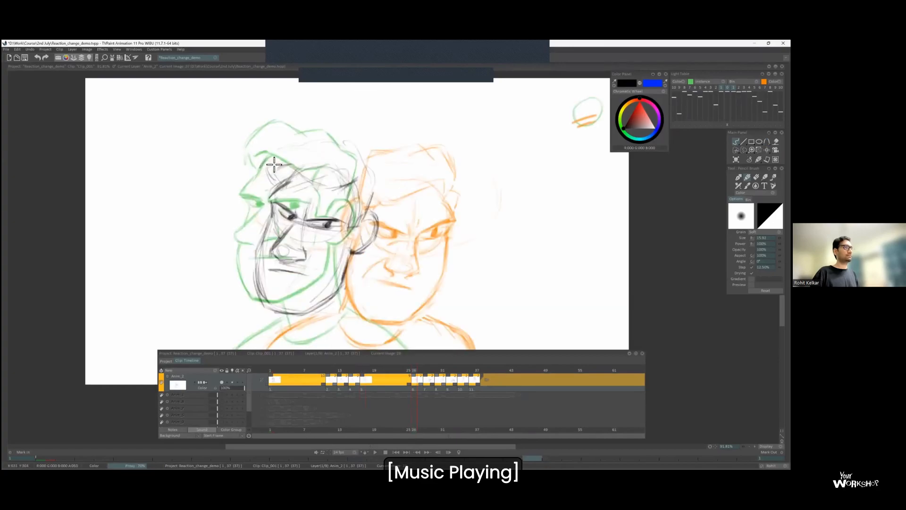
Draw the outer contour of the hair and check it by flipping with the light table off.
left_click_drag(289, 137, 354, 158)
key("Left")
key("Right")
key("l")
key("Left")
key("Right")
key("Left")
key("Right")
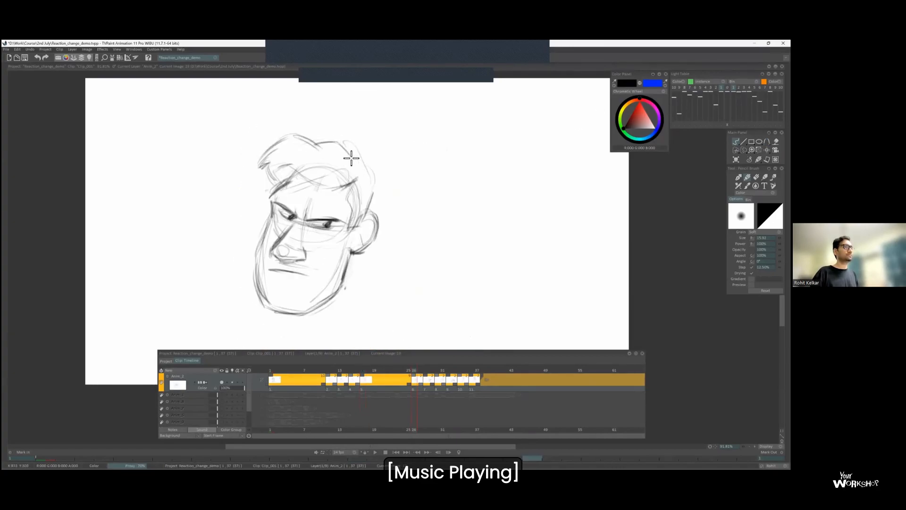
key("Left")
key("Right")
Sketch the front lock and sideburn of the hair, flipping to the previous drawing, and undo the last stroke.
left_click_drag(274, 167, 292, 164)
key("Left")
key("Right")
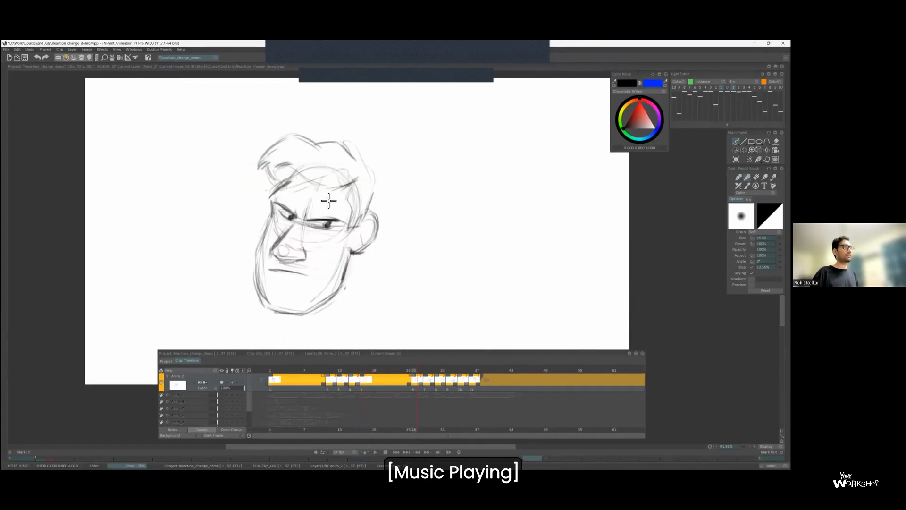
key("Left")
key("Right")
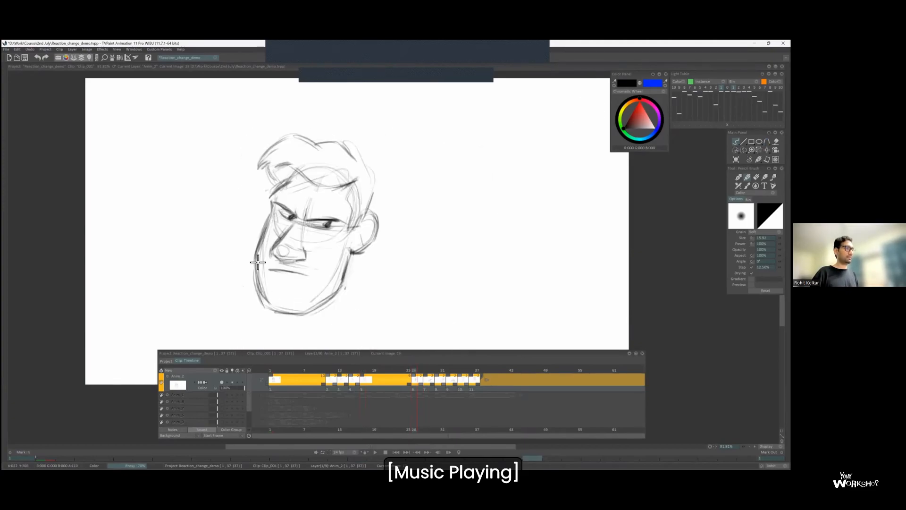
key("ctrl+z")
Redraw the jaw and chin outline with darker strokes and compare it with the adjacent drawings.
left_click_drag(348, 280, 319, 304)
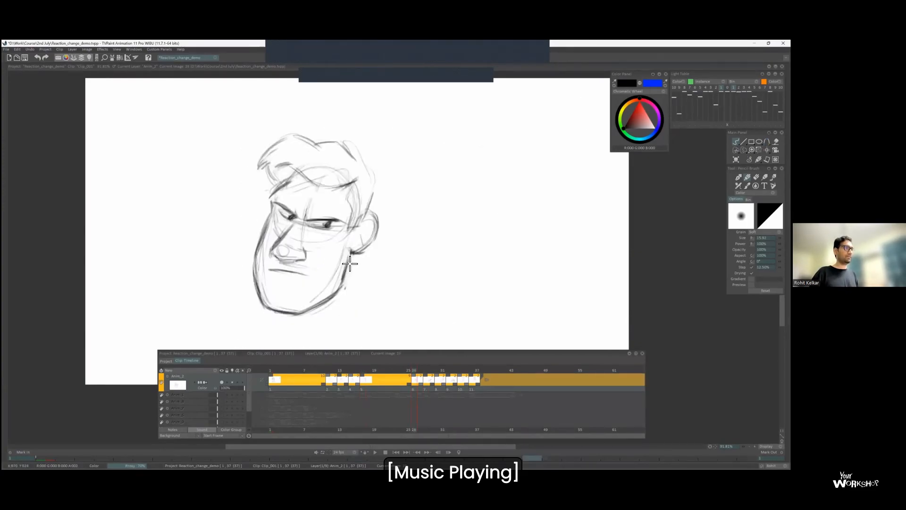
left_click_drag(352, 257, 345, 287)
key("Right")
key("Left")
key("Left")
key("Right")
Refine the back of the hair and the line from the jaw up to the sideburn.
left_click_drag(348, 151, 374, 166)
left_click_drag(352, 265, 358, 196)
key("Left")
key("Right")
key("Left")
key("Right")
Draw the curved shirt collar below the chin of the inbetween head.
mouse_move(293, 255)
left_mouse_down()
mouse_move(338, 269)
mouse_move(353, 255)
left_mouse_up()
key("Left")
key("Right")
scroll(325, 266, "down", 3)
scroll(345, 226, "up", 1)
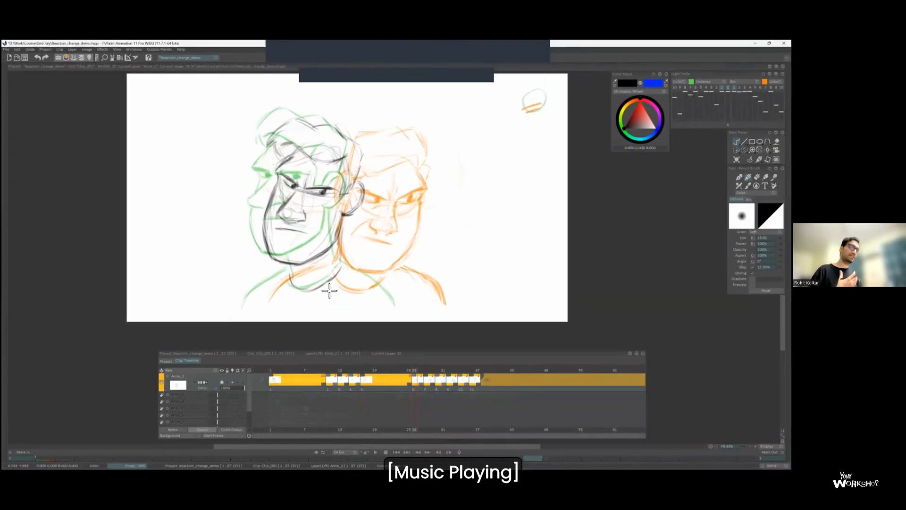
scroll(264, 292, "up", 1)
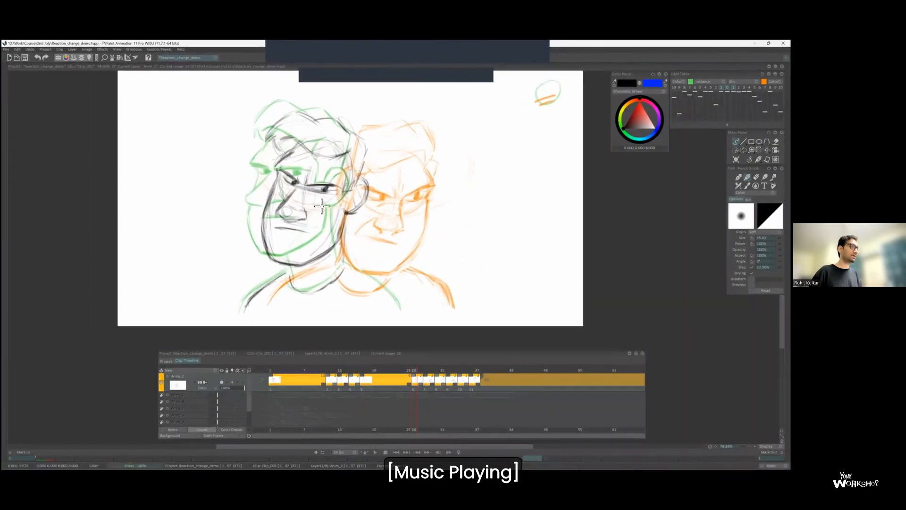
Flip through the head-turn drawings to compare the inbetween with its neighbouring poses and the first drawing.
key("Left")
key("Right")
key("Left")
key("Right")
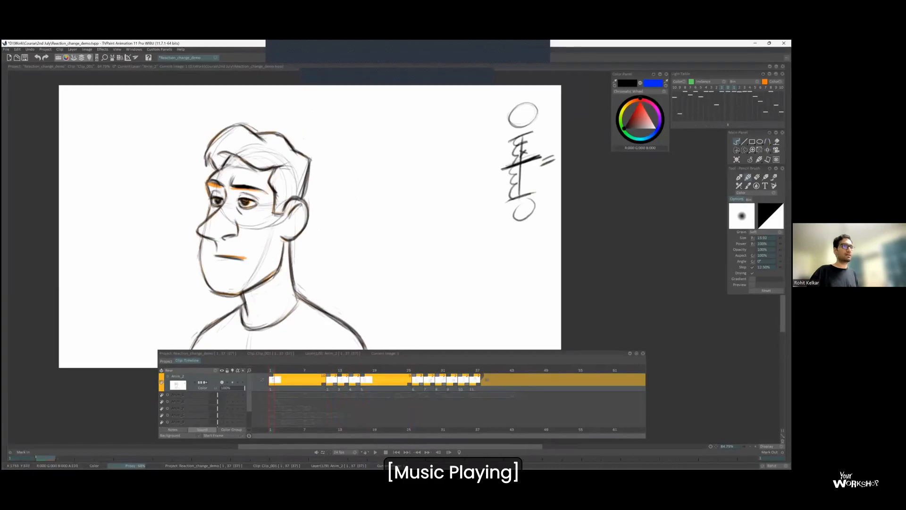
key("Right")
key("Right")
key("Right")
key("Left")
key("Left")
key("Left")
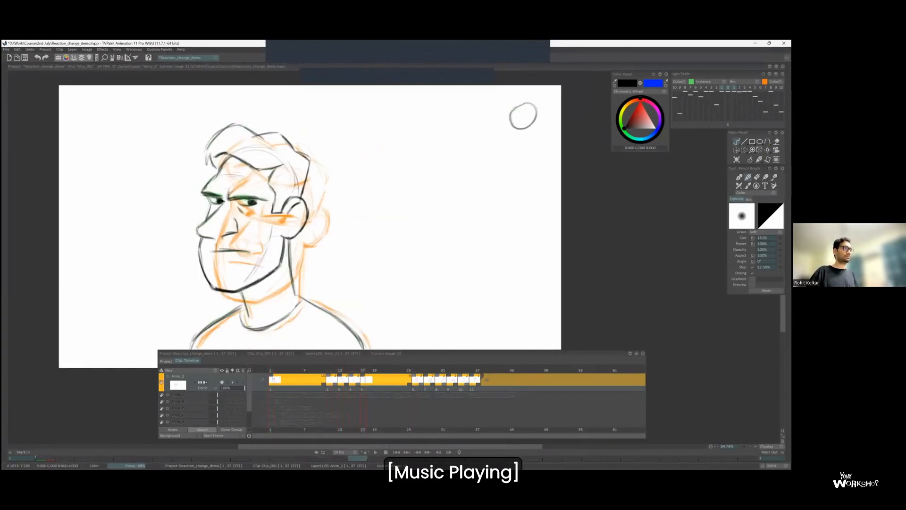
Complete the shoulder lines of the inbetween head and hide the neighbouring drawings to check it alone.
key("Right")
left_click_drag(204, 343, 206, 326)
scroll(278, 257, "down", 3)
key("Right")
left_click(721, 88)
key("Left")
left_click(721, 87)
key("s")
mouse_move(334, 204)
left_mouse_down()
mouse_move(303, 262)
mouse_move(340, 183)
left_mouse_up()
key("p")
key("ctrl+d")
key("l")
key("b")
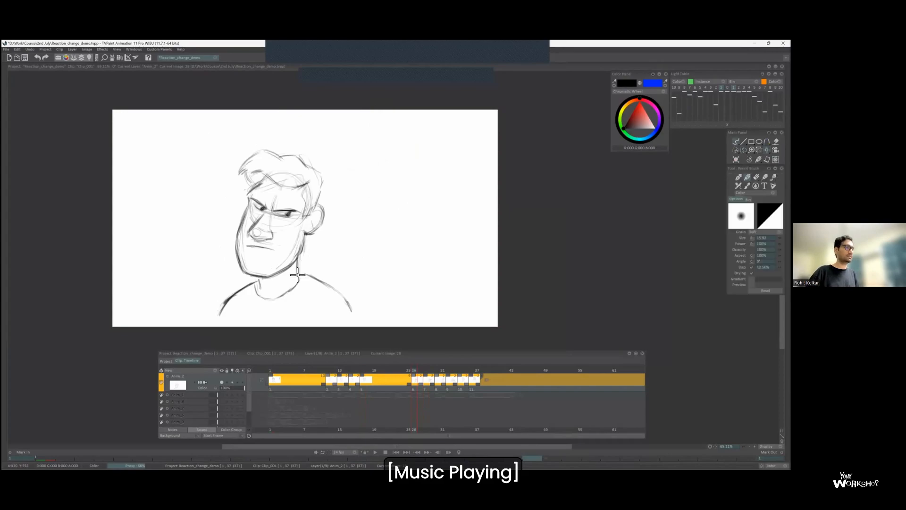
Insert a blank drawing between the frown pose and the inbetween, and sketch its forehead, nose and curved eye guidelines.
key("Left")
key("Left")
key("Insert")
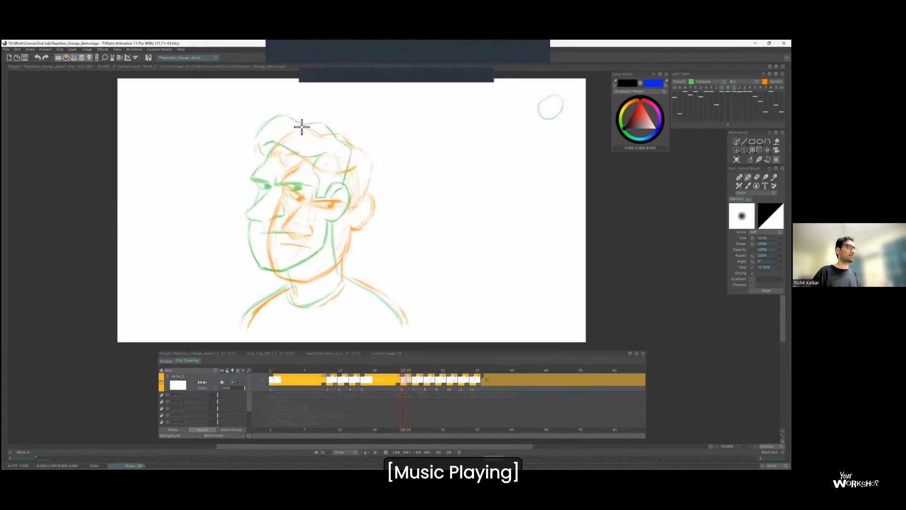
mouse_move(283, 147)
left_mouse_down()
mouse_move(297, 202)
mouse_move(320, 145)
left_mouse_up()
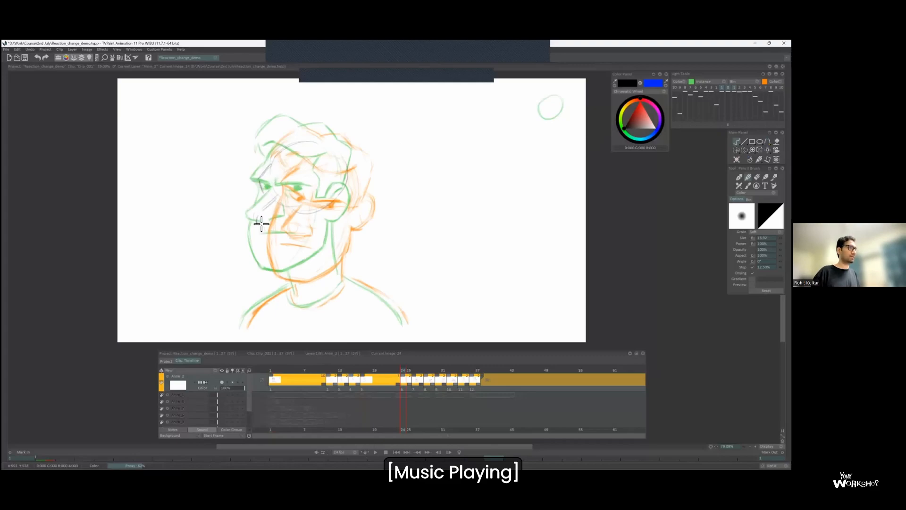
mouse_move(261, 189)
left_mouse_down()
mouse_move(317, 193)
mouse_move(348, 216)
left_mouse_up()
mouse_move(259, 208)
left_mouse_down()
mouse_move(260, 227)
mouse_move(270, 279)
mouse_move(310, 270)
mouse_move(355, 223)
left_mouse_up()
Sketch the hair, back of the head, ear, sideburn and frowning eyes of the new inbetween.
left_click_drag(261, 154, 290, 122)
left_click_drag(356, 150, 349, 192)
left_click_drag(332, 158, 327, 184)
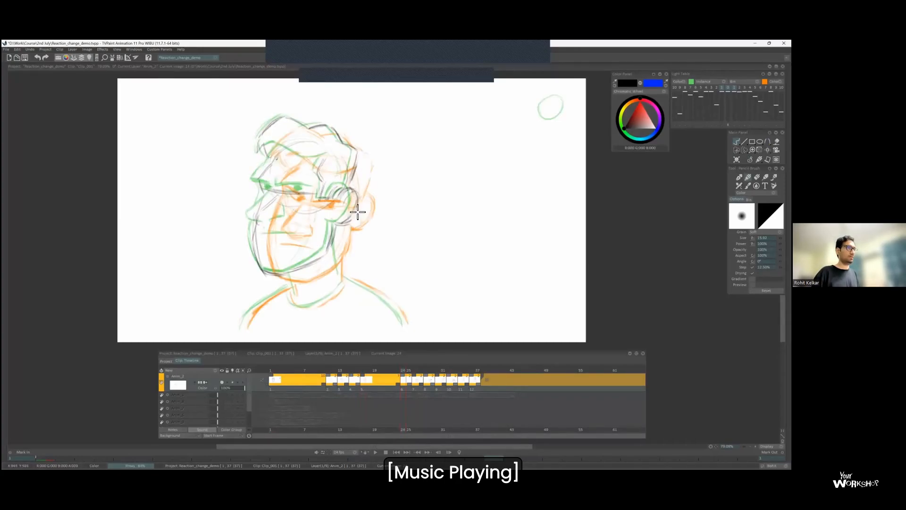
left_click_drag(266, 185, 293, 194)
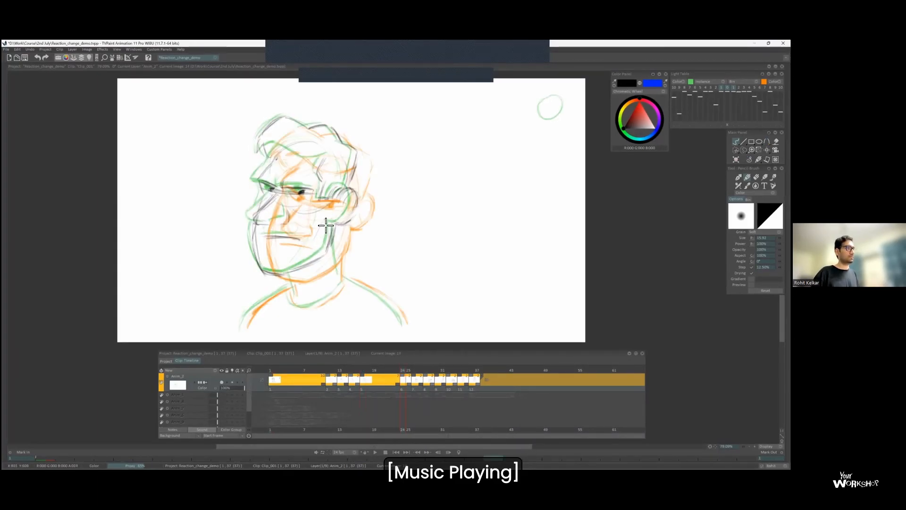
Draw the neck, collar and shoulder lines of the new inbetween.
left_click_drag(342, 293, 344, 281)
left_click_drag(335, 237, 340, 279)
left_click_drag(345, 277, 405, 323)
Adjust which neighbouring drawings the light table shows and flip between frames to check the new inbetween.
left_click(726, 87)
left_click(727, 87)
left_click(733, 87)
key("Left")
key("Right")
key("Left")
key("Right")
key("Left")
key("Right")
left_click(734, 87)
key("Left")
key("Right")
key("Right")
Insert another drawing ahead of the new inbetween and trace the frowning face, hair, ear, jaw and shoulders between its neighbours.
key("Left")
key("Left")
key("Insert")
scroll(275, 154, "up", 3)
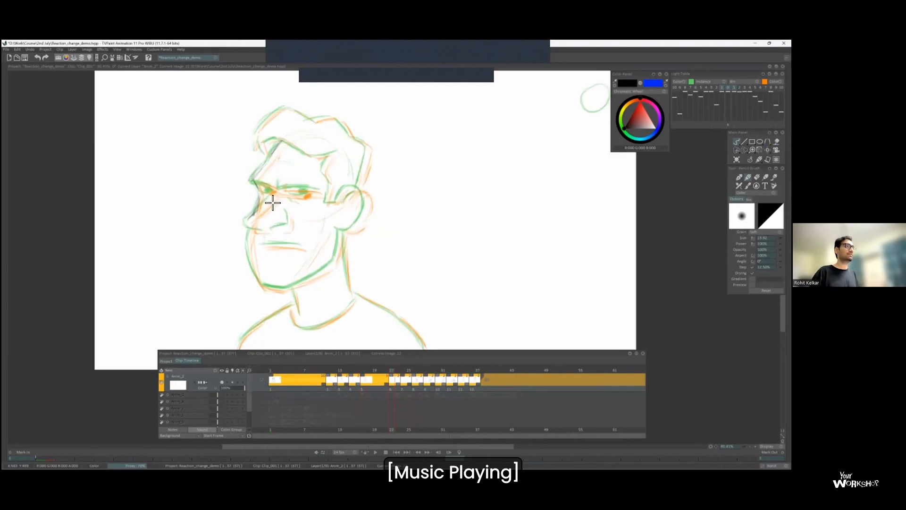
left_click_drag(247, 226, 290, 225)
key("Left")
key("Right")
left_click_drag(253, 181, 272, 186)
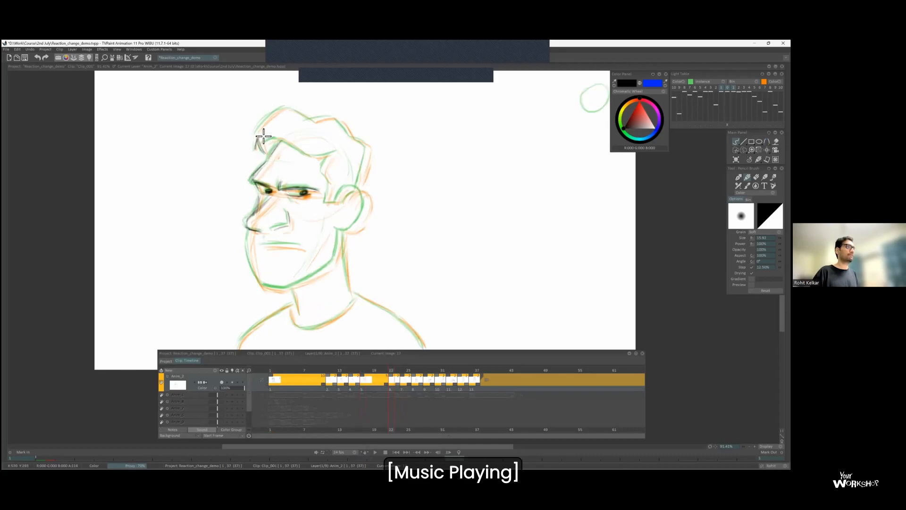
left_click_drag(329, 202, 360, 191)
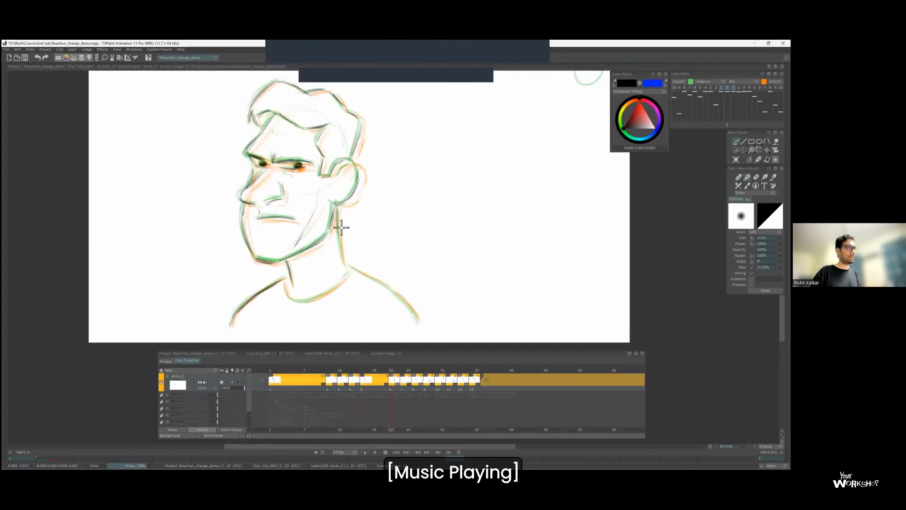
scroll(412, 310, "down", 1)
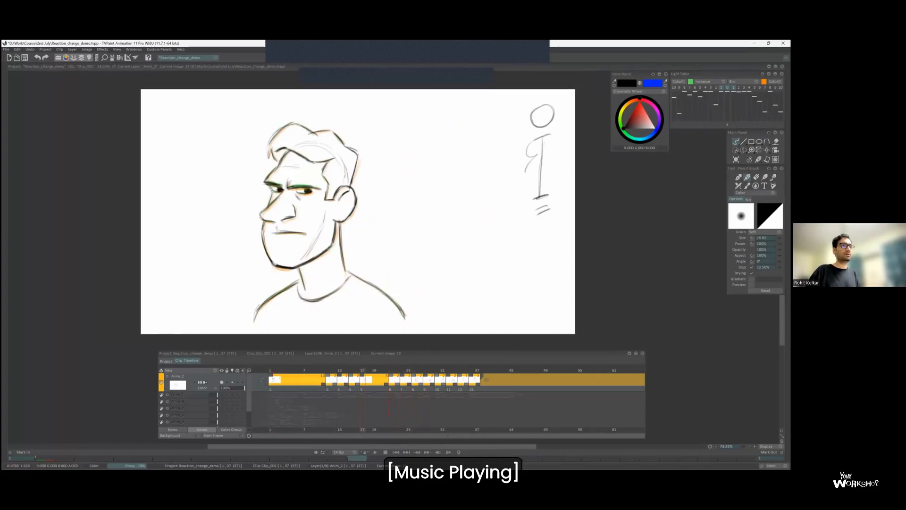
Sketch a vertical spacing chart with curved intervals beside the held frown drawing.
left_click_drag(526, 172, 535, 201)
left_click_drag(532, 159, 553, 152)
left_click_drag(538, 180, 549, 173)
Show the held frown on the light table, draw a circle over each of the three heads, and undo the circles.
key("Right")
key("Right")
key("Right")
left_click(711, 88)
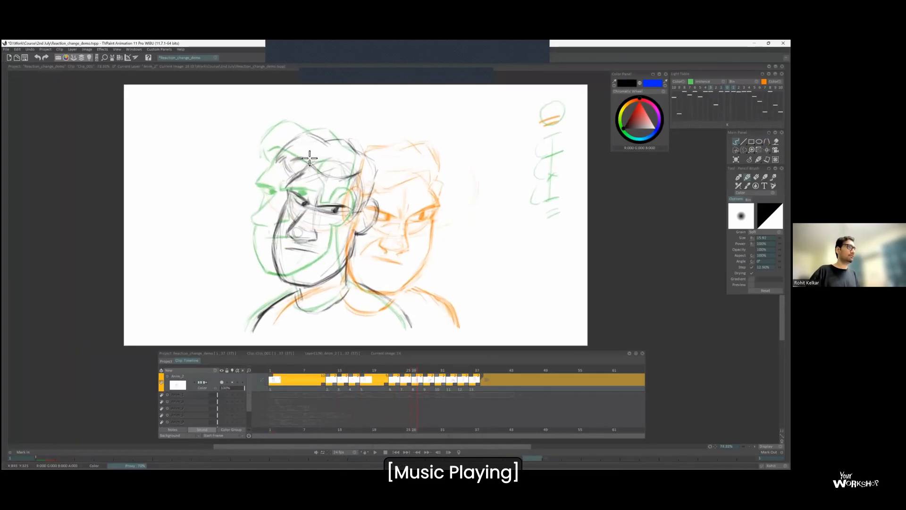
left_click_drag(307, 144, 308, 145)
left_click_drag(396, 170, 397, 172)
left_click_drag(325, 168, 335, 186)
key("ctrl+z")
key("ctrl+z")
key("ctrl+z")
key("ctrl+z")
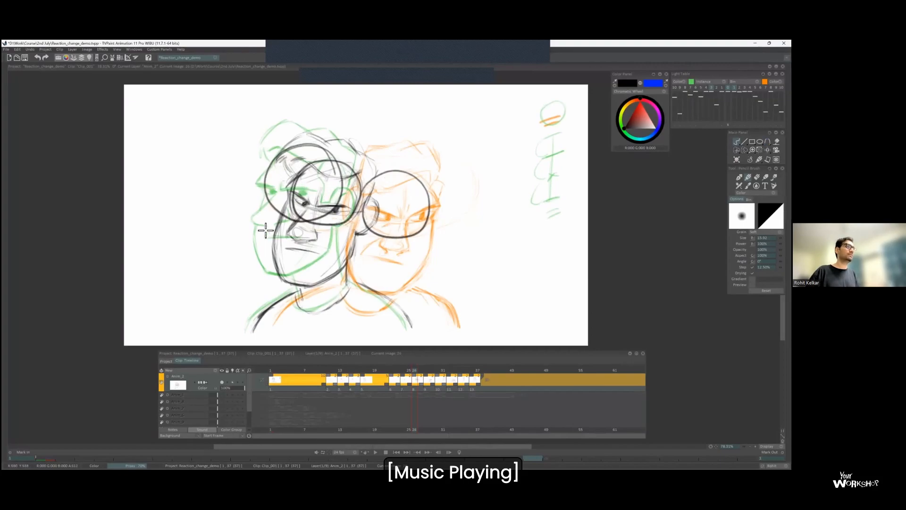
Subdivide the upper interval of the spacing chart beside the held frown with extra ticks and arcs.
key("Left")
key("Left")
key("Left")
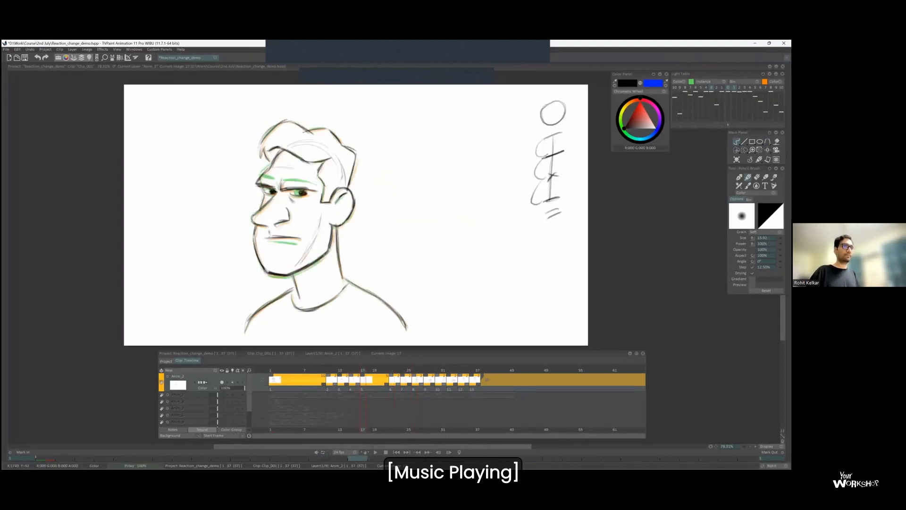
scroll(525, 183, "up", 2)
left_click_drag(555, 126, 551, 153)
left_click_drag(556, 137, 564, 142)
left_click_drag(557, 132, 559, 131)
Flip between the held frown and the head-turn inbetweens to examine their spacing, undoing a test stroke over the head.
scroll(552, 131, "down", 2)
key("Right")
key("Left")
key("Right")
key("Right")
key("Right")
key("Left")
key("Right")
left_click_drag(327, 191, 349, 158)
key("ctrl+z")
key("Left")
key("Left")
key("Right")
key("Right")
key("Left")
key("Right")
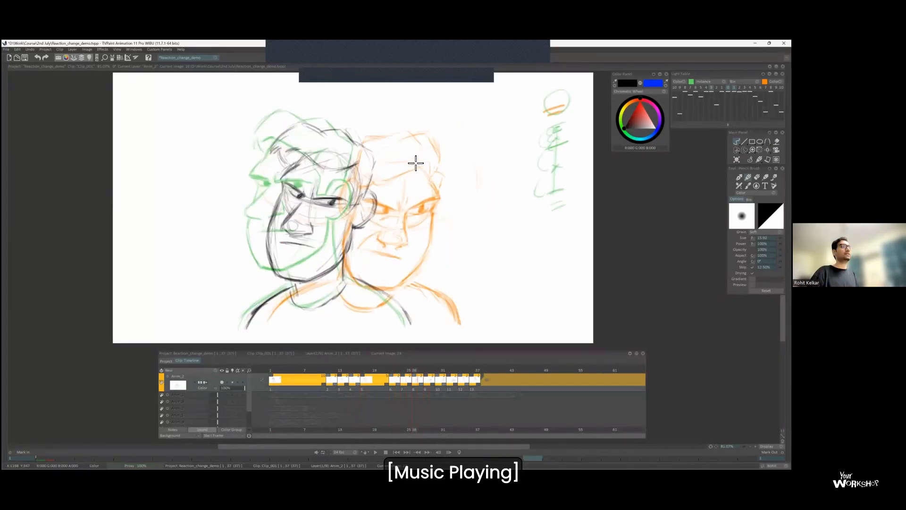
Try a second spacing chart with halved intervals beside the held frown, checking it against circles over the inbetween head.
key("Left")
key("Left")
key("Left")
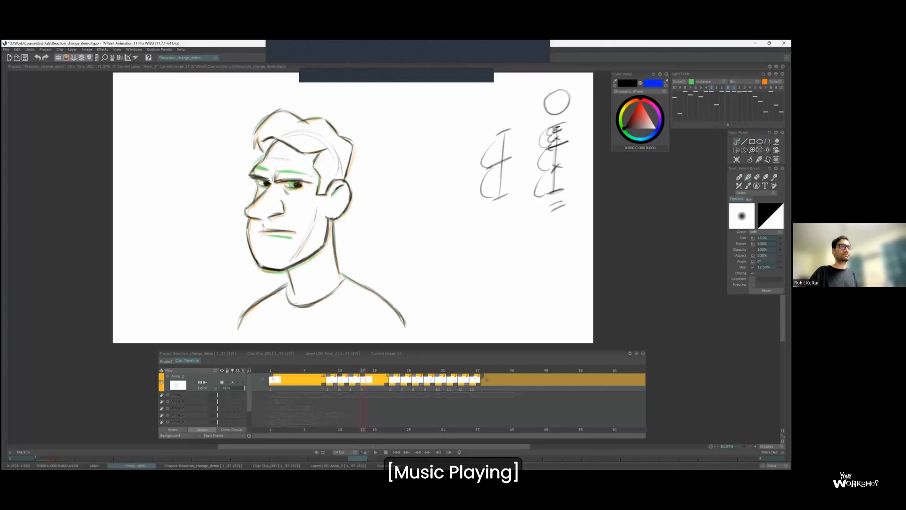
key("Right")
key("Right")
key("Right")
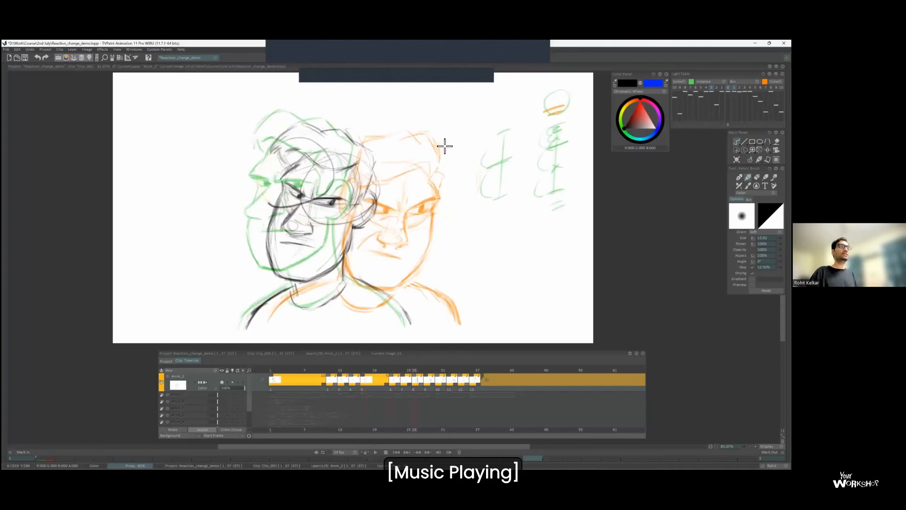
key("Left")
key("Left")
key("Left")
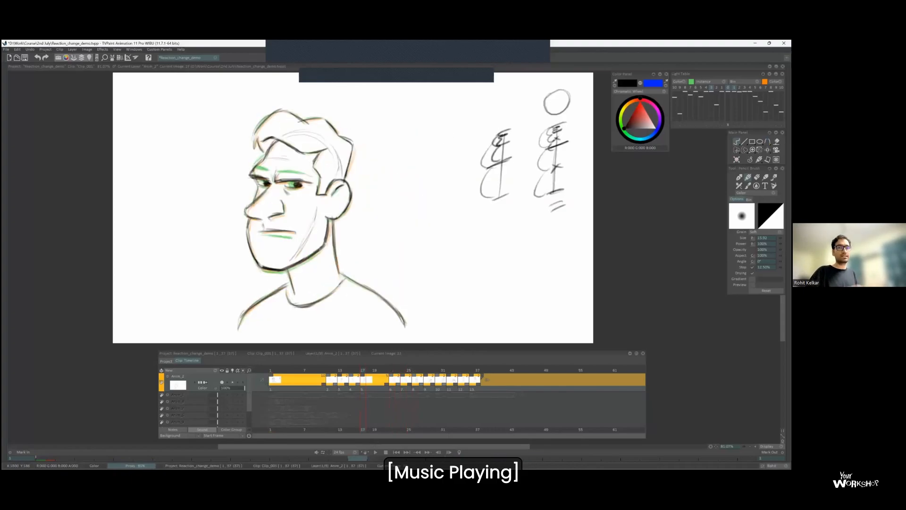
key("Right")
key("Right")
key("Right")
key("Right")
key("Right")
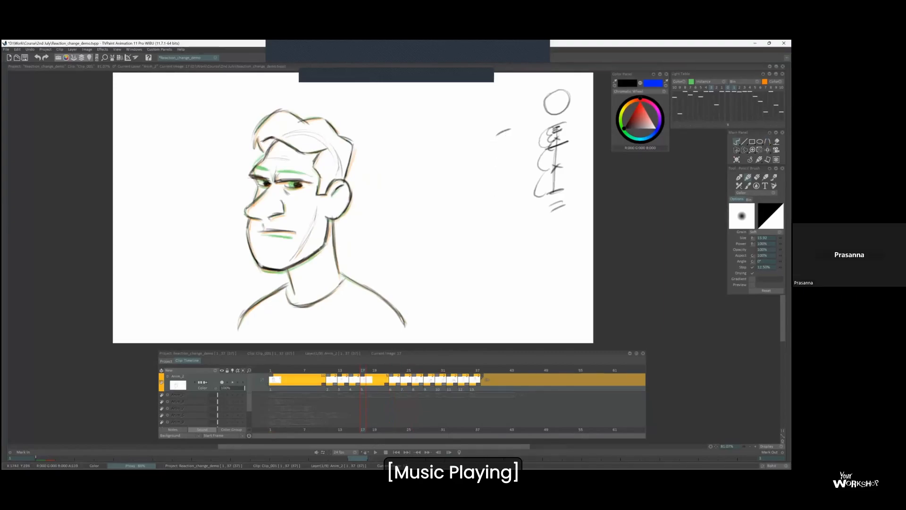
Flip back and forth from the held frown to the head-turn drawings to review the movement.
key("Right")
key("Right")
key("Right")
key("Left")
key("Left")
key("Left")
key("Right")
key("Right")
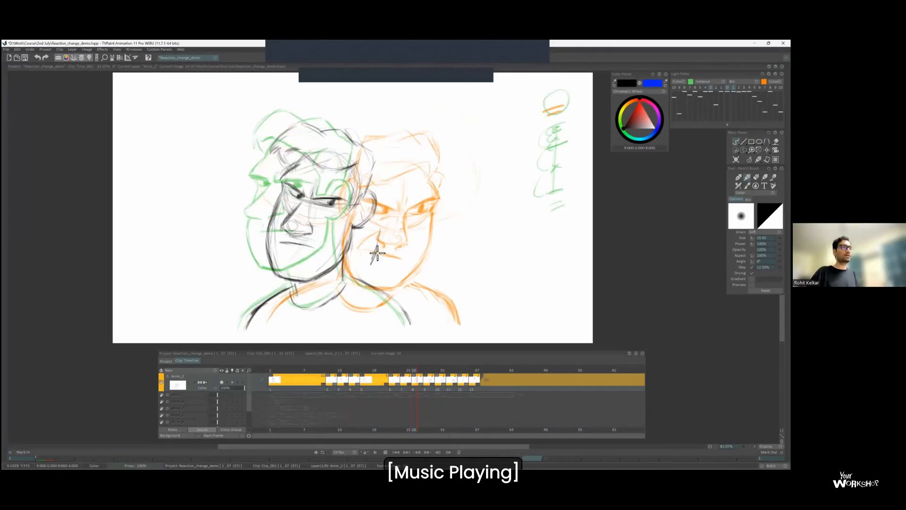
key("Left")
key("Left")
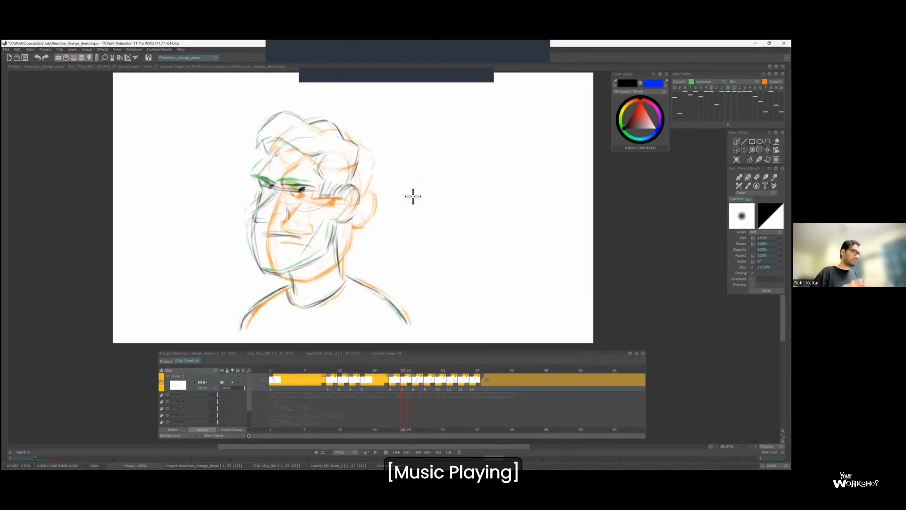
Step through the start of the head turn and delete one frame to tighten its timing.
key("Left")
key("Left")
key("Right")
key("Right")
key("Right")
key("Right")
key("Delete")
Lengthen the hold of the front-facing frown drawing on the timeline, pushing the following drawings later.
key("Left")
key("Left")
key("Right")
key("Right")
key("Right")
key("Right")
left_click_drag(427, 384, 461, 383)
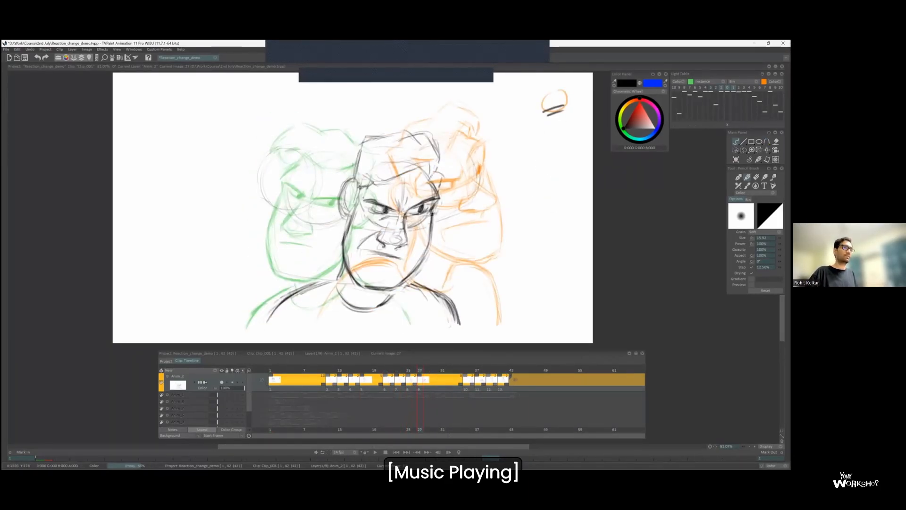
Insert a blank drawing after the front-facing frown and sketch a head circle between that pose and the next one.
left_click(431, 380)
key("Insert")
key("Left")
key("Right")
key("Right")
key("Left")
key("Right")
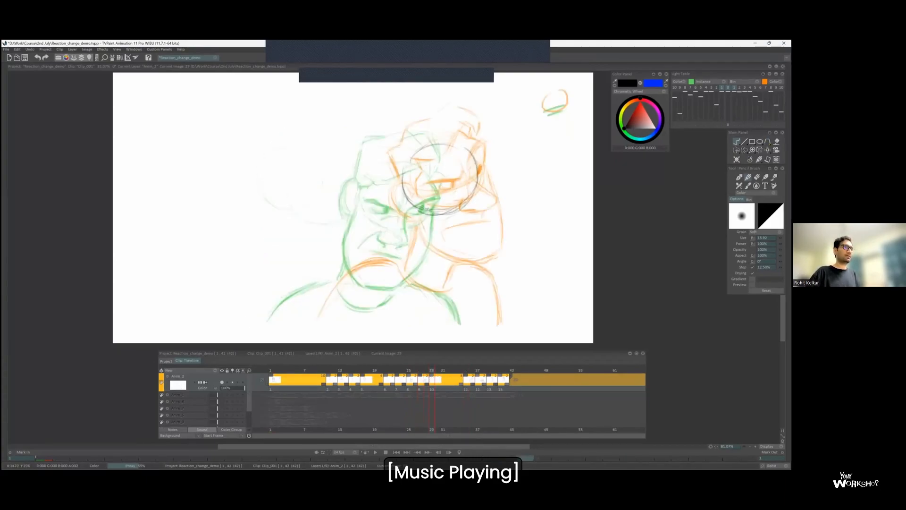
key("ctrl+t")
key("Return")
Flip back to the head-turn inbetween before the front-facing frown to compare it with its neighbours.
key("Left")
key("Left")
key("Right")
key("Left")
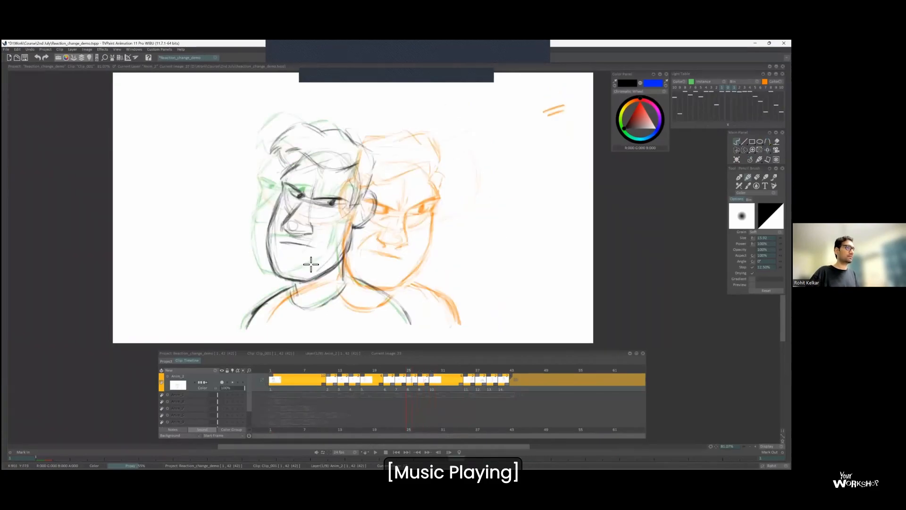
Flip back and forth through the head-turn drawings around the front-facing frown to compare their spacing.
key("Left")
key("Right")
key("Right")
key("Right")
key("Left")
key("Left")
key("Left")
key("Left")
key("Right")
key("Right")
key("Right")
key("Left")
key("Right")
key("Right")
key("Left")
key("Right")
Sketch the jaw, the far side of the face and the near ear around the head circle of the new inbetween.
left_click_drag(423, 146, 406, 205)
left_click_drag(405, 287, 486, 266)
left_click_drag(478, 183, 477, 254)
mouse_move(405, 217)
left_mouse_down()
mouse_move(410, 251)
mouse_move(486, 270)
left_mouse_up()
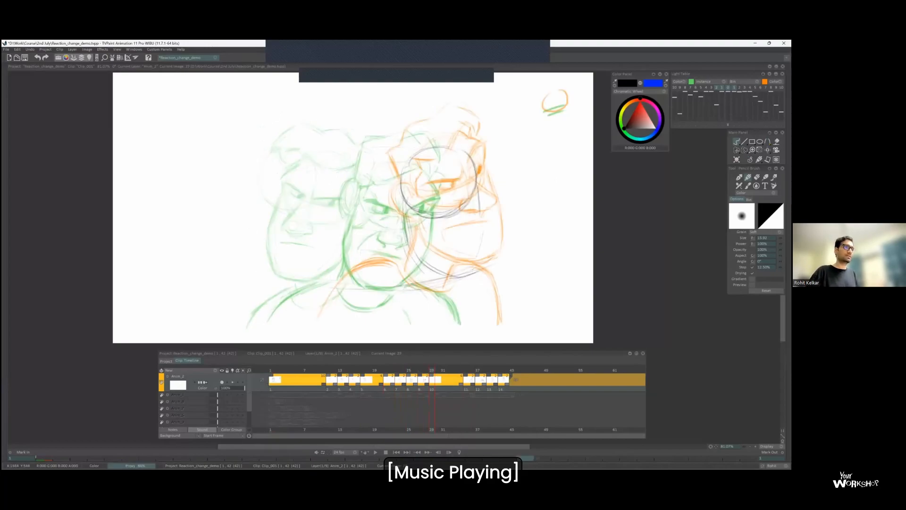
left_click_drag(397, 193, 401, 223)
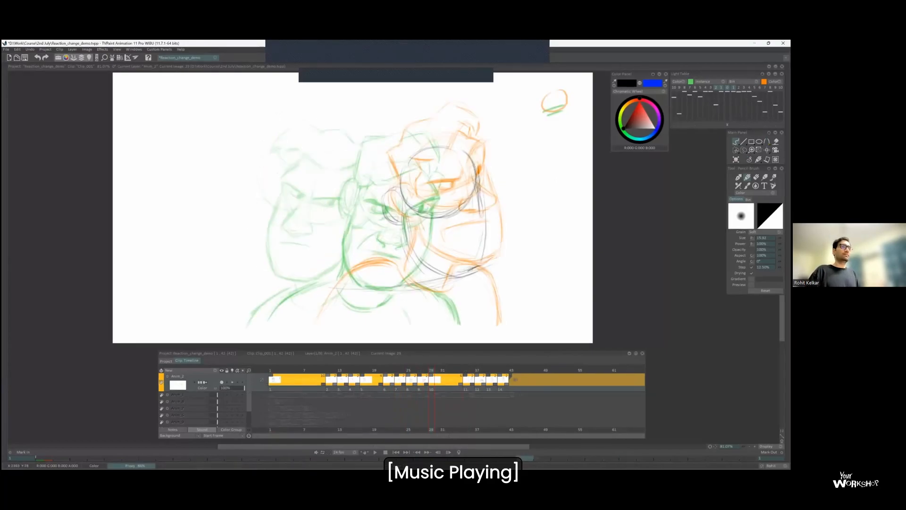
Draw the curved eye line across the head circle, flipping against the next drawing to check its height.
key("l")
key("Right")
key("Left")
key("Right")
key("Left")
left_click_drag(409, 201, 450, 201)
key("Left")
key("Right")
key("Left")
key("Right")
key("Right")
key("Left")
Lasso the rough head sketch, rotate it slightly, apply the transform and return to the drawing brush.
key("l")
key("Right")
key("Left")
key("s")
left_click_drag(407, 276, 494, 265)
key("ctrl+t")
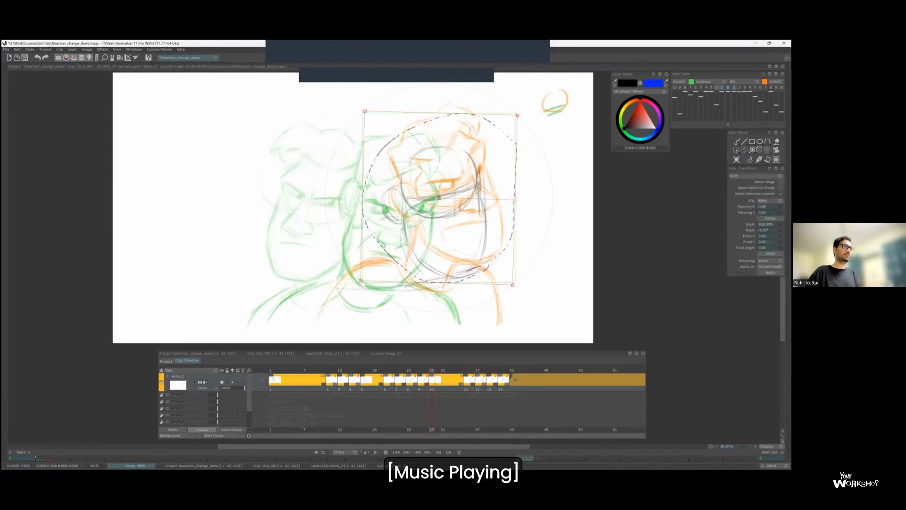
key("Return")
key("ctrl+d")
key("b")
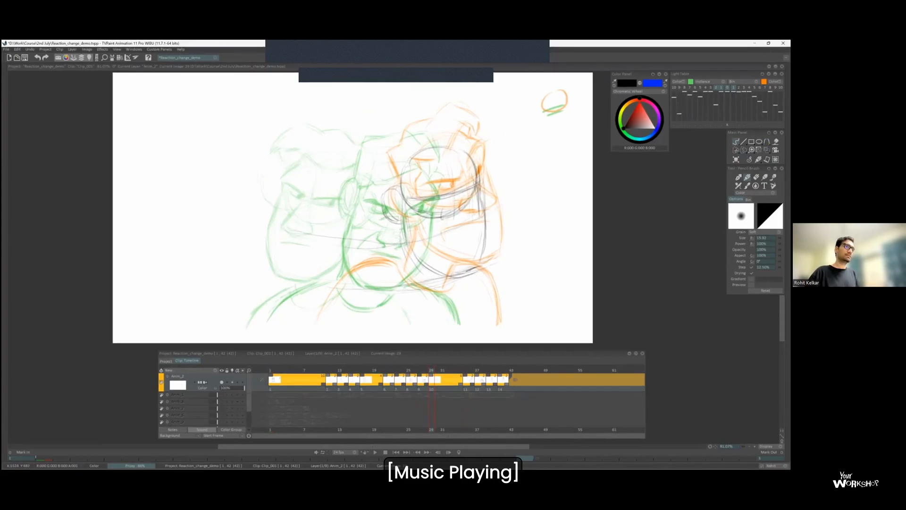
Draw the nose, lowered frowning brows and eyes on the inbetween's face, checking them against the neighbouring drawings.
key("l")
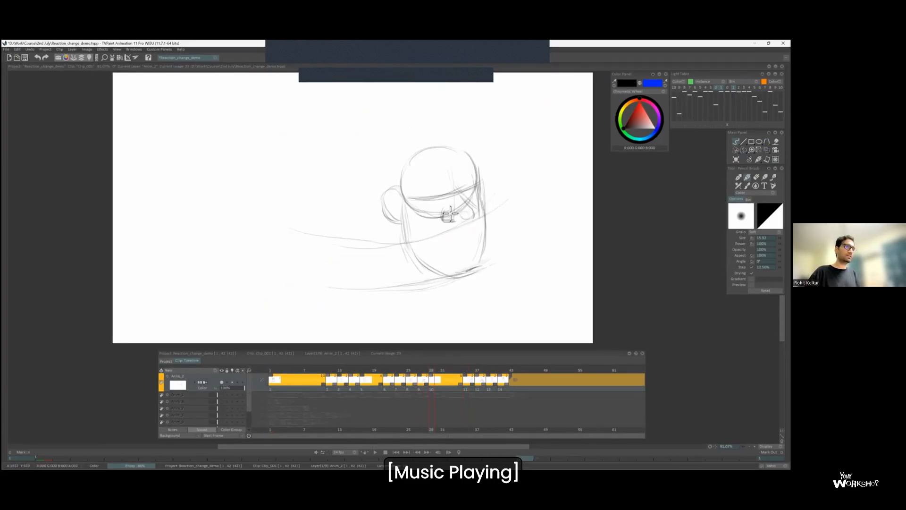
key("l")
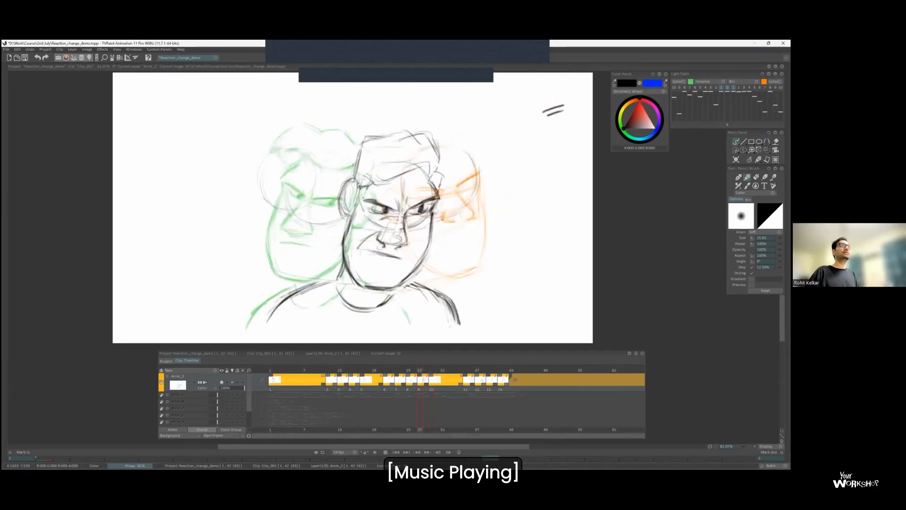
key("l")
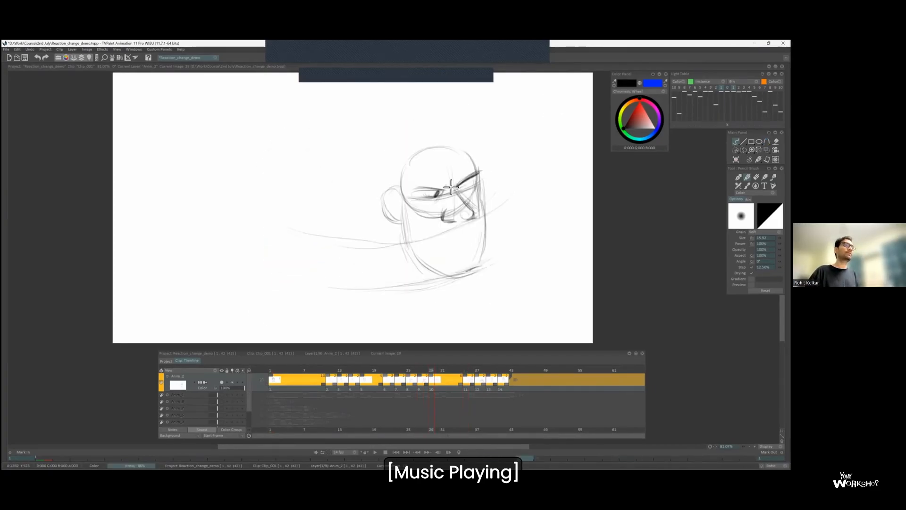
key("Right")
key("Left")
key("Right")
key("Left")
key("Right")
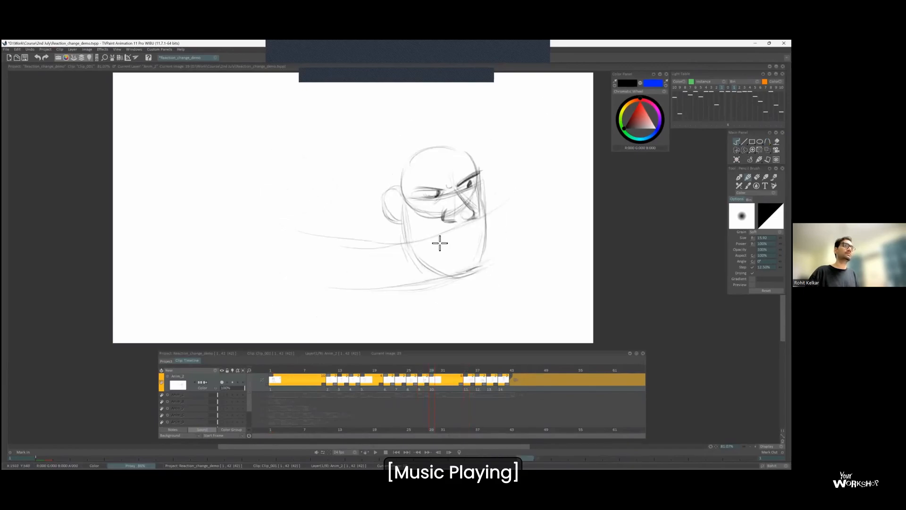
Draw the frowning mouth and strengthen the near brow and ear lines, flipping to the adjacent drawings to check the motion.
key("Left")
left_click_drag(427, 239, 474, 229)
key("Right")
key("Left")
left_click_drag(412, 190, 445, 190)
key("Right")
key("Left")
left_click_drag(391, 219, 400, 224)
key("Right")
key("Left")
key("Left")
key("Right")
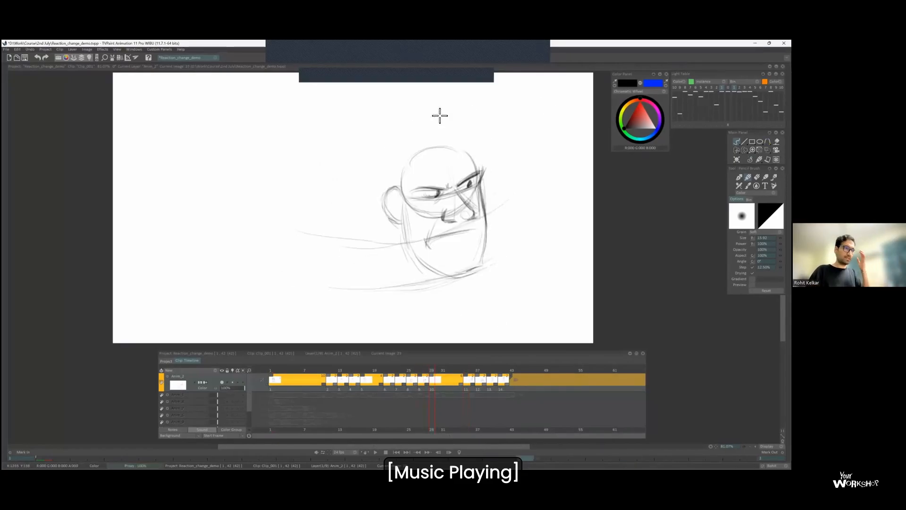
key("Right")
key("Left")
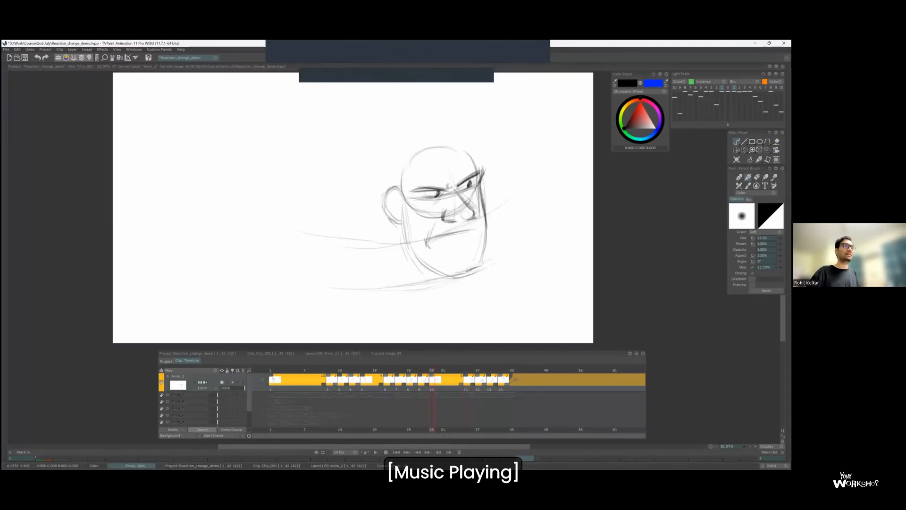
Show the neighbouring drawings as onion skin and sketch both shoulder lines between the green and orange poses.
key("l")
key("Right")
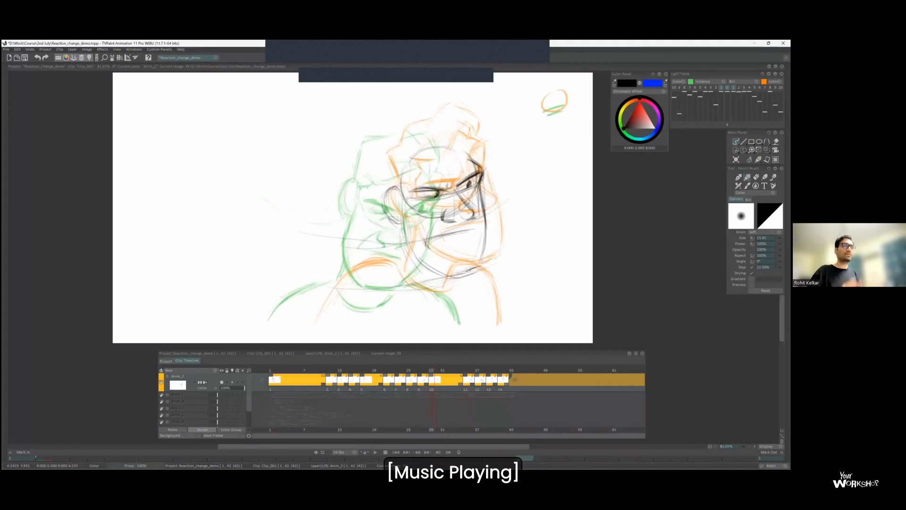
left_click_drag(329, 296, 384, 279)
left_click_drag(343, 296, 394, 282)
left_click_drag(312, 321, 351, 289)
key("Left")
key("Right")
left_click_drag(453, 286, 488, 323)
key("Right")
key("Left")
Reinforce the far shoulder line and draw the neck and the curved shirt collar beneath the jaw.
left_click(727, 88)
left_click(727, 87)
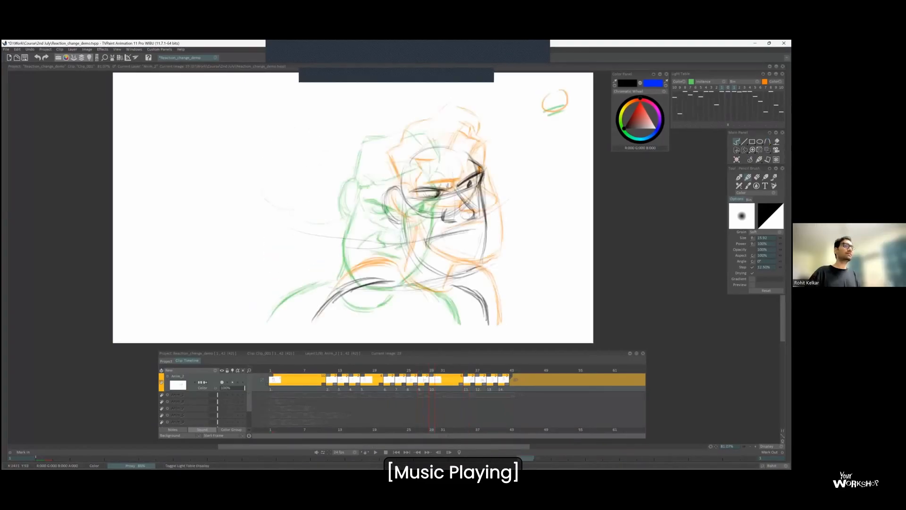
left_click_drag(465, 285, 488, 324)
key("Right")
key("Left")
mouse_move(404, 239)
left_mouse_down()
mouse_move(394, 282)
mouse_move(435, 291)
left_mouse_up()
left_click_drag(395, 283, 437, 297)
Draw the sideburn, hairline and swept-up hair outline on the head, flipping between drawings to check the hair shape.
left_click_drag(394, 182, 388, 158)
mouse_move(396, 187)
left_mouse_down()
mouse_move(406, 207)
mouse_move(414, 178)
left_mouse_up()
mouse_move(413, 178)
left_mouse_down()
mouse_move(410, 162)
mouse_move(429, 168)
left_mouse_up()
left_click_drag(433, 167, 451, 137)
mouse_move(456, 136)
left_mouse_down()
mouse_move(467, 151)
mouse_move(450, 137)
mouse_move(475, 135)
left_mouse_up()
key("l")
key("Left")
key("Right")
key("Left")
key("Right")
mouse_move(405, 135)
left_mouse_down()
mouse_move(421, 128)
mouse_move(388, 157)
mouse_move(428, 125)
left_mouse_up()
key("Left")
key("Right")
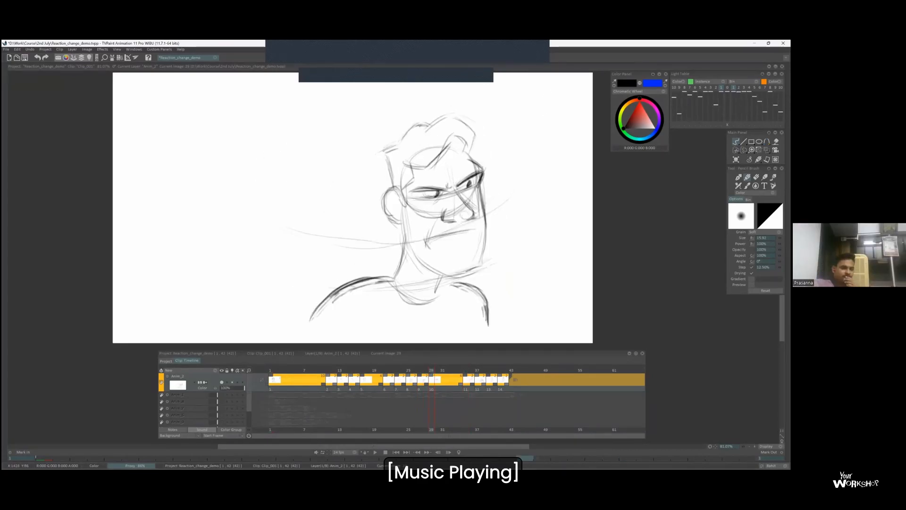
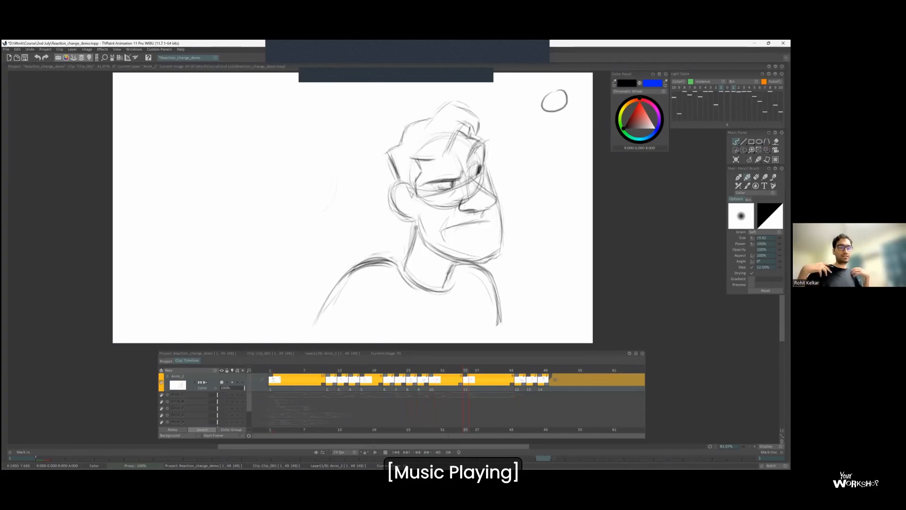
Draw a spacing chart beside the front-facing frown drawing, with a double line above it and a circle below, flipping between drawings.
key("Right")
key("Left")
key("Left")
key("Right")
key("Left")
key("Left")
key("Left")
left_click_drag(552, 170, 551, 188)
left_click_drag(541, 190, 562, 183)
left_click_drag(556, 194, 557, 194)
key("Right")
key("Right")
Show the neighbouring drawings as onion skin and add the inbetween ticks and connecting arcs to the spacing chart.
key("Left")
key("Left")
key("Right")
key("l")
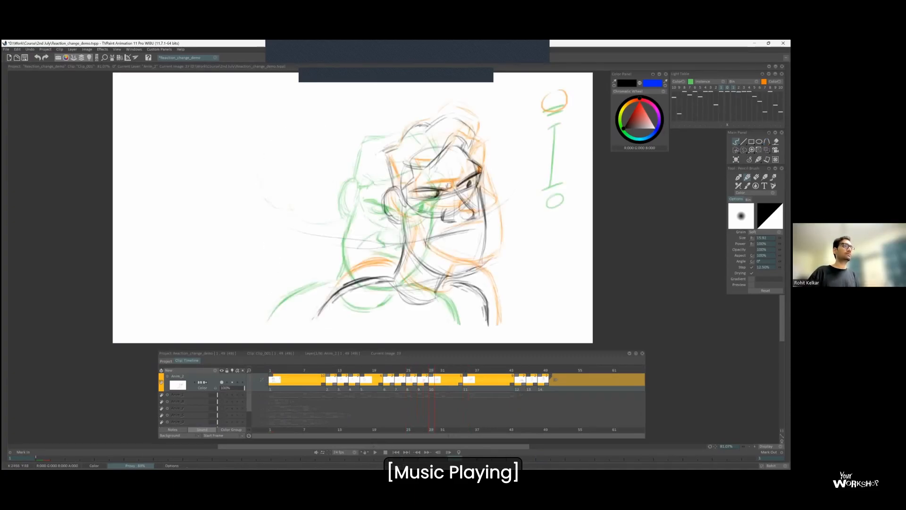
key("Left")
key("Right")
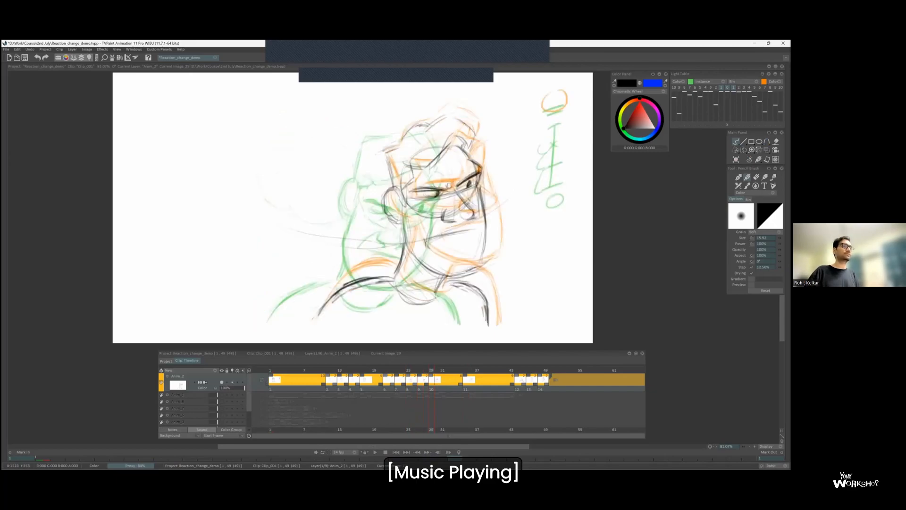
key("Left")
key("Right")
Insert a new drawing before the final turned pose and sketch the back of the head, ear and near jaw line.
key("Right")
key("Insert")
scroll(538, 106, "up", 1)
mouse_move(383, 165)
left_mouse_down()
mouse_move(391, 189)
mouse_move(383, 200)
mouse_move(408, 227)
mouse_move(418, 258)
left_mouse_up()
key("Left")
key("Right")
key("Left")
key("Right")
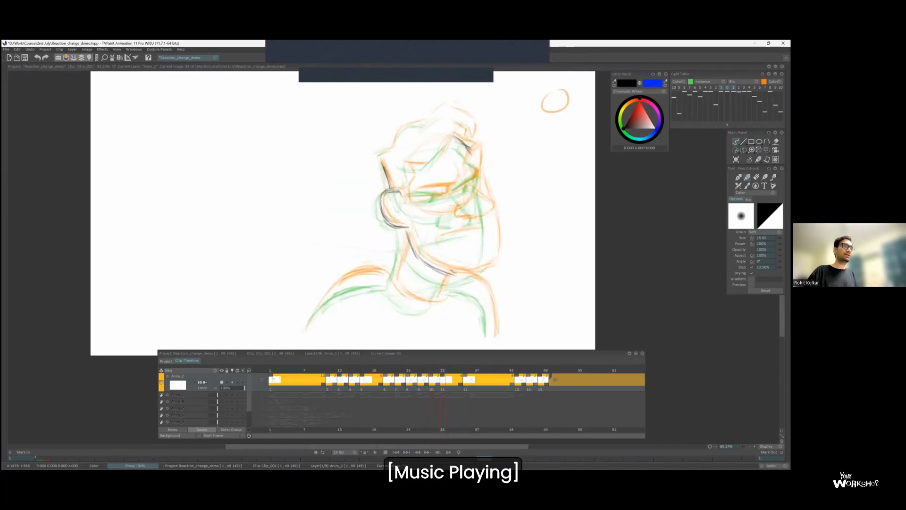
Draw the far cheek contour down to the chin and join it to the jaw line.
left_click_drag(485, 189, 491, 262)
left_click_drag(490, 267, 460, 273)
key("Left")
key("Right")
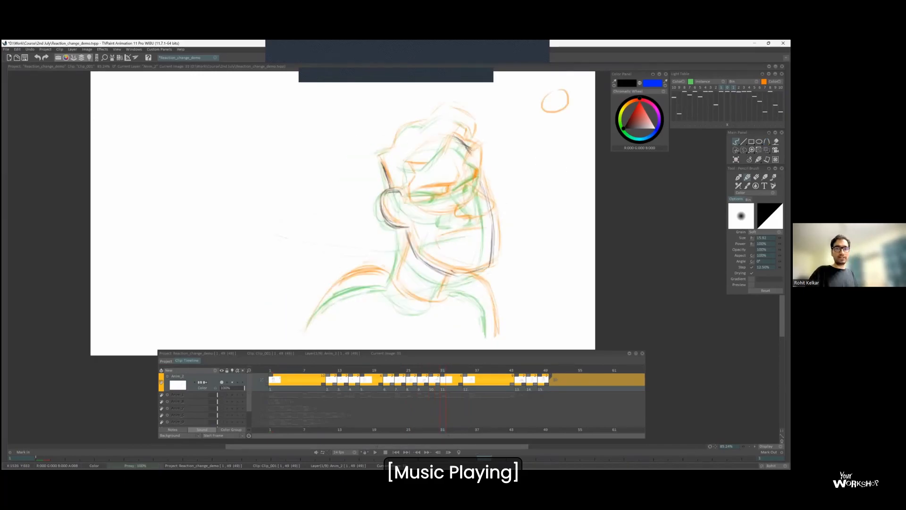
left_click_drag(538, 127, 560, 124)
mouse_move(548, 128)
left_mouse_down()
mouse_move(547, 197)
mouse_move(530, 200)
left_mouse_up()
left_click_drag(535, 165, 564, 153)
left_click_drag(532, 198, 565, 186)
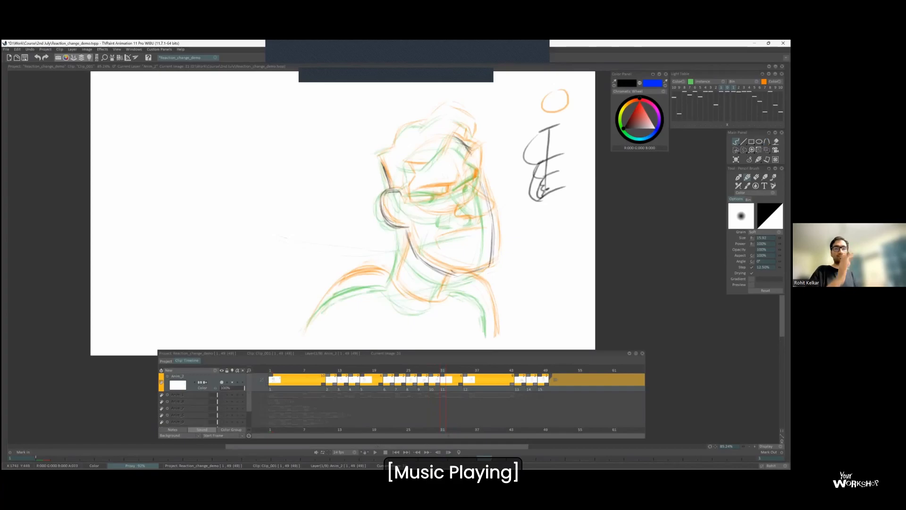
key("ctrl+z")
key("ctrl+z")
key("ctrl+z")
key("ctrl+z")
key("ctrl+z")
Draw the swept-up hair outline, hairline and sideburn on the inbetween, flipping to the previous drawing to check the shape.
key("Left")
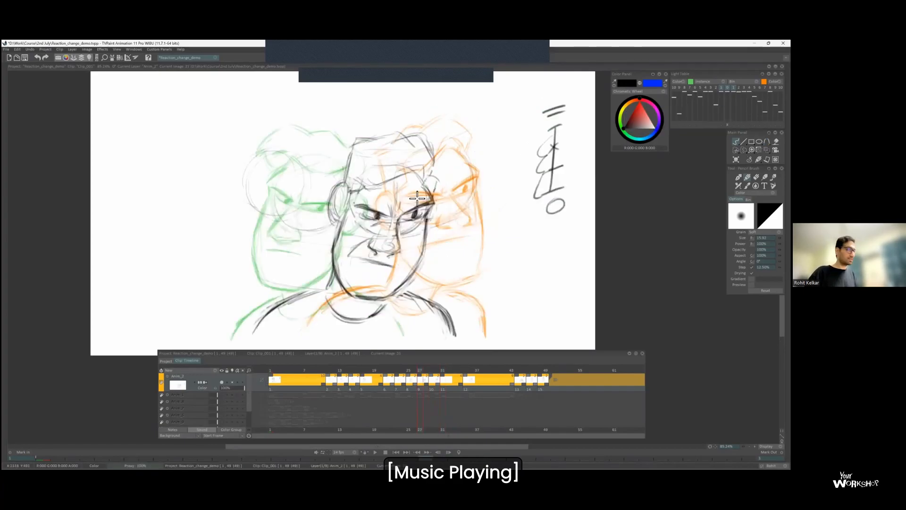
key("Right")
key("Left")
key("Right")
mouse_move(392, 150)
left_mouse_down()
mouse_move(425, 122)
mouse_move(474, 123)
mouse_move(438, 158)
left_mouse_up()
key("Left")
key("Right")
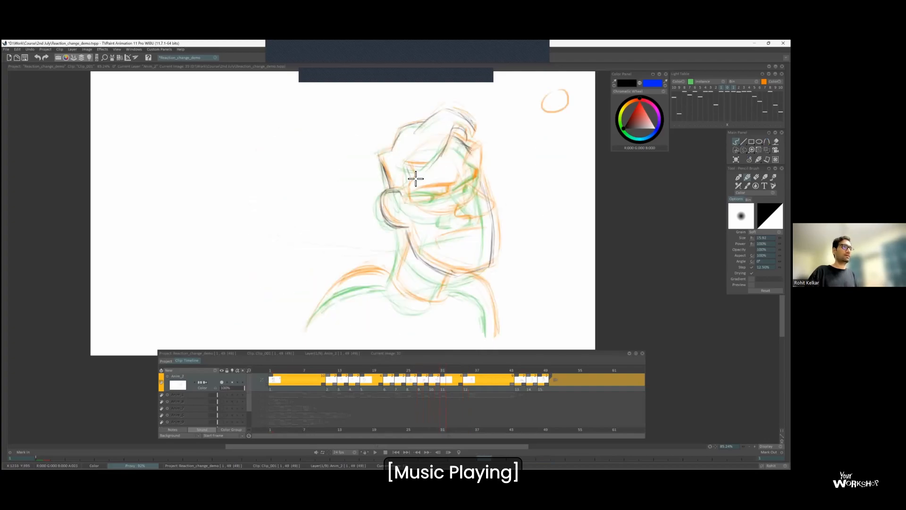
left_click_drag(475, 126, 467, 143)
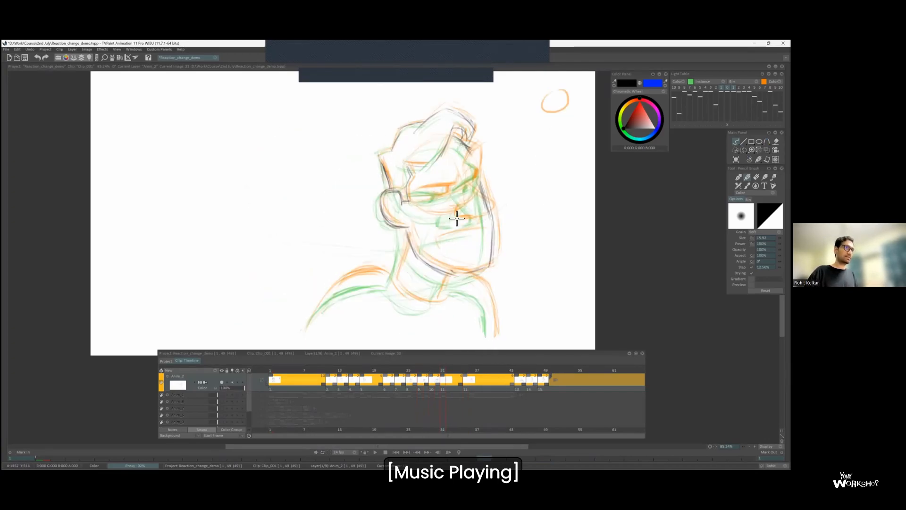
Draw the nose between the green and orange onion-skin poses.
left_click_drag(486, 200, 488, 211)
key("Left")
key("Right")
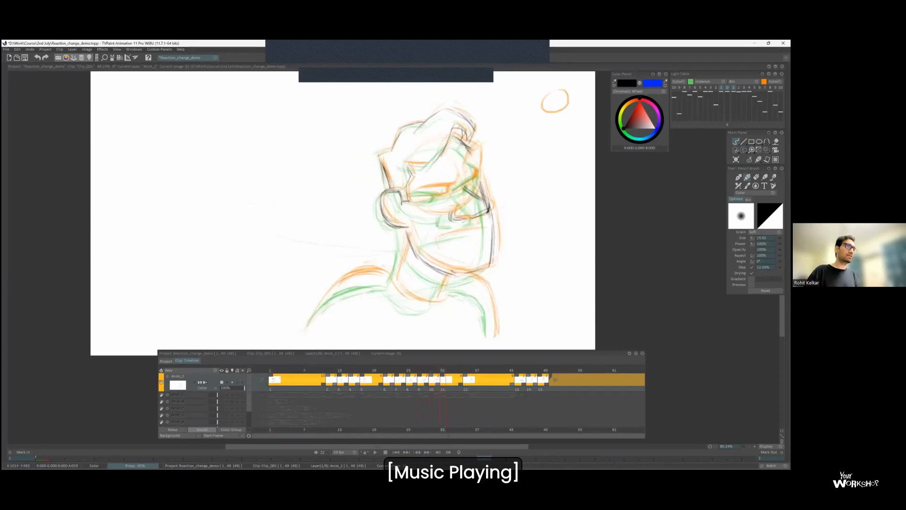
Draw the far brow contour and the near eyebrow on the inbetween, flipping to the previous drawing for comparison.
key("Left")
key("Right")
key("Left")
key("Right")
key("Left")
key("Right")
key("Left")
key("Right")
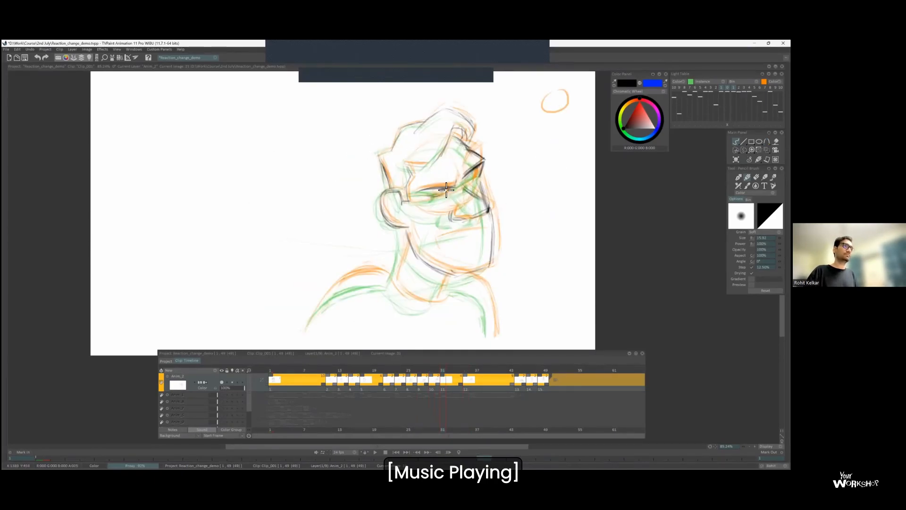
Draw both eyes and the frowning mouth on the inbetween, comparing them with the neighbouring drawings.
key("Left")
key("Right")
key("Right")
key("Left")
key("Right")
key("Left")
key("Left")
key("Left")
key("Left")
key("Left")
key("Left")
key("Left")
key("Left")
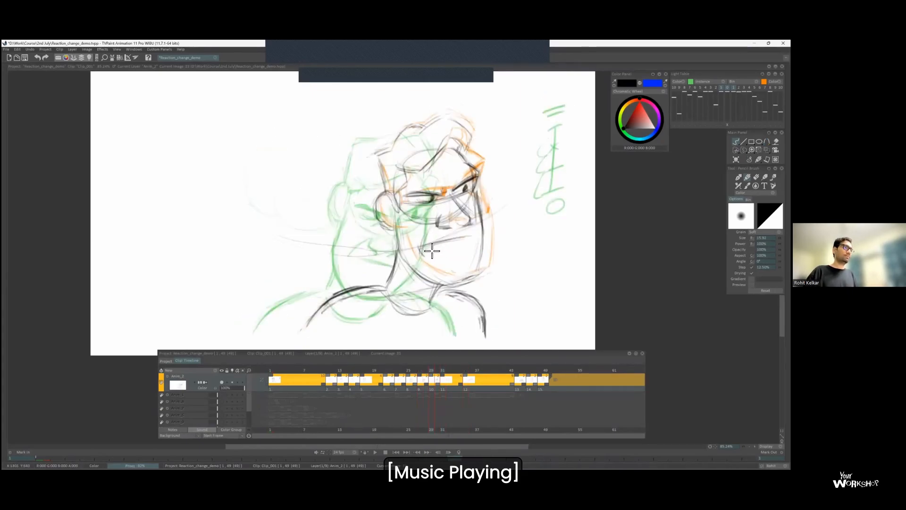
key("Right")
key("Right")
key("Right")
key("Right")
key("Right")
key("Right")
key("Right")
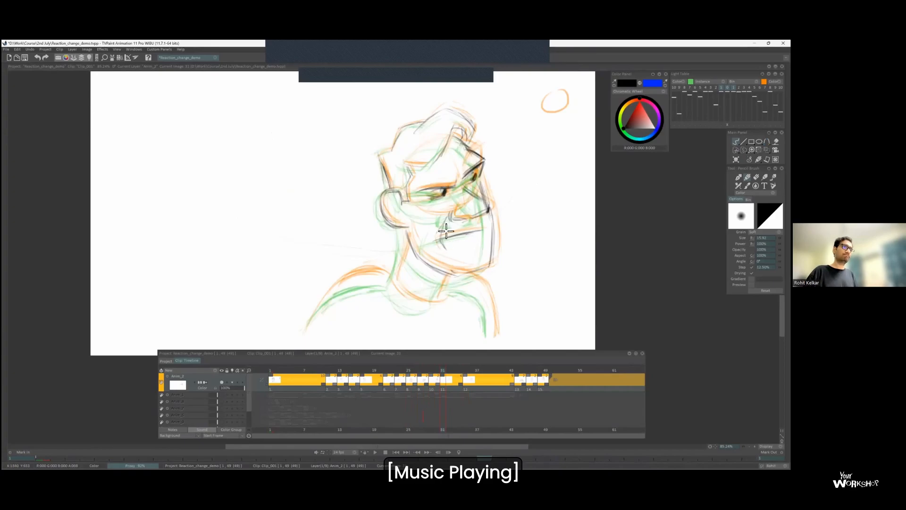
Darken the far eyebrow and draw the near shoulder line, flipping through the adjacent drawings to check the motion.
key("Right")
key("Left")
key("Right")
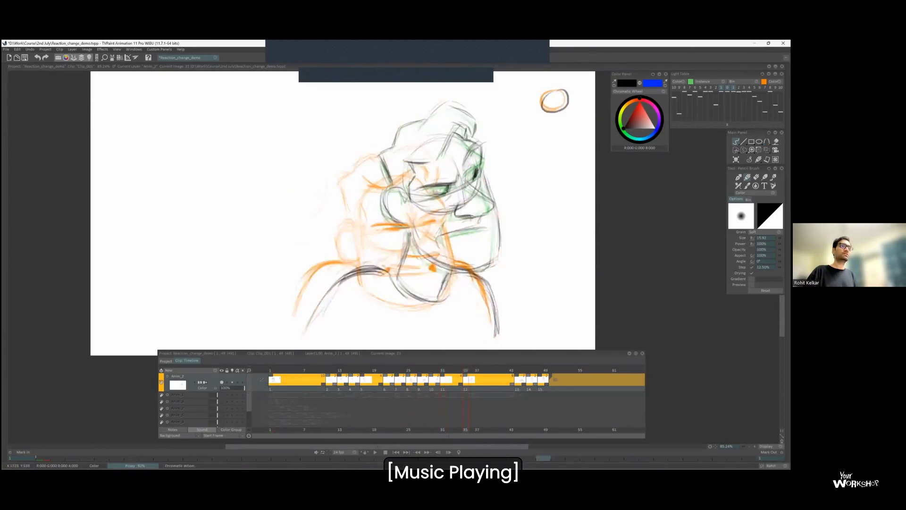
key("Left")
key("Right")
key("Left")
key("Left")
key("Right")
key("Left")
key("Right")
key("Left")
key("Right")
key("Left")
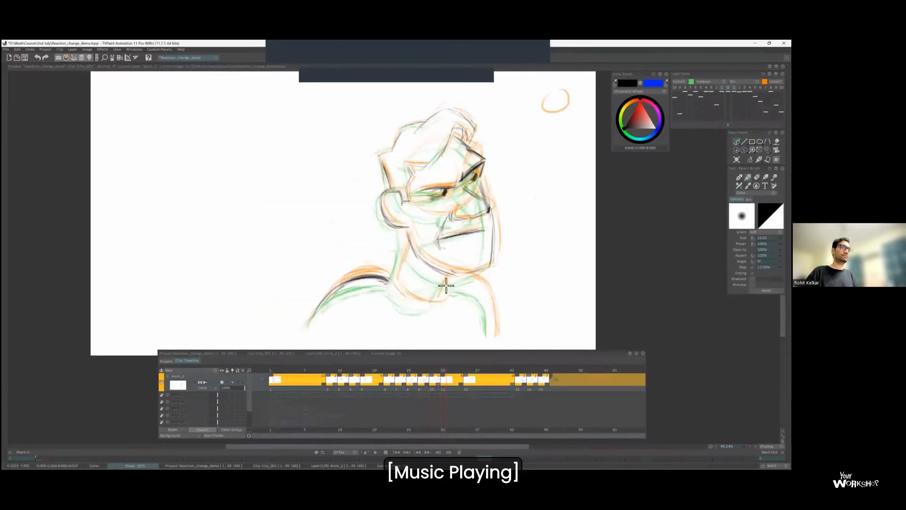
Draw the neck, far shoulder line and curved shirt collar between the onion-skin poses.
key("Right")
key("Left")
key("Right")
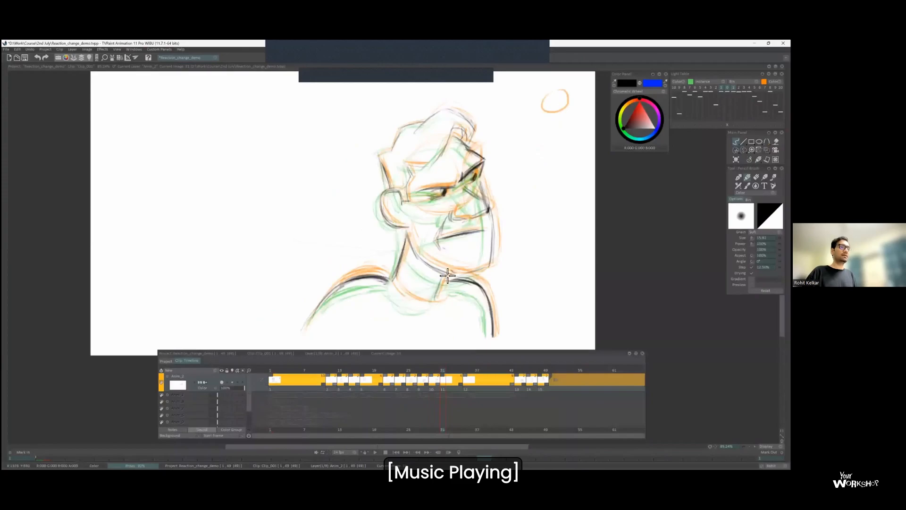
key("Left")
key("Left")
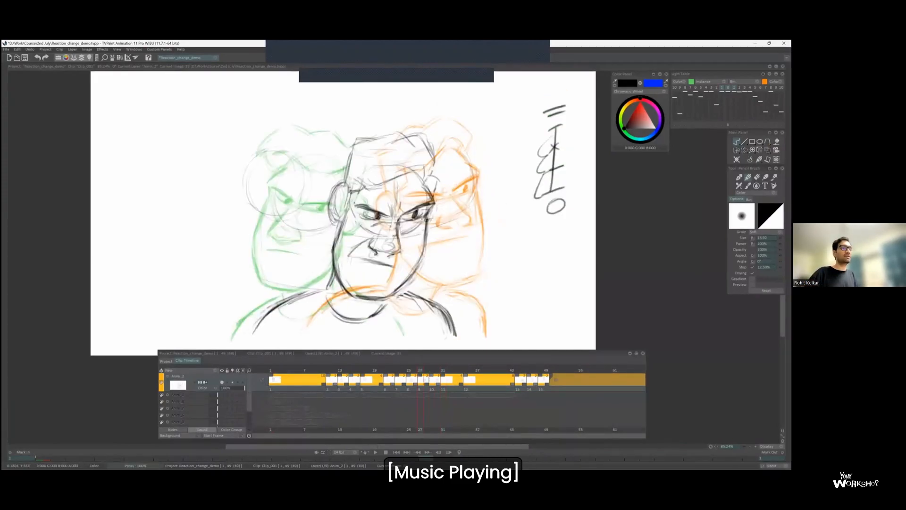
key("Right")
key("Right")
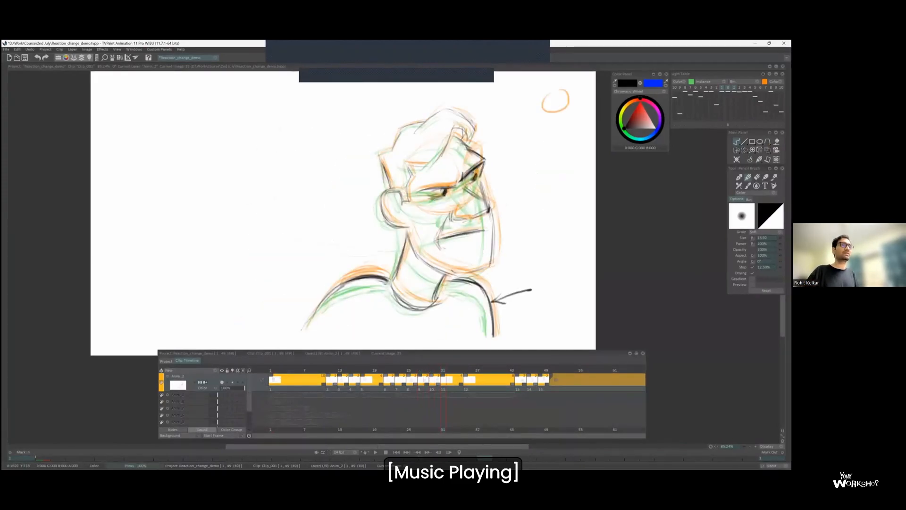
key("Left")
key("Left")
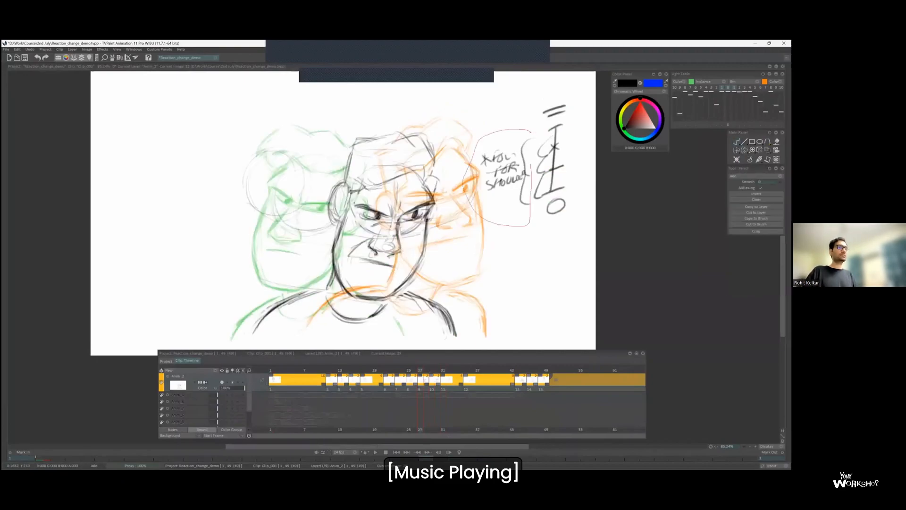
key("Right")
key("Right")
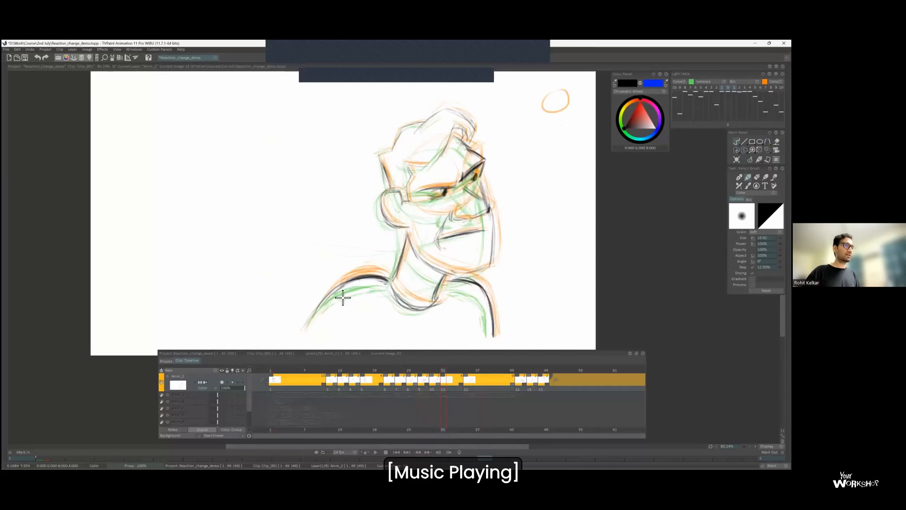
Insert another drawing before the final turned pose and sketch its shoulders, collar, hair outline, ear and jaw line.
key("Left")
key("Right")
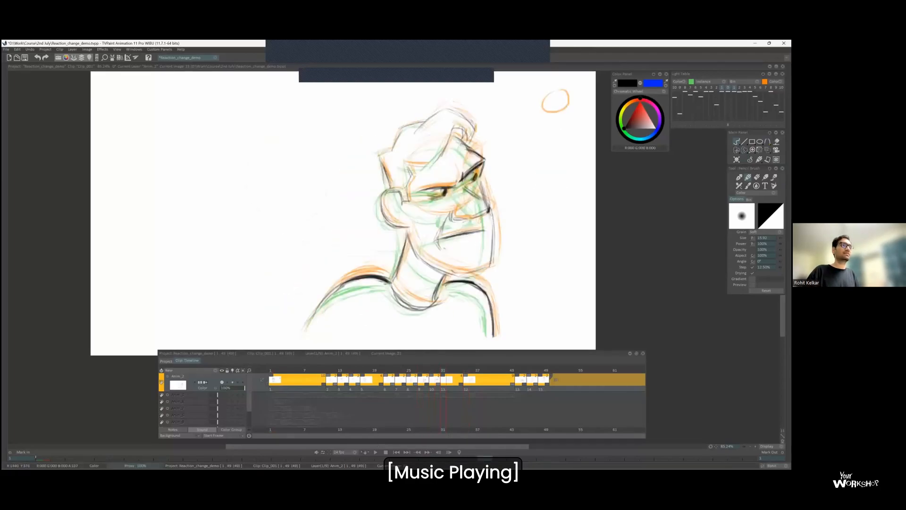
key("Right")
key("Left")
key("Right")
key("Right")
key("Insert")
mouse_move(307, 319)
left_mouse_down()
mouse_move(337, 289)
mouse_move(388, 273)
mouse_move(430, 300)
left_mouse_up()
mouse_move(391, 179)
left_mouse_down()
mouse_move(430, 125)
mouse_move(387, 197)
mouse_move(427, 255)
mouse_move(452, 268)
left_mouse_up()
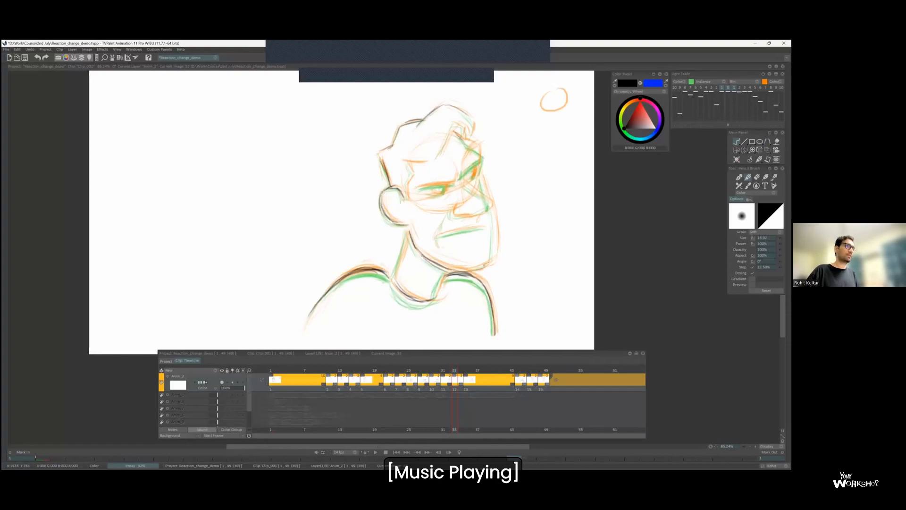
Draw the sideburn and the hairline up to the front tuft on the new inbetween.
scroll(534, 137, "up", 1)
left_click_drag(429, 167, 448, 125)
left_click_drag(447, 124, 466, 140)
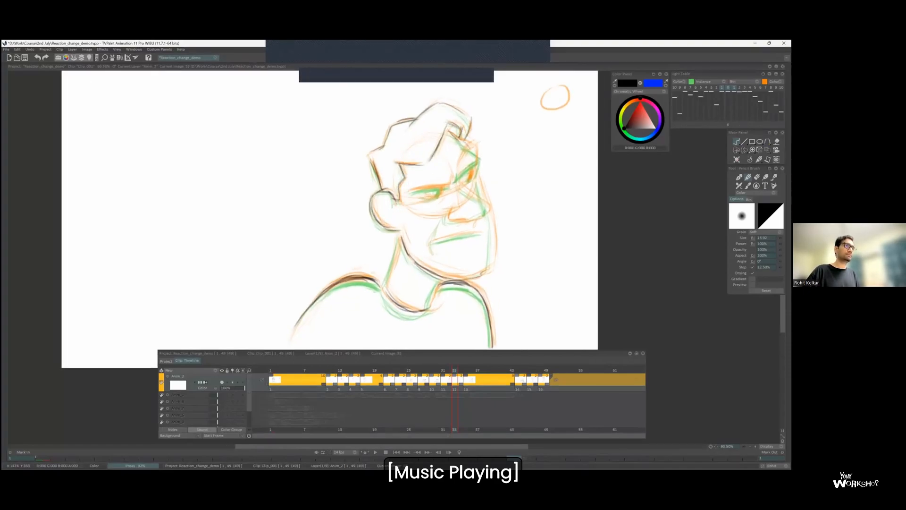
Draw the eyebrows, eyes and nose on the new inbetween, undoing a stray stroke and flipping to compare neighbouring drawings.
mouse_move(409, 191)
left_mouse_down()
mouse_move(446, 185)
mouse_move(478, 149)
mouse_move(469, 179)
mouse_move(487, 209)
mouse_move(457, 221)
mouse_move(488, 214)
left_mouse_up()
key("Right")
key("Left")
key("ctrl+z")
key("Left")
key("Right")
Draw the frowning mouth and strengthen the neck line, flipping to the previous drawing to check them.
key("Right")
key("Left")
mouse_move(443, 220)
left_mouse_down()
mouse_move(430, 246)
mouse_move(386, 284)
left_mouse_up()
key("Left")
key("Right")
left_click_drag(399, 248, 386, 283)
key("Left")
key("Right")
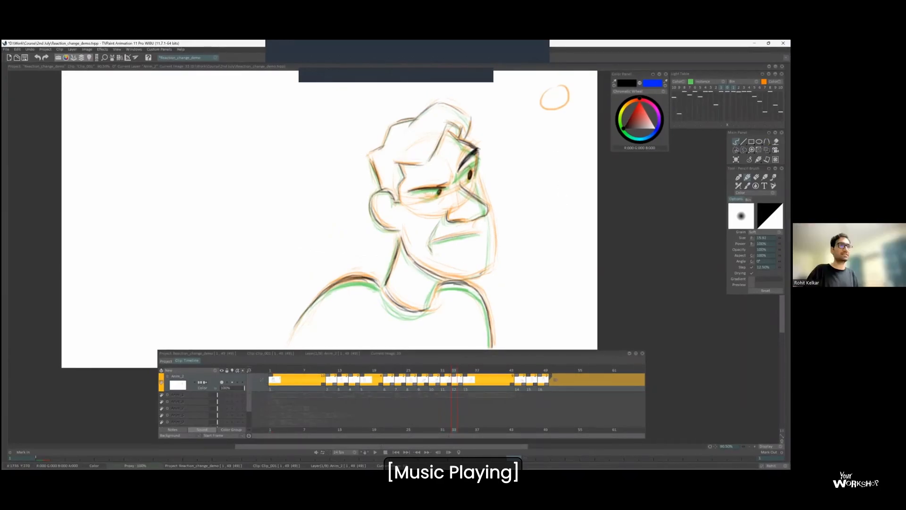
left_click_drag(543, 127, 565, 121)
mouse_move(555, 124)
left_mouse_down()
mouse_move(555, 205)
mouse_move(562, 190)
left_mouse_up()
key("Left")
key("Left")
key("Right")
key("Right")
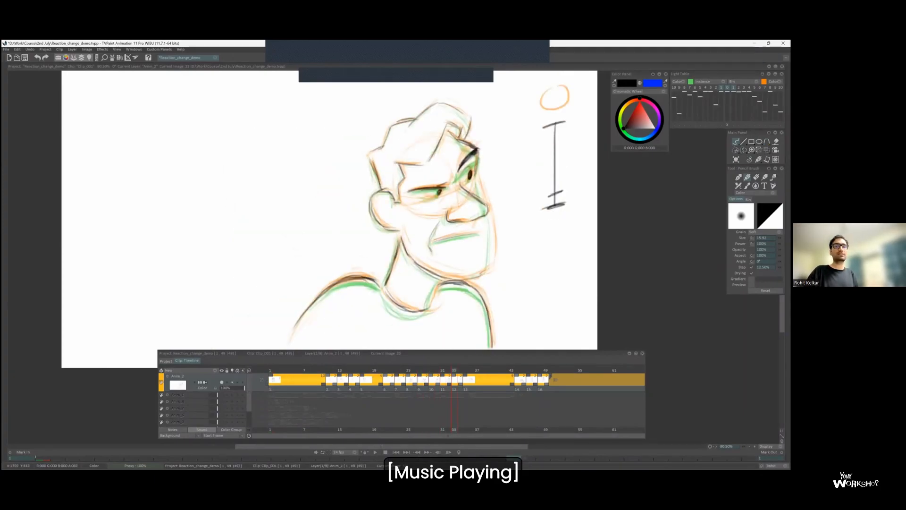
key("ctrl+z")
Draw a second spacing chart beside the existing one on the starting pose, with ticks, a circle above and a double line below.
key("Left")
key("Left")
key("Left")
key("Left")
key("Left")
key("Left")
key("Left")
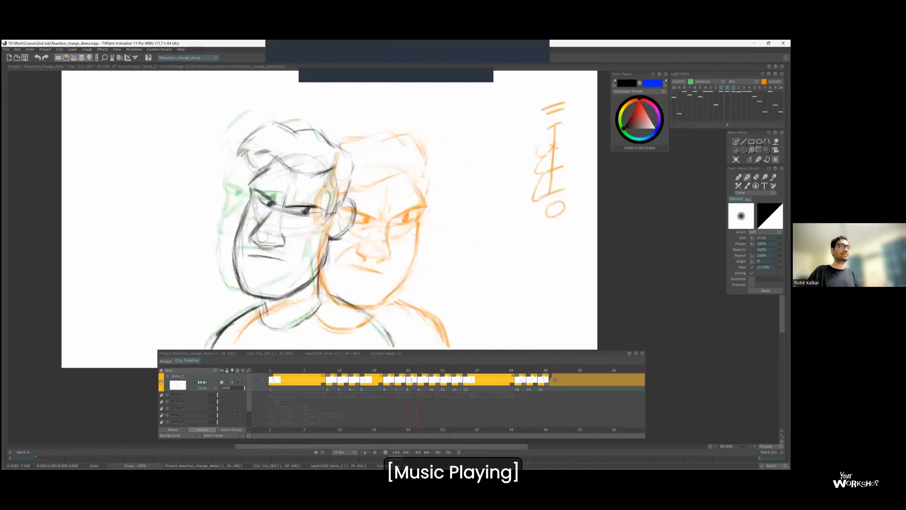
left_click_drag(474, 124, 493, 121)
left_click_drag(483, 122, 481, 212)
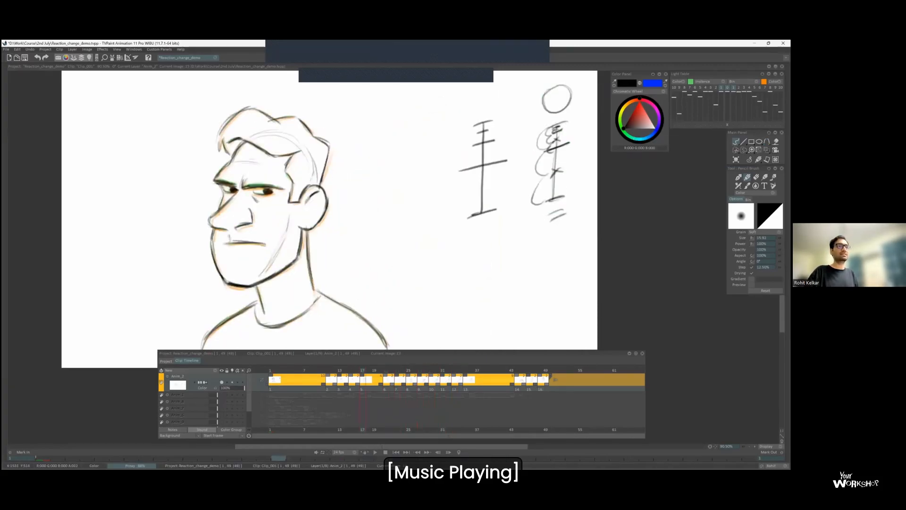
left_click_drag(532, 70, 533, 76)
mouse_move(552, 130)
left_mouse_down()
mouse_move(549, 227)
mouse_move(554, 116)
left_mouse_up()
key("ctrl+z")
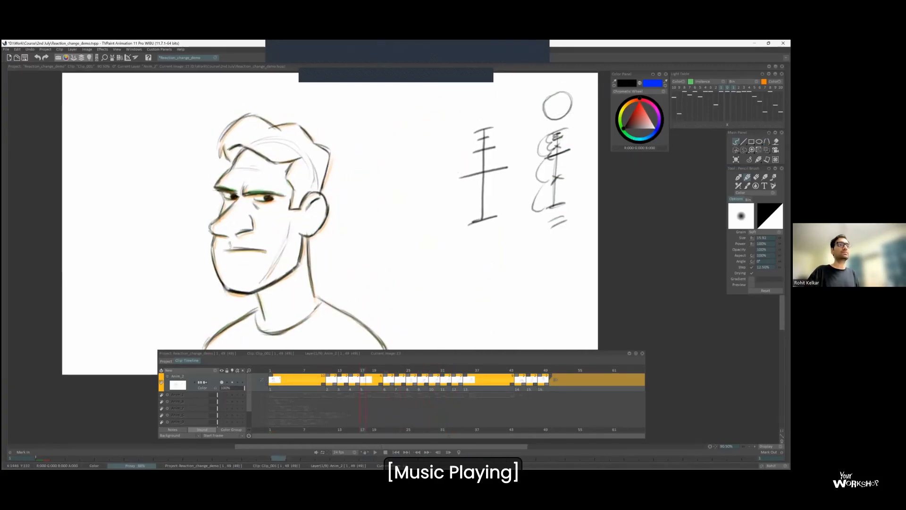
mouse_move(476, 243)
left_mouse_down()
mouse_move(497, 232)
mouse_move(480, 232)
left_mouse_up()
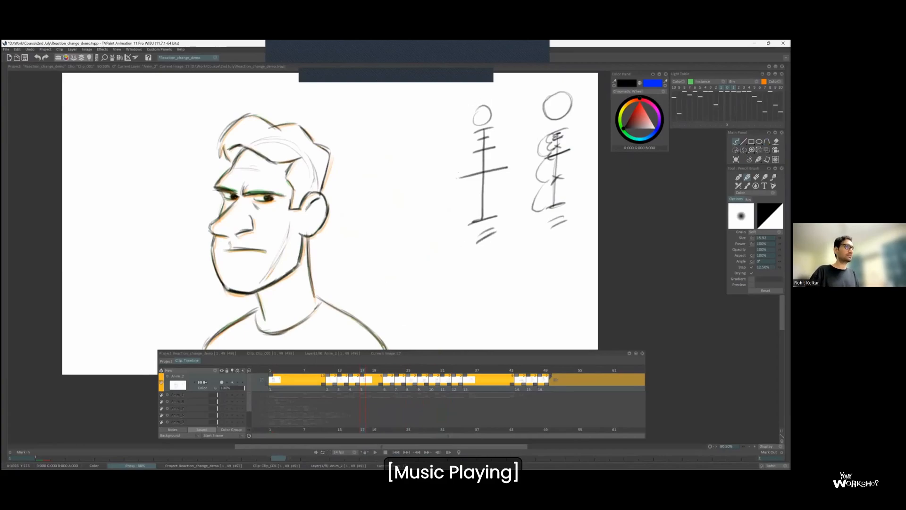
Compare the next drawings of the turn and reinforce the middle and lower ticks of the second spacing chart.
key("Right")
key("Right")
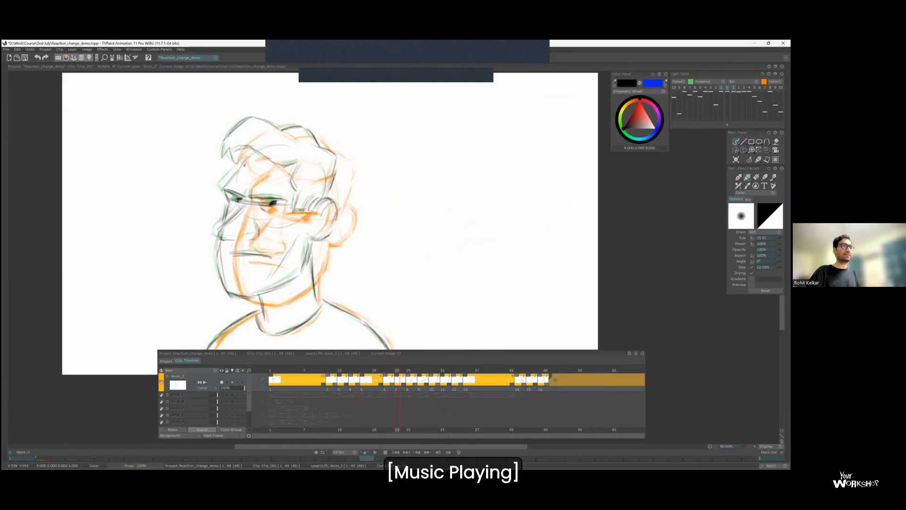
key("Left")
key("Left")
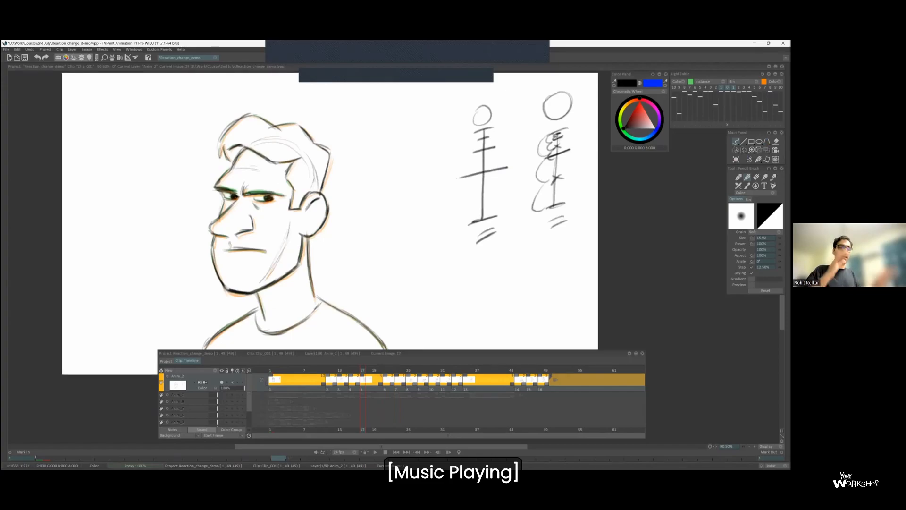
left_click_drag(490, 102, 486, 99)
key("ctrl+z")
left_click_drag(460, 178, 507, 167)
left_click_drag(471, 223, 541, 184)
Draw a third timing chart below the first with ticks bunched near its upper end, and number its ticks down to 7 and 9.
mouse_move(543, 217)
left_mouse_down()
mouse_move(556, 216)
mouse_move(548, 294)
left_mouse_up()
left_click_drag(542, 294, 554, 293)
left_click_drag(555, 293, 552, 298)
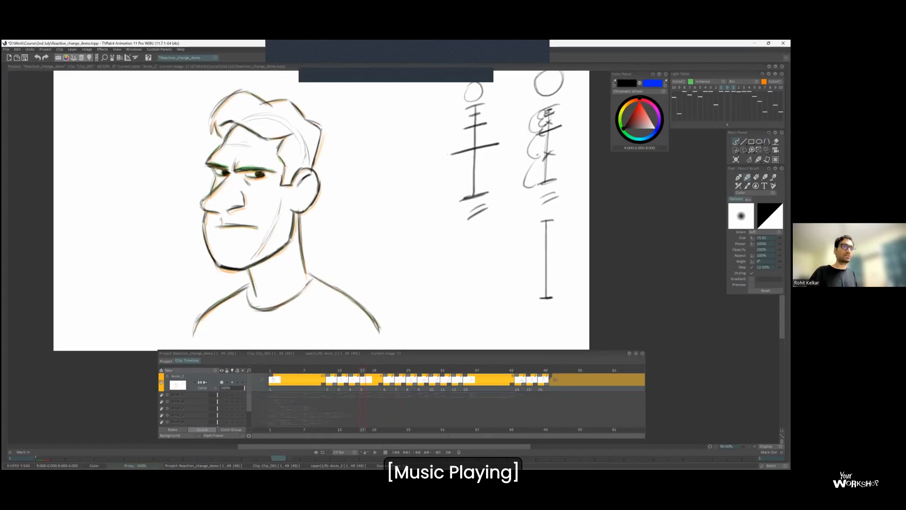
mouse_move(537, 241)
left_mouse_down()
mouse_move(562, 239)
mouse_move(550, 225)
left_mouse_up()
left_click_drag(541, 220, 553, 219)
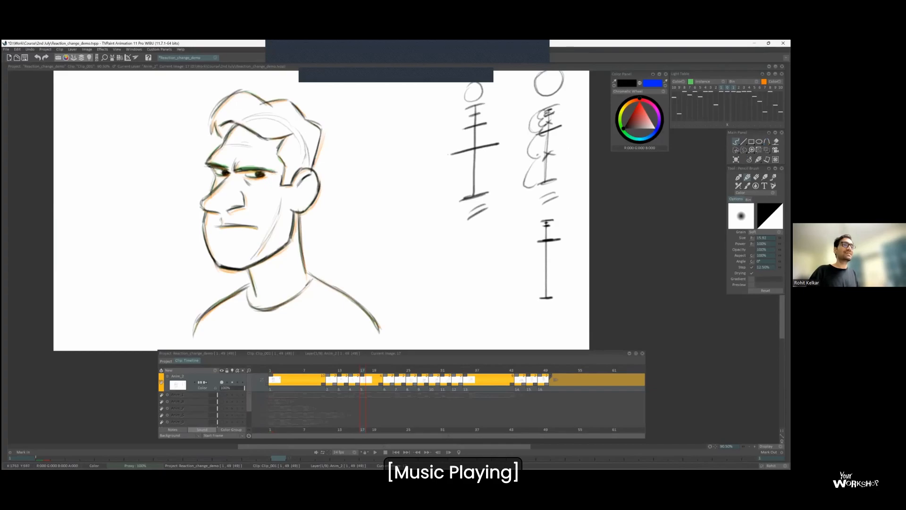
left_click_drag(545, 311, 550, 311)
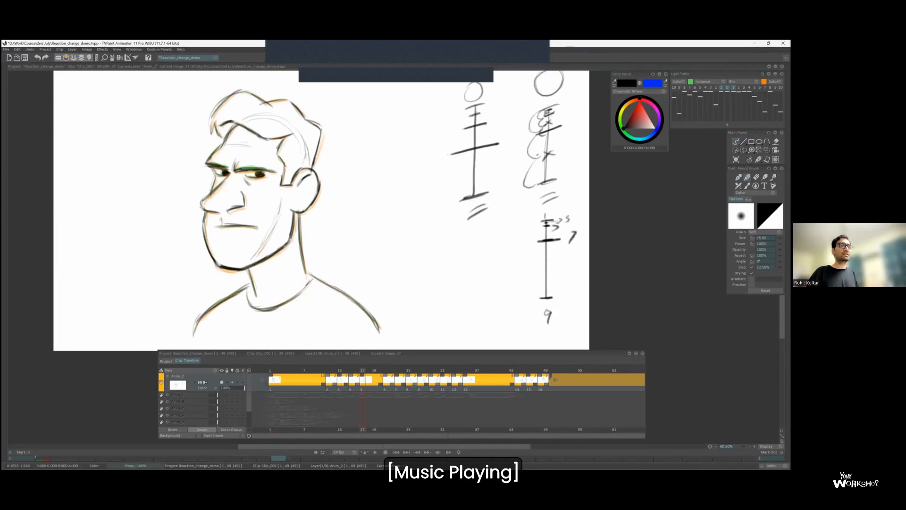
Erase the lower third timing chart and the chart nearest the head on the starting pose.
left_click_drag(556, 208, 508, 212)
key("ctrl+z")
key("ctrl+z")
scroll(523, 243, "down", 1)
key("s")
key("Delete")
Draw a plain vertical chart line with a tick at each end beside the remaining spacing chart.
key("b")
mouse_move(515, 138)
left_mouse_down()
mouse_move(588, 129)
mouse_move(492, 199)
left_mouse_up()
key("ctrl+z")
left_click_drag(488, 140, 502, 138)
left_click_drag(485, 199, 501, 195)
Flip through the drawings of the turn to compare the poses and spacing leading into the final pose.
key("Left")
key("Right")
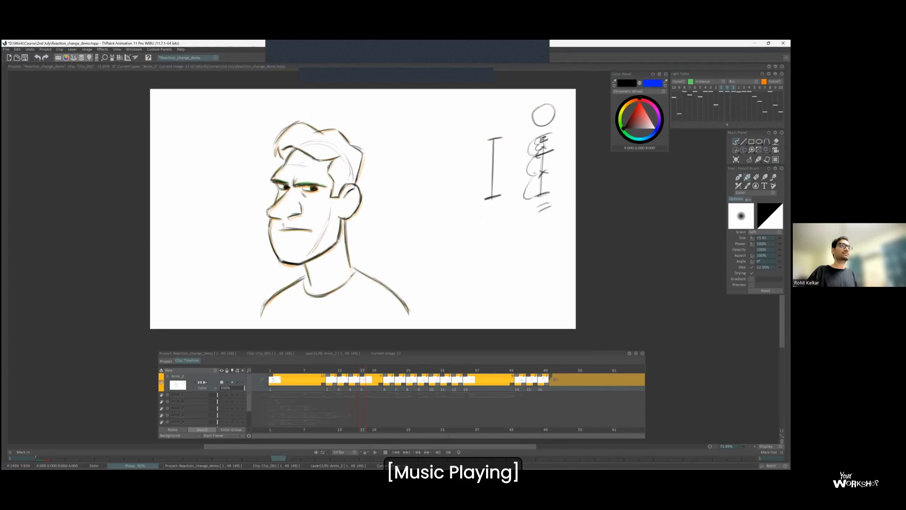
key("Right")
key("Right")
key("Left")
key("Left")
scroll(311, 202, "up", 1)
key("Right")
key("Right")
key("Right")
key("Left")
key("Right")
key("Left")
key("Right")
key("s")
mouse_move(393, 208)
left_mouse_down()
mouse_move(413, 222)
mouse_move(395, 208)
left_mouse_up()
key("ctrl+t")
key("b")
key("Right")
key("Right")
key("Right")
key("Left")
key("Right")
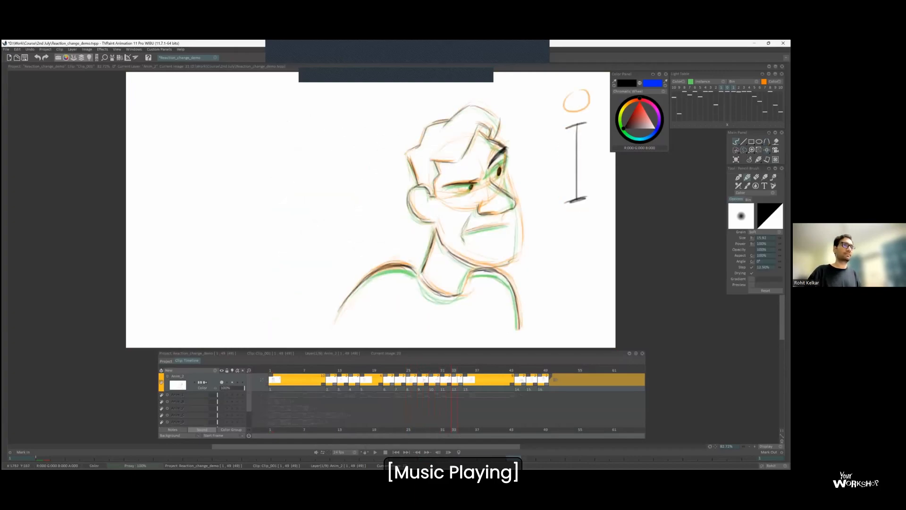
Insert a blank drawing at frame 35, between the last inbetween and the final turned pose.
scroll(509, 155, "up", 1)
key("Right")
key("Right")
key("Left")
left_click_drag(466, 383, 476, 383)
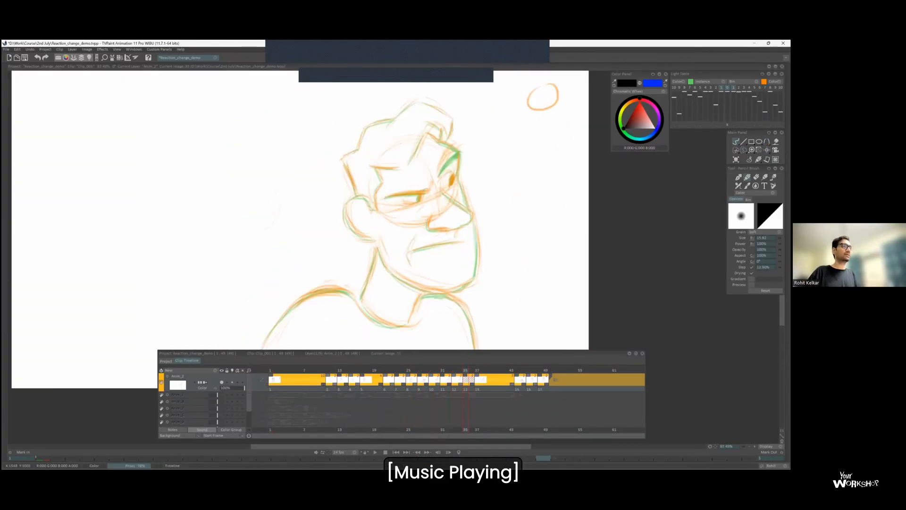
Draw the brow and the hair outline of the new inbetween, following the onion-skinned neighbouring poses.
left_click_drag(385, 195, 427, 192)
mouse_move(346, 161)
left_mouse_down()
mouse_move(357, 193)
mouse_move(392, 120)
left_mouse_up()
mouse_move(374, 126)
left_mouse_down()
mouse_move(375, 140)
mouse_move(452, 131)
left_mouse_up()
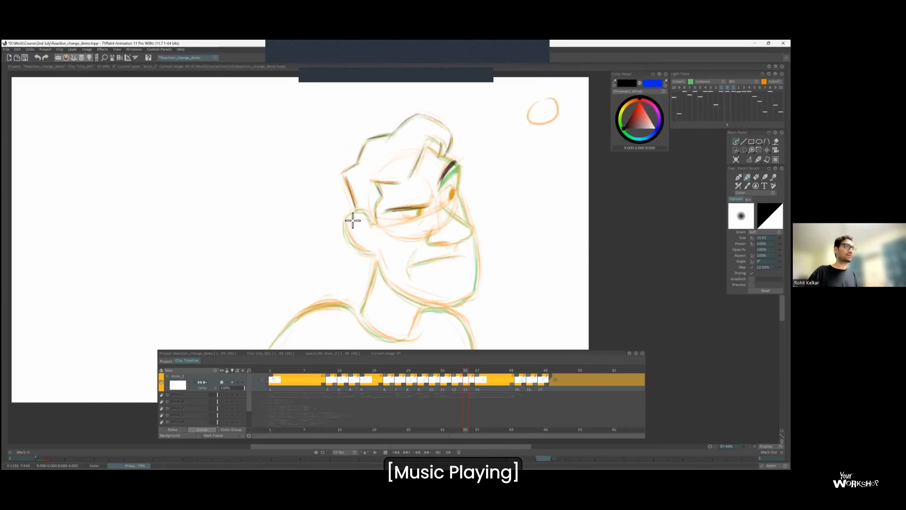
Draw the ear, shoulders, neck and collar of the new inbetween, flipping to the adjacent drawings to check them.
left_click_drag(363, 210, 372, 255)
left_click_drag(366, 243, 371, 205)
mouse_move(262, 330)
left_mouse_down()
mouse_move(328, 268)
mouse_move(355, 271)
left_mouse_up()
mouse_move(426, 272)
left_mouse_down()
mouse_move(460, 273)
mouse_move(480, 310)
left_mouse_up()
left_click_drag(367, 278, 400, 301)
left_click_drag(380, 229, 367, 273)
left_click_drag(428, 267, 414, 298)
left_click_drag(415, 296, 405, 301)
key("Left")
key("Right")
key("Right")
key("Left")
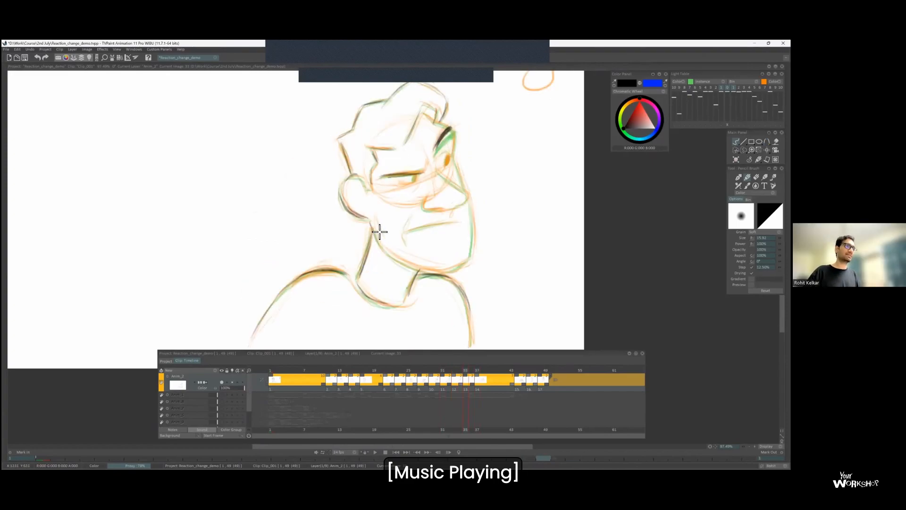
left_click_drag(435, 272, 459, 270)
Draw the pupils, nose, frowning mouth and face contour of the new inbetween.
scroll(440, 149, "up", 1)
left_click_drag(411, 178, 409, 186)
mouse_move(448, 157)
left_mouse_down()
mouse_move(414, 186)
mouse_move(446, 169)
left_mouse_up()
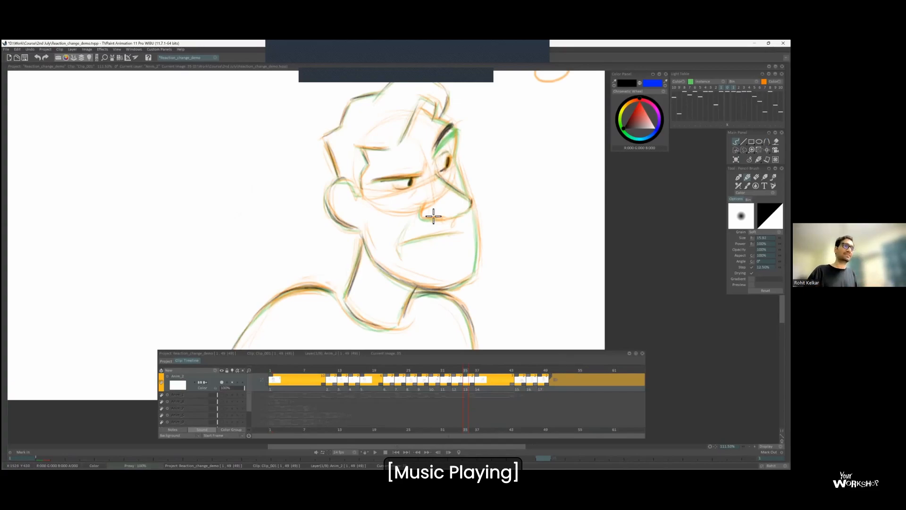
left_click_drag(407, 225, 400, 249)
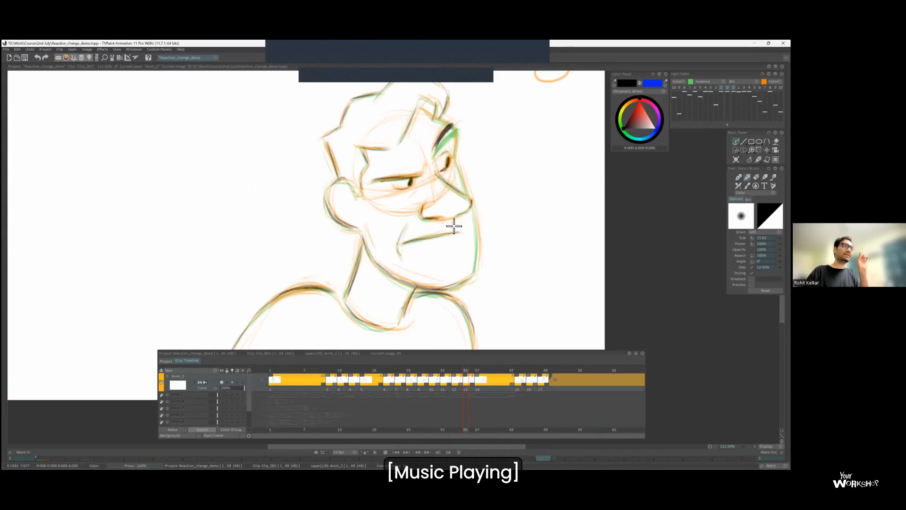
mouse_move(424, 111)
left_mouse_down()
mouse_move(460, 142)
mouse_move(476, 273)
left_mouse_up()
Inspect the new inbetween's facial features against the onion-skinned neighbouring drawings.
key("Right")
scroll(453, 142, "down", 1)
key("Left")
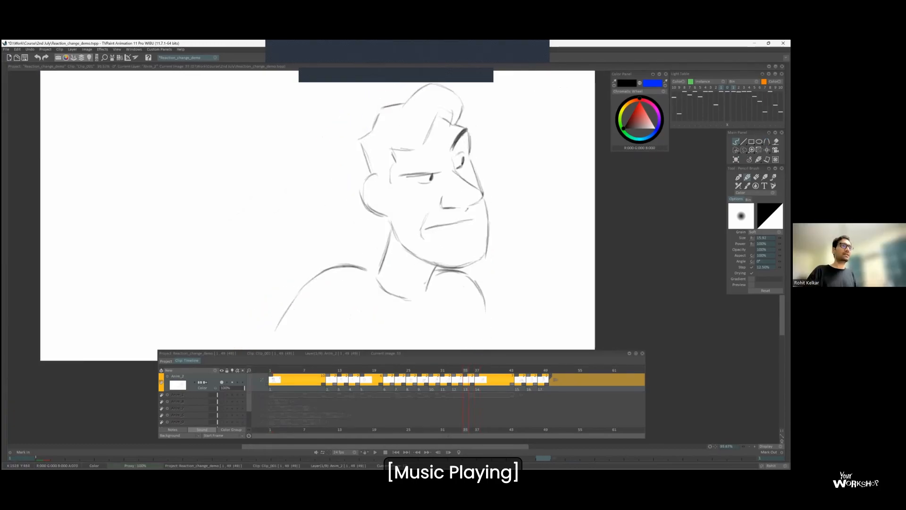
scroll(452, 123, "up", 2)
scroll(479, 196, "up", 2)
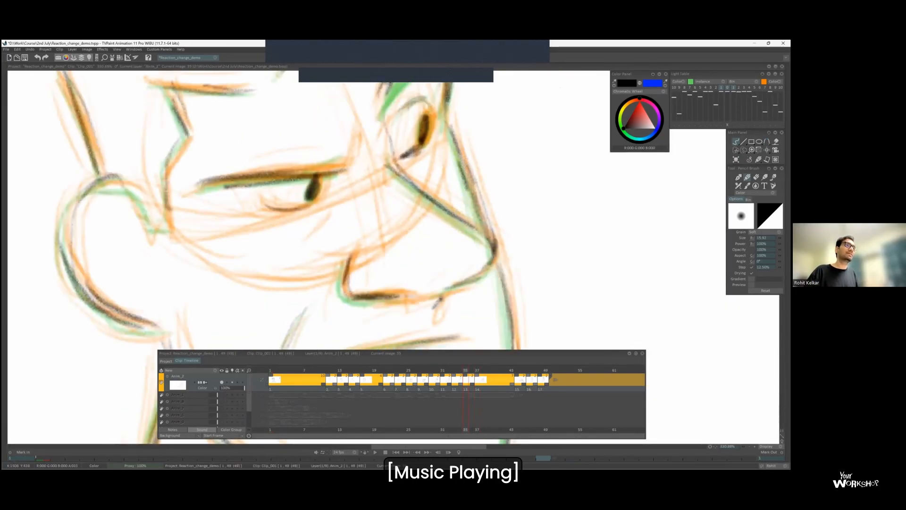
scroll(467, 175, "down", 1)
scroll(468, 177, "down", 1)
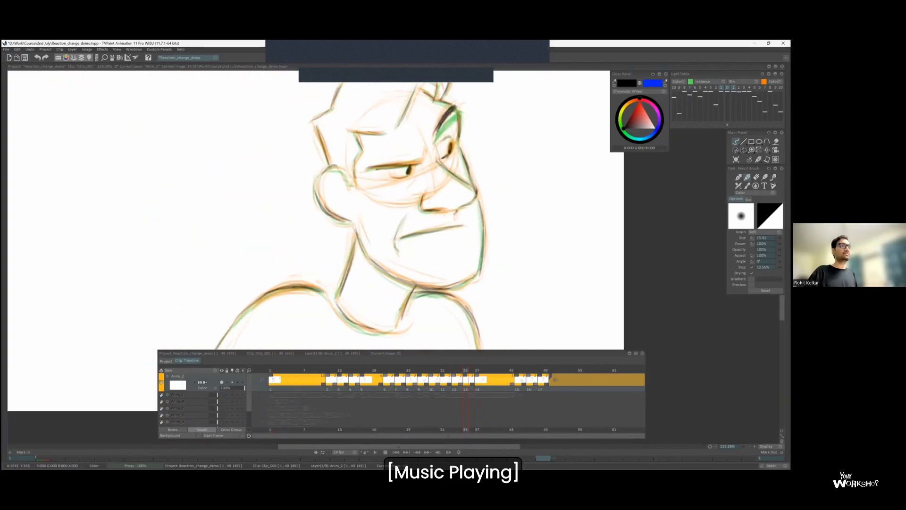
scroll(476, 147, "down", 2)
Play back the turn and flip between the last drawings to judge how they ease in.
left_click_drag(491, 370, 316, 314)
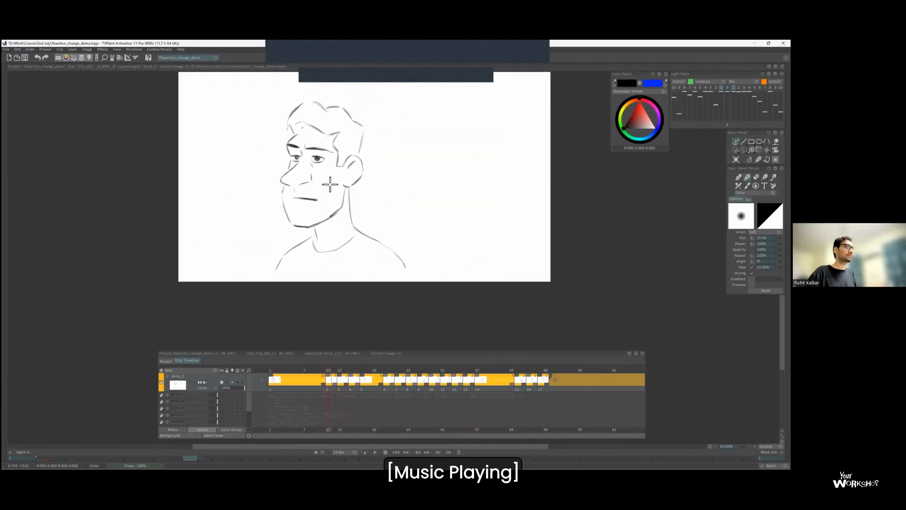
key("Return")
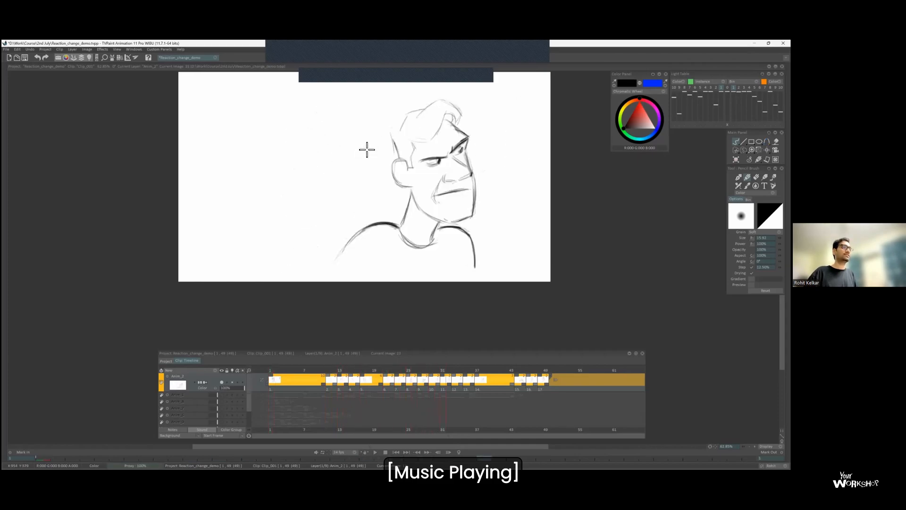
key("Left")
key("Right")
key("Left")
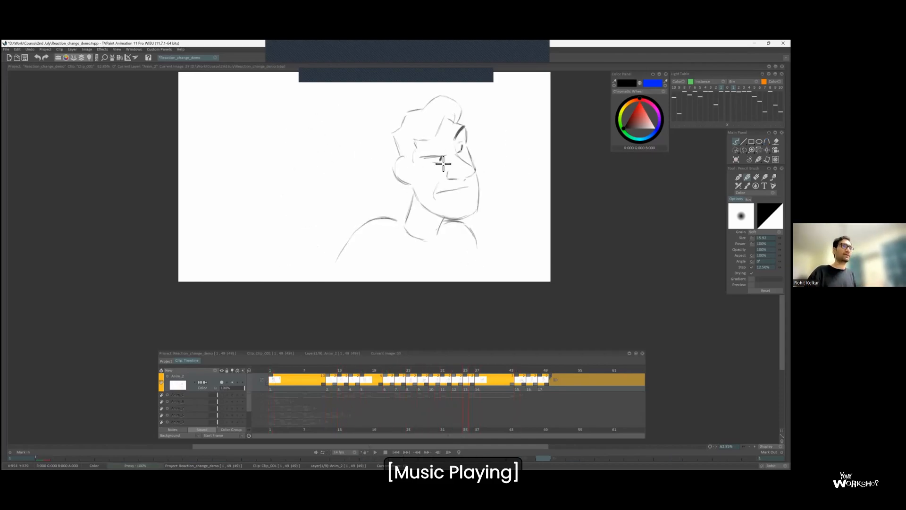
key("Right")
key("Left")
Sketch a spacing chart with arcs beside the head on the drawing at frame 33, and erase it.
scroll(444, 152, "up", 2)
key("Left")
key("l")
scroll(449, 157, "up", 3)
scroll(448, 157, "down", 1)
mouse_move(448, 158)
left_mouse_down()
mouse_move(383, 179)
mouse_move(383, 195)
left_mouse_up()
left_click_drag(485, 114, 506, 112)
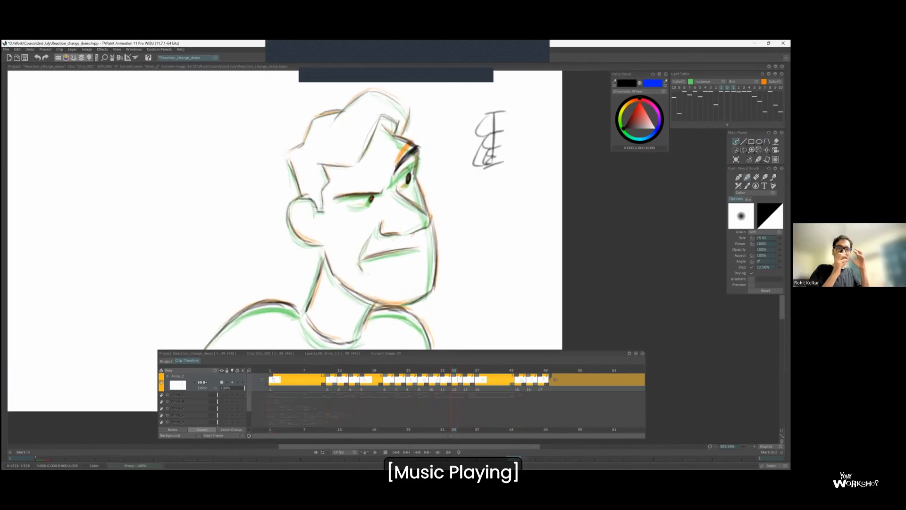
key("s")
mouse_move(468, 158)
left_mouse_down()
mouse_move(530, 162)
mouse_move(521, 109)
mouse_move(571, 132)
left_mouse_up()
key("Delete")
key("b")
Compare the new inbetween with its neighbours, with and without the light table overlay.
key("Right")
scroll(520, 109, "down", 2)
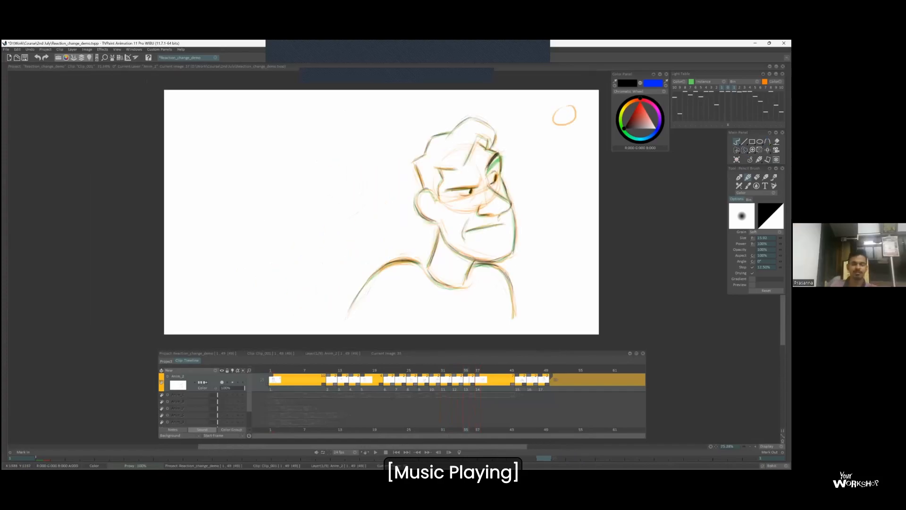
key("Left")
left_click(728, 87)
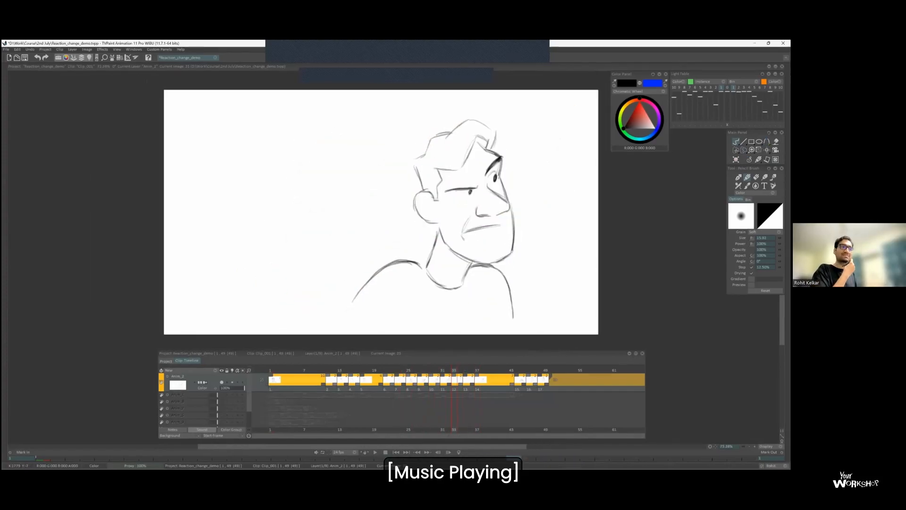
key("Right")
key("Right")
key("Left")
key("l")
scroll(503, 164, "up", 2)
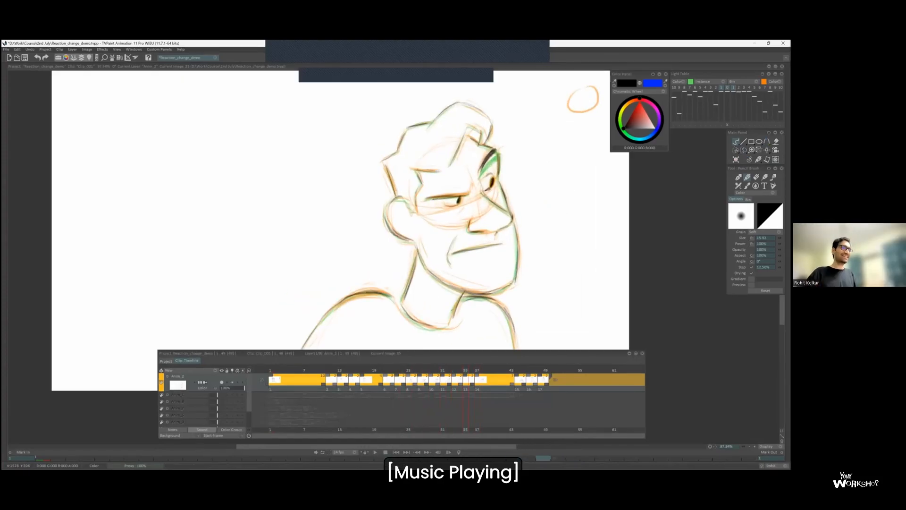
Flip repeatedly between the new inbetween and the final pose to examine the spacing of the settle.
key("Right")
scroll(458, 265, "down", 2)
key("Right")
key("Right")
key("Left")
key("Left")
key("Left")
left_click(727, 88)
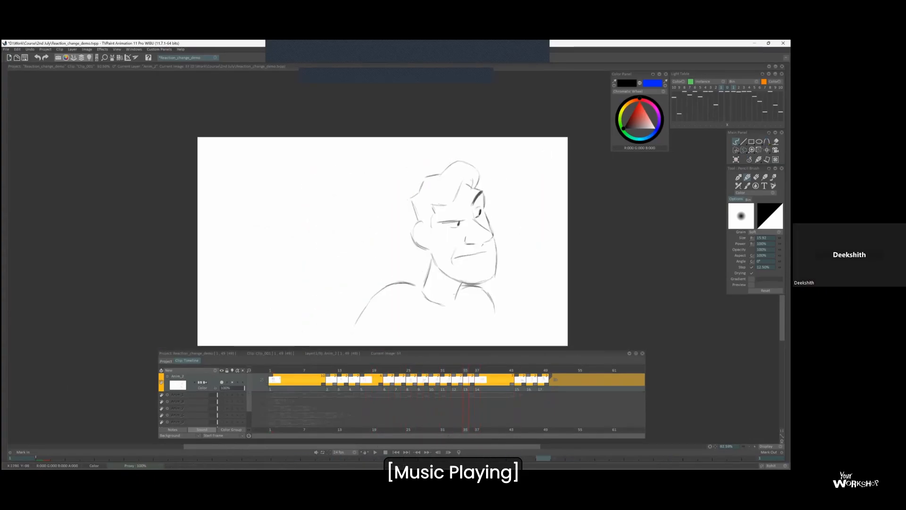
key("Right")
scroll(474, 196, "up", 2)
left_click_drag(472, 207, 485, 188)
key("Left")
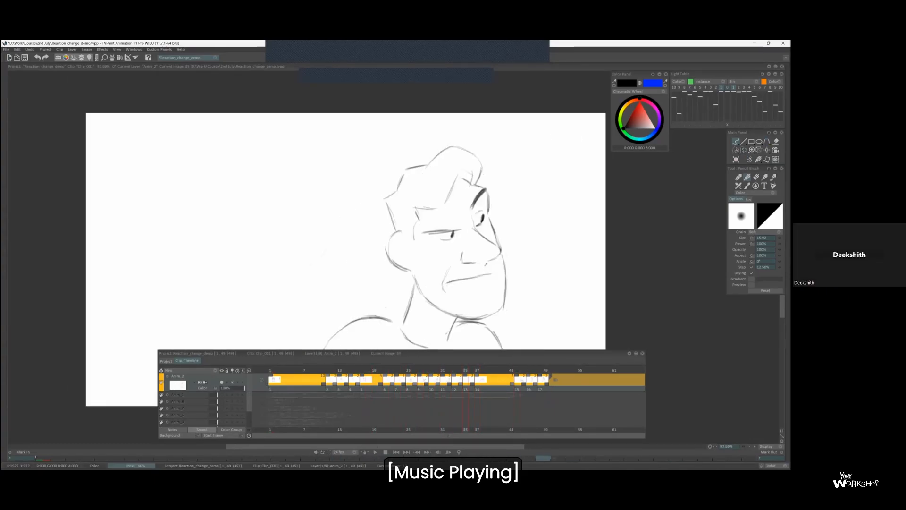
key("Right")
key("Left")
key("Right")
Sketch a spacing chart with arcs below the circle on the final pose, and erase it.
key("Left")
key("Right")
scroll(567, 137, "down", 2)
left_click_drag(568, 130, 556, 202)
key("Left")
key("Right")
scroll(572, 156, "up", 1)
key("Left")
key("Right")
key("ctrl+z")
scroll(576, 141, "up", 1)
key("ctrl+z")
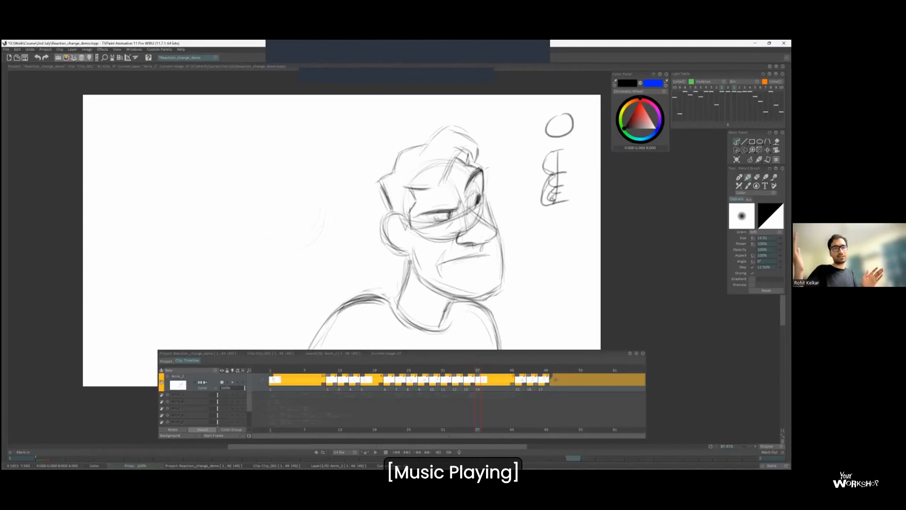
key("s")
left_click_drag(566, 145, 571, 149)
key("Delete")
key("b")
Shorten the hold of the final turned pose and insert a blank drawing at frame 41 after it.
scroll(479, 195, "down", 3)
key("Return")
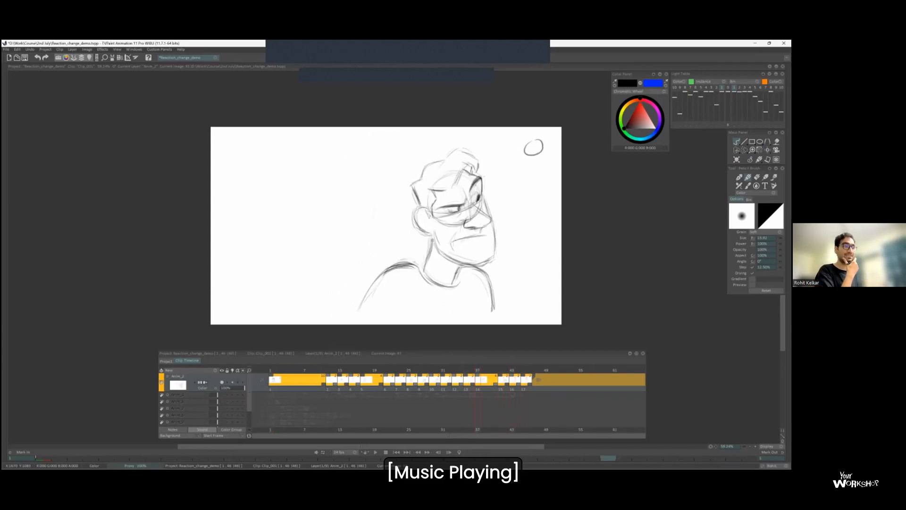
key("Left")
key("Left")
key("Left")
key("Insert")
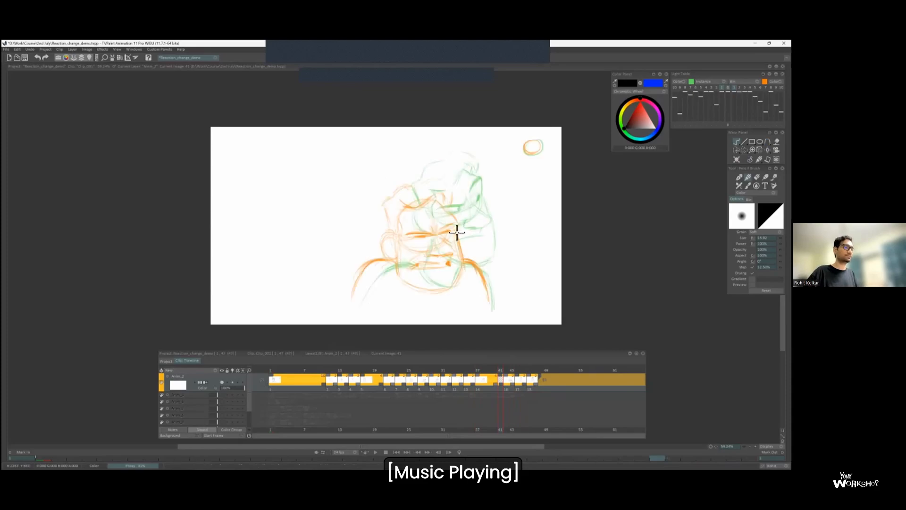
left_click_drag(456, 233, 441, 245)
scroll(429, 229, "up", 1)
Add closely bunched ticks near the circle end of the spacing chart on the front-facing mid-turn drawing.
key("Left")
key("Right")
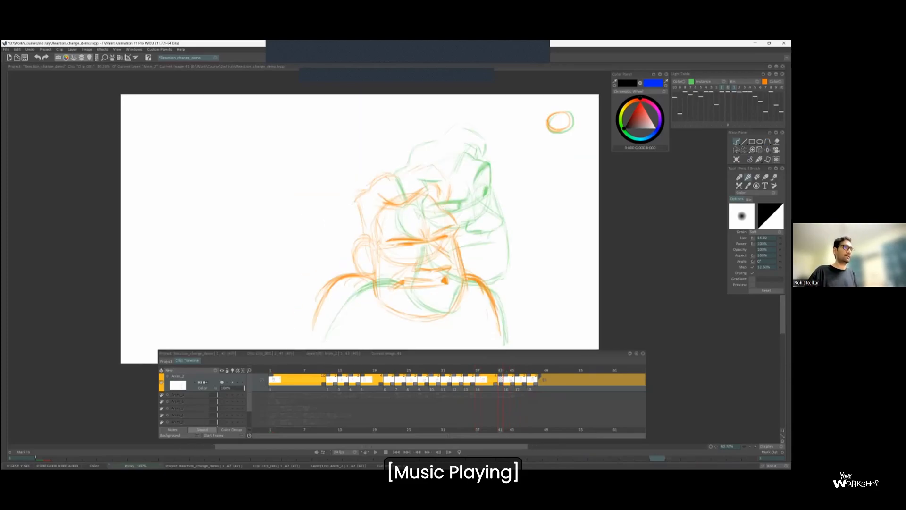
key("Left")
key("Left")
key("Left")
key("Left")
key("Left")
key("Left")
key("Left")
key("Right")
scroll(548, 196, "up", 3)
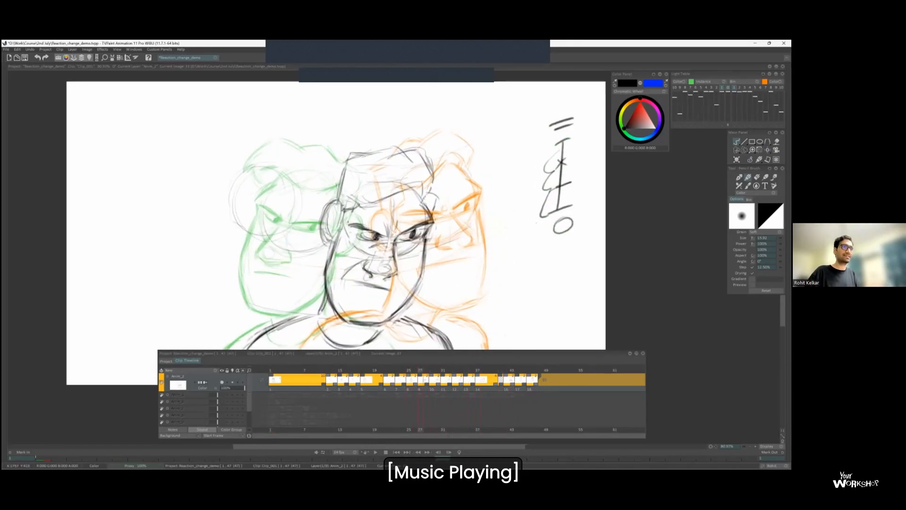
scroll(546, 198, "up", 4)
scroll(565, 202, "down", 4)
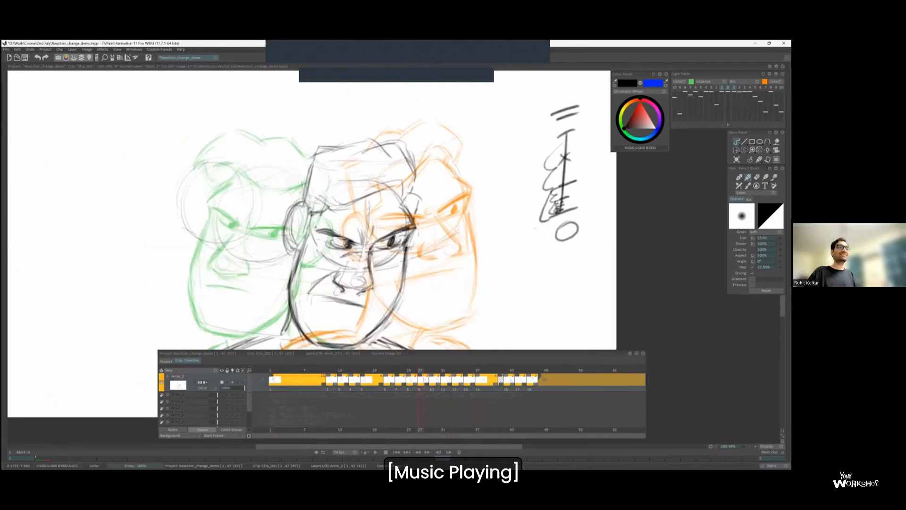
key("Left")
key("Right")
left_click_drag(529, 231, 541, 196)
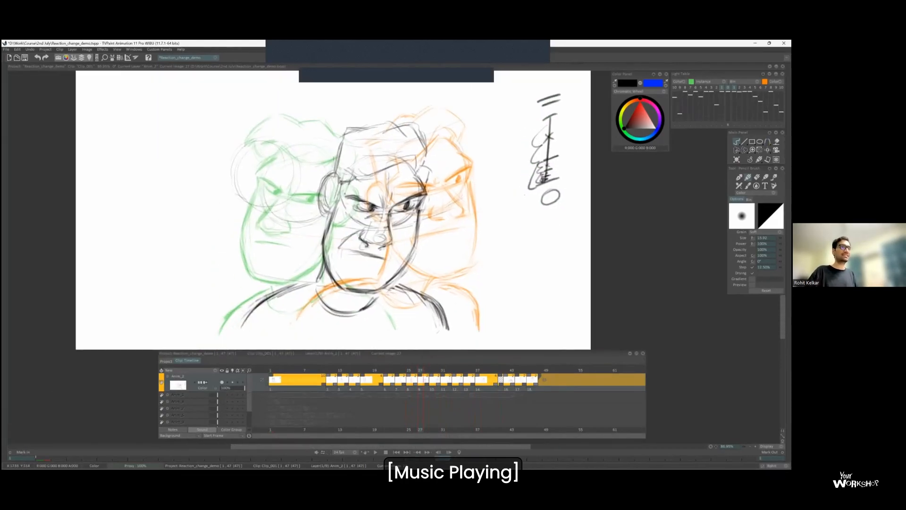
Sketch an enlarged spacing chart beside the existing one, with arcs shrinking toward its lower end, and circle the original's bunched ticks.
left_click_drag(496, 121, 502, 297)
left_click_drag(493, 173, 488, 299)
left_click_drag(483, 227, 514, 220)
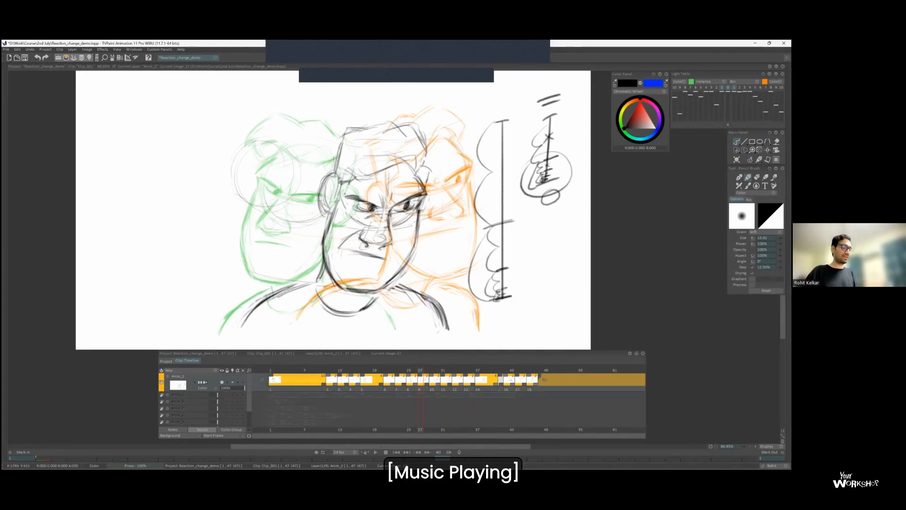
Lasso the enlarged spacing chart and return to the blank drawing at frame 41.
left_click_drag(493, 101, 477, 302)
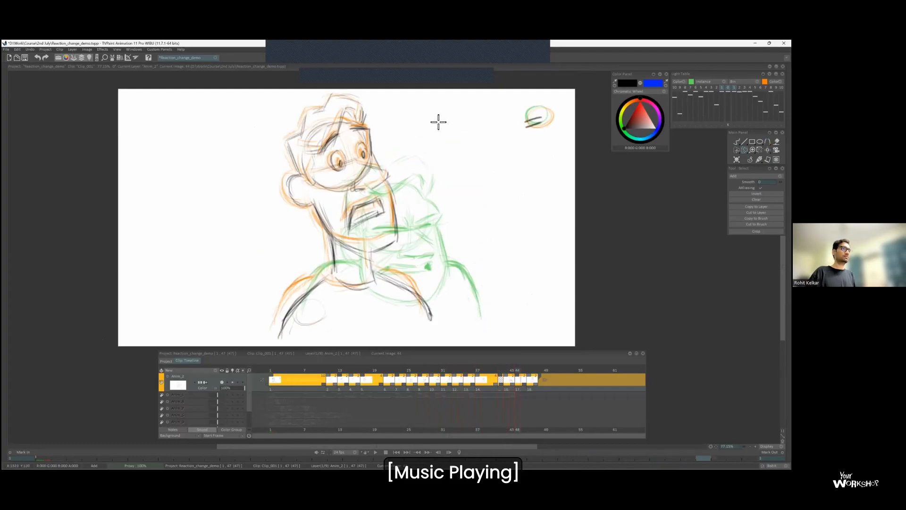
key("Left")
key("Left")
key("Left")
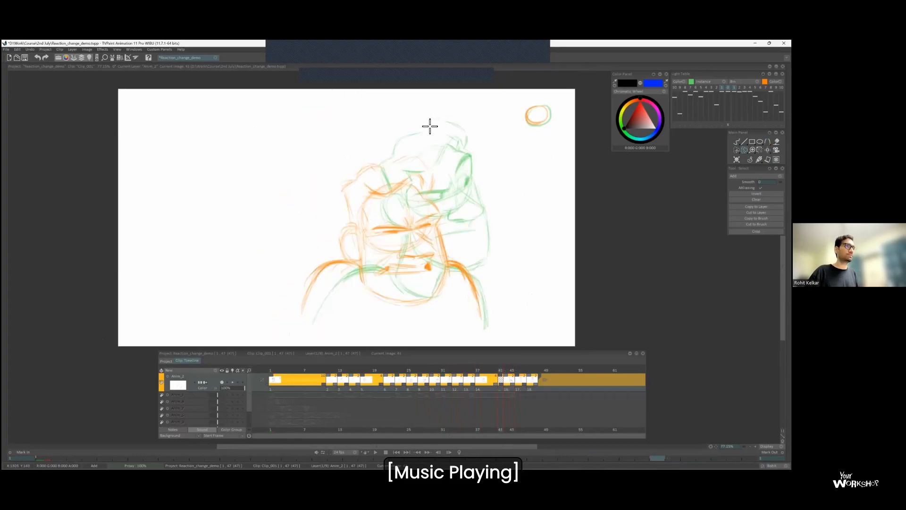
Rough in arcs of the head circle and a curved guide line on the blank drawing at frame 41.
key("Left")
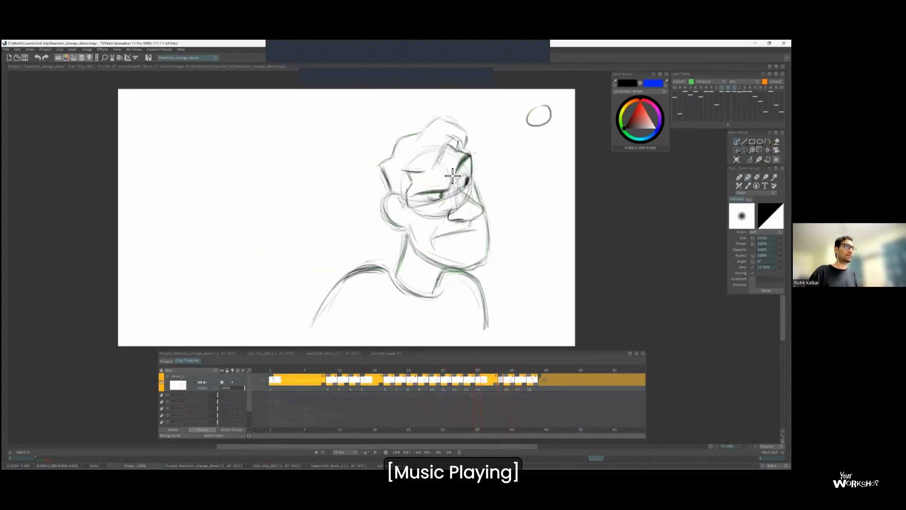
key("Left")
key("Left")
key("Right")
key("Right")
key("Right")
key("Right")
key("Right")
key("Right")
key("Right")
key("Right")
Build up the head circle at frame 41 between the turned and lowered heads, comparing it with the neighbouring drawings.
key("Right")
key("Right")
key("Right")
key("Right")
key("Right")
key("Right")
key("Right")
key("Right")
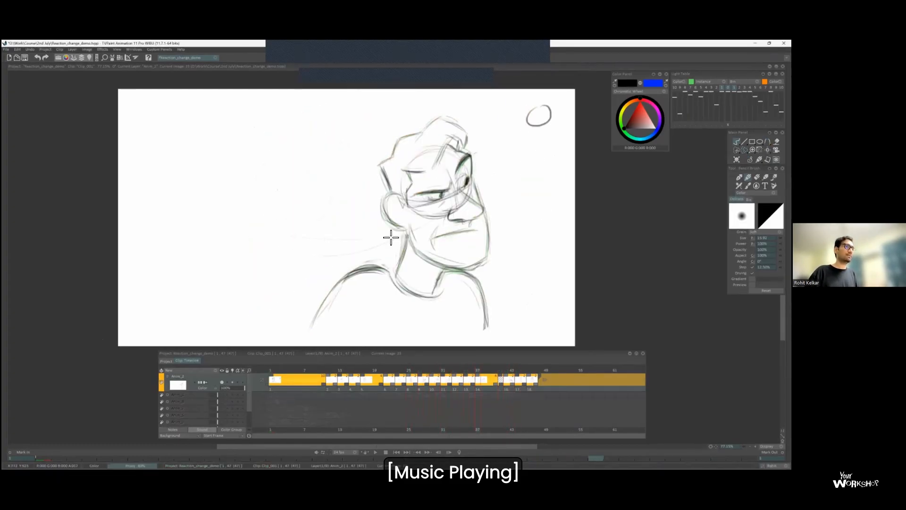
key("ctrl+z")
left_click_drag(368, 211, 444, 146)
left_click_drag(465, 201, 417, 254)
key("Left")
key("Right")
key("Left")
key("Left")
key("Left")
key("Left")
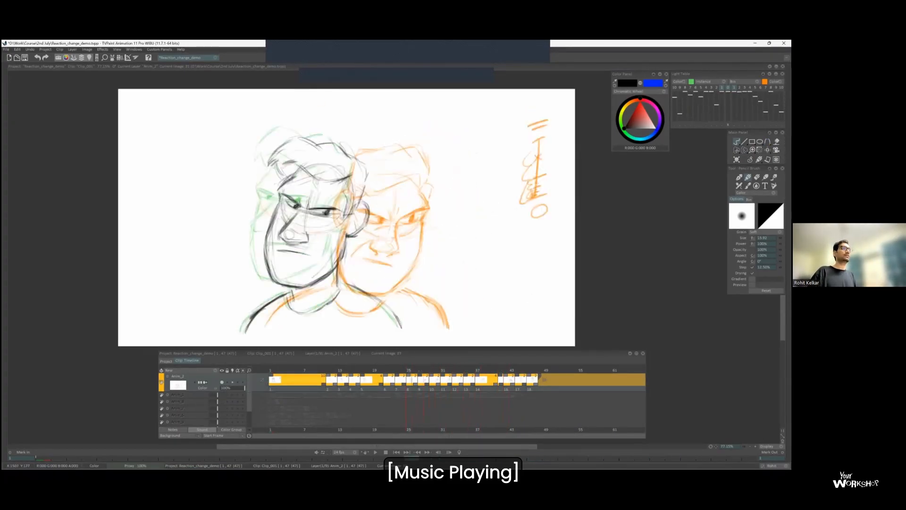
key("Right")
key("Right")
key("Right")
key("Right")
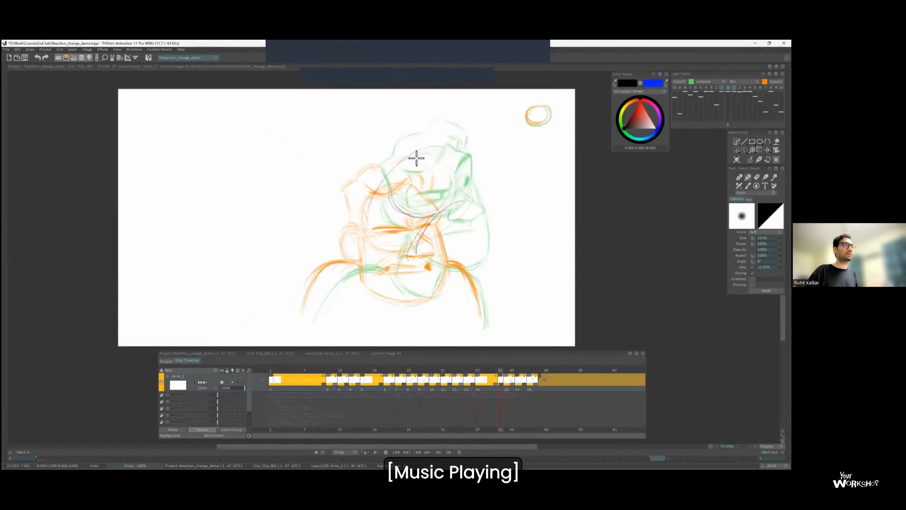
key("p")
key("Right")
left_click_drag(432, 216, 447, 260)
key("Left")
key("Left")
key("Right")
Lasso and delete the stray construction strokes on either side of the head circle at frame 41.
key("b")
key("s")
key("Delete")
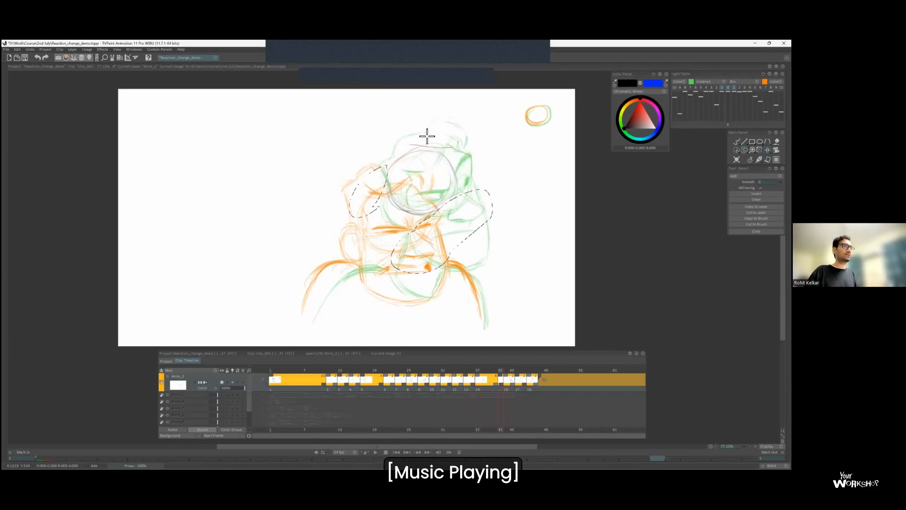
key("ctrl+d")
key("b")
key("Right")
key("Right")
key("Left")
scroll(447, 160, "up", 1)
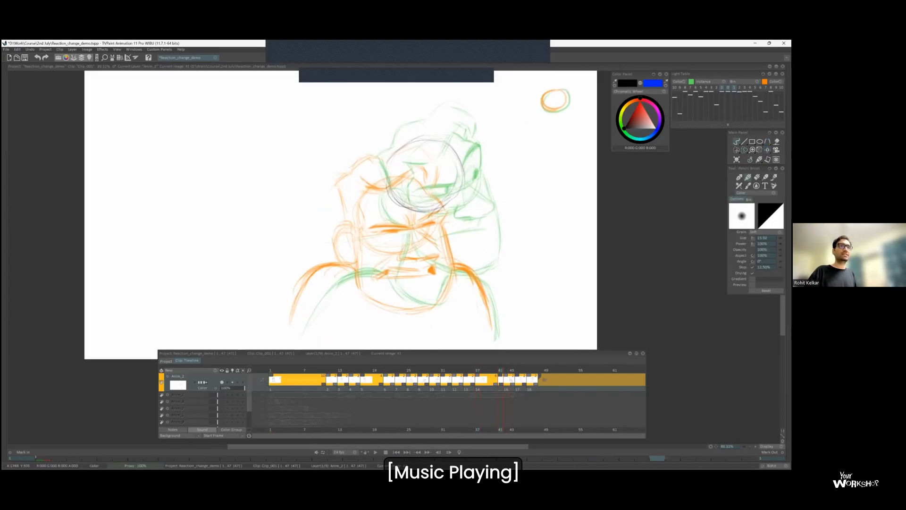
Shift the light-table images of the previous and next drawings so their heads overlap the new head circle.
left_click(722, 125)
mouse_move(453, 198)
left_mouse_down()
mouse_move(440, 205)
mouse_move(498, 180)
left_mouse_up()
left_click(734, 125)
left_click(734, 124)
key("Left")
key("Right")
key("Left")
key("Right")
Draw the frowning brows, the crease between them and the far temple on the frame 41 head.
left_click_drag(439, 177, 440, 190)
key("Left")
key("Right")
key("Left")
mouse_move(473, 158)
left_mouse_down()
mouse_move(447, 182)
mouse_move(462, 183)
left_mouse_up()
key("Right")
key("ctrl+z")
key("Left")
key("Right")
key("Left")
key("Right")
key("Left")
key("Right")
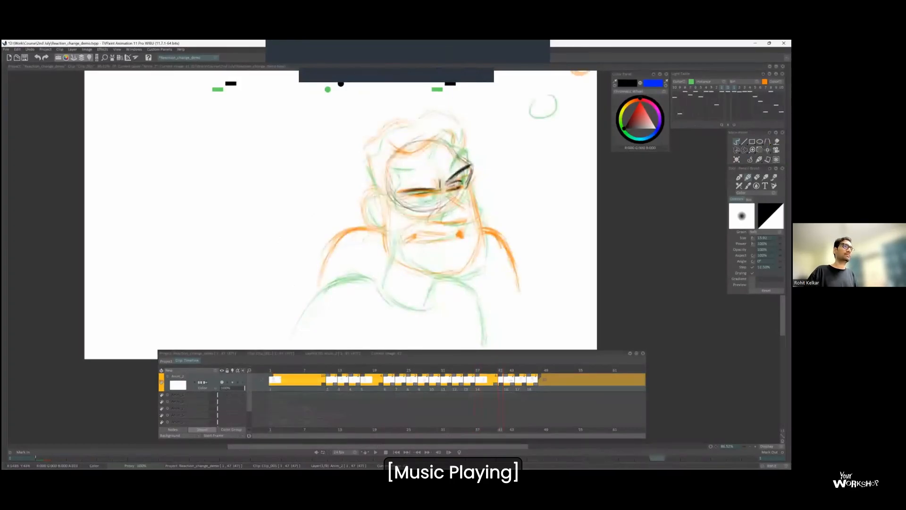
Draw the two narrowed eyes and the nose, flipping against the previous drawing to check their placement.
key("Left")
key("Right")
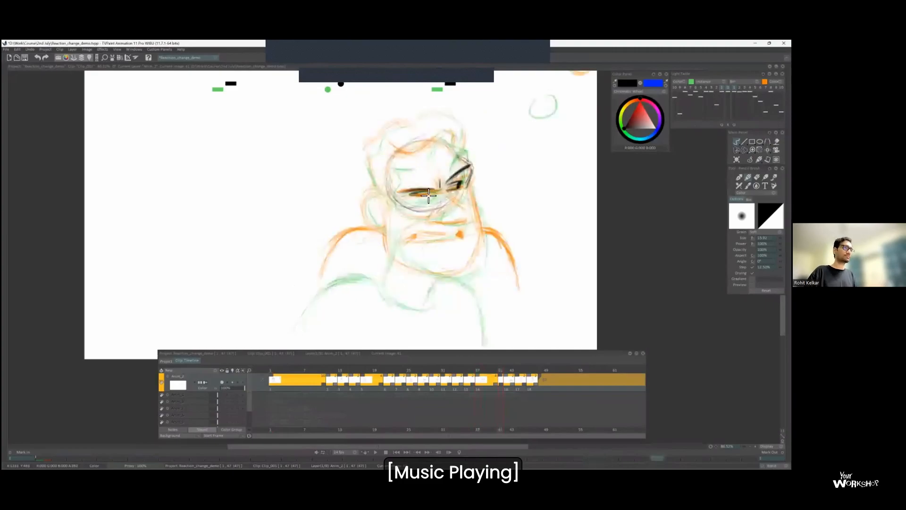
key("Left")
key("Right")
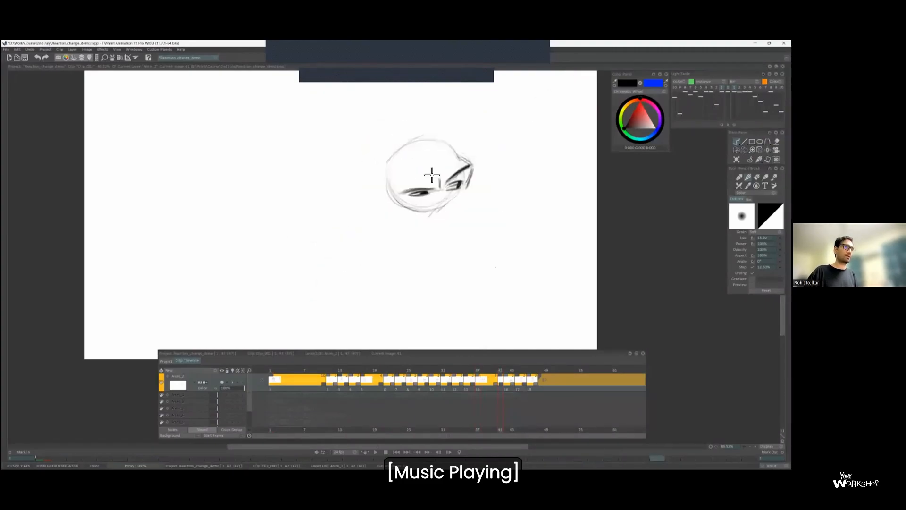
key("Left")
key("Right")
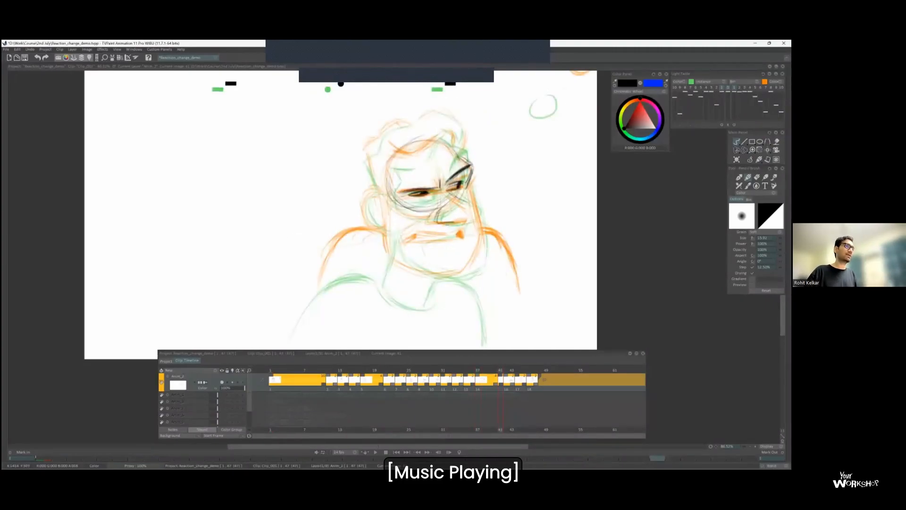
key("Left")
key("Right")
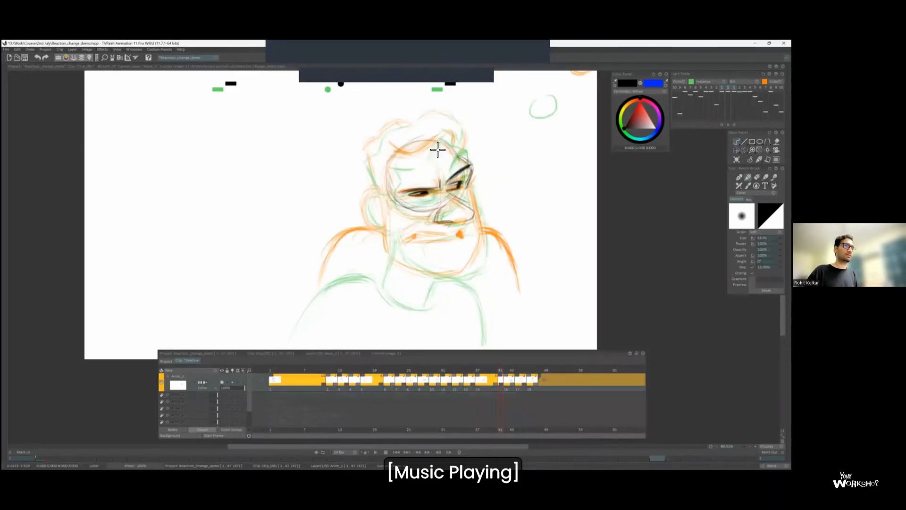
Draw the grimacing mouth and the jaw outline between the two neighbouring poses.
key("Left")
key("Right")
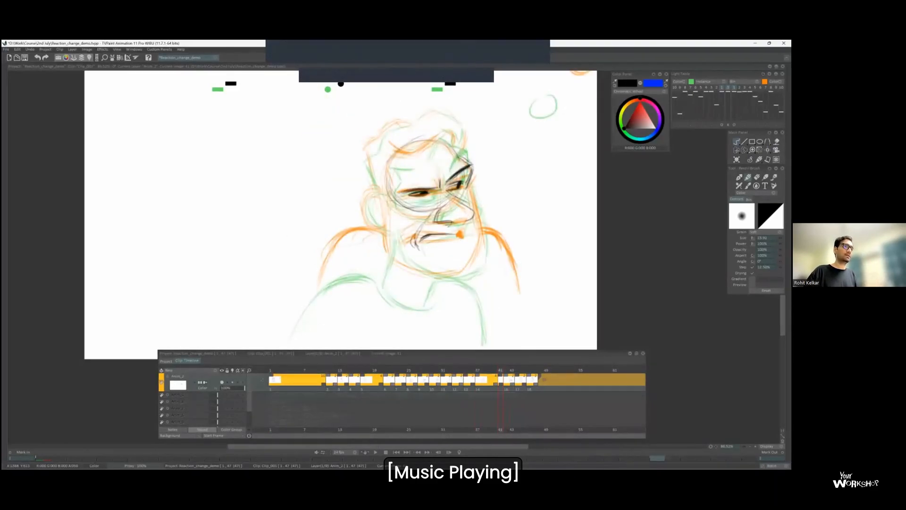
key("Left")
key("Right")
key("Right")
key("Left")
key("Right")
key("Left")
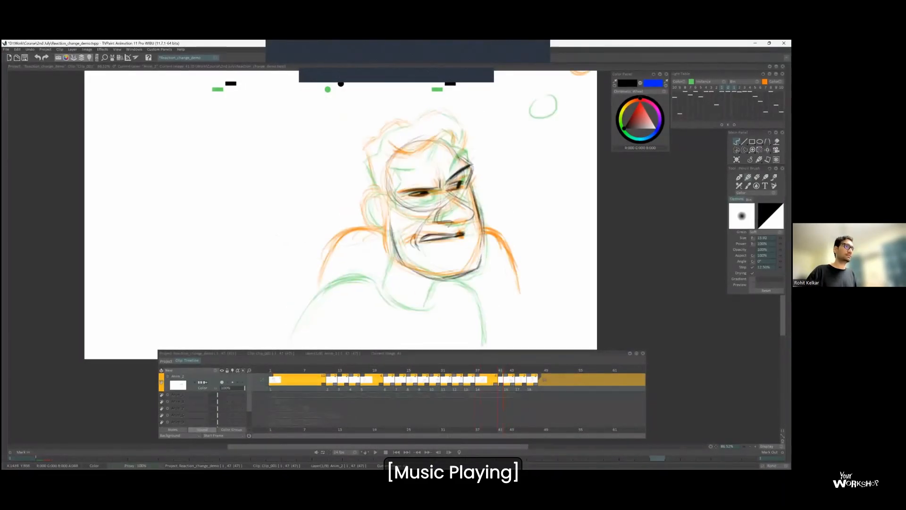
Draw the near ear and the outer contour of the hair on the frame 41 head.
key("Left")
key("Right")
left_click_drag(385, 197, 390, 228)
left_click_drag(377, 190, 368, 162)
key("Left")
key("Right")
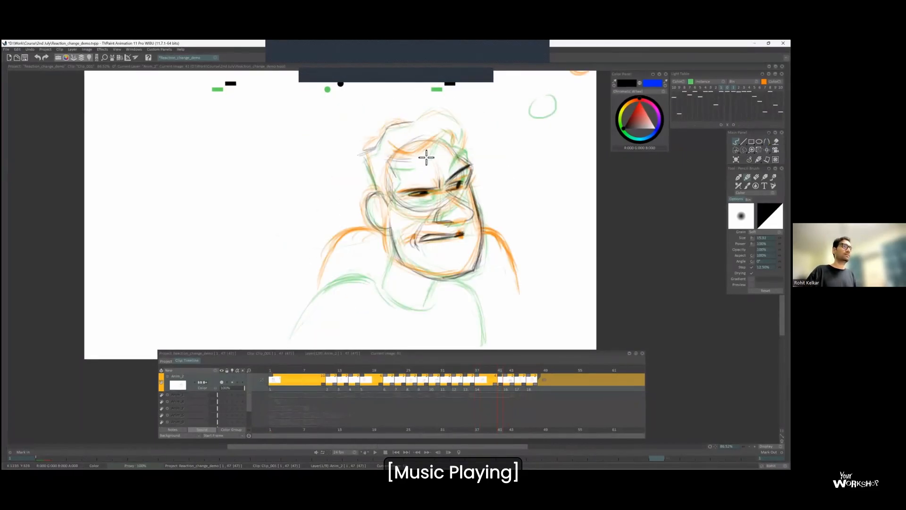
key("Left")
key("Right")
Add the hairline across the forehead and finish the hair shape of the frame 41 head.
key("l")
key("Left")
key("Right")
left_click_drag(385, 160, 419, 162)
key("Left")
key("Right")
Return the light-table images to their original registration and compare the new head with the turned pose.
key("Right")
key("Left")
key("l")
key("Left")
key("Left")
left_click_drag(391, 230, 415, 187)
key("Right")
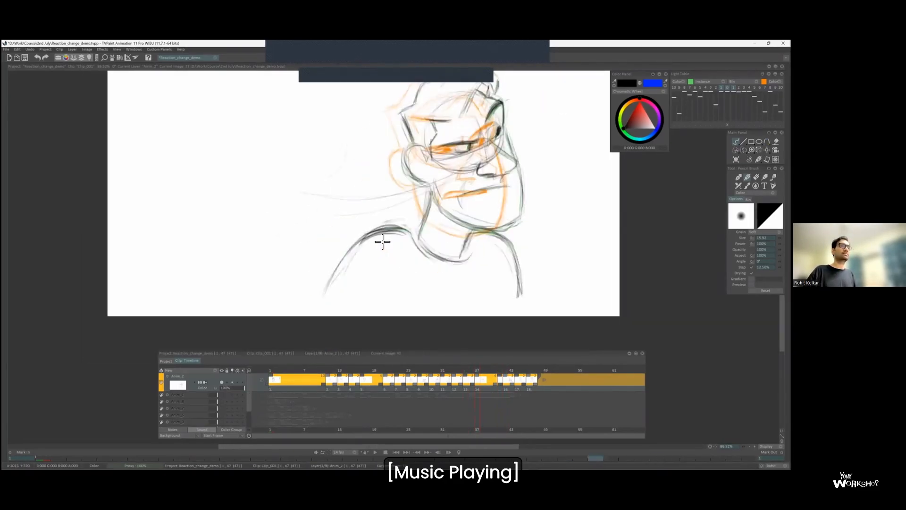
key("Right")
Draw the neckline and both shoulders of the frame 41 drawing between the neighbouring poses.
key("Right")
key("Left")
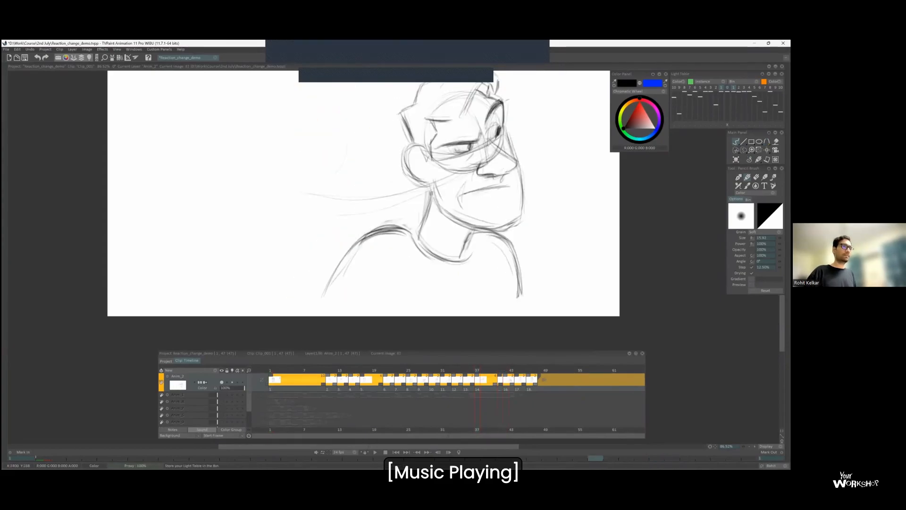
key("Right")
key("Right")
left_click_drag(409, 209, 429, 236)
key("Left")
key("Left")
key("Right")
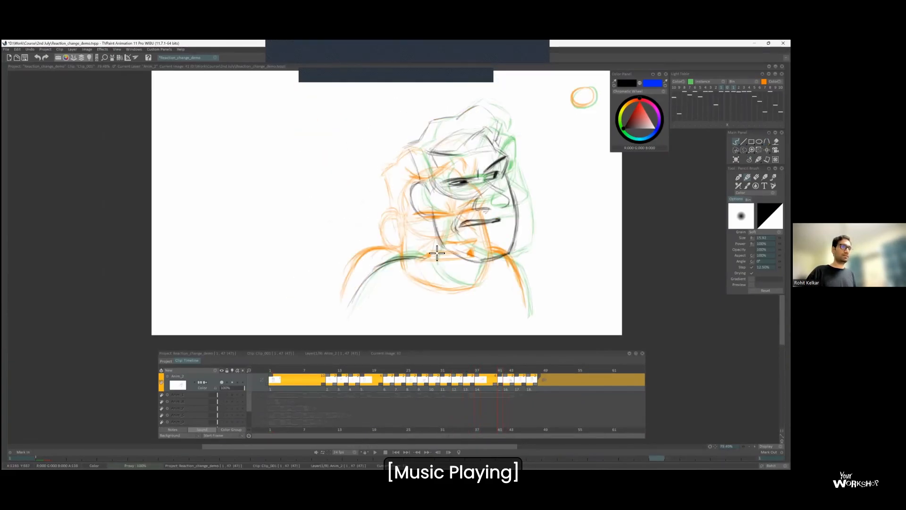
key("Left")
key("Right")
key("Left")
Insert a blank drawing at frame 44, between the lowered scowling pose and the shocked pose.
key("Right")
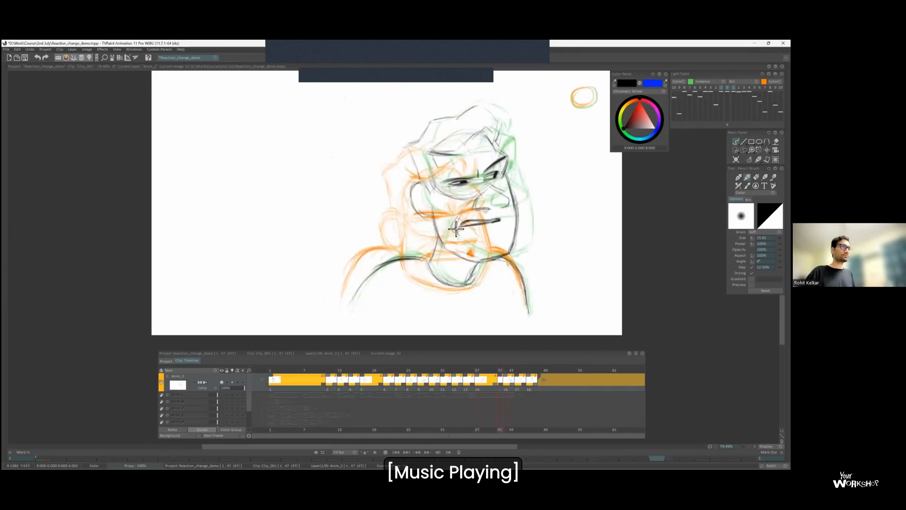
key("l")
key("Right")
key("Left")
key("l")
key("l")
Flip between the lowered scowl, the blank drawing and the shocked pose to examine the head's path.
key("Right")
left_click_drag(512, 382, 519, 383)
scroll(512, 299, "down", 1)
key("Insert")
key("l")
key("Left")
key("Right")
key("Right")
key("Left")
key("Left")
key("Right")
key("Left")
key("Right")
key("Right")
key("Left")
key("Left")
Draw the head circle on the blank frame 44 drawing, placed close to the shocked pose's head.
key("Right")
key("Right")
key("Right")
key("Left")
mouse_move(413, 143)
left_mouse_down()
mouse_move(379, 182)
mouse_move(437, 170)
left_mouse_up()
key("Right")
key("Left")
key("Left")
key("Left")
key("Left")
key("Left")
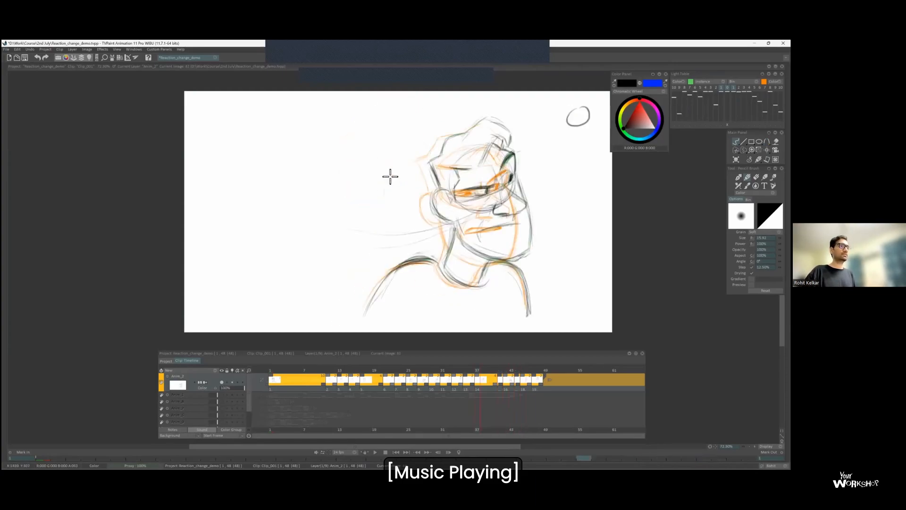
key("Right")
key("Right")
key("Right")
key("Right")
key("Right")
key("Left")
left_click_drag(434, 152, 436, 175)
key("Right")
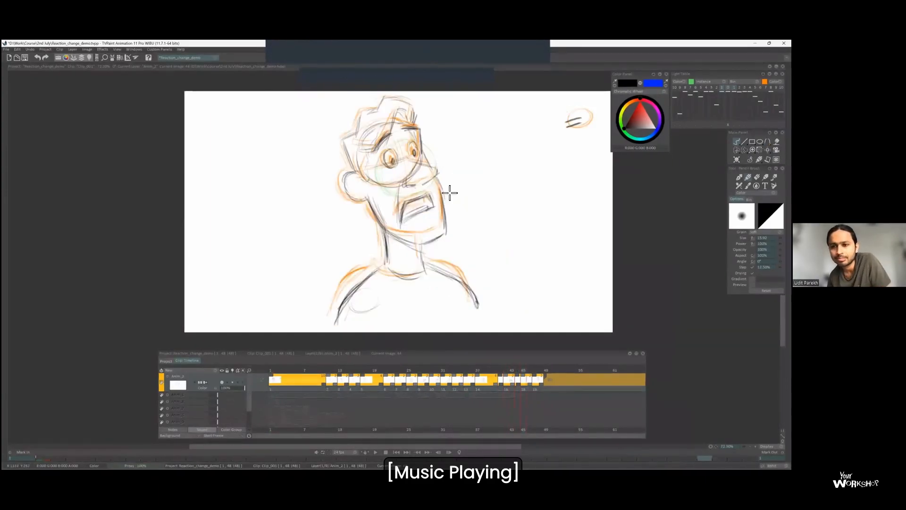
key("Left")
key("Left")
Finish repositioning the head circle at frame 44, sketch slanted face guide lines below it, and play the animation.
key("Right")
Lasso the new head circle at frame 44 and adjust its position with a transform.
key("s")
left_click_drag(442, 137, 455, 172)
key("ctrl+t")
left_click_drag(400, 222, 406, 235)
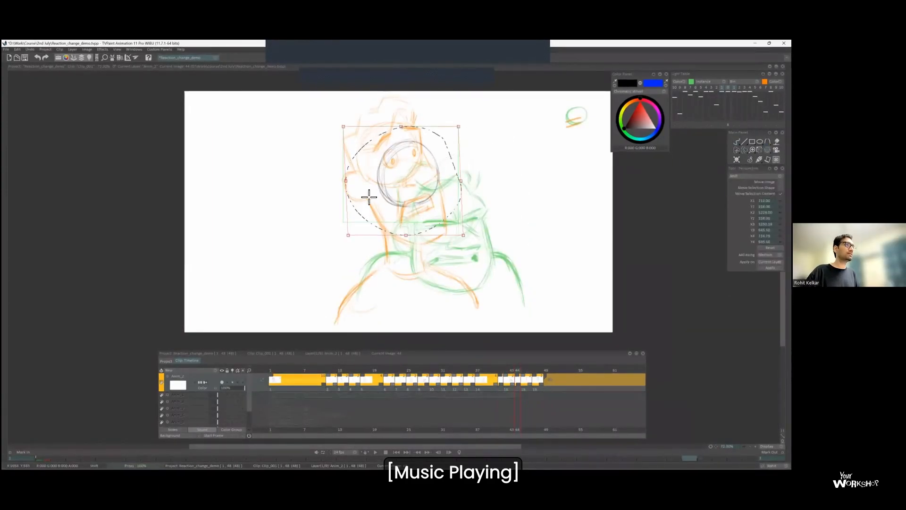
key("Return")
key("ctrl+d")
key("b")
key("Left")
key("Right")
key("Right")
key("Left")
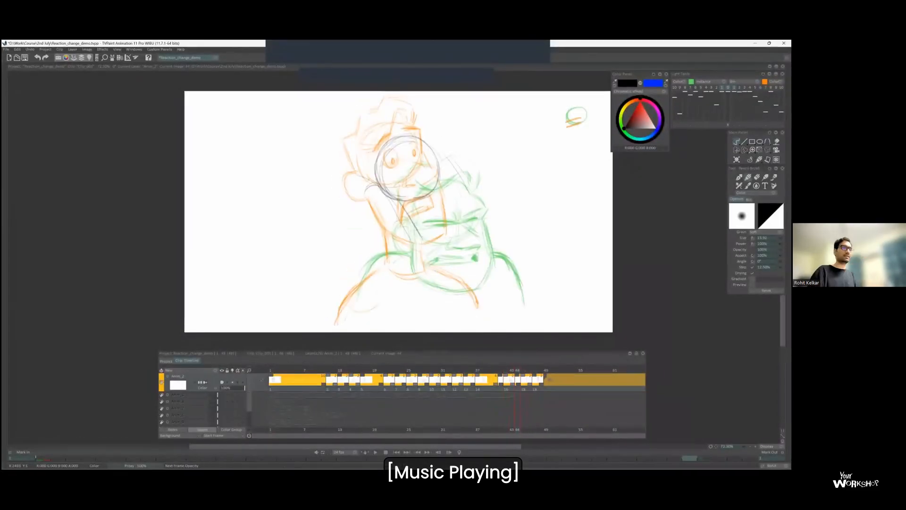
left_click(727, 87)
key("Return")
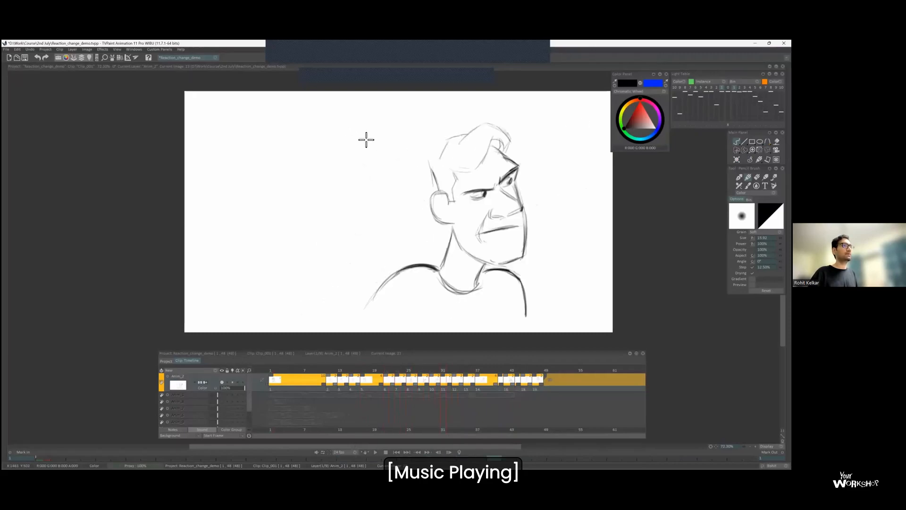
Draw the ear at the lower back edge of the frame 44 head circle, checking it against the neighbouring poses.
key("Return")
key("ctrl+z")
key("Right")
key("Left")
key("Left")
key("Right")
left_click(728, 88)
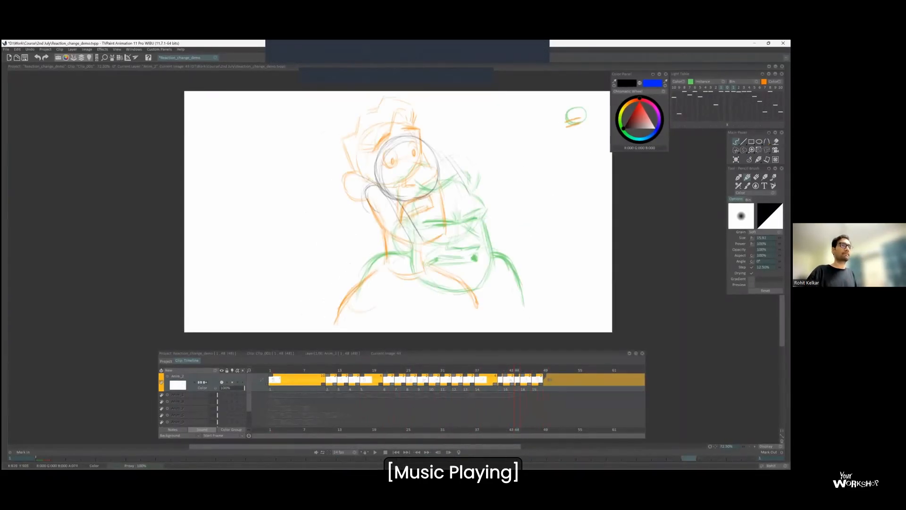
left_click(738, 87)
key("Right")
key("Left")
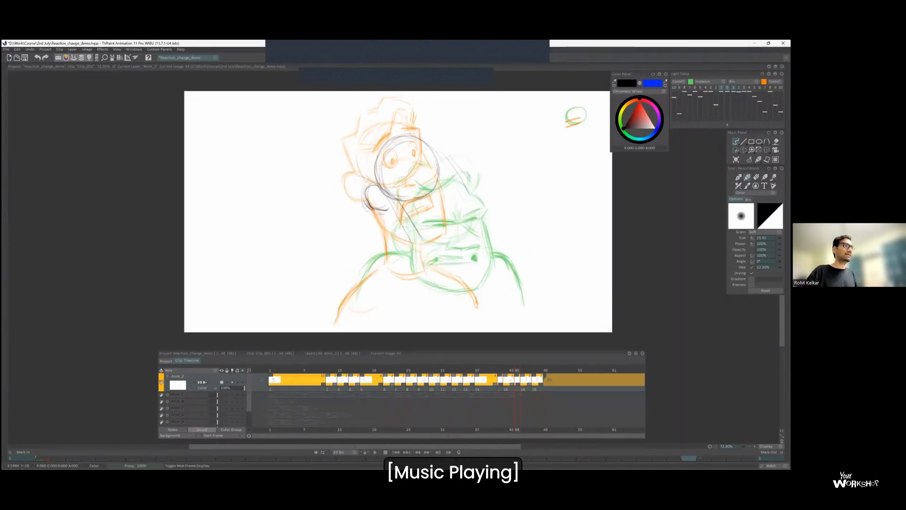
key("Left")
key("Right")
Shift the light table's neighbouring scowl and shocked drawings so their heads line up over the frame 44 head circle.
left_click(734, 125)
left_click_drag(454, 173, 465, 182)
left_click(721, 125)
mouse_move(420, 226)
left_mouse_down()
mouse_move(387, 186)
mouse_move(398, 252)
left_mouse_up()
left_click(721, 125)
key("Right")
key("Left")
Sketch the long jaw line, the tilted eye line and the front edge of the face on frame 44.
left_click_drag(384, 217, 423, 276)
key("Left")
key("Right")
left_click_drag(388, 182, 448, 170)
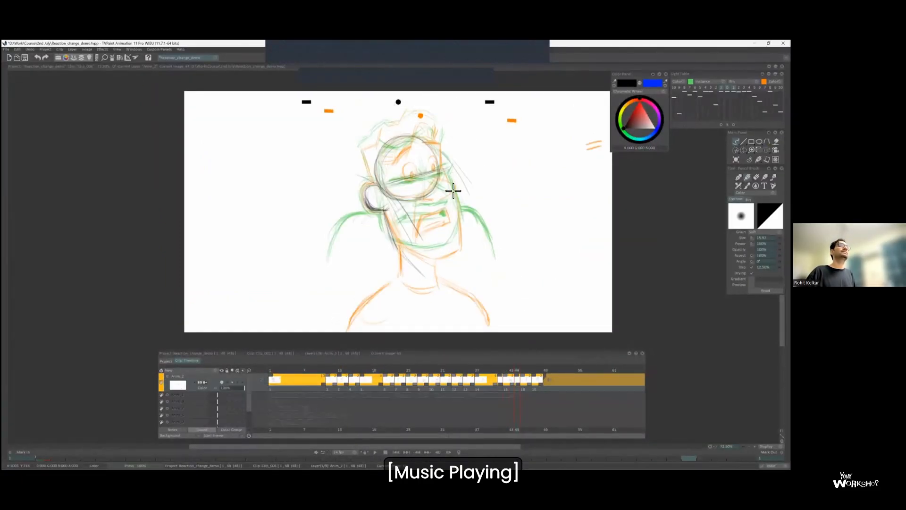
left_click_drag(455, 218, 461, 267)
key("Left")
key("Right")
Rough in the hair, raised eyebrows, wide eyes and nose on the frame 44 head, comparing it with the neighbouring poses.
key("l")
key("Right")
key("Left")
key("Left")
key("Right")
key("l")
key("Right")
key("Left")
left_click_drag(437, 148, 442, 150)
left_click_drag(403, 169, 438, 164)
left_click_drag(434, 166, 435, 169)
left_click_drag(412, 172, 413, 176)
key("Left")
key("Right")
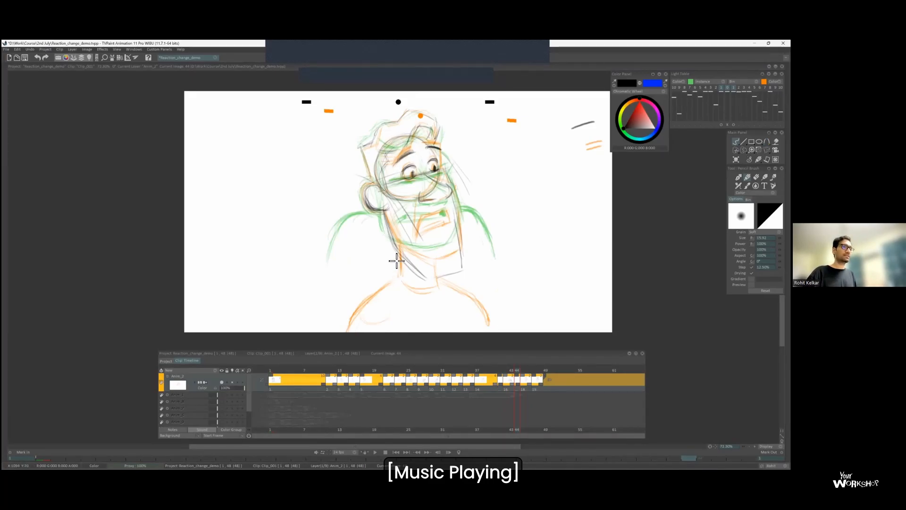
Draw the chin and a wide-open rectangular mouth with a tongue on the frame 44 face.
left_click_drag(393, 237, 442, 273)
key("Return")
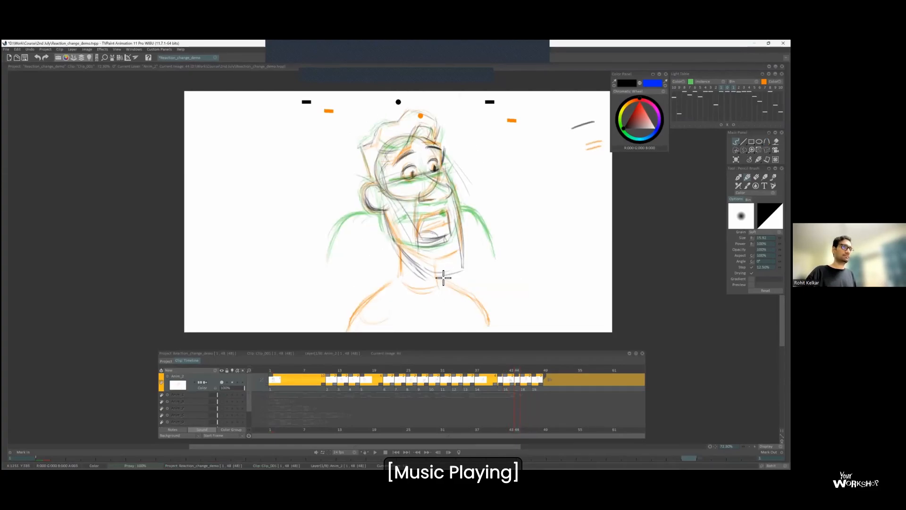
key("l")
key("Right")
key("Left")
key("Right")
key("Left")
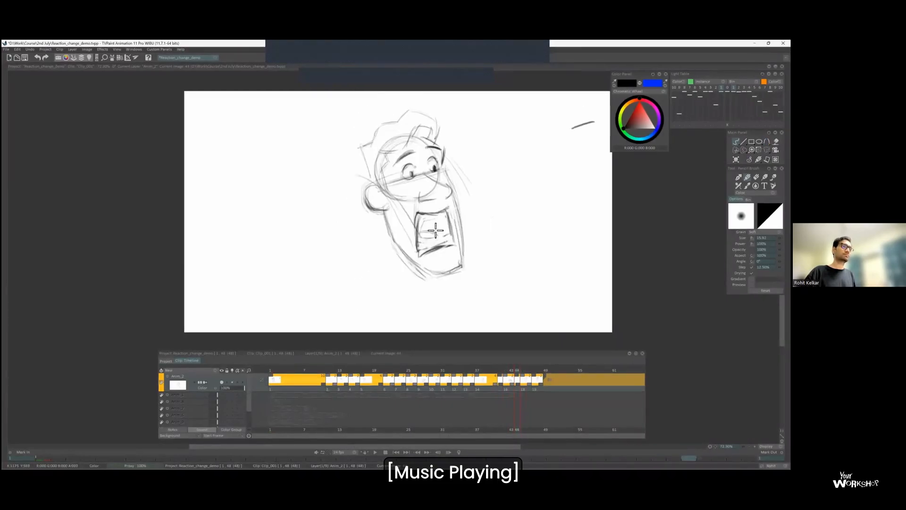
key("Left")
key("Right")
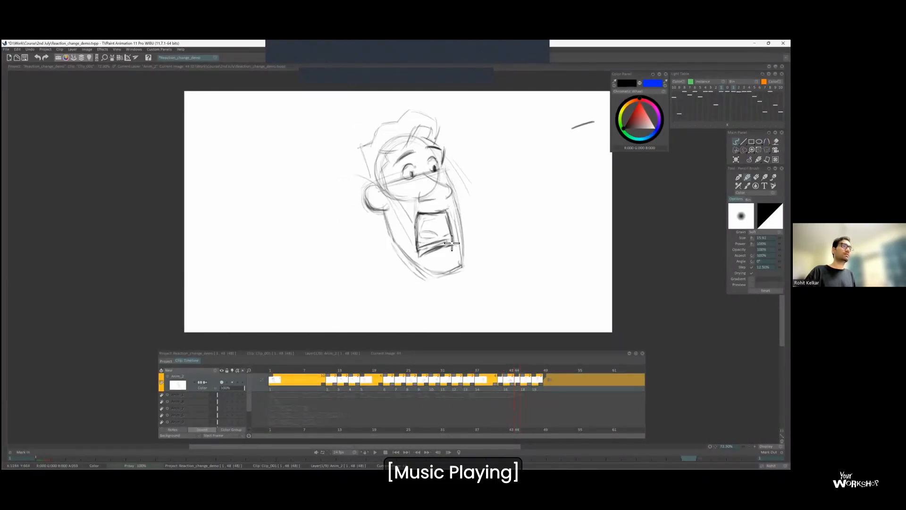
Rework the eyebrow and forehead lines above the eyes on frame 44 while flipping to the adjacent drawings.
key("Right")
mouse_move(446, 166)
left_mouse_down()
mouse_move(399, 166)
mouse_move(442, 146)
mouse_move(383, 159)
left_mouse_up()
key("Left")
key("Right")
key("Left")
key("Left")
key("Right")
key("Left")
key("Right")
key("Right")
key("Left")
Strengthen the front hairline and the hair outline above the ear on the frame 44 head.
key("Left")
key("Right")
mouse_move(418, 131)
left_mouse_down()
mouse_move(402, 154)
mouse_move(435, 140)
left_mouse_up()
key("Left")
key("Right")
key("Left")
key("Right")
left_click_drag(363, 148, 371, 177)
Darken the jaw line below the ear and the face contour beside the far eye on frame 44.
key("Left")
key("Right")
left_click_drag(388, 231, 378, 211)
key("Left")
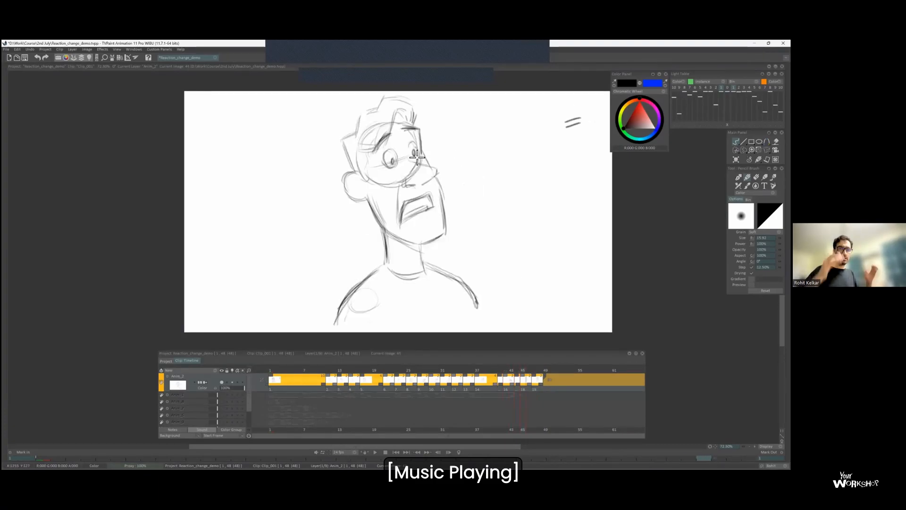
key("Right")
mouse_move(431, 149)
left_mouse_down()
mouse_move(392, 169)
mouse_move(437, 164)
left_mouse_up()
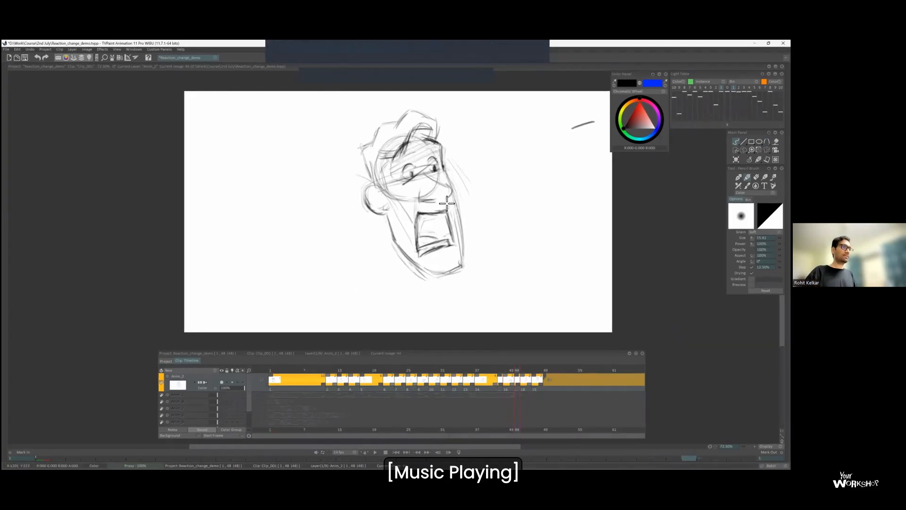
key("Left")
key("Right")
left_click_drag(524, 161, 477, 178)
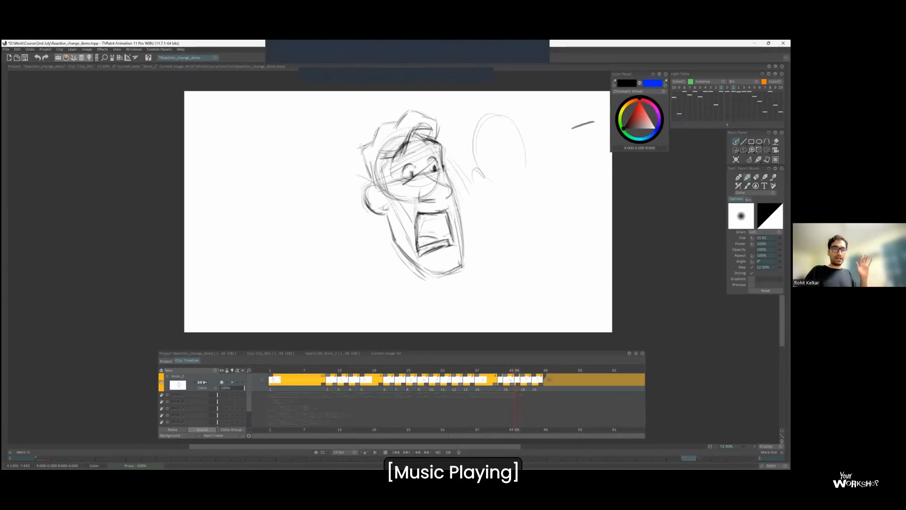
left_click_drag(519, 144, 513, 155)
left_click_drag(518, 126, 547, 227)
left_click_drag(491, 190, 524, 238)
left_click_drag(519, 224, 546, 241)
key("ctrl+z")
key("ctrl+z")
key("ctrl+z")
key("ctrl+z")
key("ctrl+z")
key("ctrl+z")
key("ctrl+z")
key("ctrl+z")
key("ctrl+z")
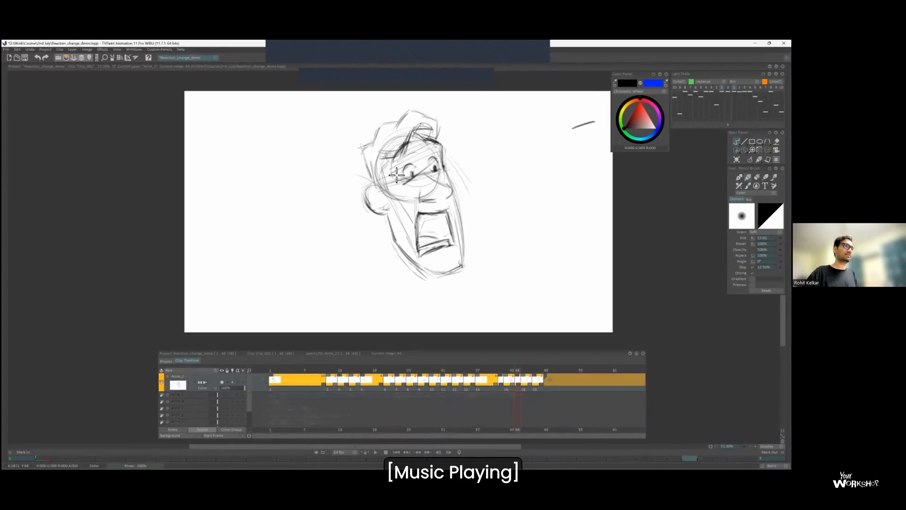
key("ctrl+z")
Reinforce the jaw and chin outline and redraw the wide eyes on the frame 44 drawing.
left_click_drag(388, 214, 397, 243)
key("Left")
key("Right")
left_click_drag(437, 278, 461, 271)
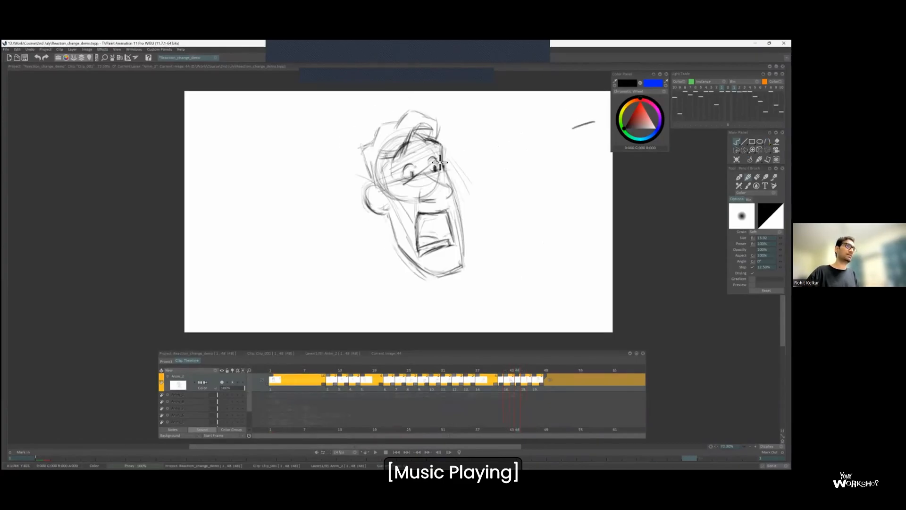
key("Left")
key("Right")
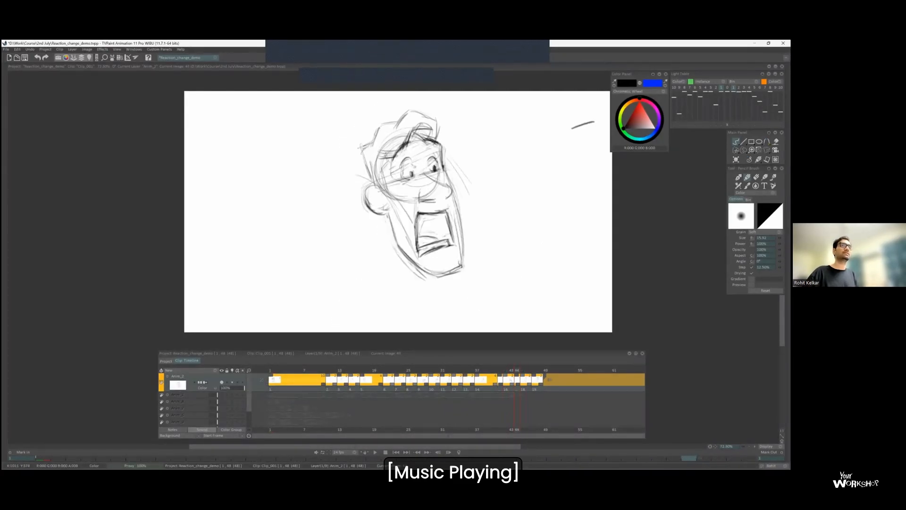
key("Left")
key("Left")
key("Left")
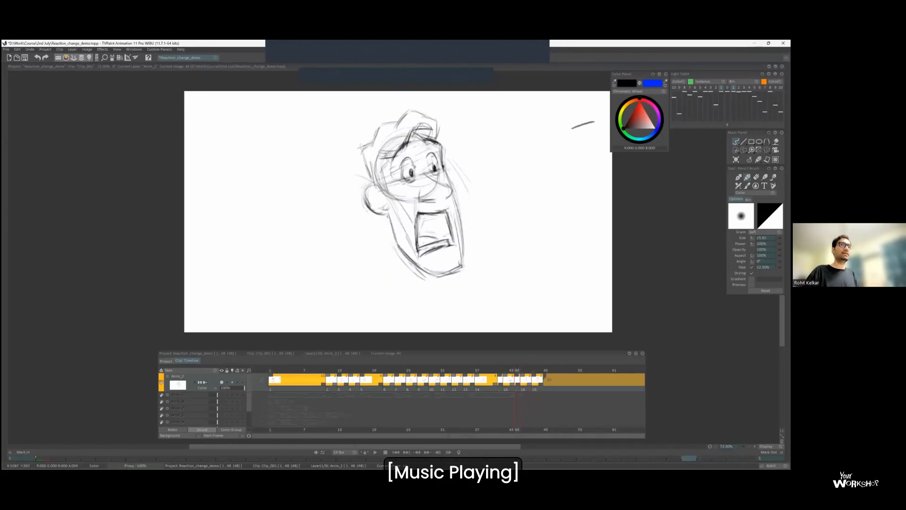
Flip between the lowered scowl, frame 44 and the shocked pose to examine how the head travels.
key("Right")
key("Right")
key("Right")
key("Left")
key("Right")
key("Right")
key("Right")
key("Left")
key("Left")
key("Left")
key("Right")
key("Right")
key("Left")
key("Right")
key("Right")
Draw both shoulders and the neckline under the stretched head at frame 44, between the neighbouring poses' shoulders.
key("Left")
left_click_drag(399, 260, 354, 302)
key("Left")
key("Right")
key("Right")
key("Left")
left_click_drag(467, 258, 502, 309)
left_click_drag(407, 273, 431, 280)
Flip through the drawings around frame 44, with and without the light table, to examine the shoulder and head spacing.
key("Left")
key("Right")
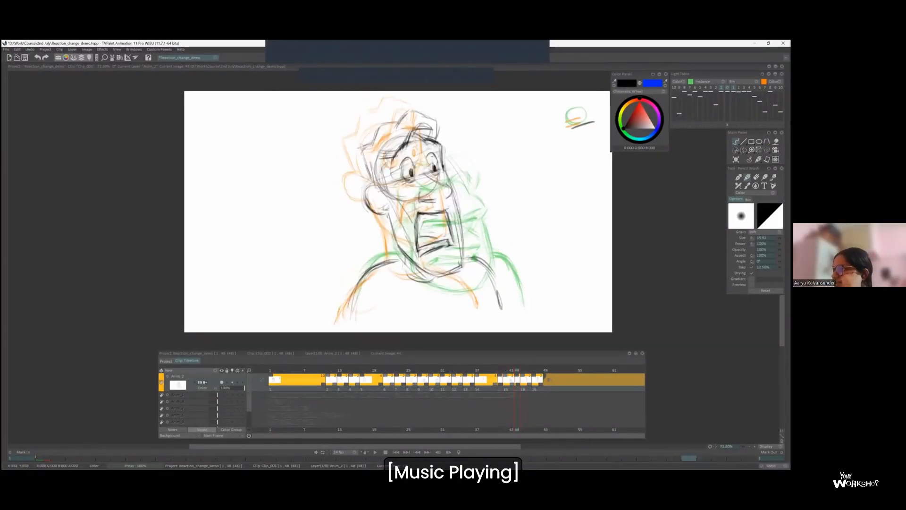
key("Right")
key("Left")
key("Left")
key("Right")
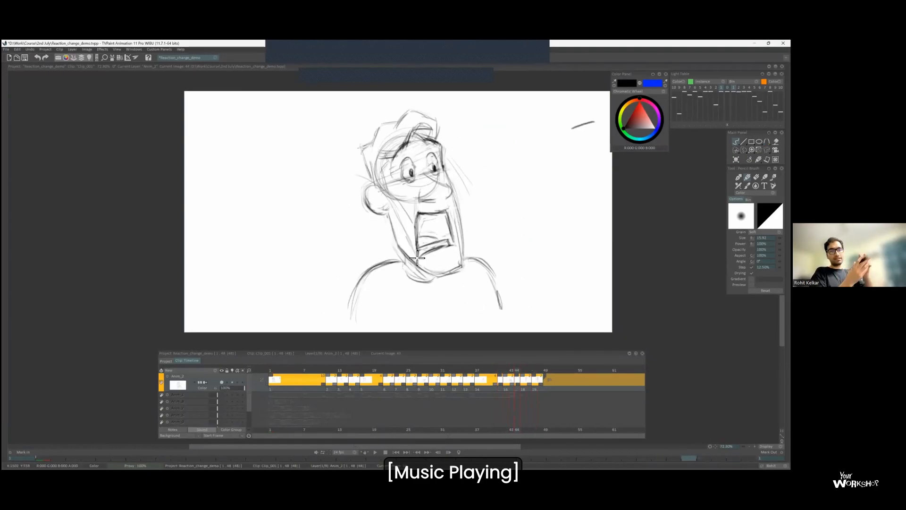
key("Left")
key("Right")
key("Left")
key("Right")
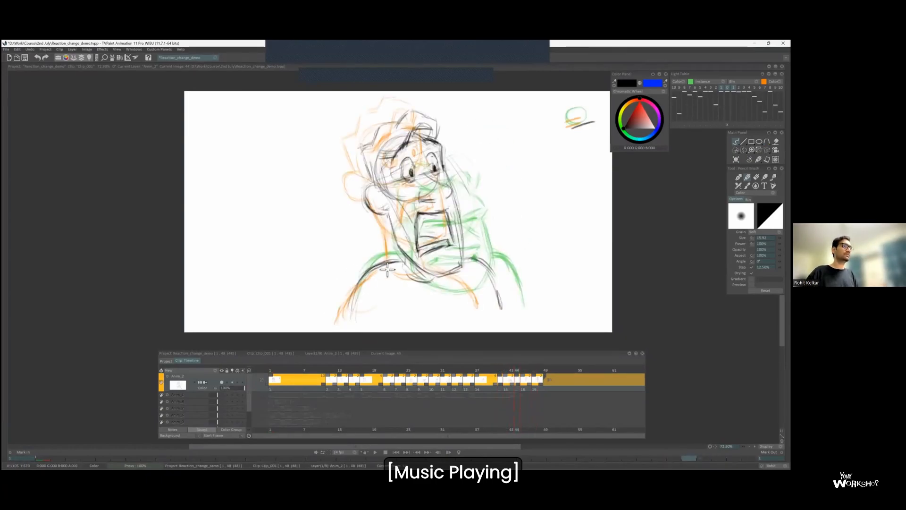
key("Left")
key("Right")
key("Left")
key("Right")
key("Left")
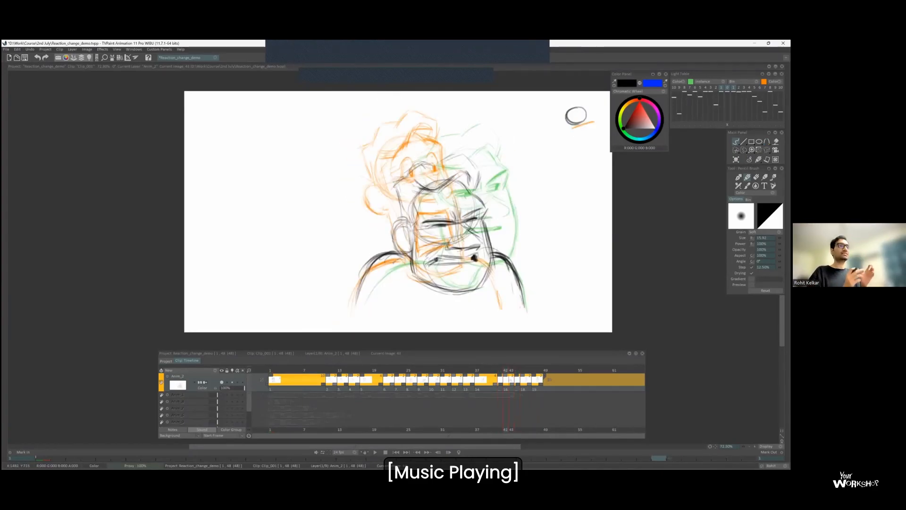
key("Right")
key("Left")
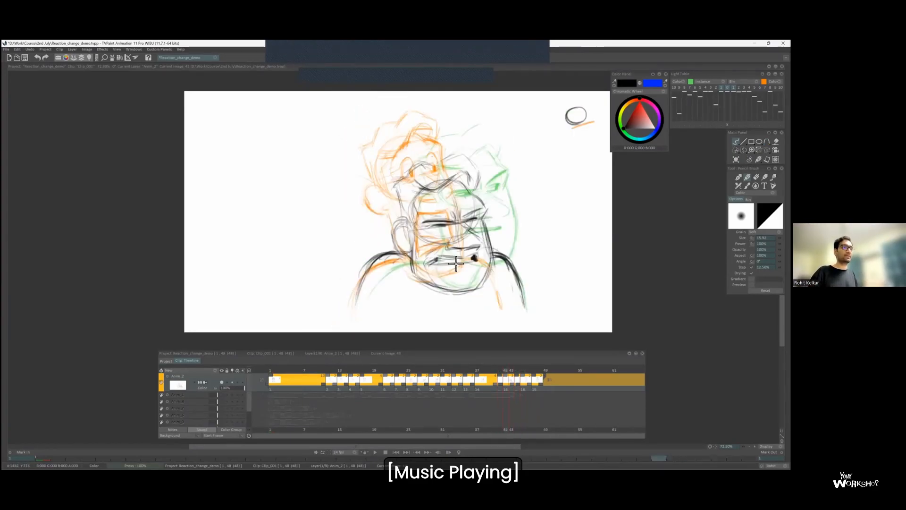
key("Right")
Flip between the lowered scowl, frame 44 and the shocked pose to examine how the stretched inbetween reads.
key("Right")
key("Left")
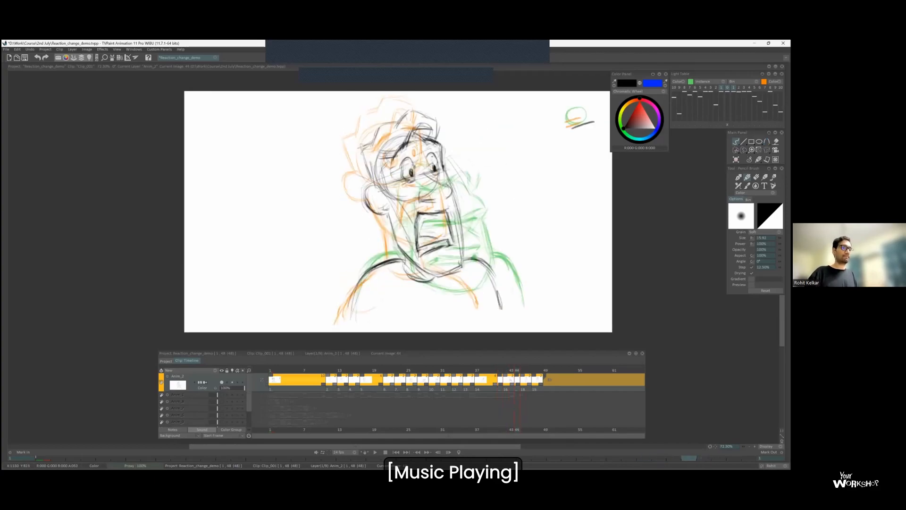
key("Left")
key("Right")
key("Right")
key("Left")
key("Left")
key("Right")
key("Right")
key("Left")
key("Right")
key("Right")
key("Right")
key("Left")
Extend the exposure of the frame 45 shocked drawing by two frames and flip through its neighbours to check the timing.
key("Right")
key("Left")
key("Right")
left_click_drag(529, 383, 540, 383)
key("Left")
key("Left")
key("Left")
key("Right")
key("Right")
key("Left")
key("Right")
key("Left")
key("Right")
key("Left")
Insert a blank drawing at frame 47 and extend its exposure so the final settled pose starts at frame 51.
key("Right")
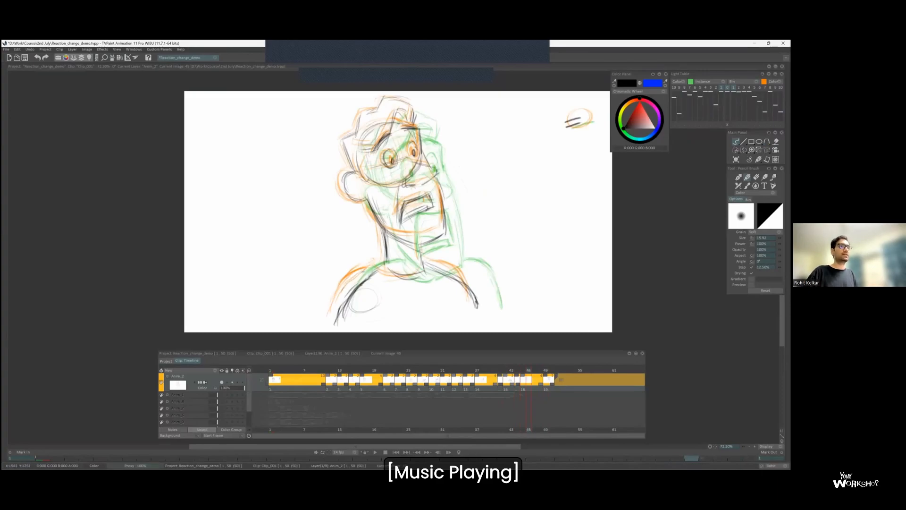
key("Right")
key("Insert")
key("Left")
left_click_drag(540, 383, 552, 382)
key("Left")
key("Left")
key("Right")
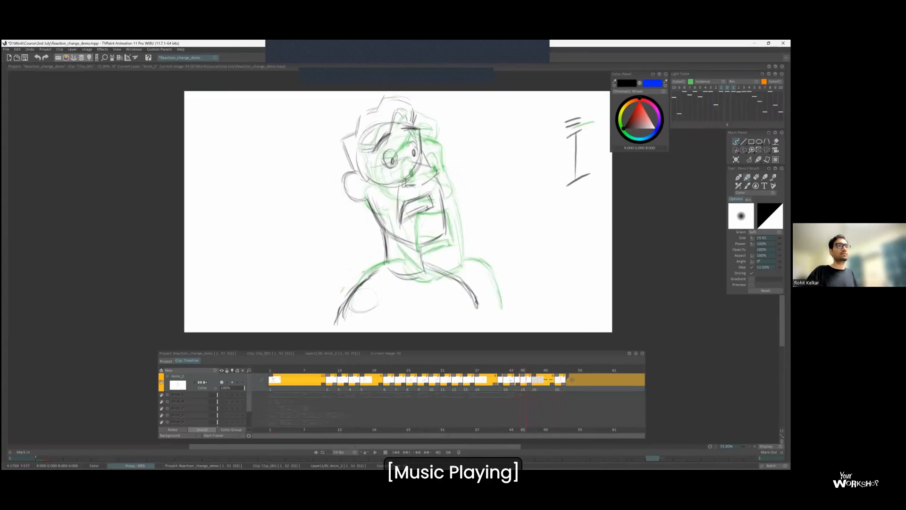
Draw a vertical spacing chart with tick marks and arcs beside the head on the frame 45 drawing.
left_click_drag(570, 140, 583, 176)
left_click_drag(570, 139, 572, 167)
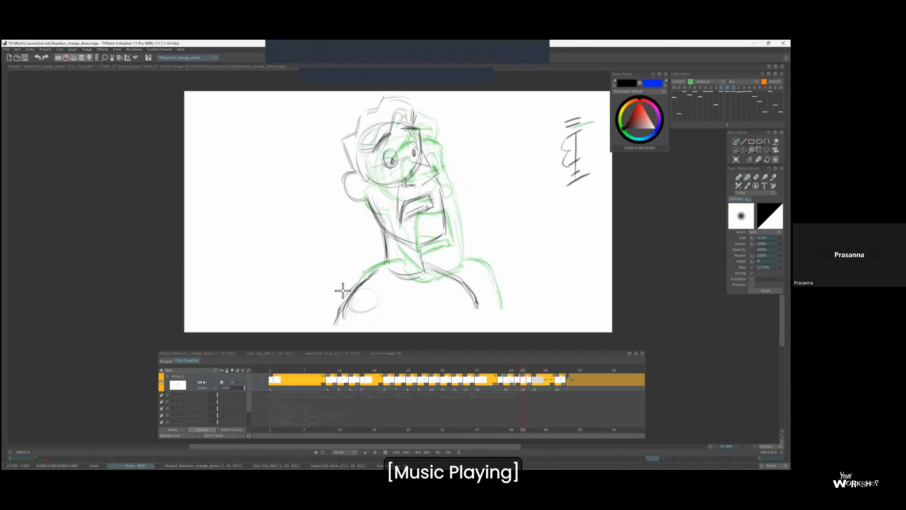
key("Right")
key("Right")
key("Left")
scroll(405, 162, "up", 1)
key("Left")
key("Right")
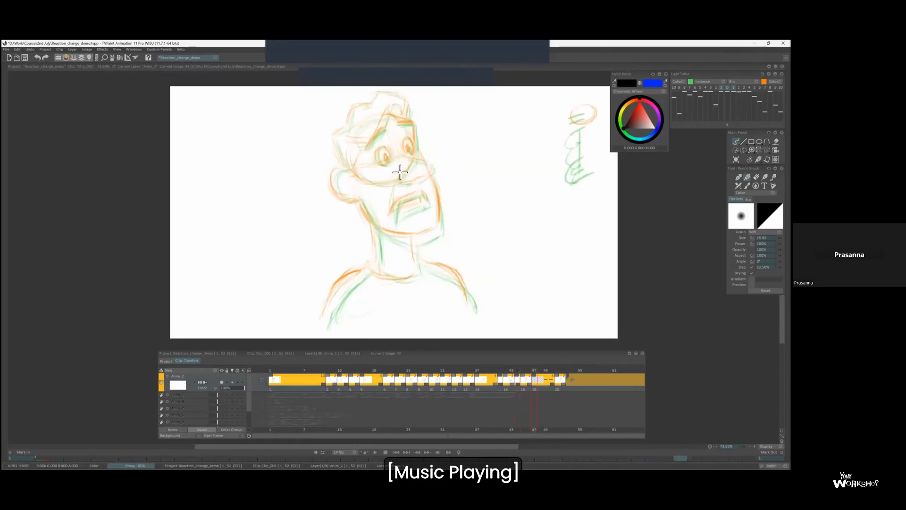
Flip between the stretched head at frame 44 and the frame 45 pose to examine how the face shape changes.
key("Left")
key("Left")
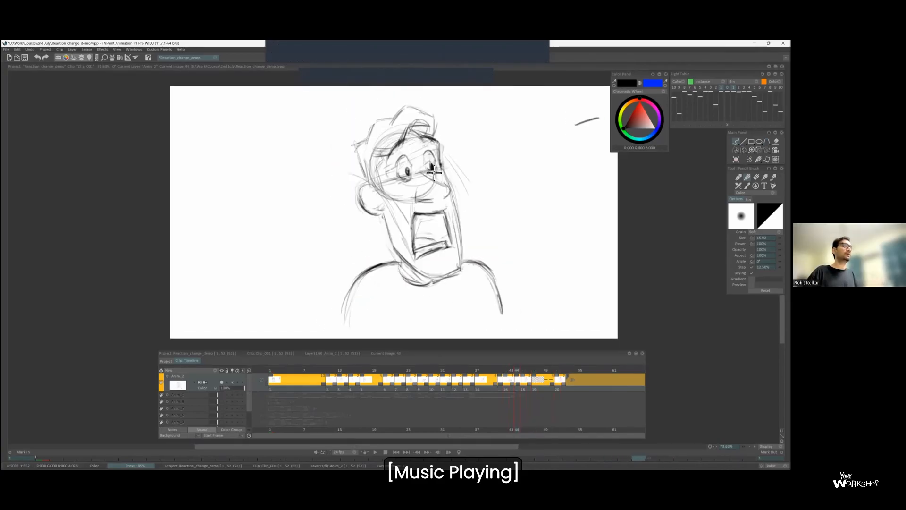
key("Left")
key("Right")
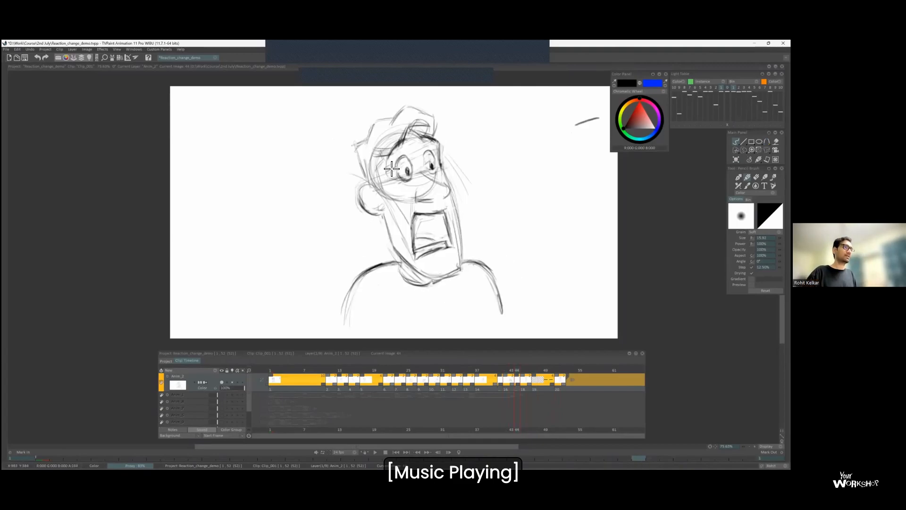
key("Right")
key("Left")
key("Right")
key("Left")
key("Right")
key("Left")
key("Right")
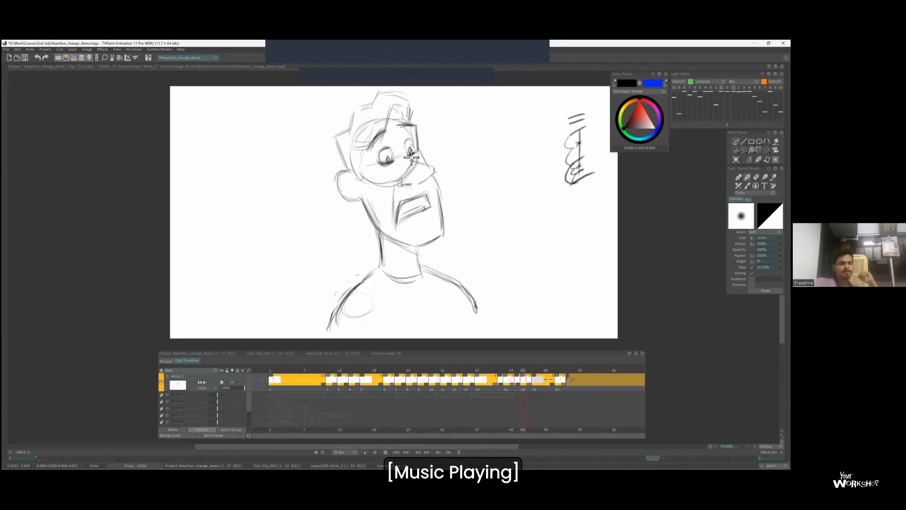
key("Left")
key("Right")
key("Left")
key("Right")
key("Left")
key("Left")
key("Right")
Flip repeatedly from the lowered scowl through frame 44 to the frame 45 pose to examine the head's movement.
key("Left")
key("Right")
key("Right")
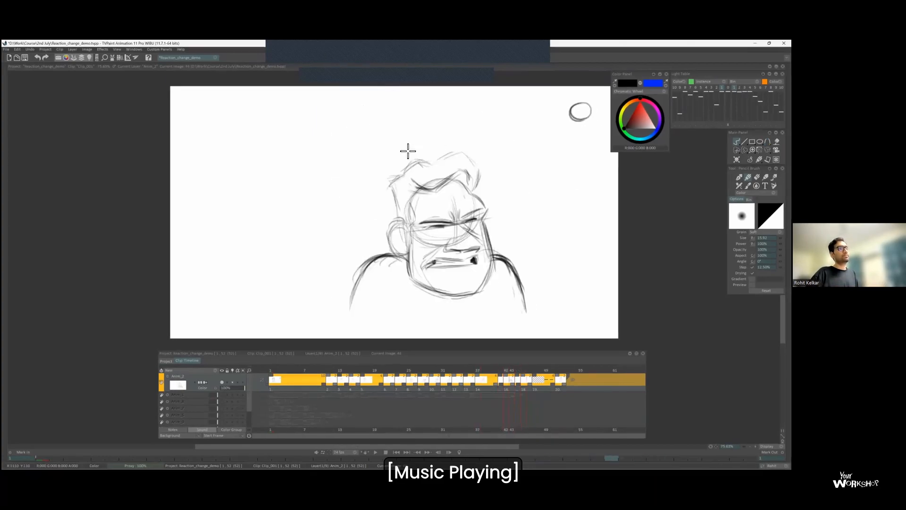
key("Right")
key("Left")
key("Left")
key("Right")
key("Right")
key("Left")
key("Left")
key("Right")
key("Right")
key("Right")
key("Left")
key("Left")
key("Left")
key("Left")
key("Left")
key("Left")
key("Left")
key("Left")
key("Left")
key("Left")
key("Left")
key("Left")
key("Right")
key("Right")
key("Right")
key("Right")
key("Right")
key("Right")
key("Right")
key("Right")
key("Right")
key("Right")
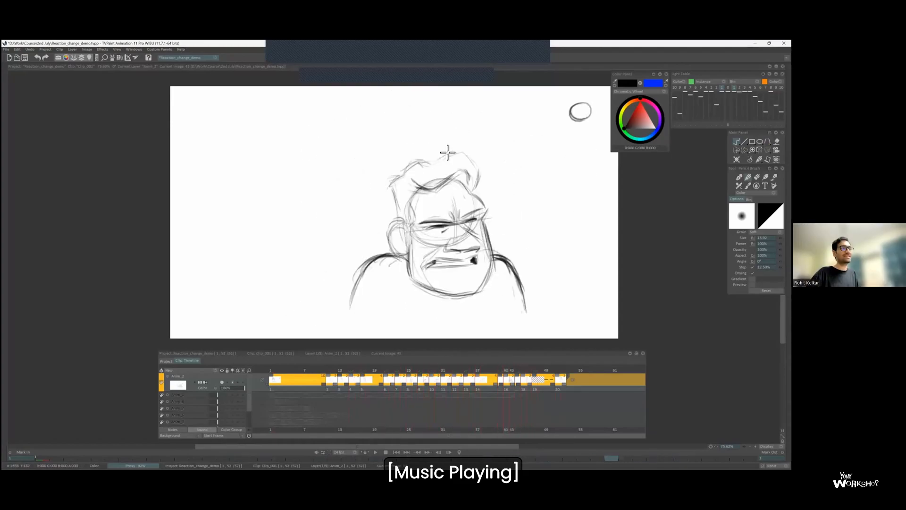
key("Right")
key("Left")
key("Left")
key("Left")
key("Right")
key("Right")
Compare the frame 45 pose with the settled pose at frame 51 and the earlier drawings.
key("Right")
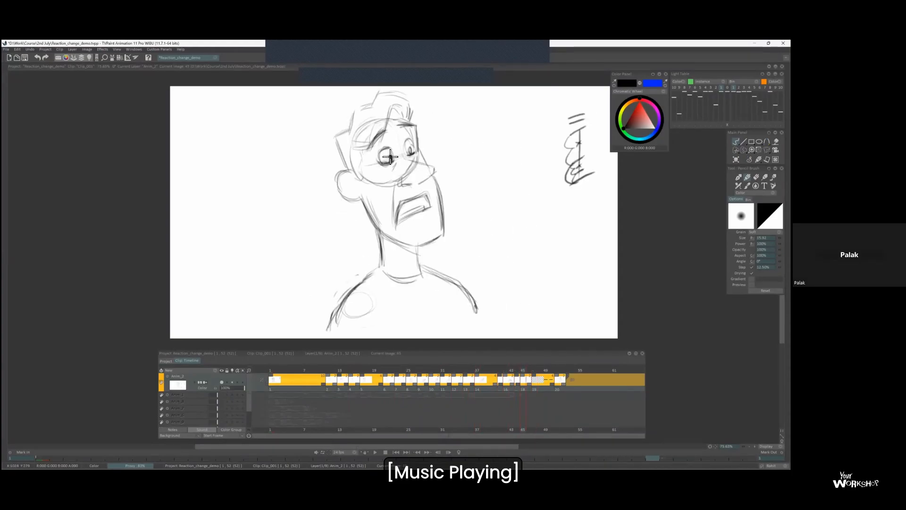
key("Right")
key("Right")
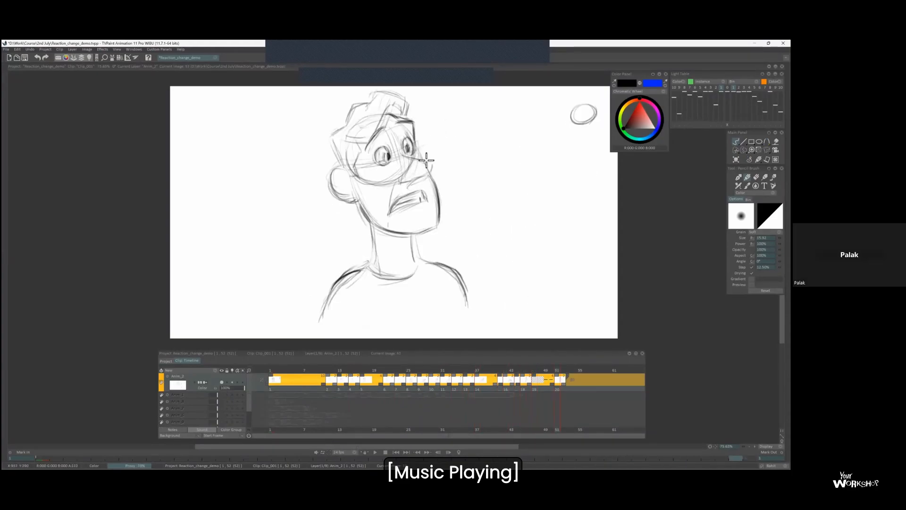
key("Left")
key("Left")
key("Right")
key("Left")
key("Left")
key("Left")
key("Right")
key("Right")
Flip through the drawings around frame 45, with and without the light table, to examine the transition into the settled pose.
key("Right")
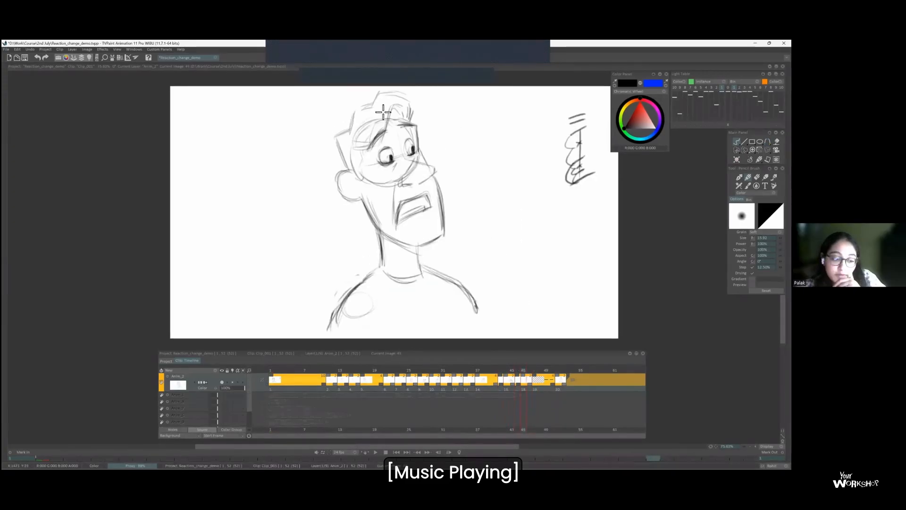
key("l")
key("Left")
key("Left")
key("Left")
key("Right")
key("l")
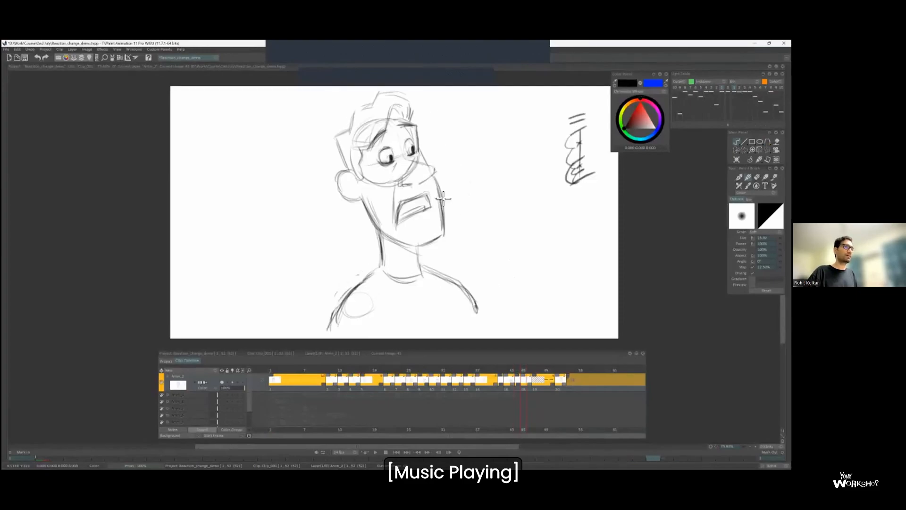
key("Left")
key("Left")
key("Right")
key("Right")
key("Right")
key("Left")
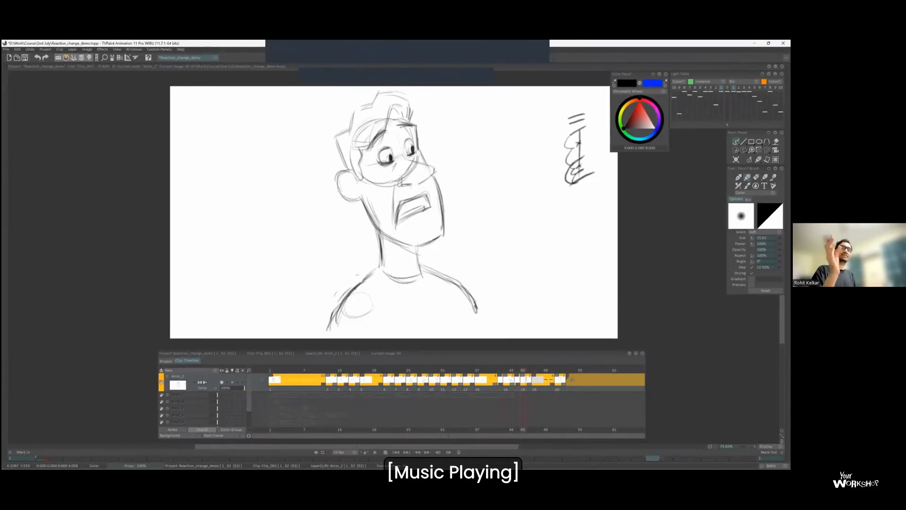
key("Right")
key("Left")
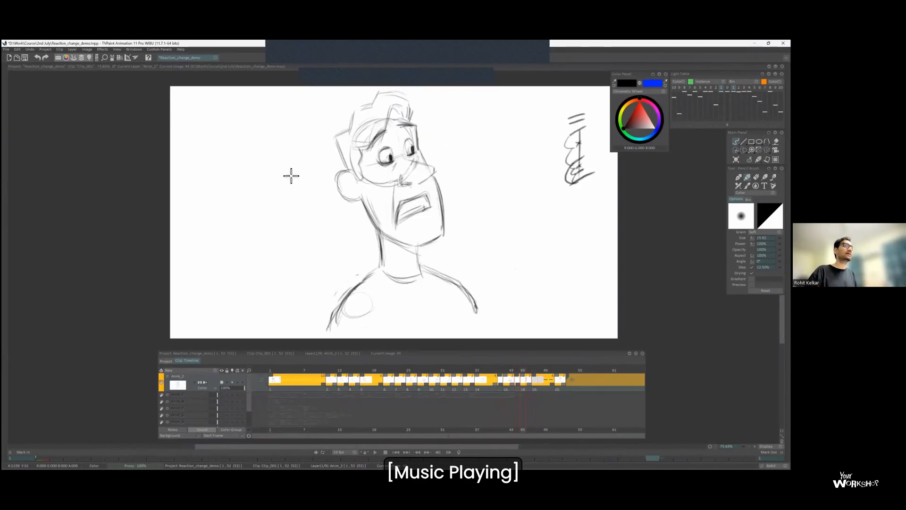
key("Left")
key("Right")
key("Right")
key("Left")
key("Right")
key("Left")
key("Right")
With the light table on, start the frame 47 inbetween by drawing the back and top outline of the hair.
key("l")
scroll(413, 126, "up", 1)
left_click_drag(325, 151, 338, 176)
mouse_move(326, 149)
left_mouse_down()
mouse_move(348, 118)
mouse_move(367, 114)
left_mouse_up()
left_click_drag(363, 117, 370, 102)
left_click_drag(377, 101, 396, 105)
key("Left")
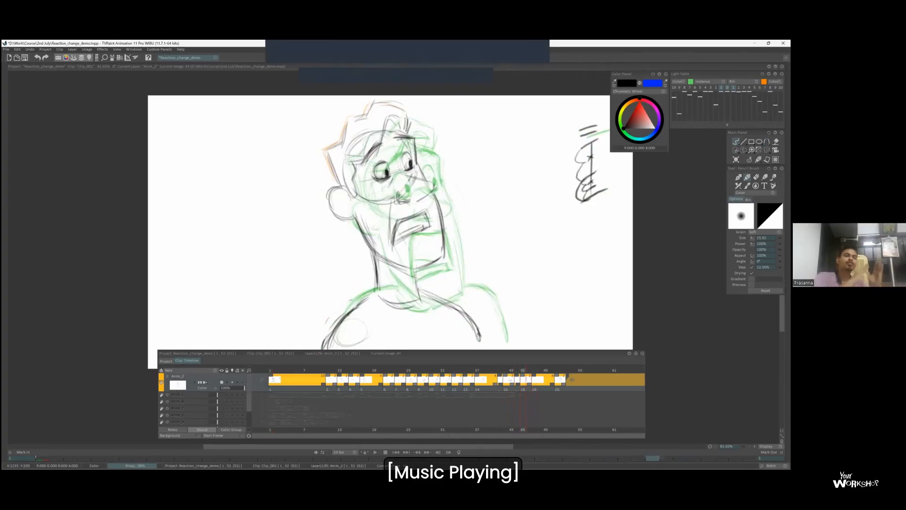
On the settled pose at frame 51, sketch a pair of detailed example eyes beside the head with the light table off.
key("Right")
key("Right")
key("Right")
key("Right")
key("Right")
key("Right")
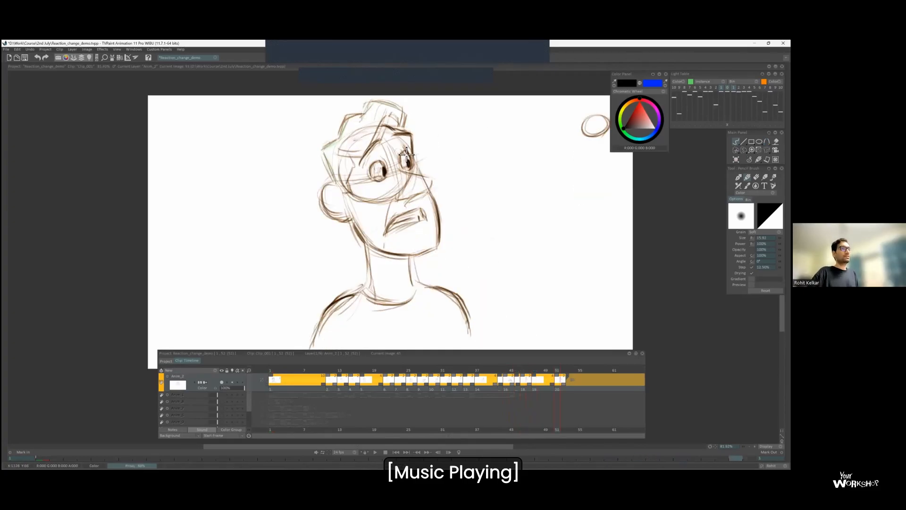
key("l")
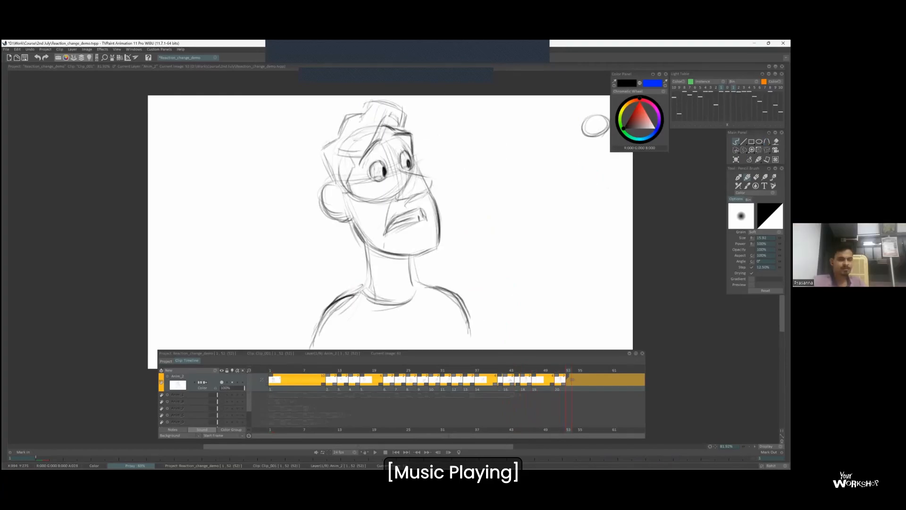
scroll(439, 146, "down", 1)
scroll(447, 155, "up", 1)
left_click_drag(470, 201, 490, 188)
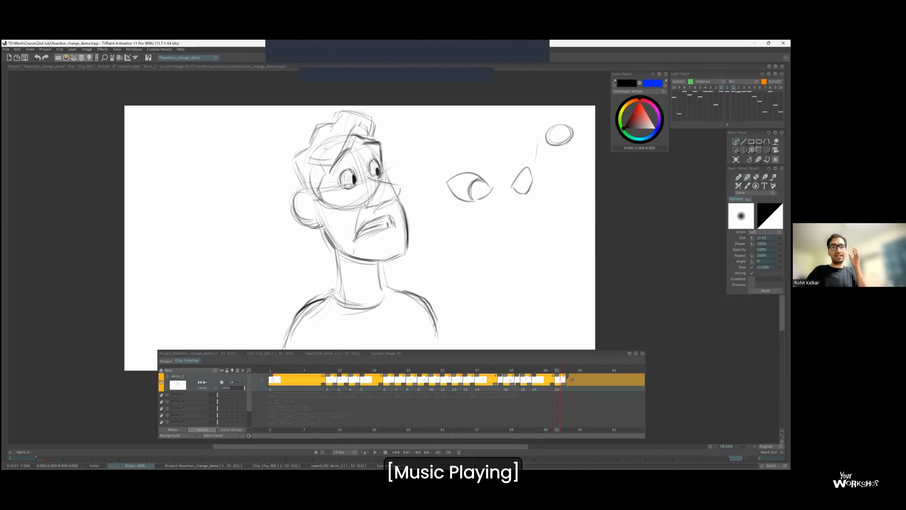
left_click_drag(483, 187, 478, 198)
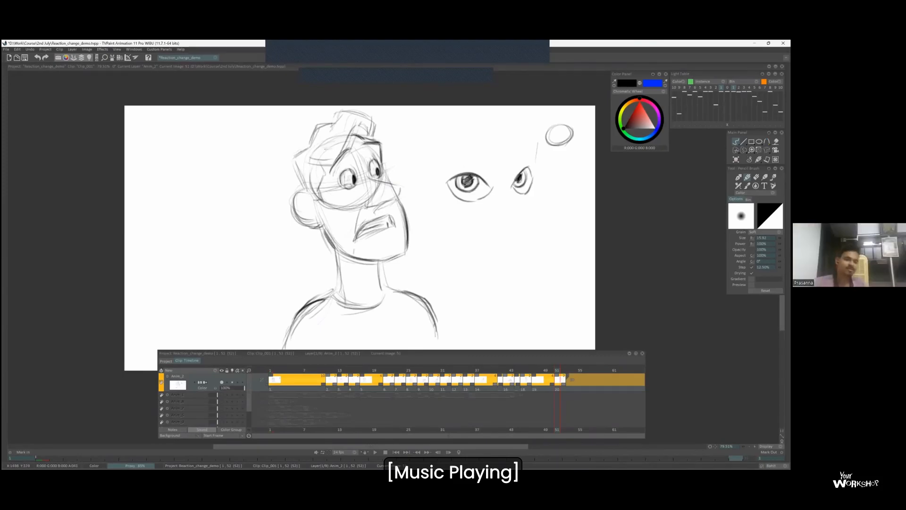
Lasso the example eyes beside the settled head and delete them.
key("s")
left_click_drag(436, 163, 436, 171)
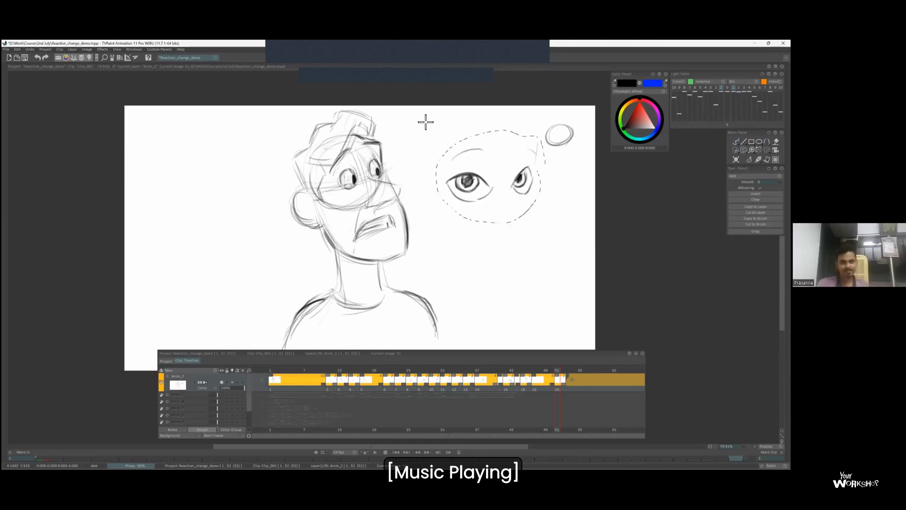
key("Delete")
key("Left")
key("Right")
Draw the ear on the frame 47 inbetween with the brush, checking it against the neighbouring poses.
key("b")
key("Left")
mouse_move(308, 193)
left_mouse_down()
mouse_move(305, 224)
mouse_move(317, 225)
mouse_move(324, 180)
left_mouse_up()
key("Left")
key("Left")
key("Right")
Draw the front of the hair, the eyebrow and the eyes on the frame 47 inbetween.
key("Right")
key("Right")
key("Left")
left_click_drag(372, 118, 375, 137)
mouse_move(335, 164)
left_mouse_down()
mouse_move(353, 150)
mouse_move(349, 188)
mouse_move(378, 166)
left_mouse_up()
left_click_drag(354, 176, 355, 184)
key("Right")
key("Left")
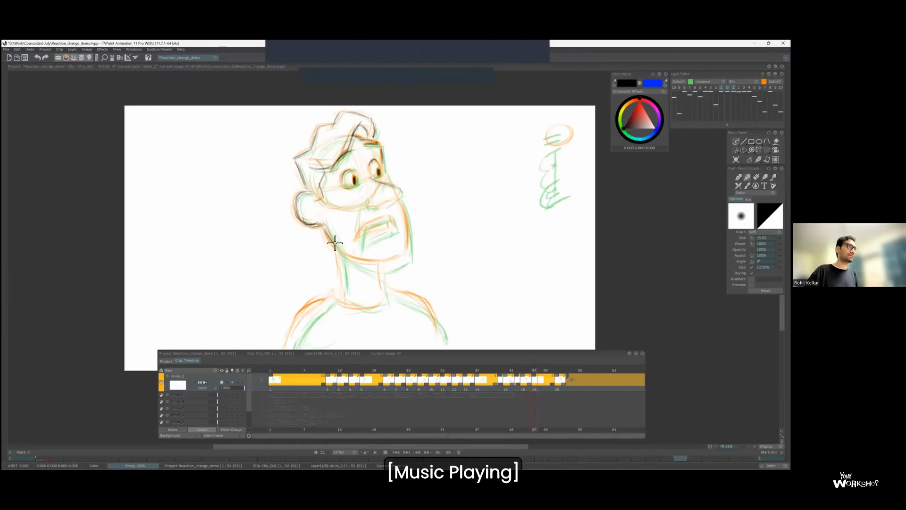
Draw the jaw, chin and open mouth on the frame 47 inbetween, between the neighbouring poses' outlines.
key("Left")
key("Right")
key("Left")
key("Right")
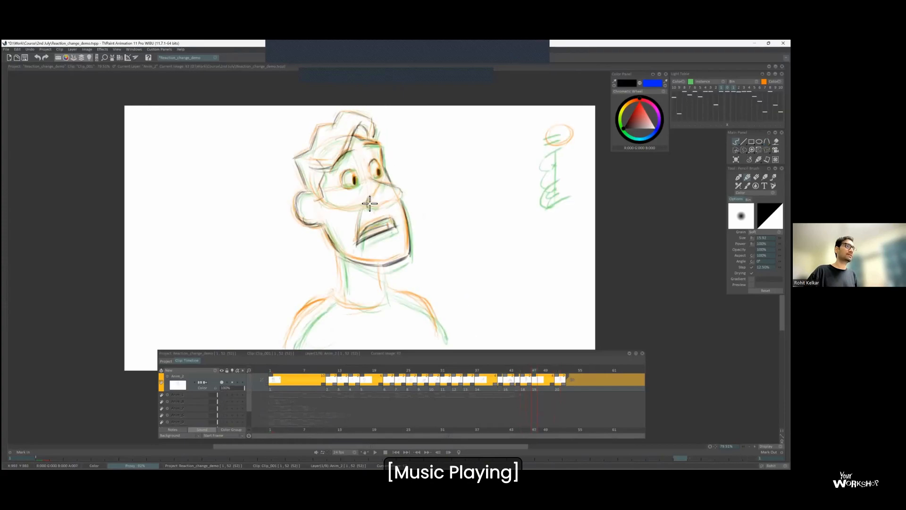
Draw the nose and the far edge of the forehead on the frame 47 inbetween, checking them against the neighbouring poses.
left_click_drag(401, 193, 387, 207)
key("Right")
key("Left")
key("Left")
key("Right")
Draw the neck, both shoulders and the collar on the frame 47 inbetween between the neighbouring poses' outlines.
key("Right")
key("Left")
left_click_drag(384, 182, 385, 137)
mouse_move(338, 207)
left_mouse_down()
mouse_move(345, 253)
mouse_move(289, 309)
left_mouse_up()
key("Right")
key("Left")
mouse_move(380, 245)
left_mouse_down()
mouse_move(429, 263)
mouse_move(450, 295)
left_mouse_up()
left_click_drag(289, 307, 309, 280)
Check the frame 47 inbetween against its neighbours and draw the ear and jaw on the frame 49 inbetween.
key("Right")
key("Left")
left_click_drag(338, 253, 389, 251)
scroll(448, 149, "down", 1)
key("Right")
key("Left")
key("Right")
scroll(310, 198, "up", 1)
left_click_drag(310, 198, 362, 249)
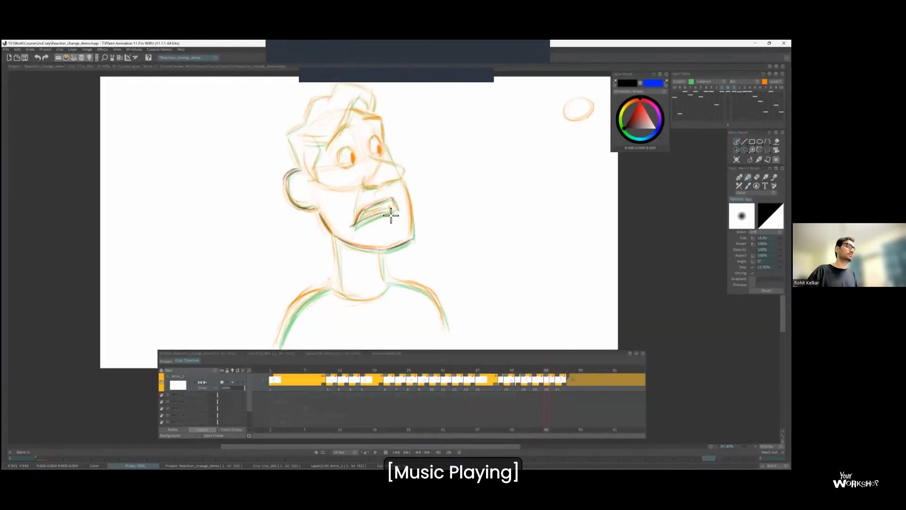
Draw the hair, the forehead and the far side of the face on the frame 49 inbetween.
key("Right")
left_click_drag(318, 133, 336, 125)
left_click_drag(333, 123, 377, 122)
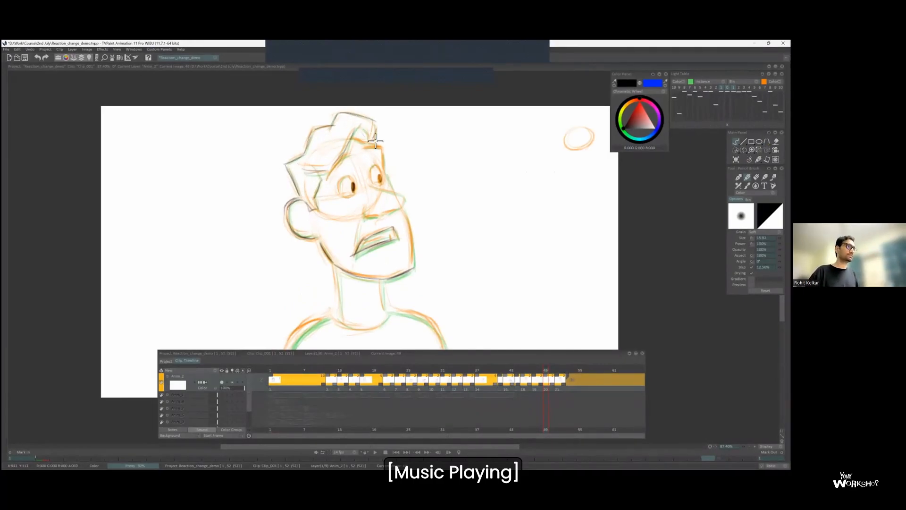
left_click_drag(387, 156, 379, 140)
mouse_move(377, 136)
left_mouse_down()
mouse_move(406, 214)
mouse_move(408, 256)
left_mouse_up()
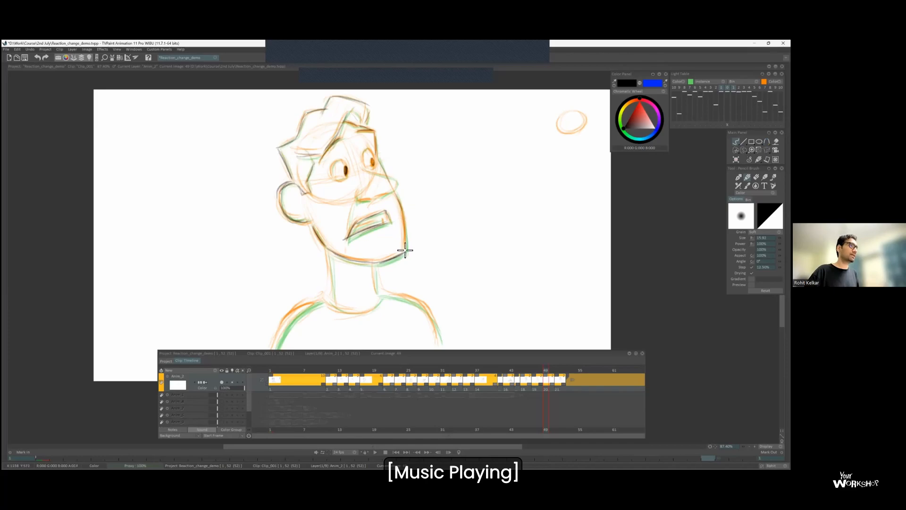
Draw the neck, both shoulders and the collar line on the frame 49 inbetween, following the neighbouring outlines.
left_click_drag(374, 170, 373, 130)
left_click_drag(329, 213, 332, 254)
left_click_drag(373, 227, 376, 250)
left_click_drag(271, 316, 316, 266)
mouse_move(383, 257)
left_mouse_down()
mouse_move(411, 262)
mouse_move(436, 295)
left_mouse_up()
left_click_drag(324, 262, 379, 262)
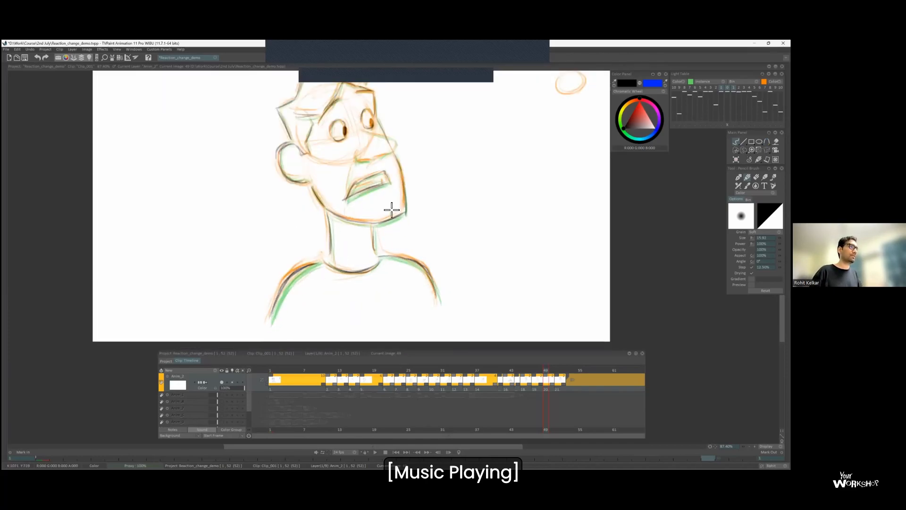
Refine the mouth, nose and near shoulder line on the frame 49 inbetween, comparing it with the next pose.
left_click_drag(351, 189, 337, 219)
left_click_drag(357, 164, 381, 178)
scroll(338, 211, "down", 1)
key("Right")
key("Left")
mouse_move(259, 336)
left_mouse_down()
mouse_move(266, 307)
mouse_move(307, 288)
left_mouse_up()
Flip back and forth through the drawings to check how the head settles and how the poses connect.
key("Right")
key("Left")
key("Right")
key("Left")
key("Left")
key("Left")
key("Left")
key("Right")
key("Right")
key("Right")
key("Right")
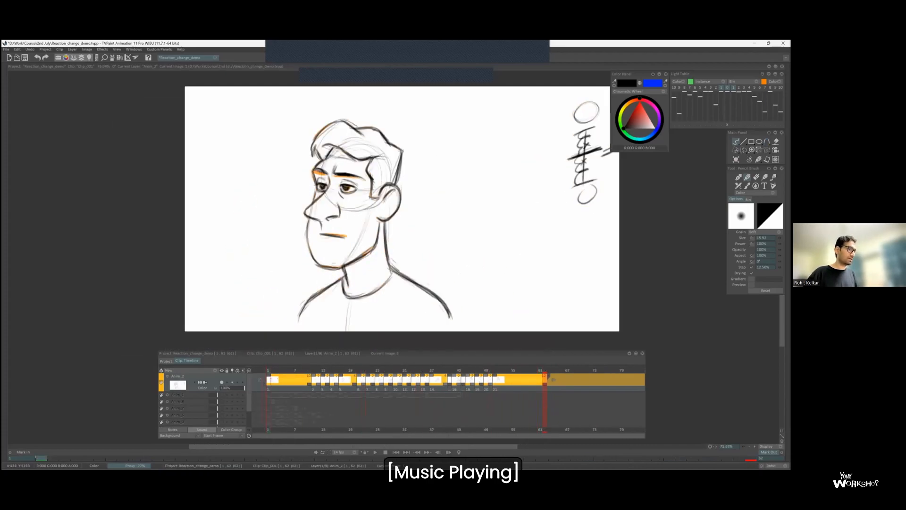
key("Right")
key("Right")
key("Right")
key("Right")
key("Left")
key("Left")
key("Left")
key("Left")
Sketch timing marks beside the character's head, comparing them with the neighbouring drawings.
key("Right")
key("Right")
key("Right")
key("Right")
key("Right")
key("Right")
key("Right")
key("Right")
key("Right")
key("Right")
key("Right")
key("Right")
key("Right")
key("Right")
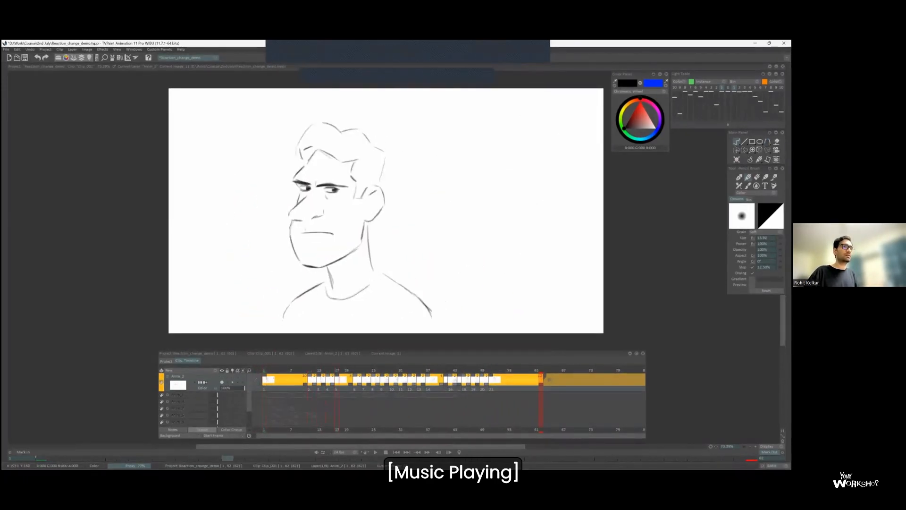
key("Left")
left_click_drag(570, 131, 568, 163)
key("Right")
left_click_drag(569, 165, 575, 137)
key("Left")
key("l")
key("l")
Draw a vertical timing chart line with end ticks beside the head and check the chart beside the shocked pose.
key("Right")
key("Left")
left_click_drag(565, 106, 568, 196)
left_click_drag(561, 129, 578, 127)
mouse_move(558, 197)
left_mouse_down()
mouse_move(578, 195)
mouse_move(571, 203)
mouse_move(573, 189)
left_mouse_up()
key("Right")
key("Right")
scroll(568, 184, "up", 3)
scroll(569, 193, "down", 2)
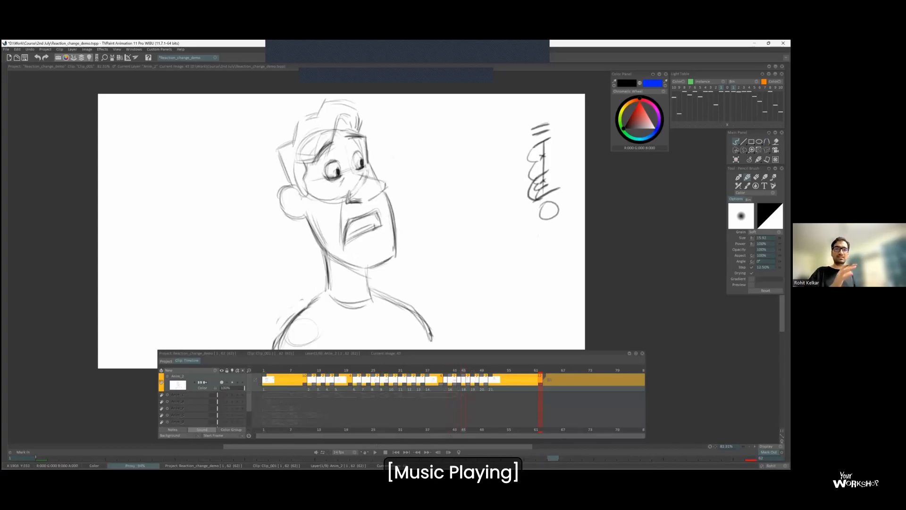
left_click_drag(548, 238, 545, 240)
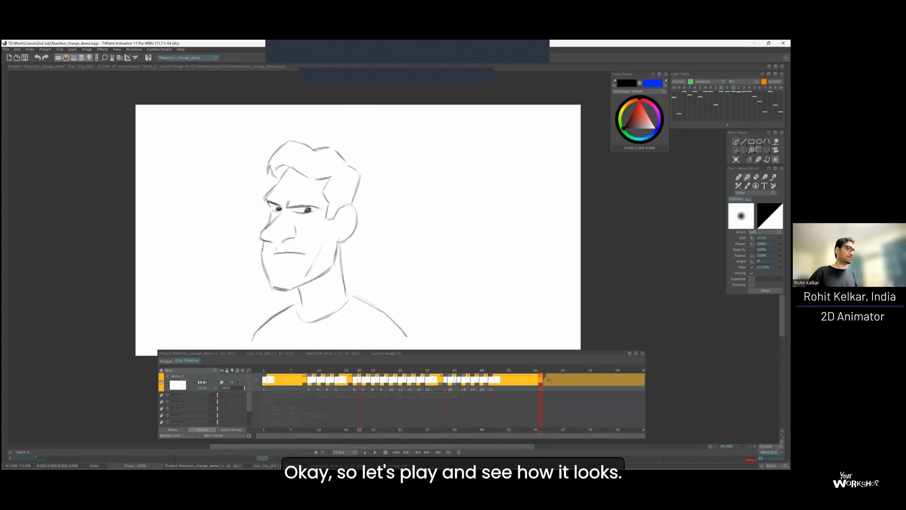
Bring the whole canvas into view and review the animation's playback.
scroll(338, 315, "down", 1)
left_click_drag(383, 284, 424, 254)
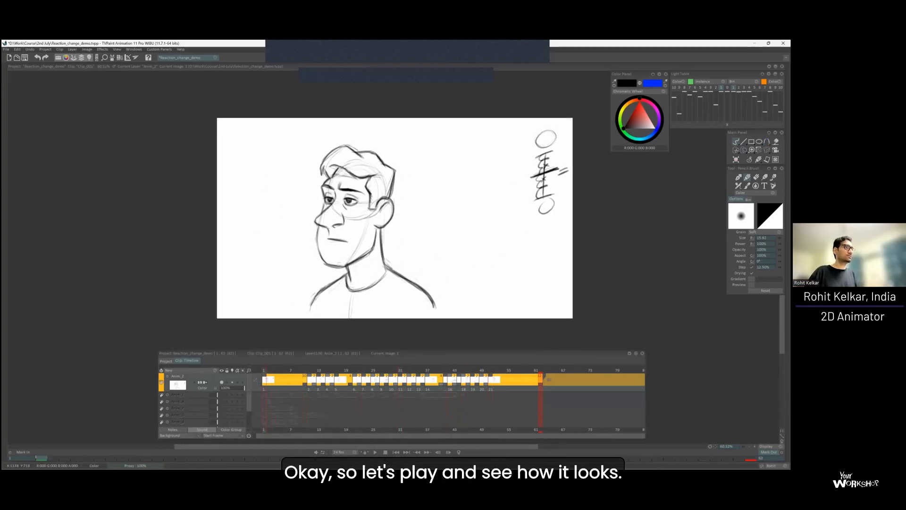